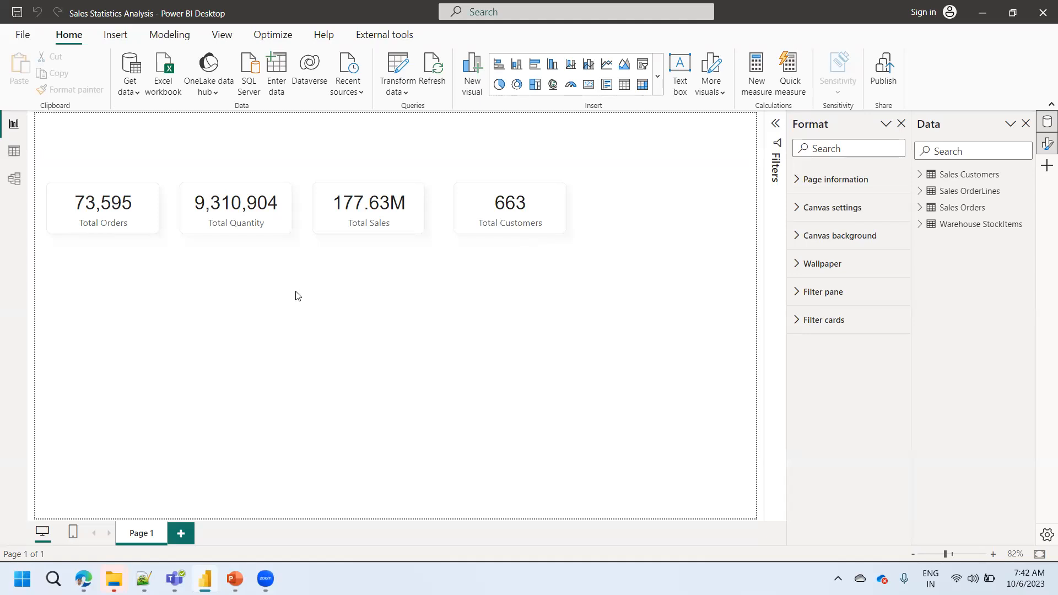
- Review the data in the Sales OrderLines, Sales Orders and Sales Customers tables, and return to the report page
{"action": "left_click", "coordinate": [14, 151]}
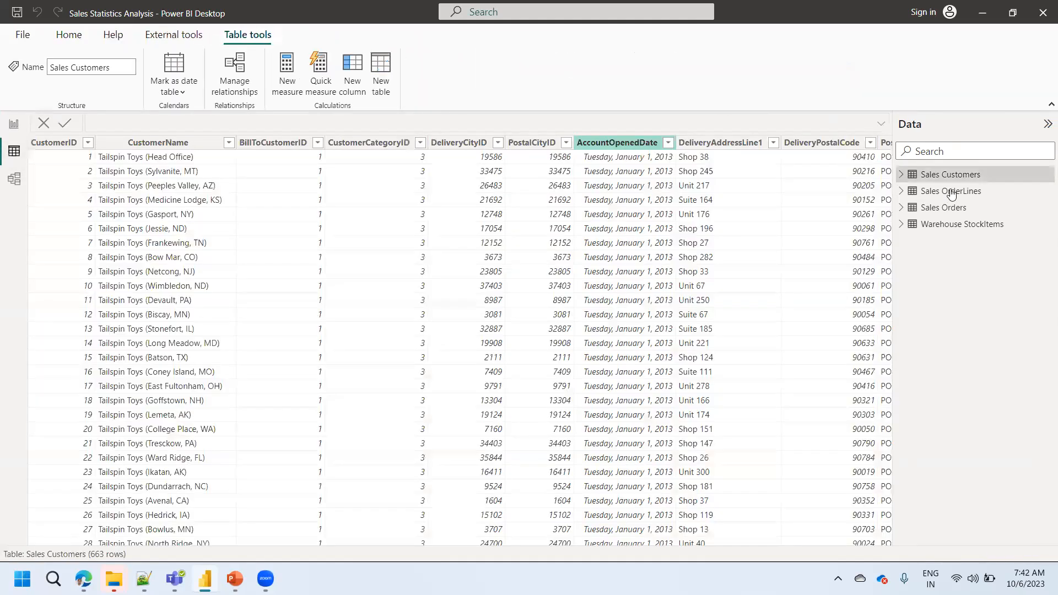
{"action": "left_click", "coordinate": [951, 192]}
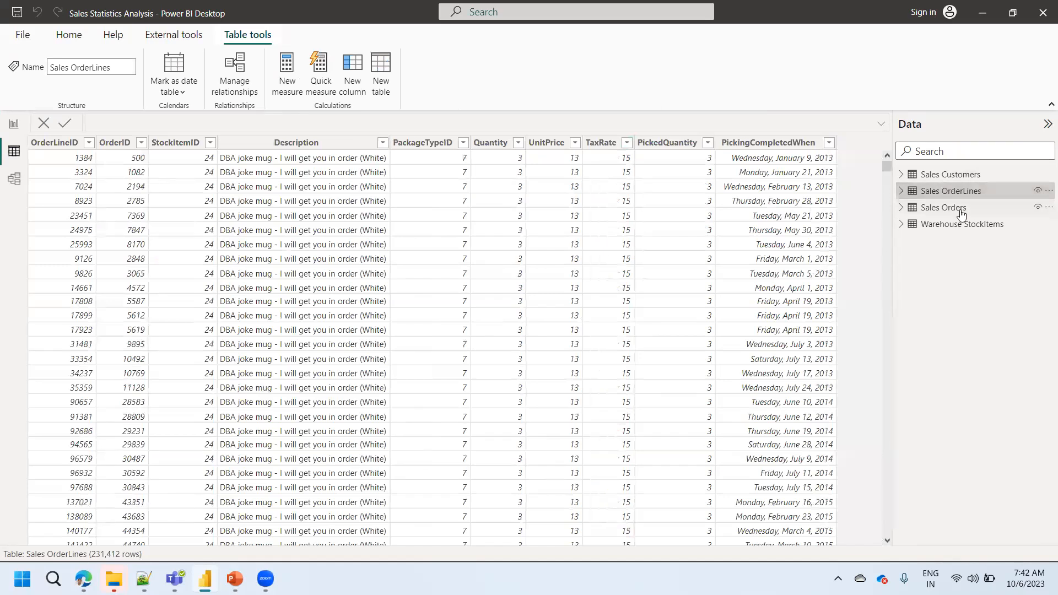
{"action": "left_click", "coordinate": [962, 212]}
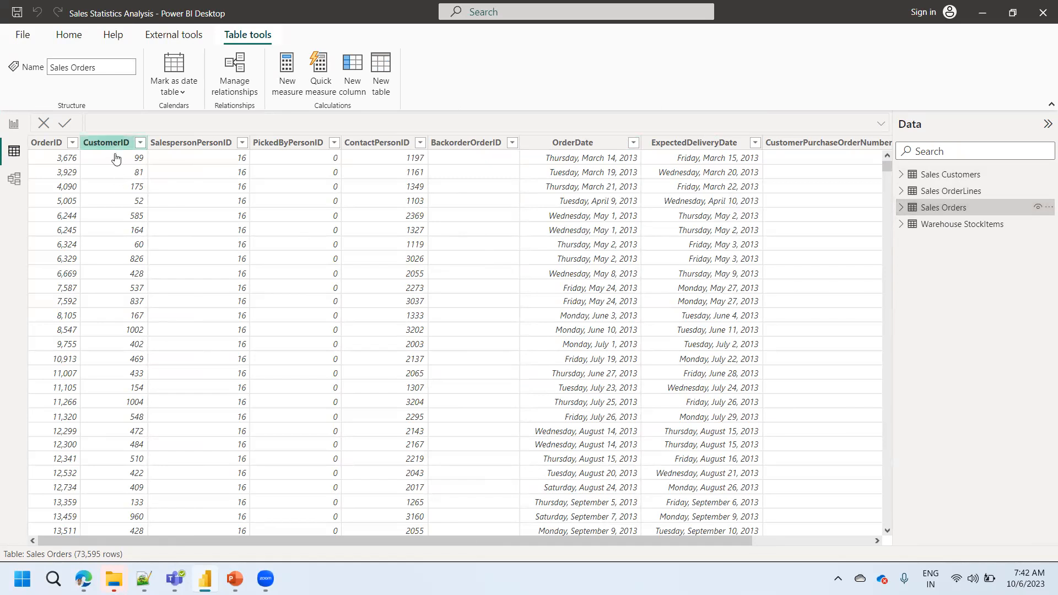
{"action": "left_click", "coordinate": [943, 177]}
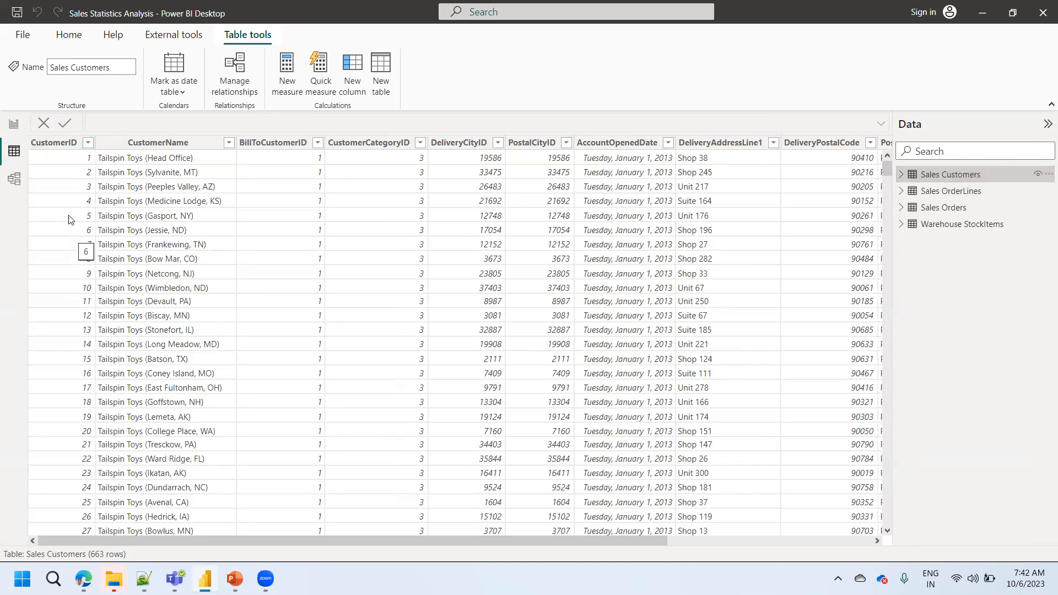
{"action": "left_click", "coordinate": [14, 128]}
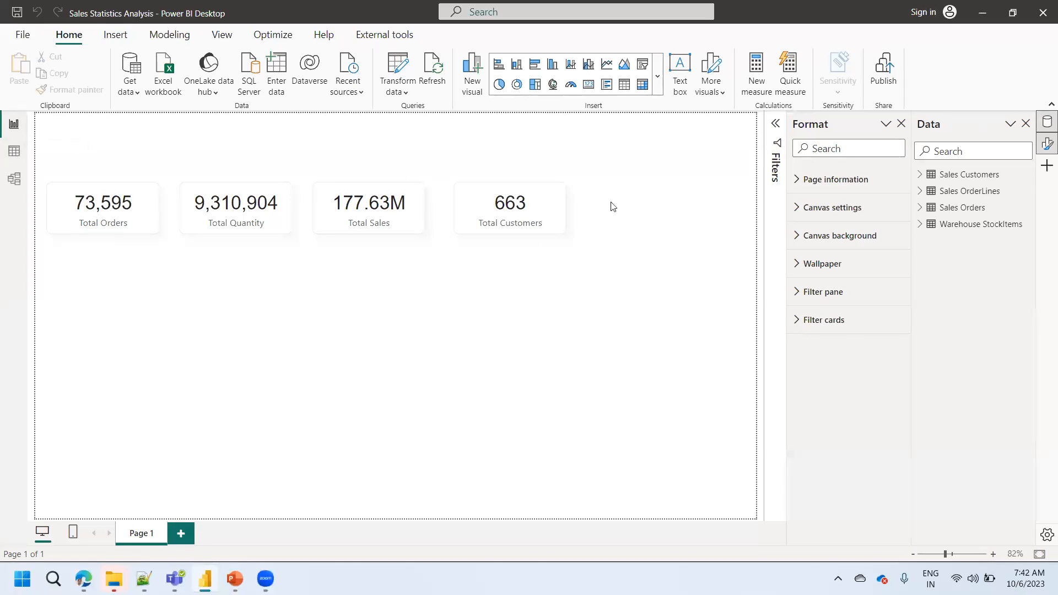
- Start a new measure named Total Customers whose formula begins with the COUNT function
{"action": "left_click", "coordinate": [762, 92]}
{"action": "type", "text": "Total "}
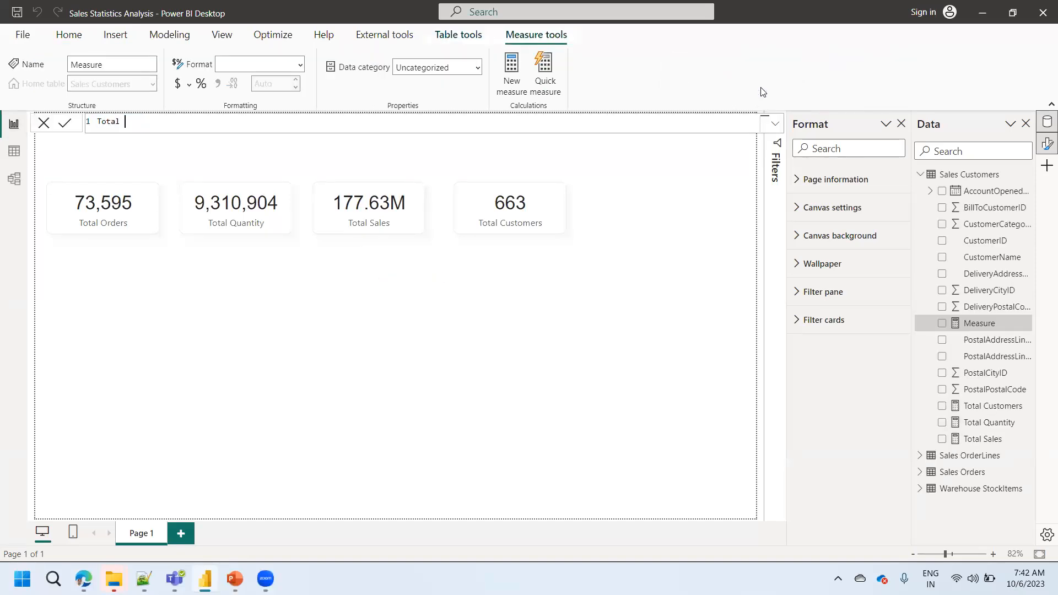
{"action": "type", "text": "Customers ="}
{"action": "key", "text": "Return"}
{"action": "type", "text": "count"}
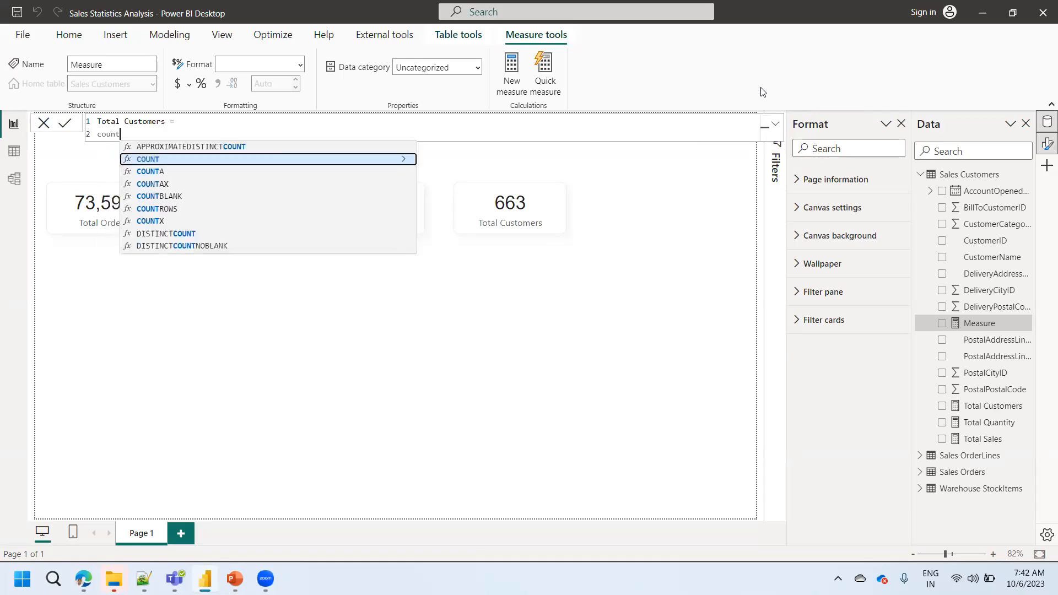
{"action": "key", "text": "Tab"}
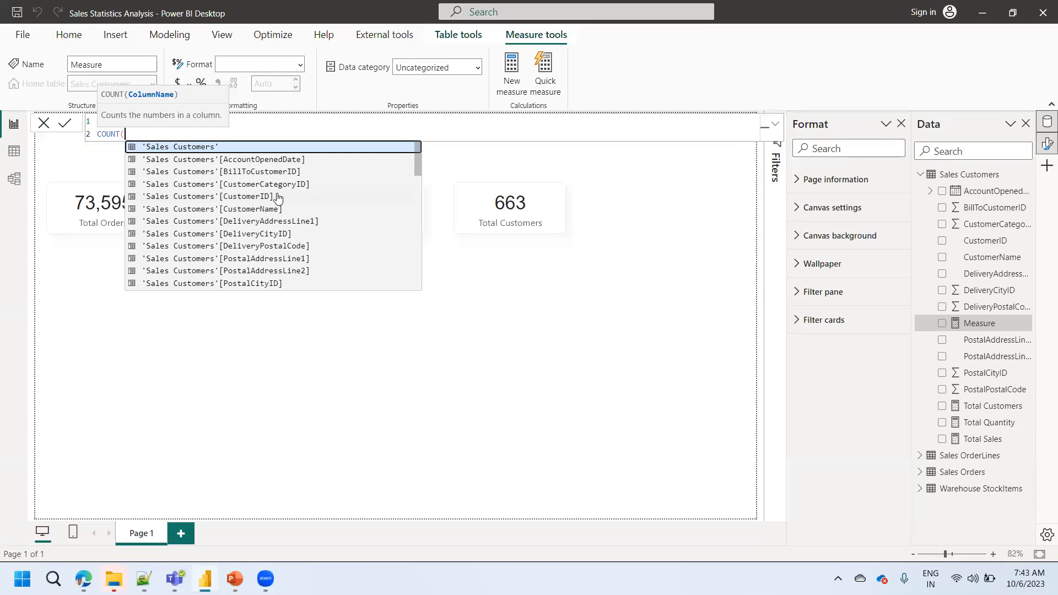
- Complete the formula as COUNT('Sales Orders'[CustomerID]) and commit it
{"action": "type", "text": "l"}
{"action": "key", "text": "BackSpace"}
{"action": "type", "text": "cu"}
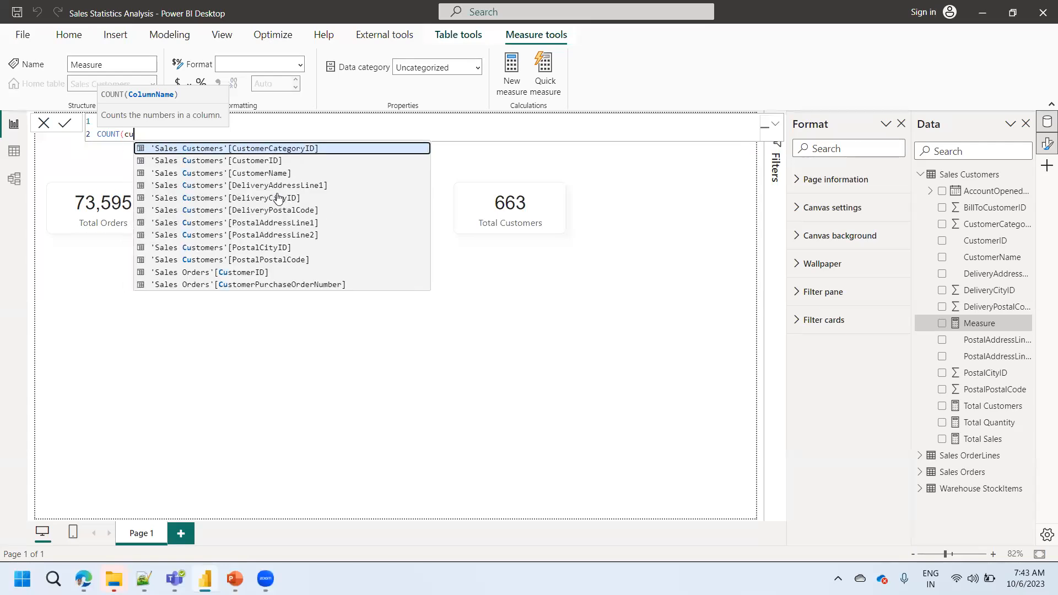
{"action": "type", "text": "stomer"}
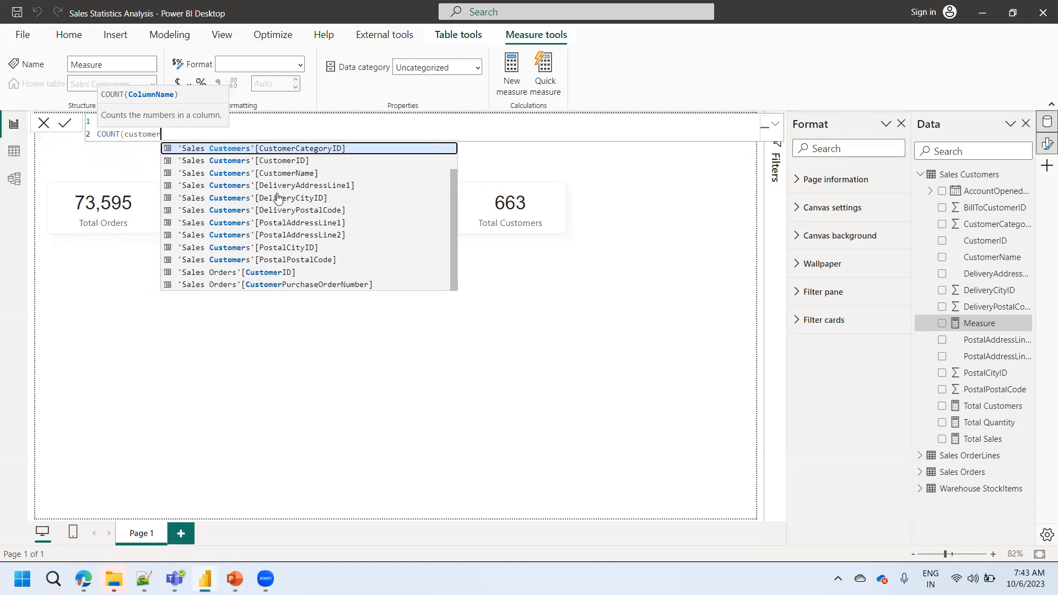
{"action": "type", "text": "id"}
{"action": "key", "text": "Down"}
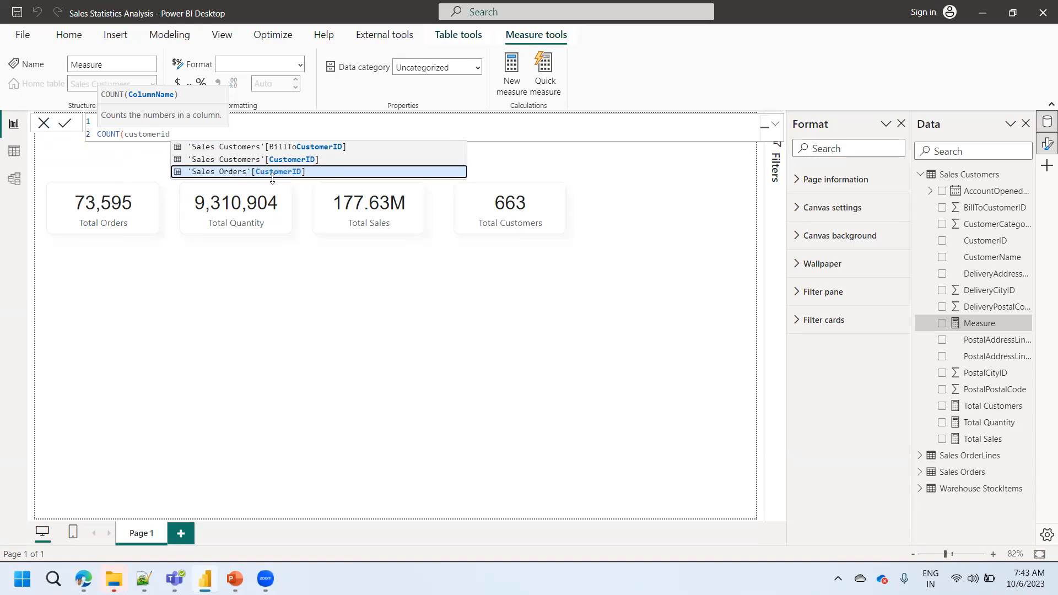
{"action": "left_click", "coordinate": [324, 171]}
{"action": "type", "text": ")"}
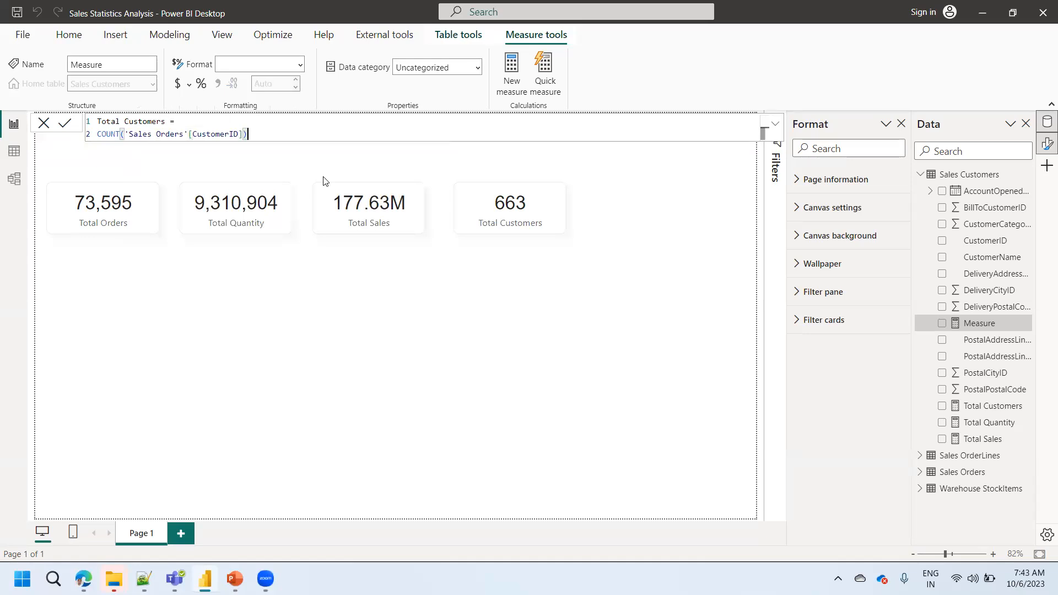
{"action": "left_click", "coordinate": [64, 123]}
- Rename the new measure Total Customers_m in its formula and commit it
{"action": "left_click", "coordinate": [705, 321]}
{"action": "double_click", "coordinate": [144, 122]}
{"action": "left_click", "coordinate": [165, 122]}
{"action": "type", "text": "_m"}
{"action": "left_click", "coordinate": [69, 123]}
- Show Total Customers_m in a widened card below the Total Customers card and give it the Total Orders card's formatting
{"action": "left_click_drag", "start_coordinate": [971, 404], "coordinate": [458, 293]}
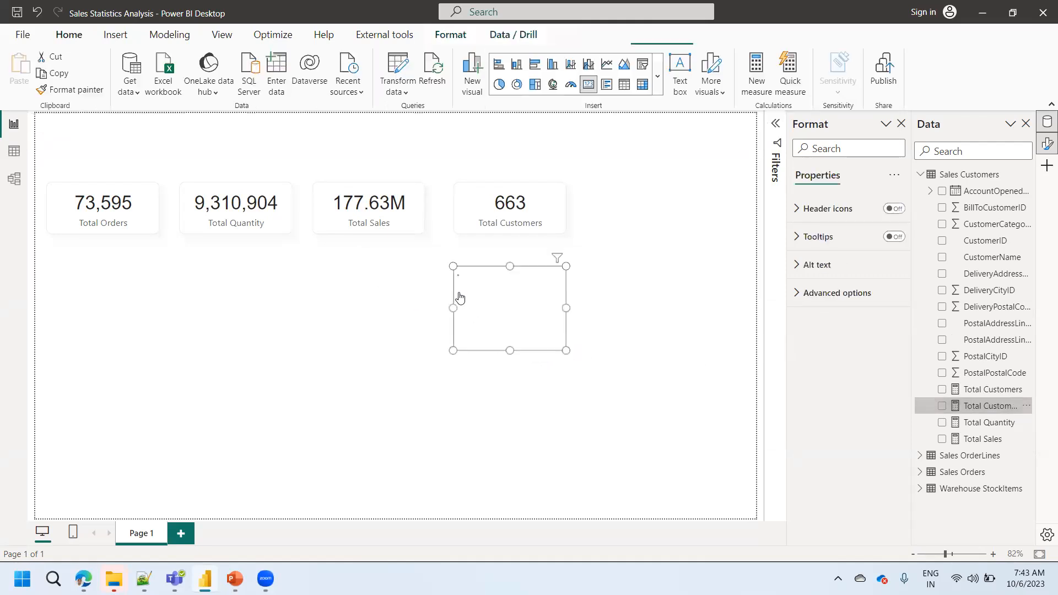
{"action": "left_click_drag", "start_coordinate": [453, 351], "coordinate": [383, 334]}
{"action": "left_click", "coordinate": [158, 202]}
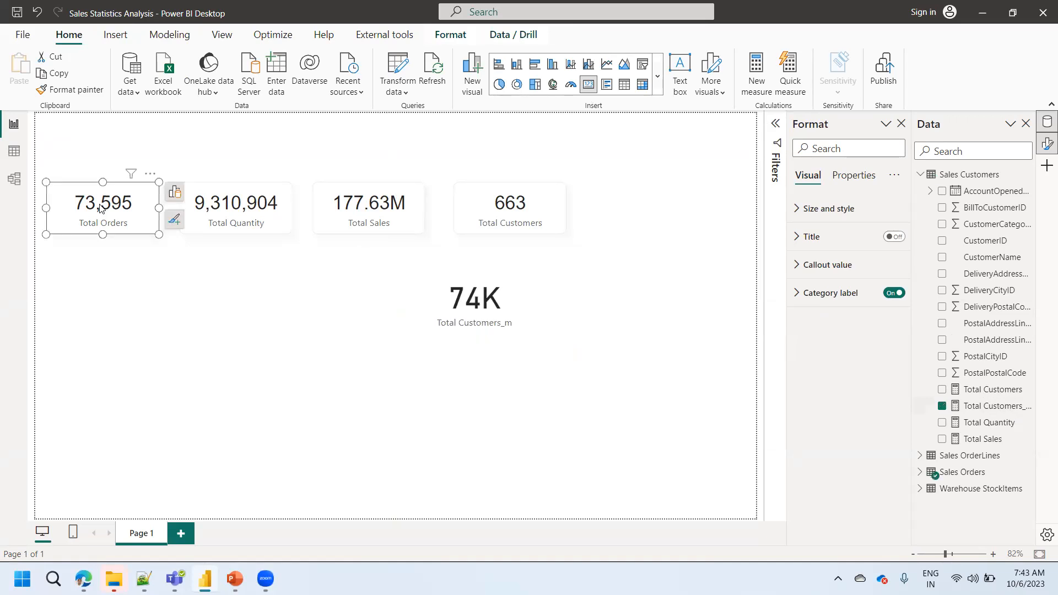
{"action": "left_click", "coordinate": [70, 89]}
{"action": "left_click", "coordinate": [518, 305]}
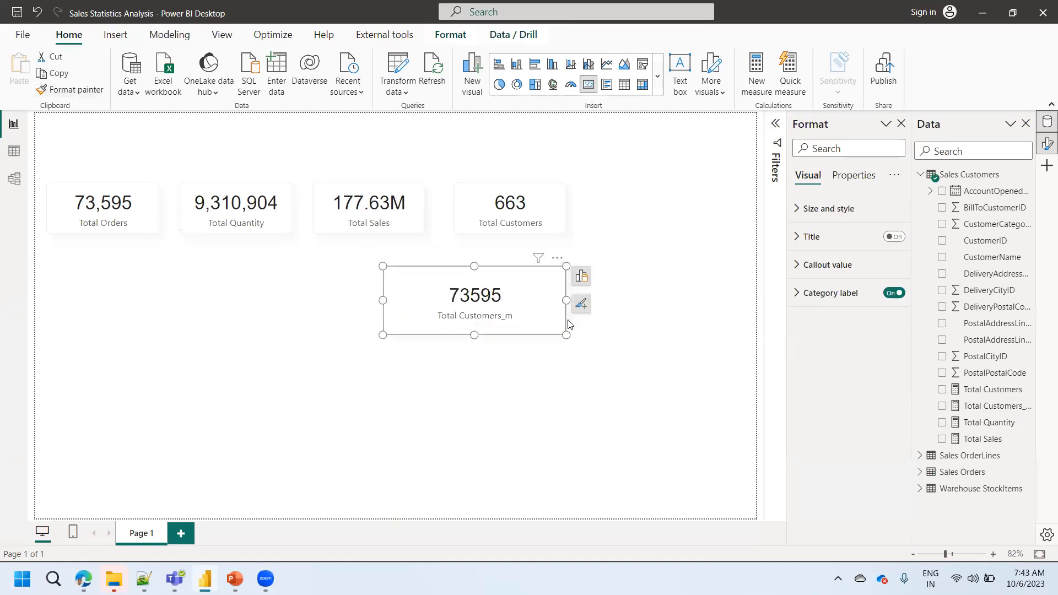
{"action": "left_click", "coordinate": [578, 334]}
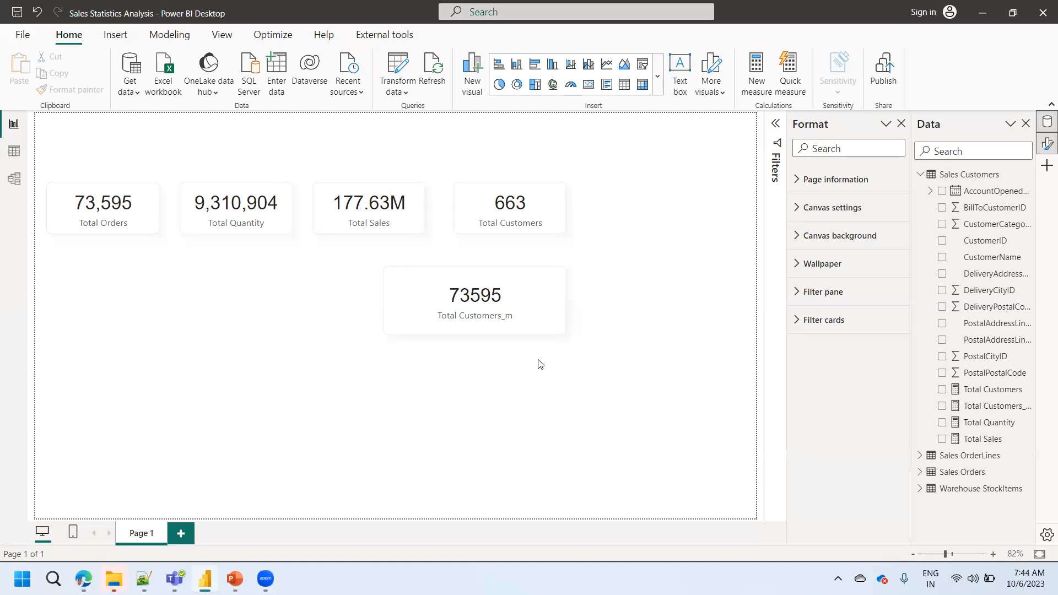
- Replace COUNT with DISTINCTCOUNT in the Total Customers_m measure, keeping 'Sales Orders'[CustomerID] as its column
{"action": "left_click", "coordinate": [490, 312]}
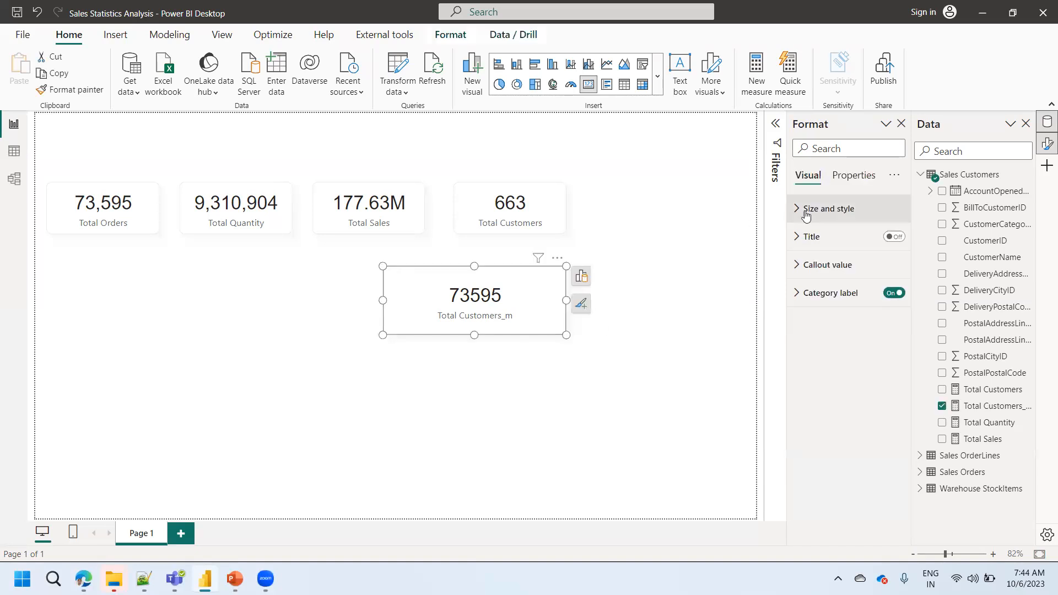
{"action": "left_click", "coordinate": [989, 406]}
{"action": "left_click", "coordinate": [190, 133]}
{"action": "scroll", "coordinate": [189, 132], "scroll_direction": "up", "scroll_amount": 4}
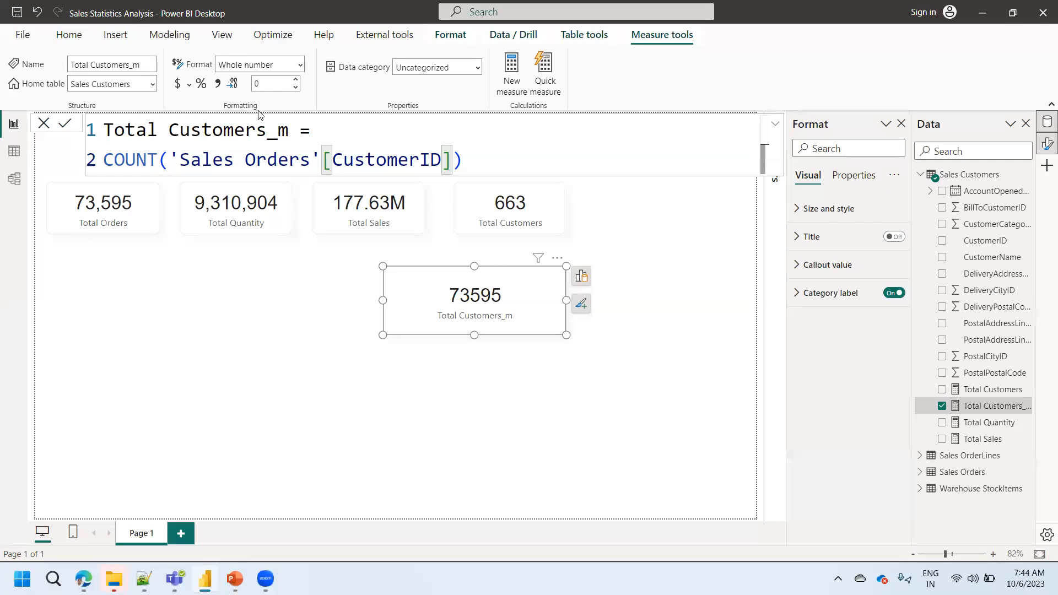
{"action": "double_click", "coordinate": [119, 158]}
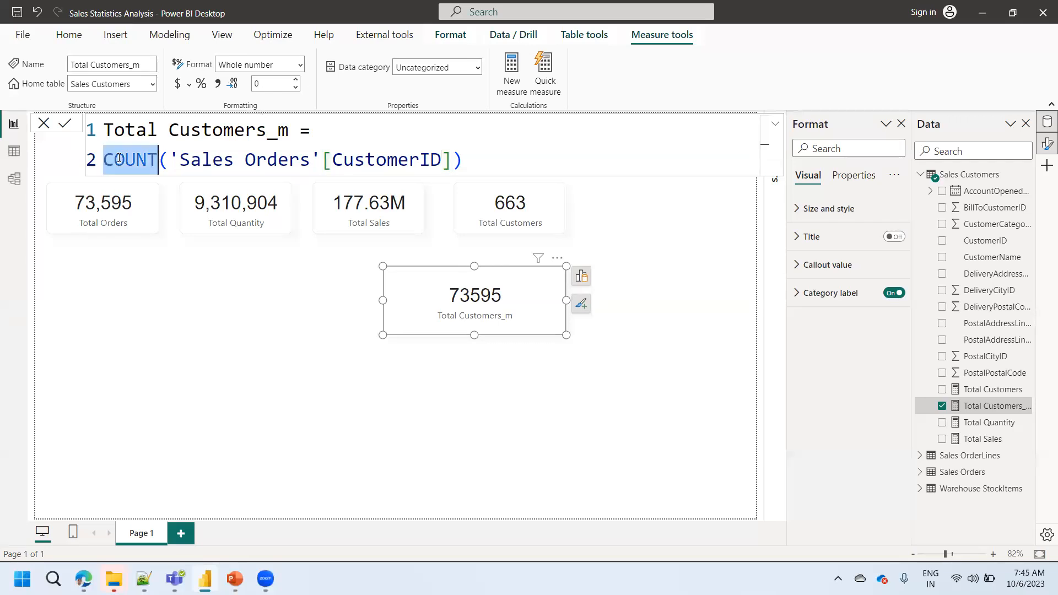
{"action": "type", "text": "dis"}
{"action": "key", "text": "Down"}
{"action": "key", "text": "Down"}
{"action": "key", "text": "Tab"}
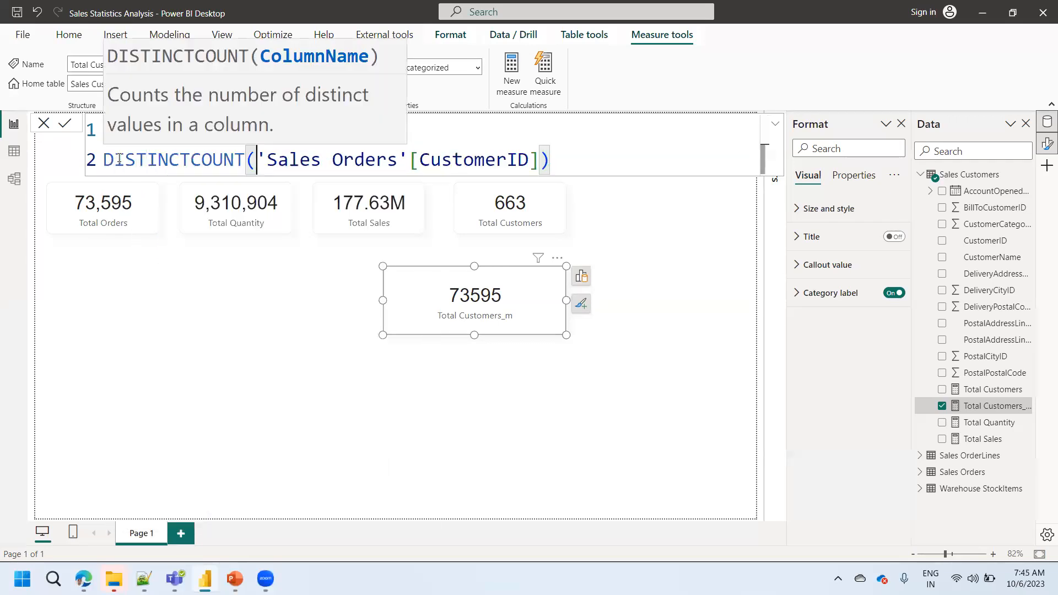
{"action": "left_click", "coordinate": [65, 124]}
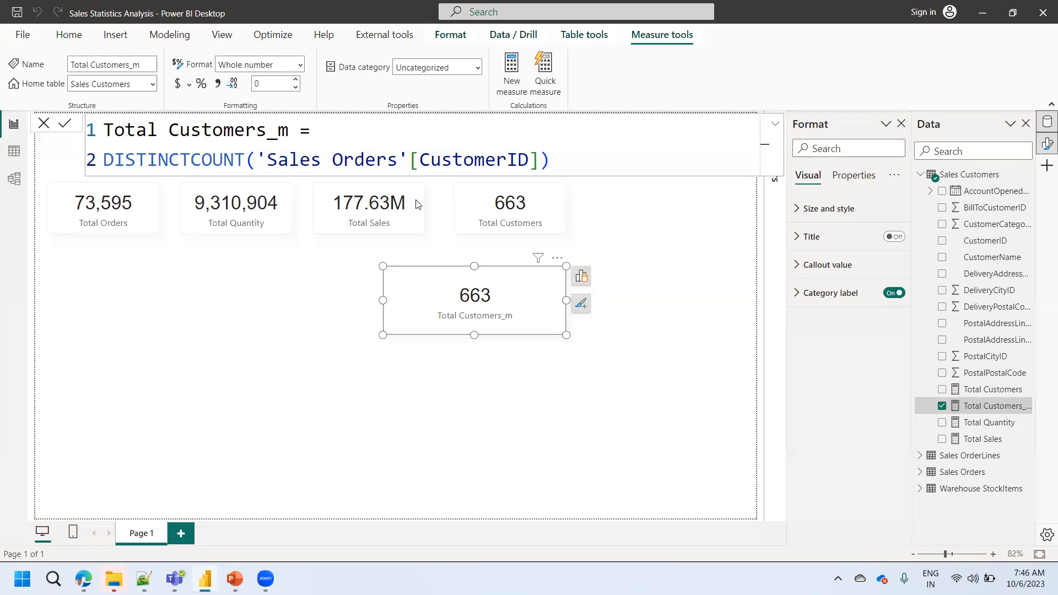
- Change the Total Customers measure to DISTINCTCOUNT('Sales Customers'[CustomerID]) and commit it
{"action": "left_click", "coordinate": [496, 210]}
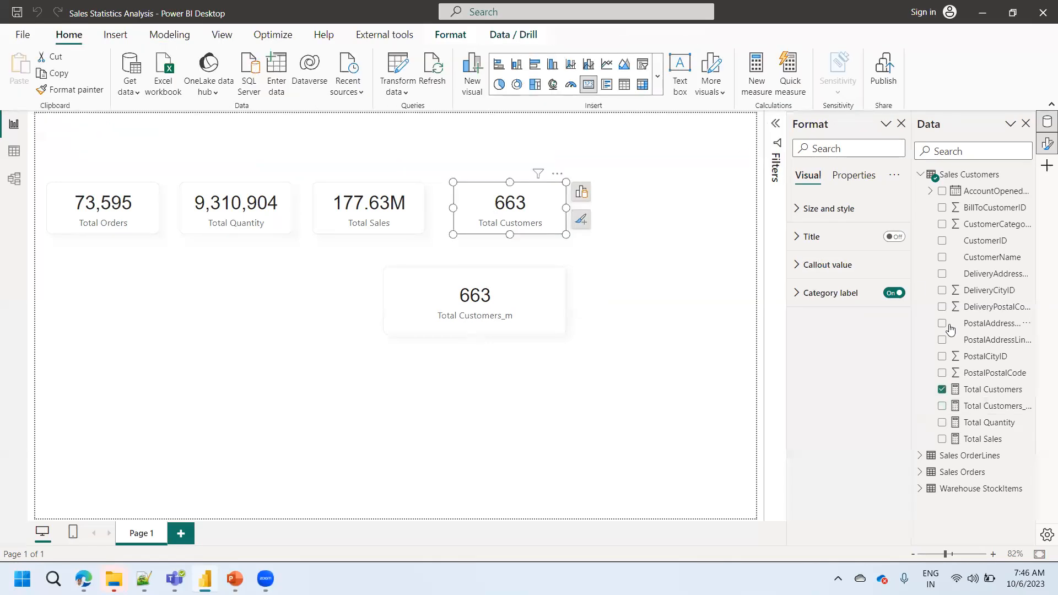
{"action": "left_click", "coordinate": [983, 394]}
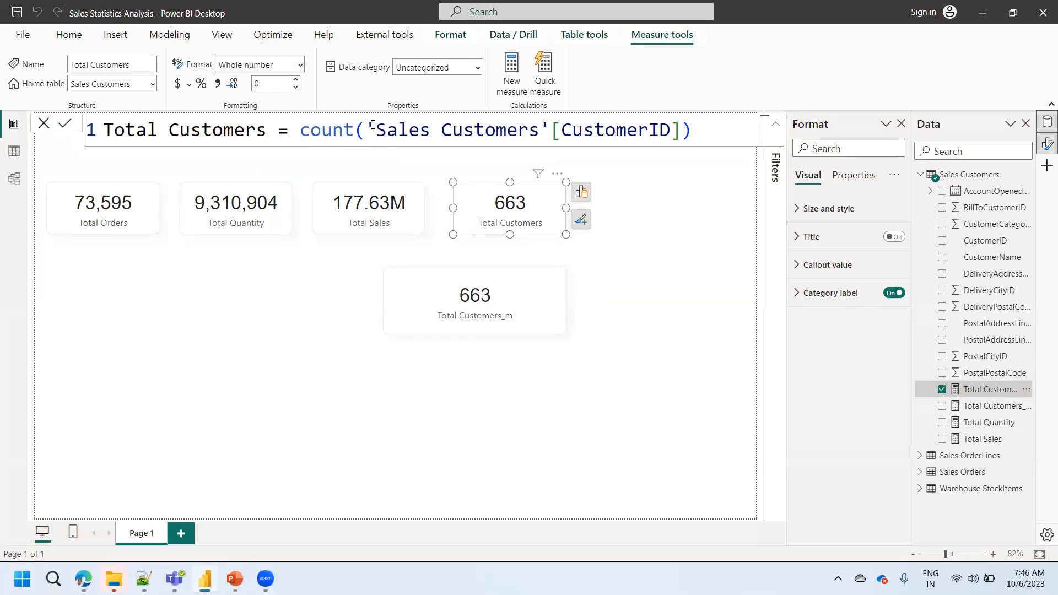
{"action": "double_click", "coordinate": [333, 131]}
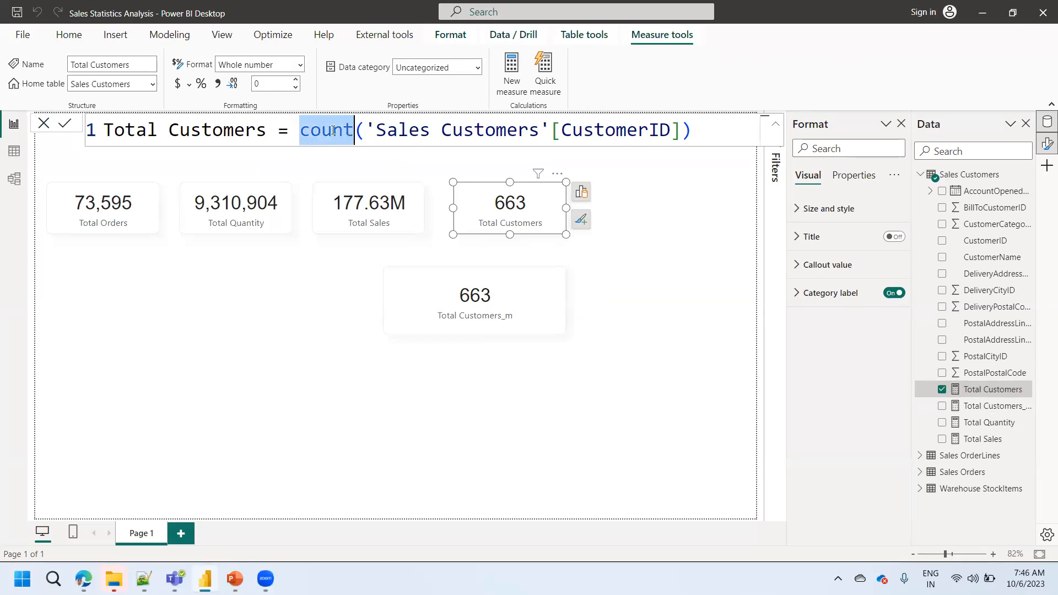
{"action": "type", "text": "dis"}
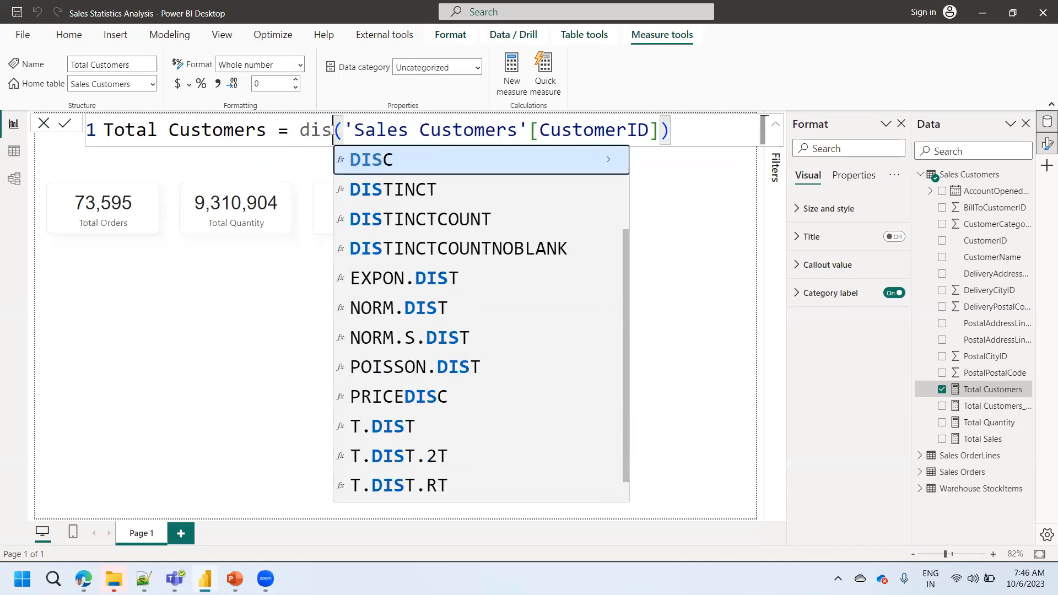
{"action": "key", "text": "Down"}
{"action": "key", "text": "Down"}
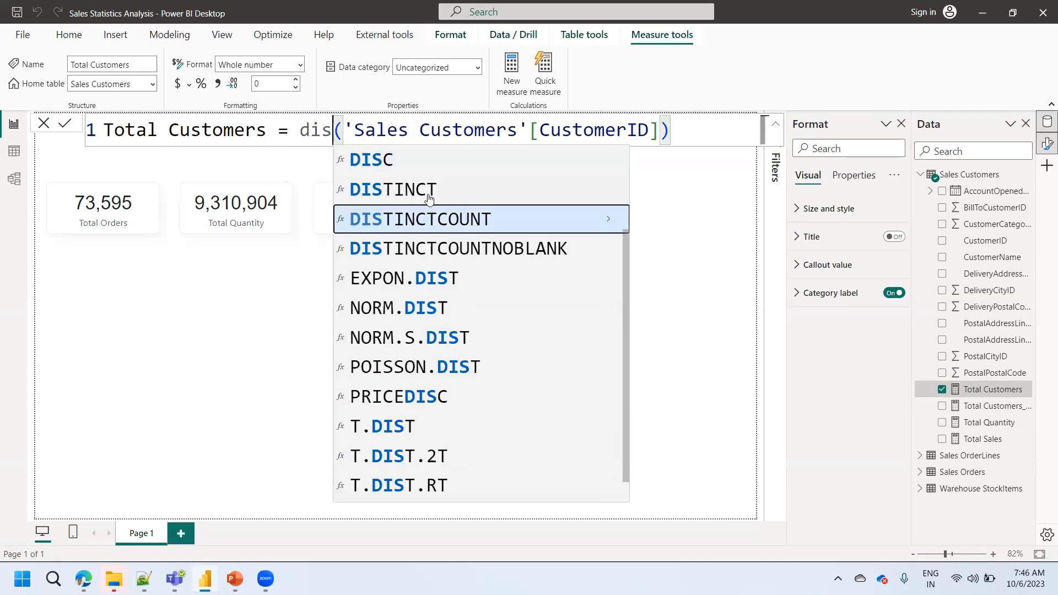
{"action": "key", "text": "Tab"}
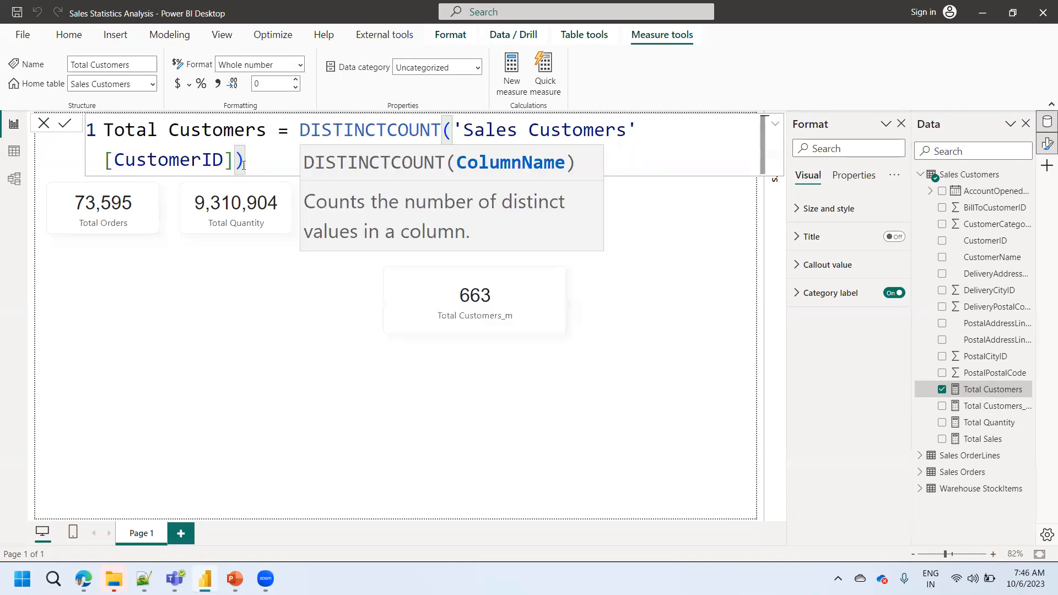
{"action": "left_click", "coordinate": [65, 124]}
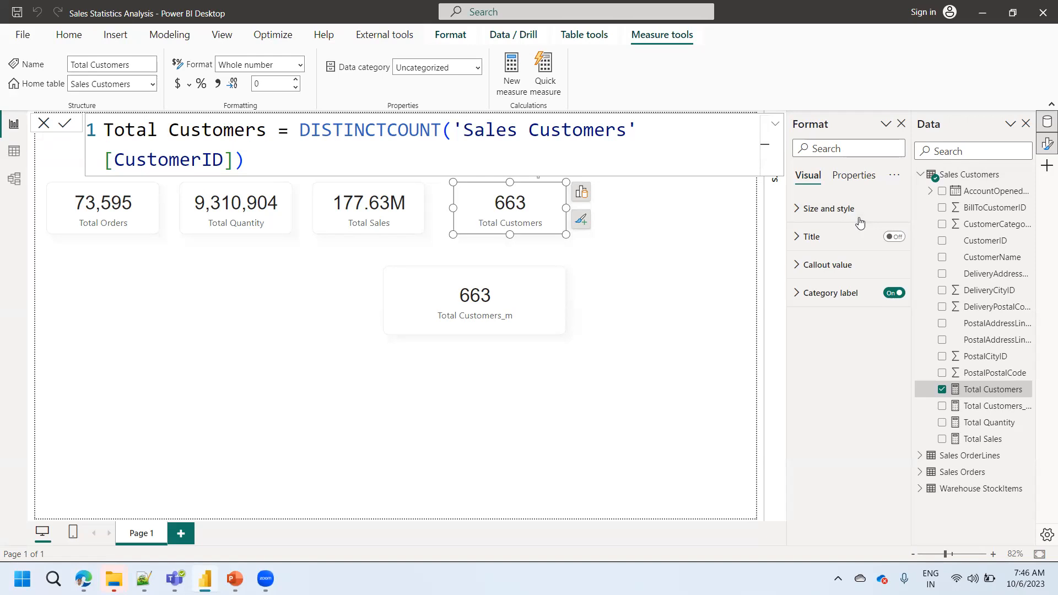
{"action": "left_click", "coordinate": [625, 294]}
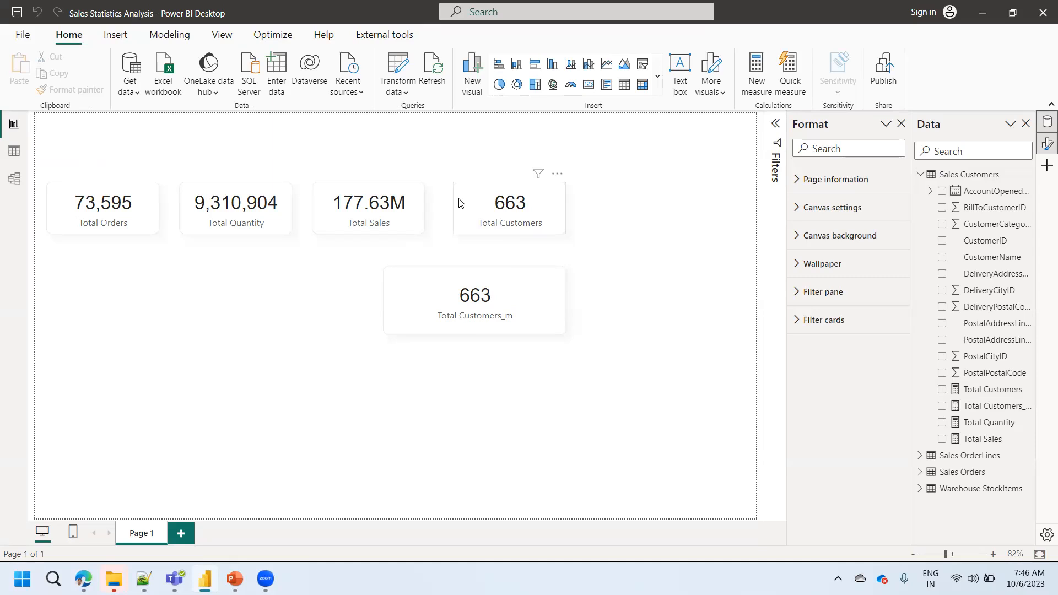
- Examine the Sales Customers and Sales Orders tables and the CustomerID relationship linking them in the data model
{"action": "left_click", "coordinate": [16, 157]}
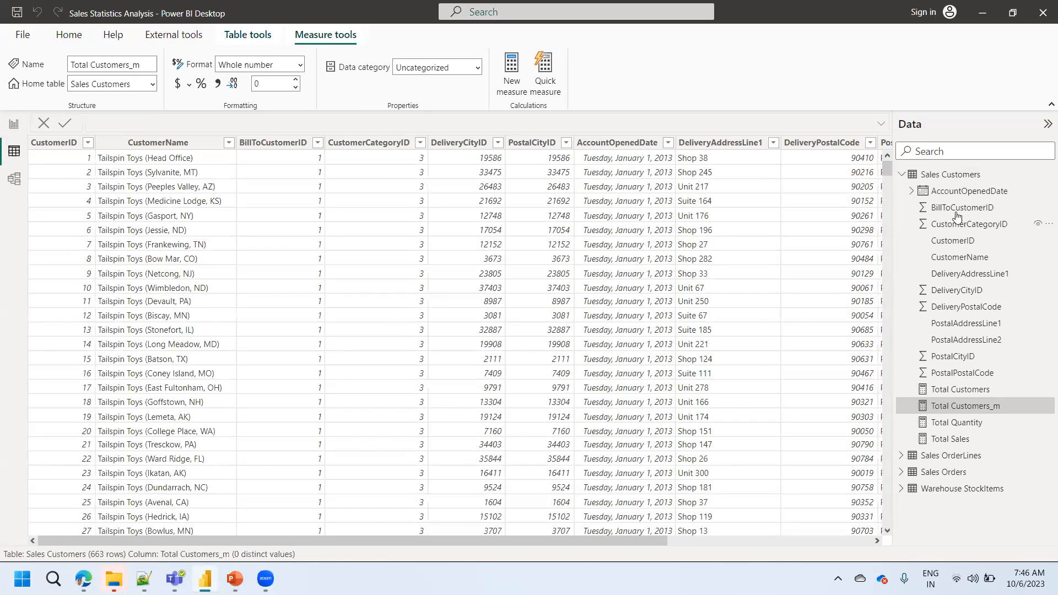
{"action": "left_click", "coordinate": [953, 178]}
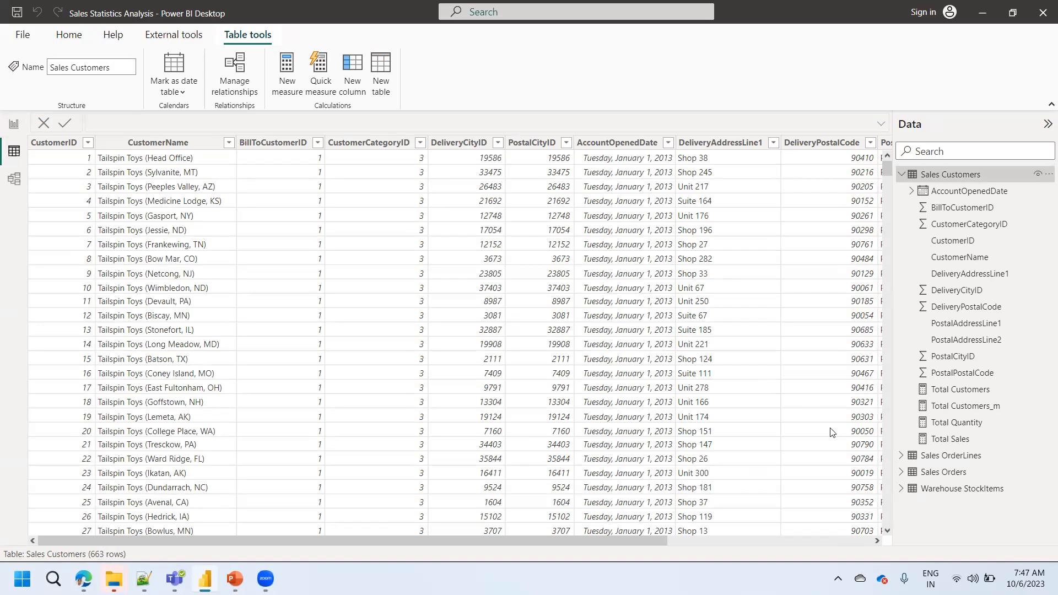
{"action": "left_click", "coordinate": [931, 474]}
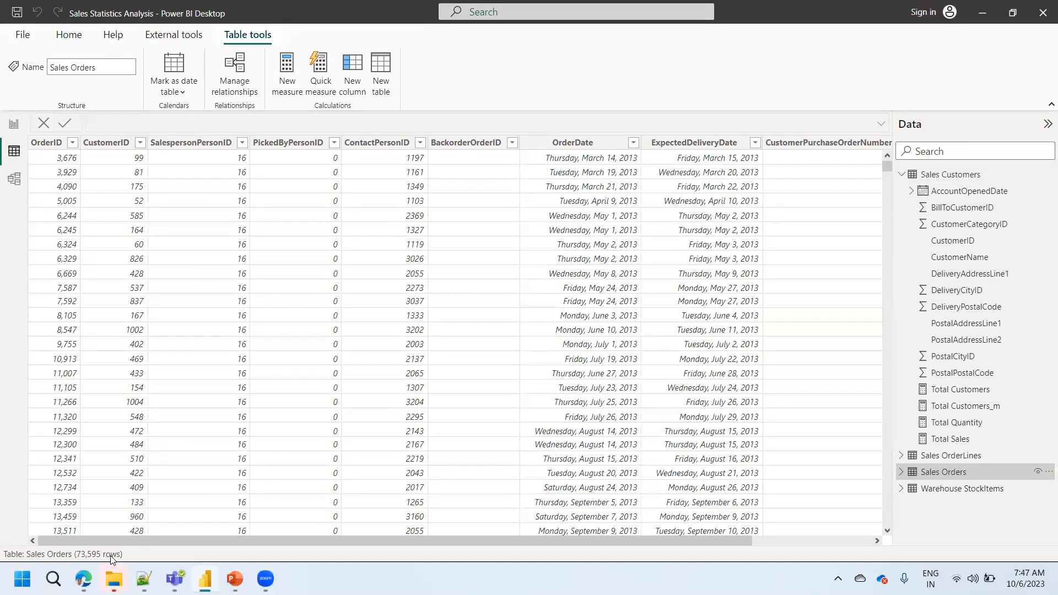
{"action": "left_click", "coordinate": [15, 177]}
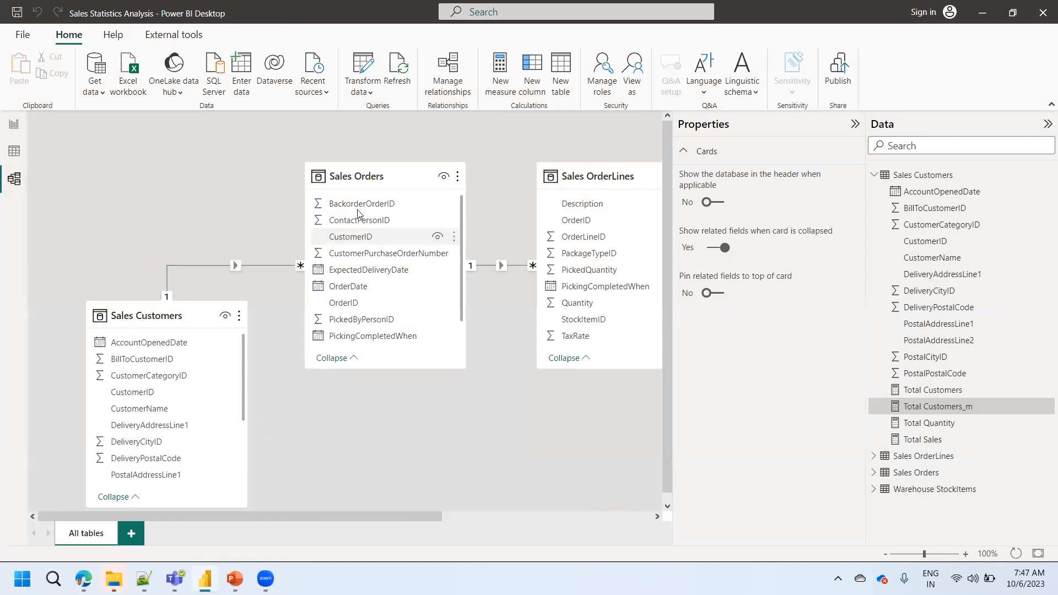
{"action": "left_click", "coordinate": [292, 263]}
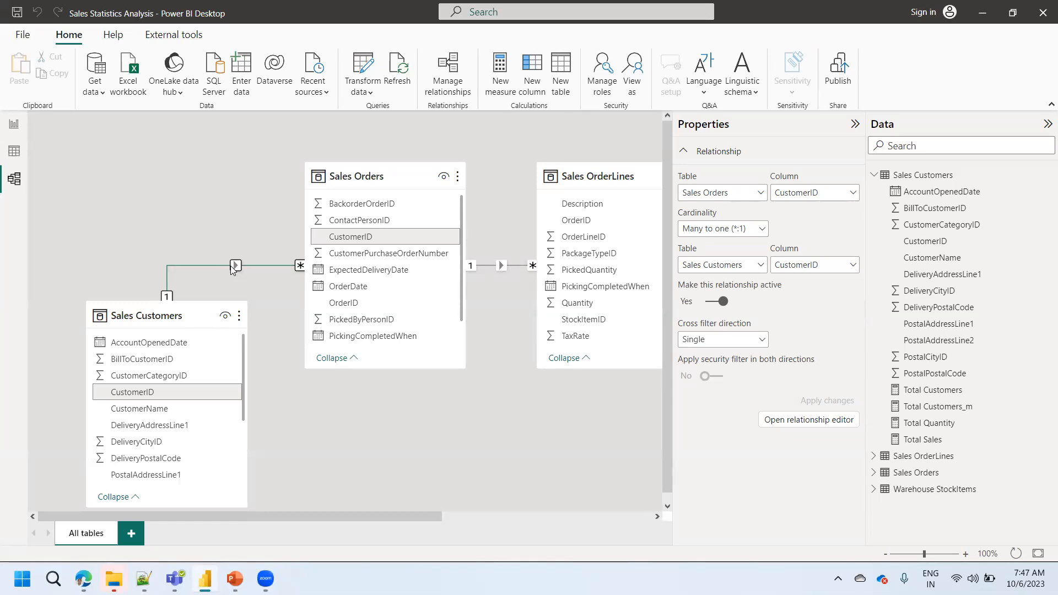
{"action": "left_click", "coordinate": [15, 152]}
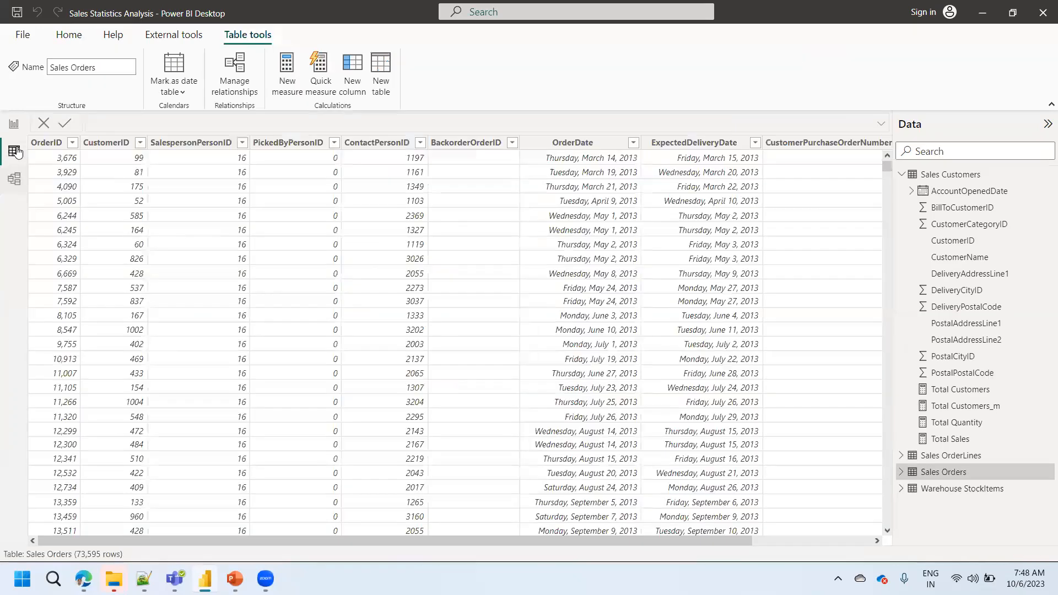
- Compare the two customer cards with the data model and delete the Total Customers_m card from the report page
{"action": "left_click", "coordinate": [13, 124]}
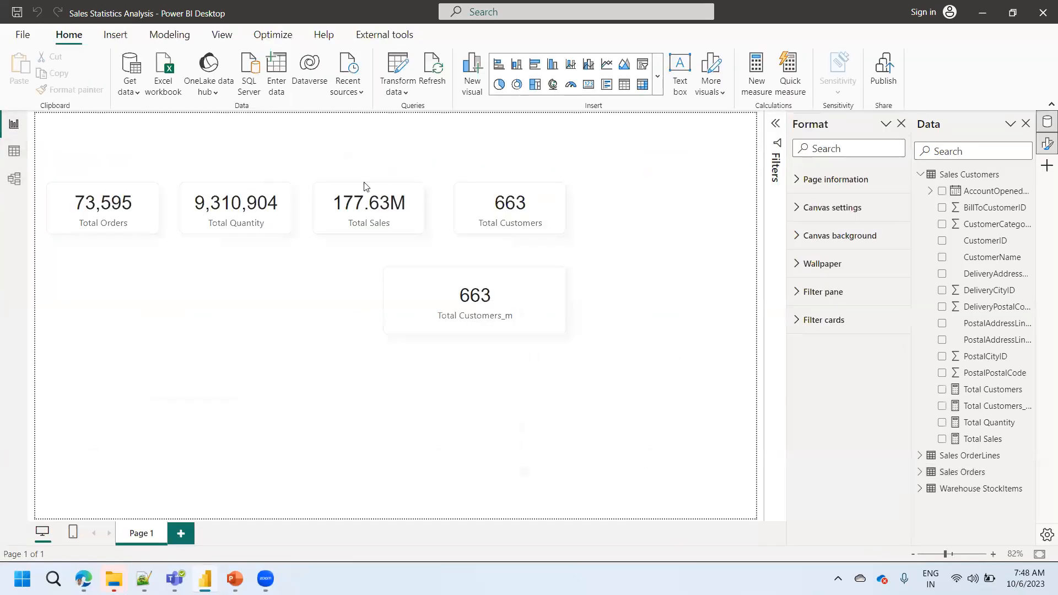
{"action": "left_click", "coordinate": [527, 220]}
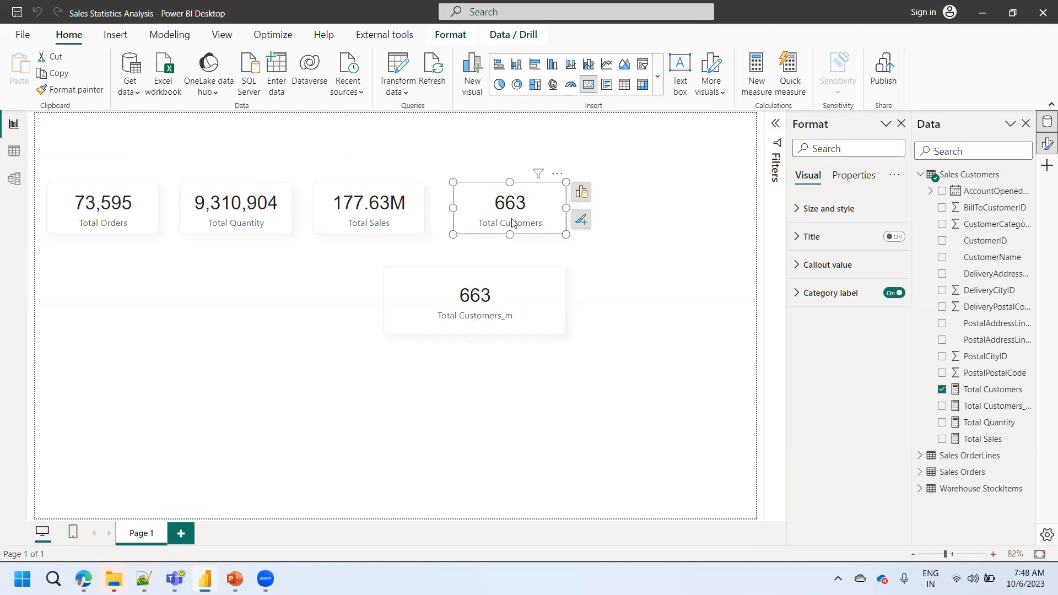
{"action": "left_click", "coordinate": [471, 312]}
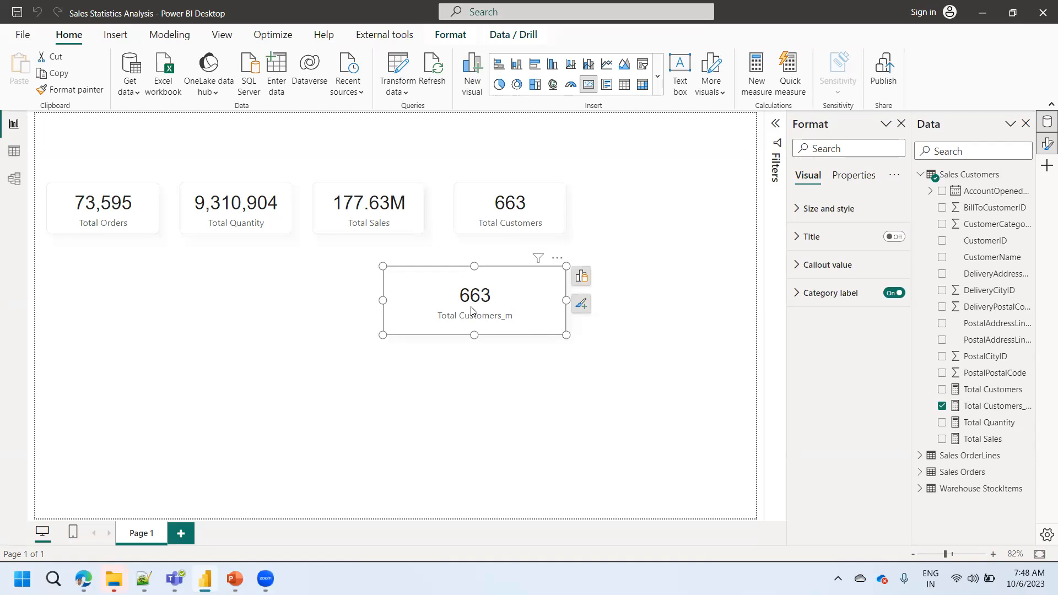
{"action": "left_click", "coordinate": [15, 181]}
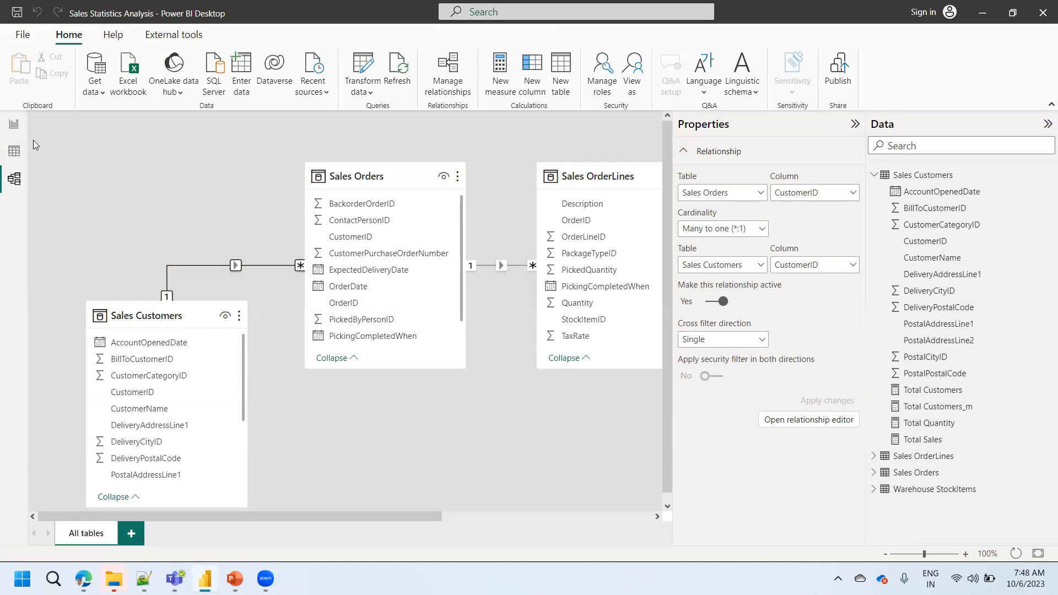
{"action": "left_click", "coordinate": [14, 131]}
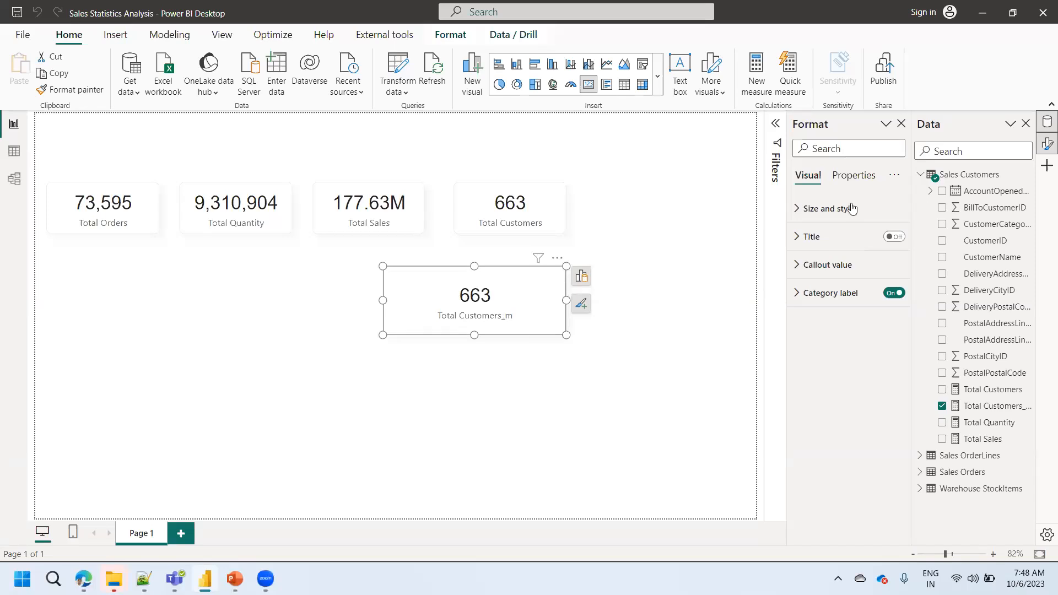
{"action": "key", "text": "Delete"}
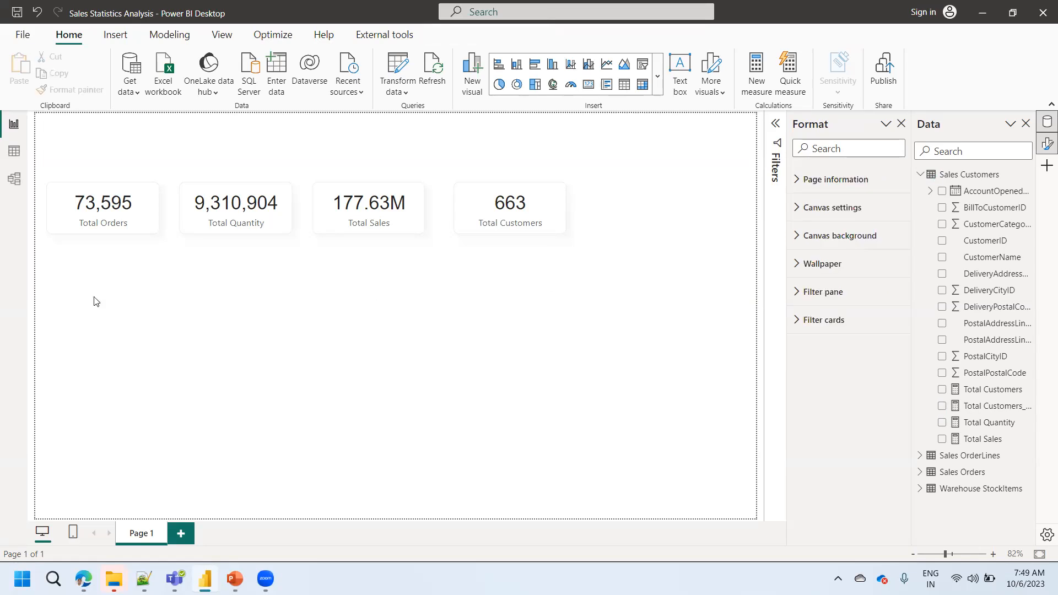
- Review the DAX formula of the Total Sales measure and close it without editing
{"action": "left_click", "coordinate": [379, 226]}
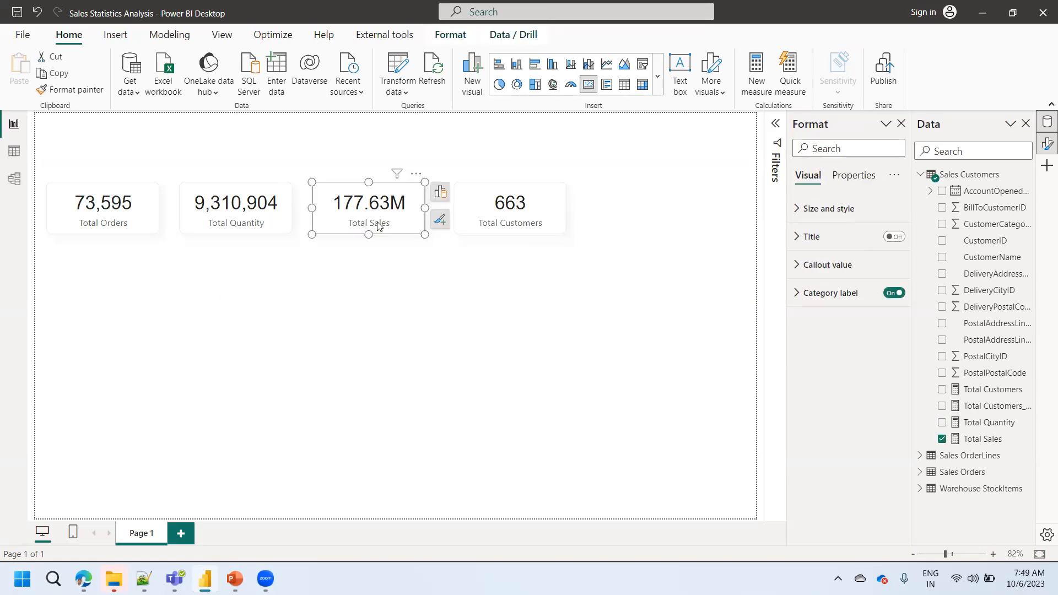
{"action": "left_click", "coordinate": [981, 438]}
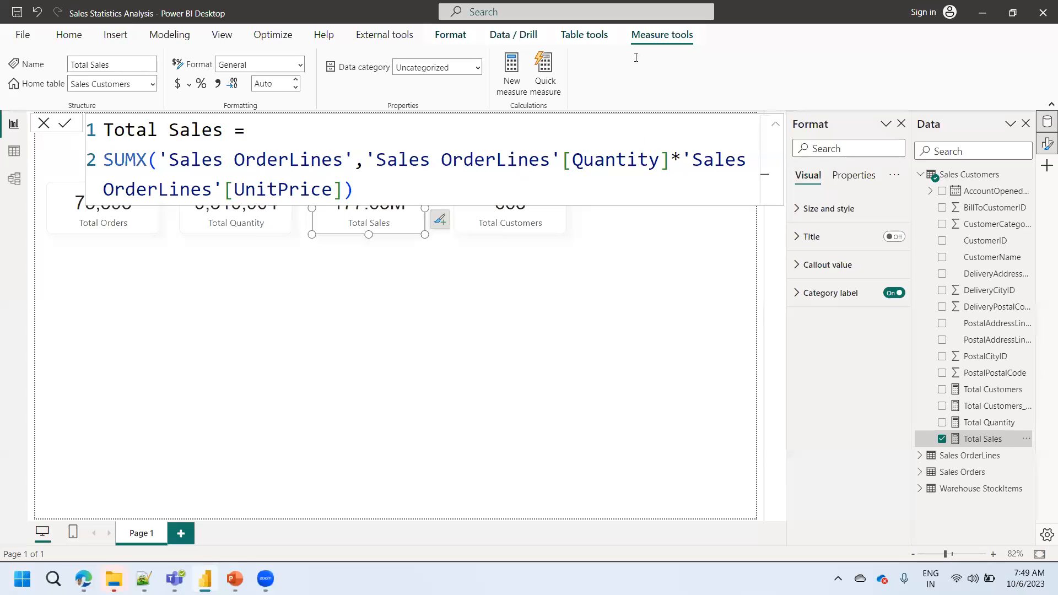
{"action": "left_click", "coordinate": [43, 123]}
{"action": "left_click", "coordinate": [320, 348]}
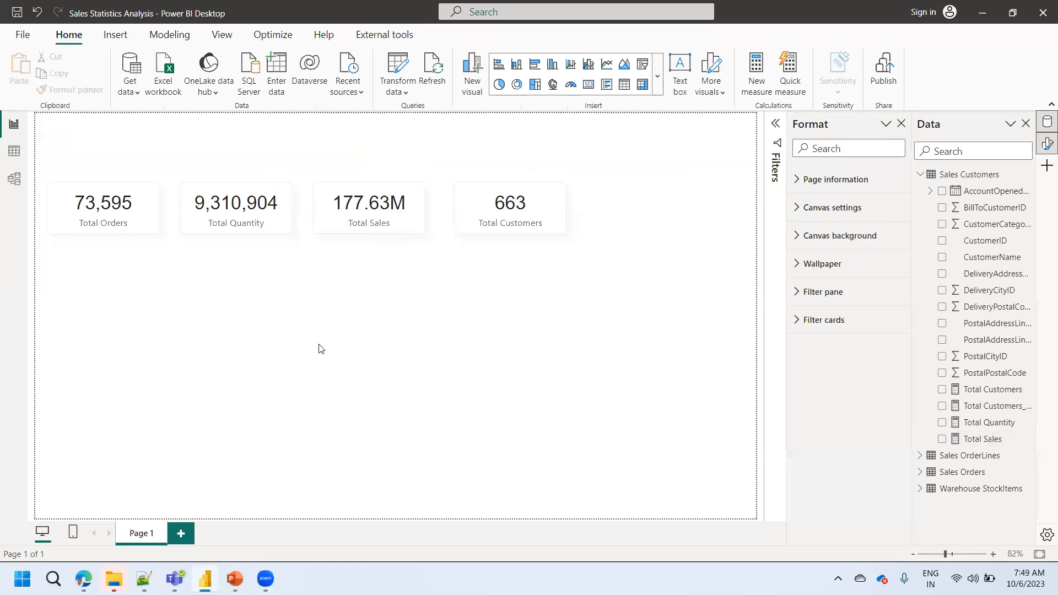
- Insert a line and clustered column chart below the cards and enlarge it to fill the space down to the page's lower edge
{"action": "left_click", "coordinate": [658, 88]}
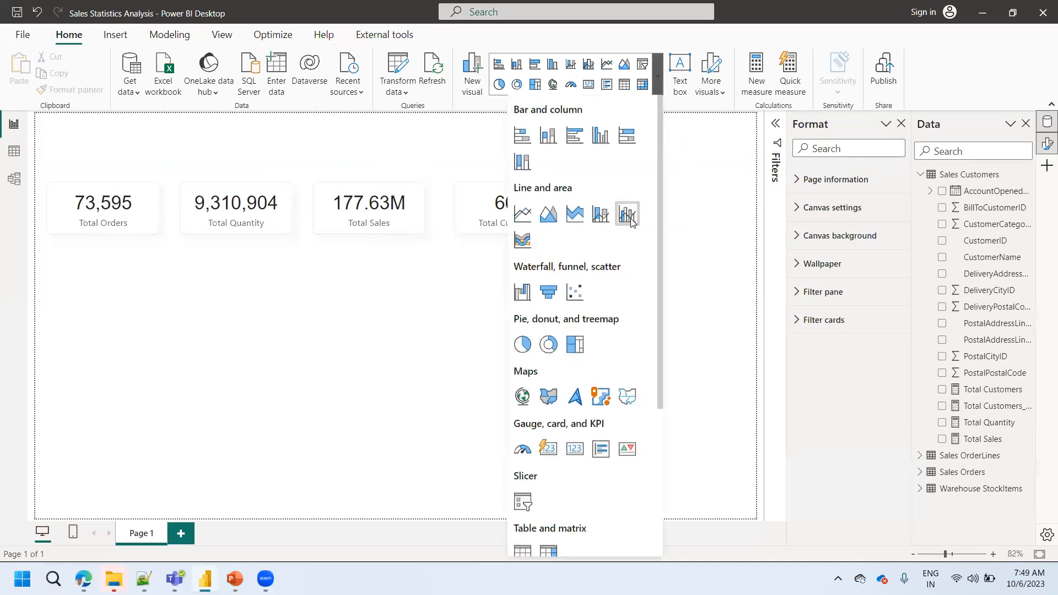
{"action": "left_click", "coordinate": [627, 214]}
{"action": "left_click_drag", "start_coordinate": [111, 324], "coordinate": [102, 290]}
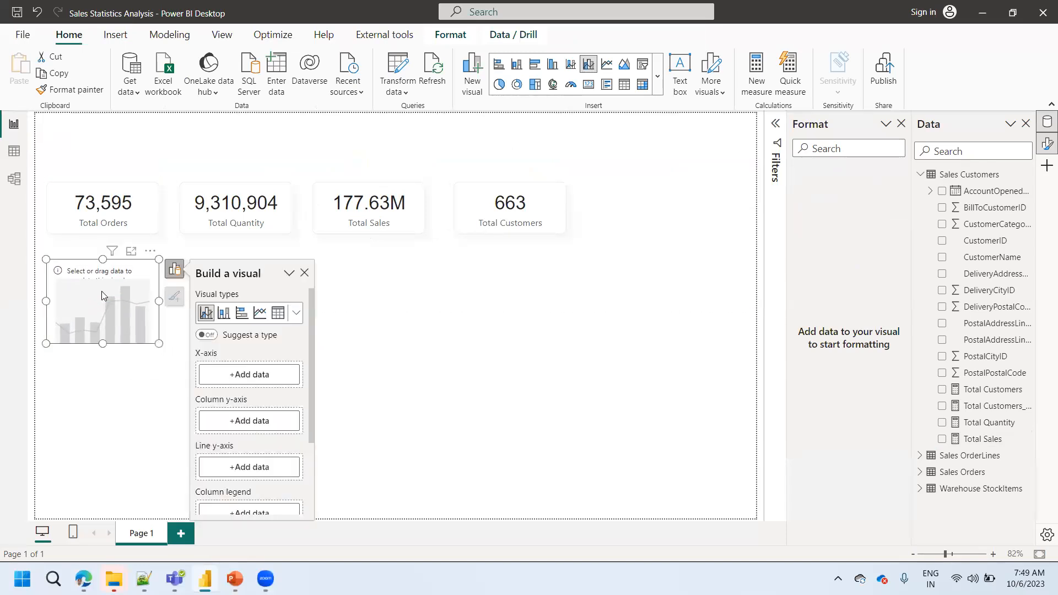
{"action": "left_click_drag", "start_coordinate": [159, 343], "coordinate": [460, 513]}
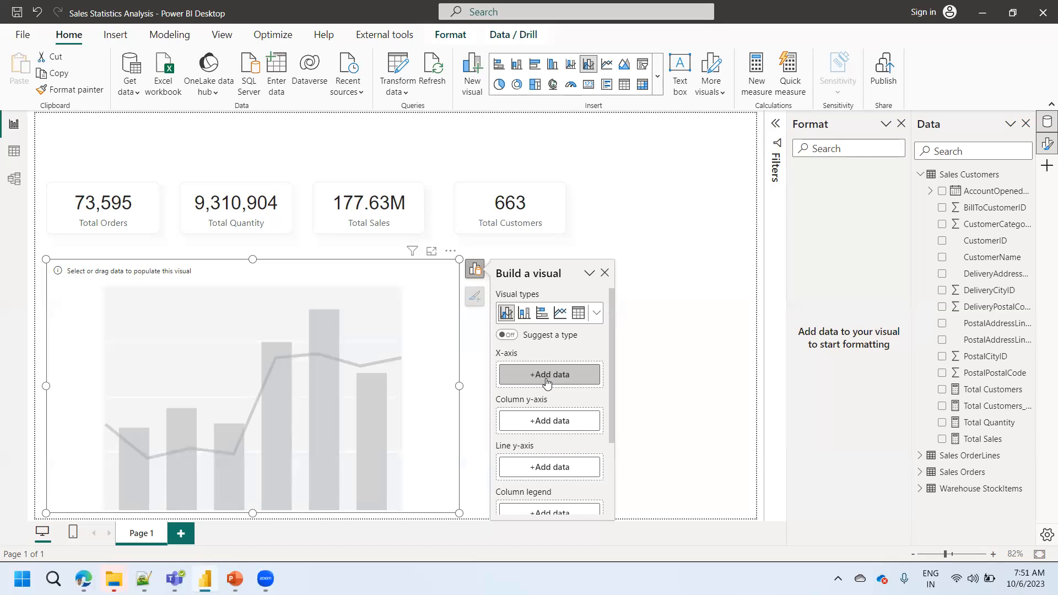
- Look through the fields of the Sales Customers, Sales OrderLines and Sales Orders tables in the table view
{"action": "left_click", "coordinate": [14, 151]}
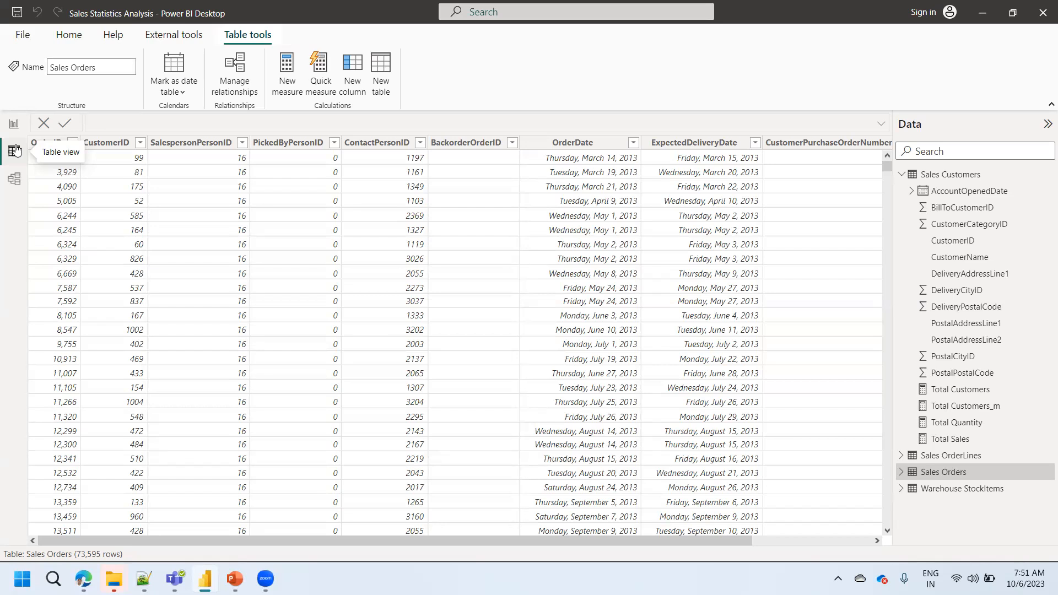
{"action": "left_click", "coordinate": [901, 175]}
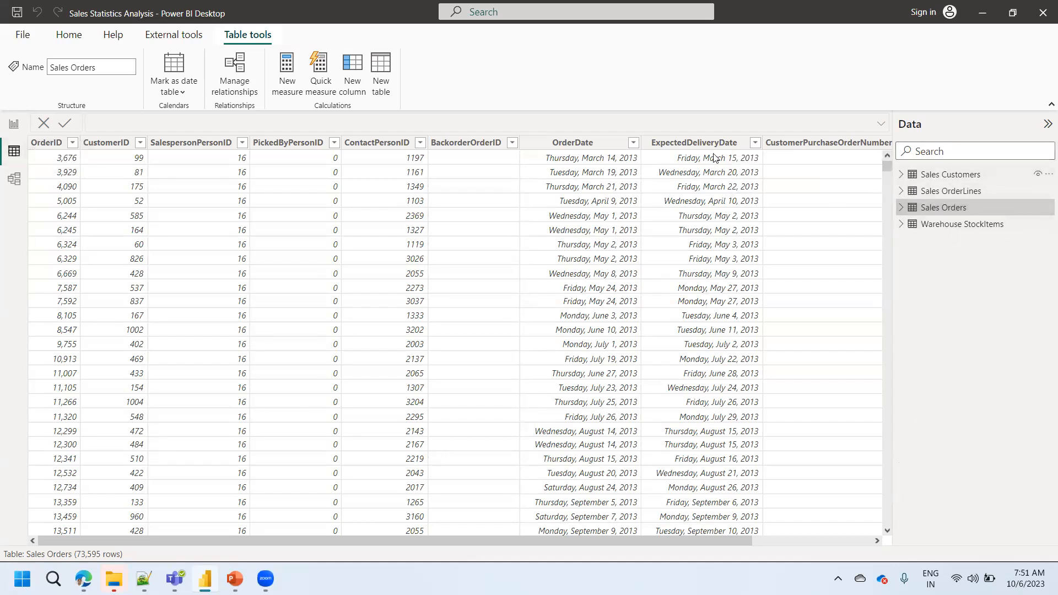
{"action": "left_click", "coordinate": [901, 209]}
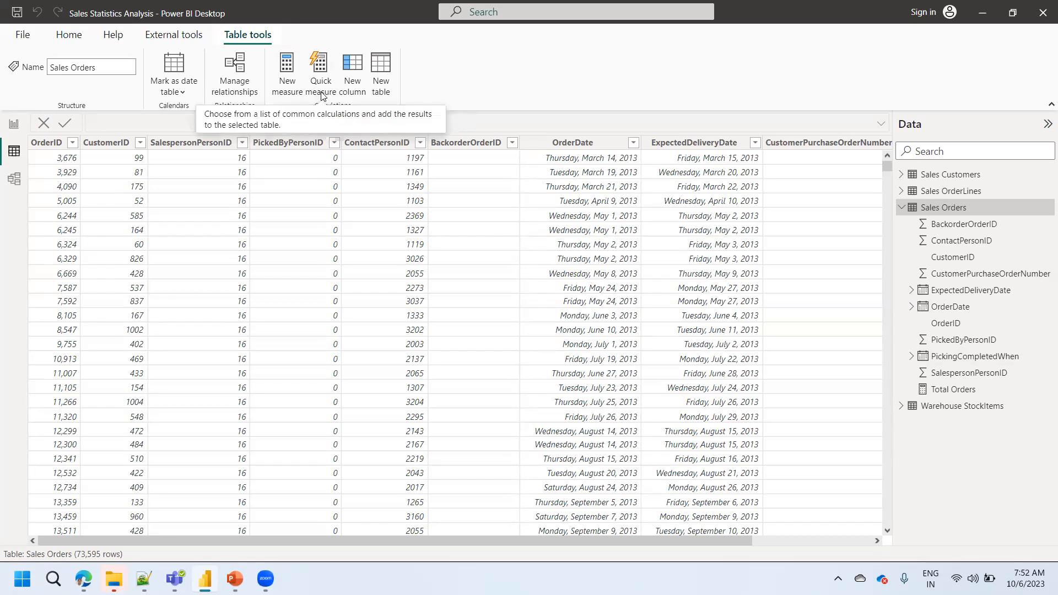
{"action": "left_click", "coordinate": [69, 34]}
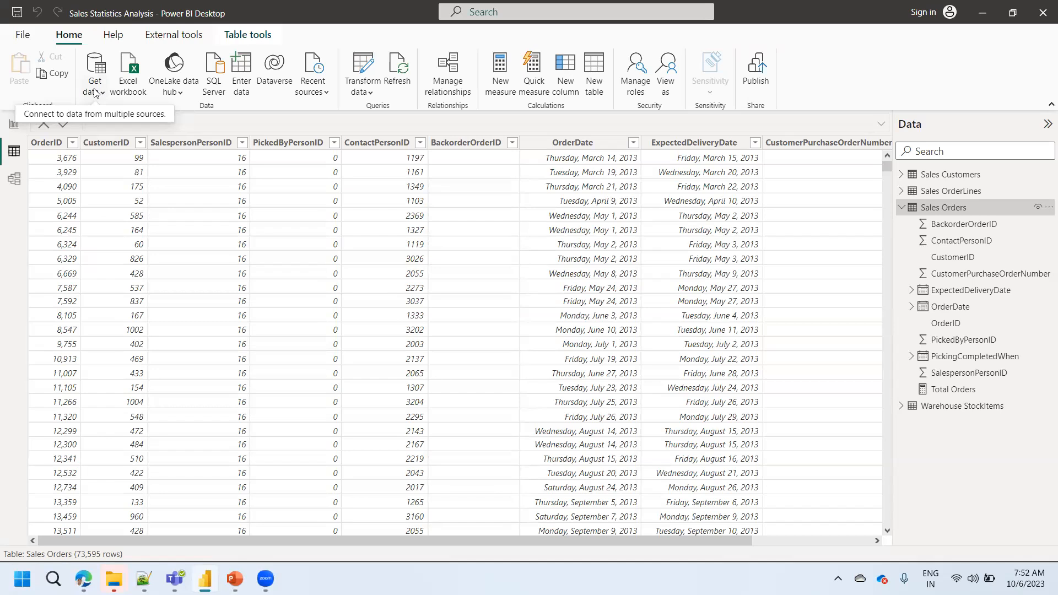
{"action": "left_click", "coordinate": [900, 209]}
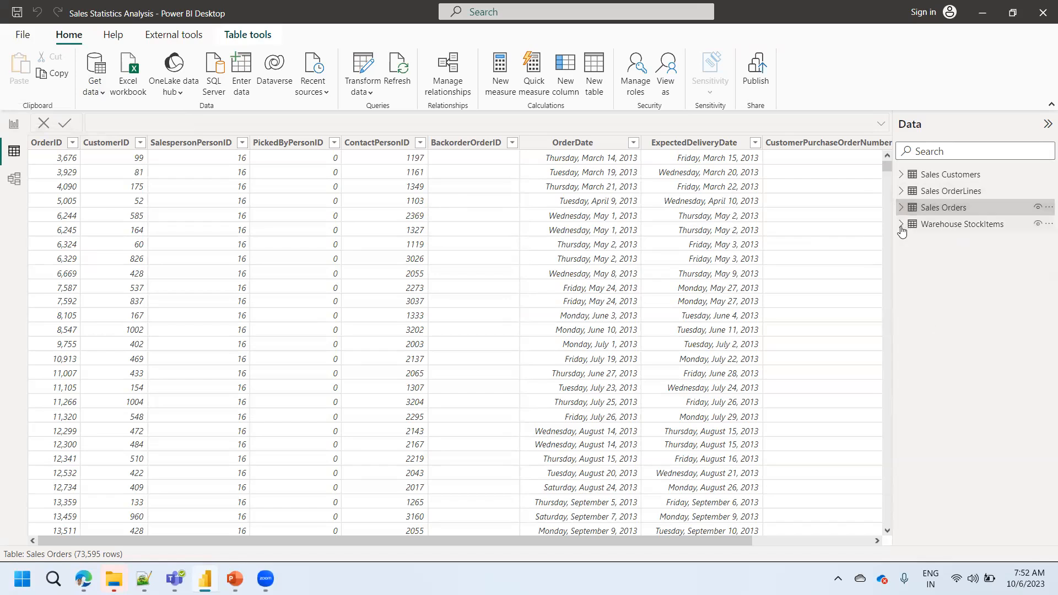
{"action": "left_click", "coordinate": [901, 175]}
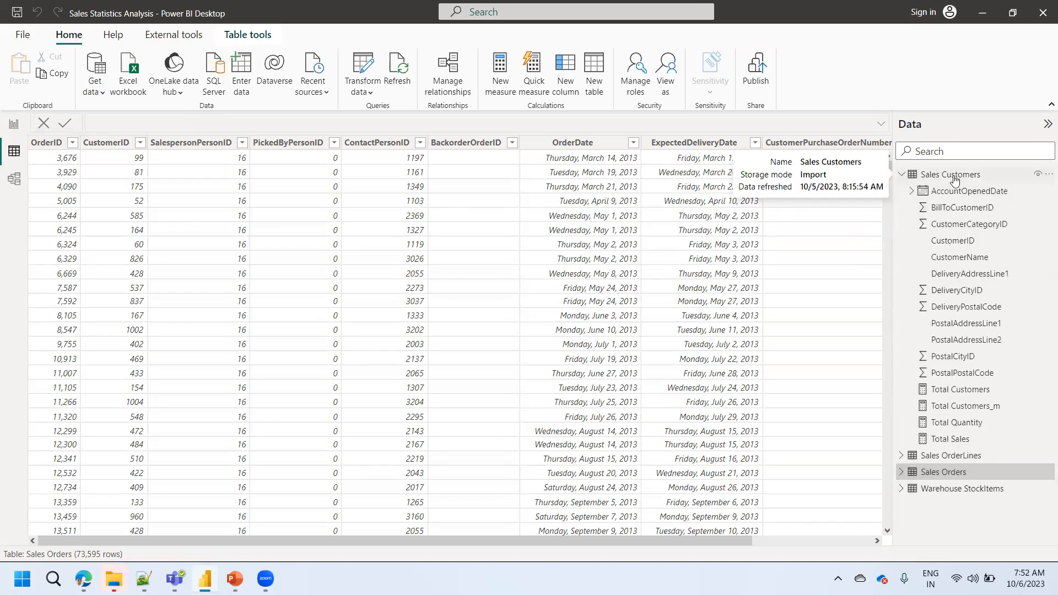
{"action": "left_click", "coordinate": [901, 175]}
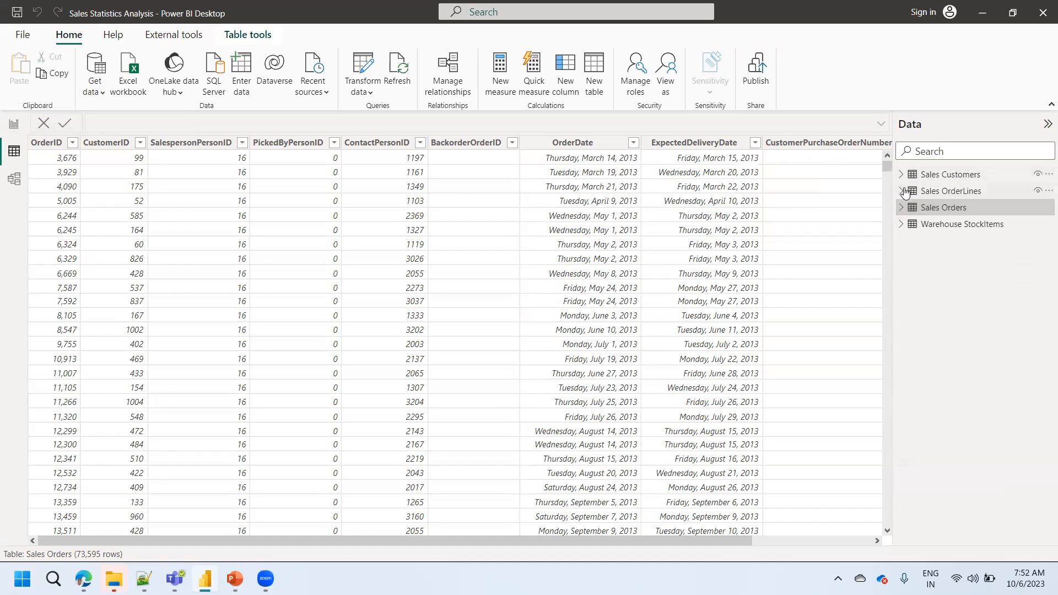
{"action": "left_click", "coordinate": [903, 192]}
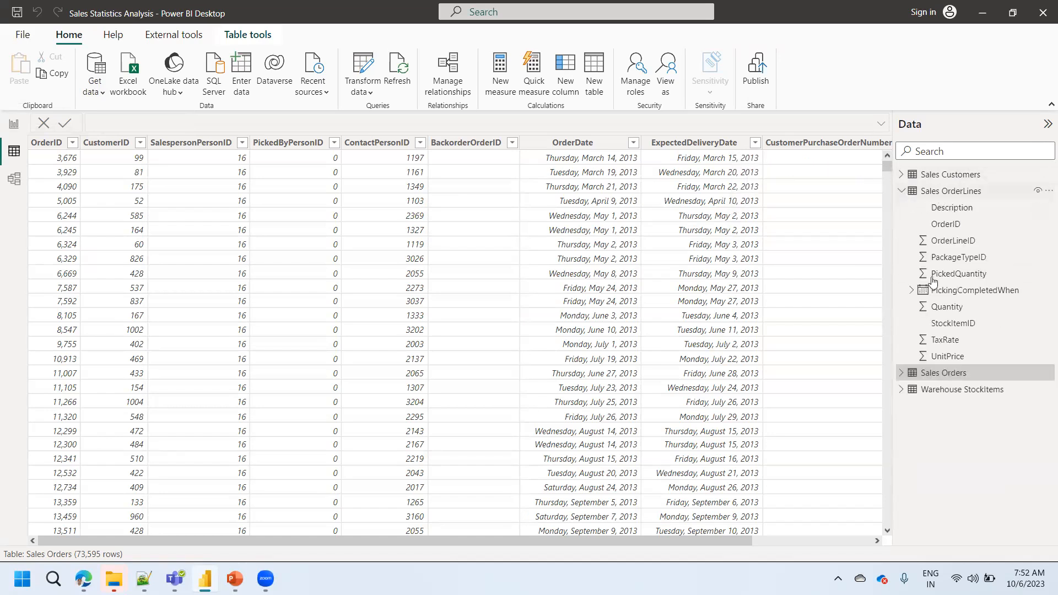
{"action": "left_click", "coordinate": [902, 191]}
{"action": "left_click", "coordinate": [901, 207]}
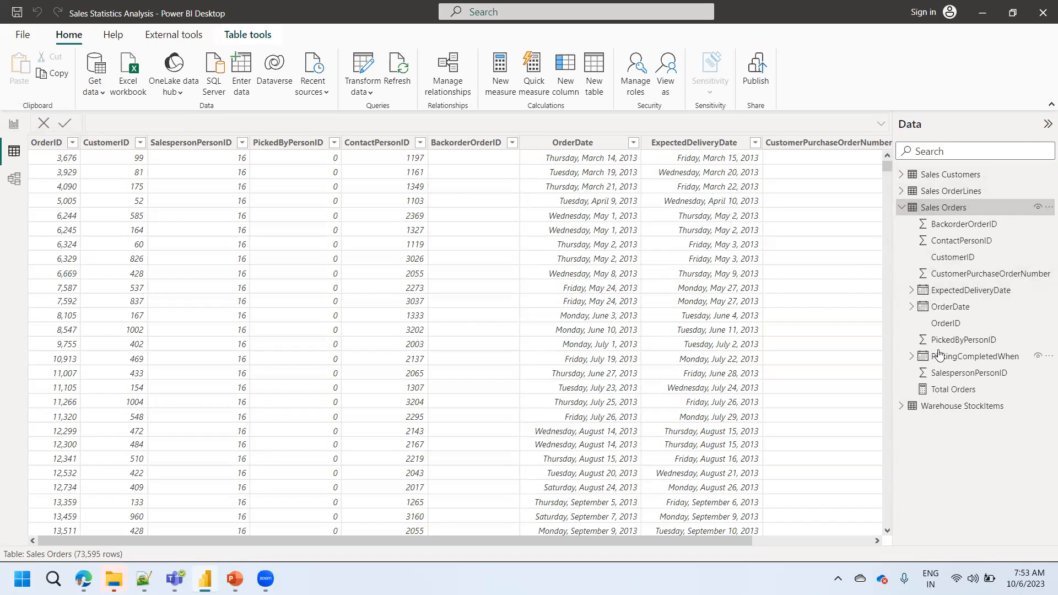
{"action": "left_click", "coordinate": [904, 210]}
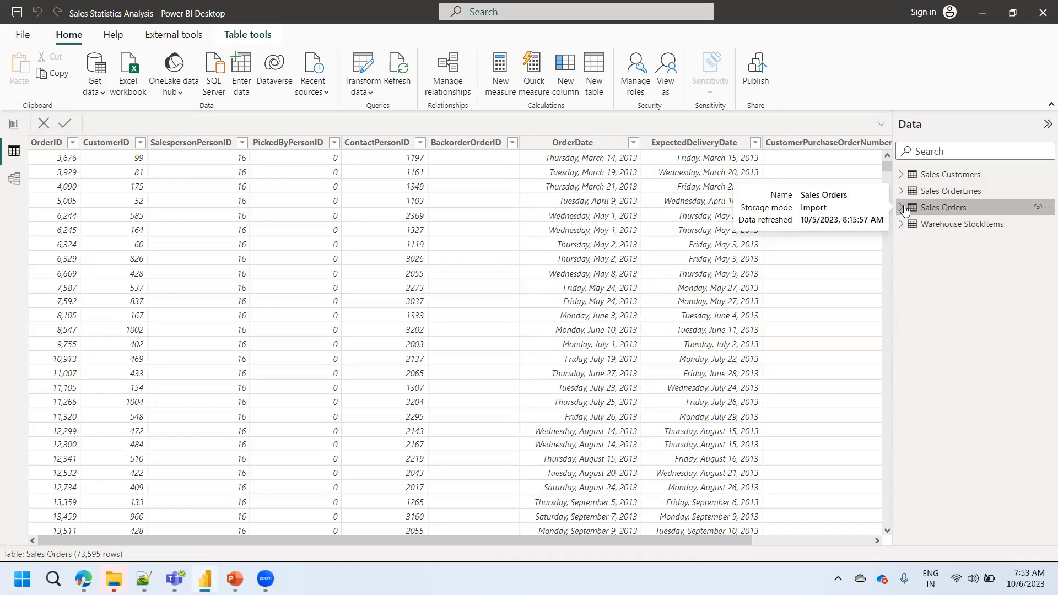
{"action": "left_click", "coordinate": [904, 210]}
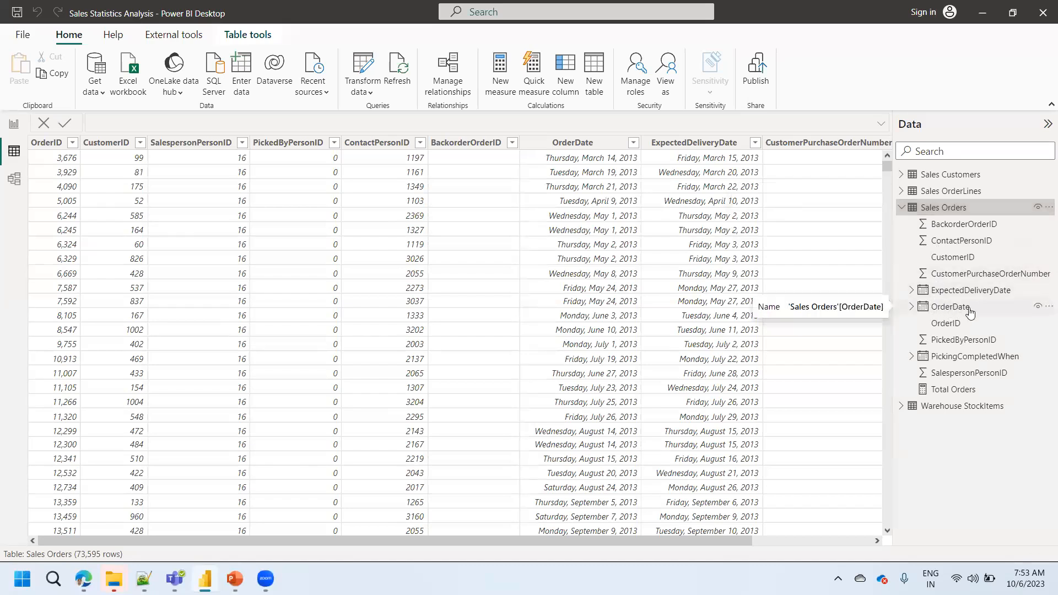
- Inspect the OrderDate column of Sales Orders and look for date fields in Sales Customers and Sales OrderLines
{"action": "left_click", "coordinate": [950, 307]}
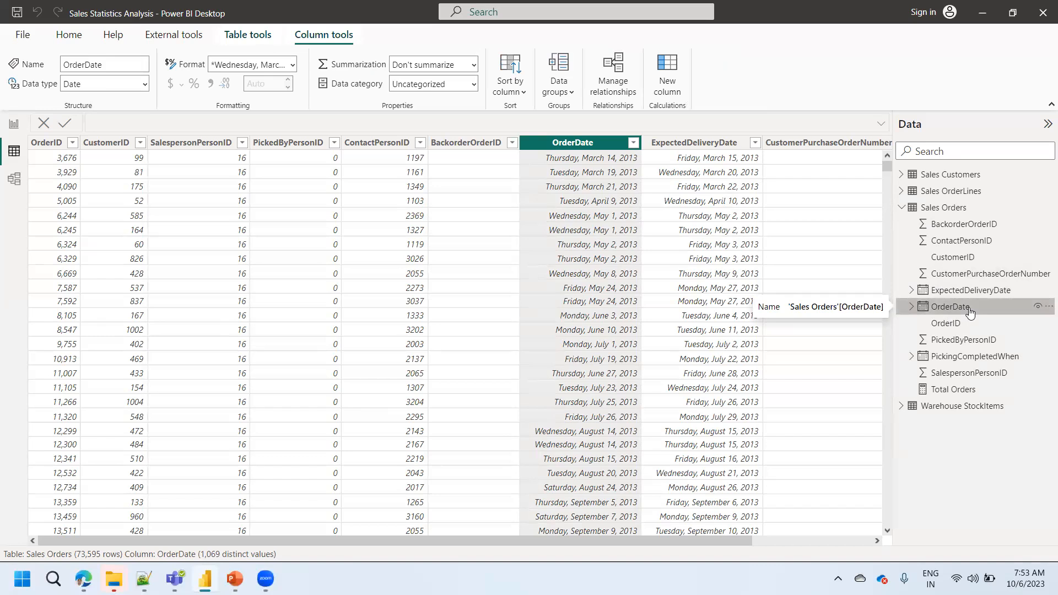
{"action": "left_click", "coordinate": [901, 175]}
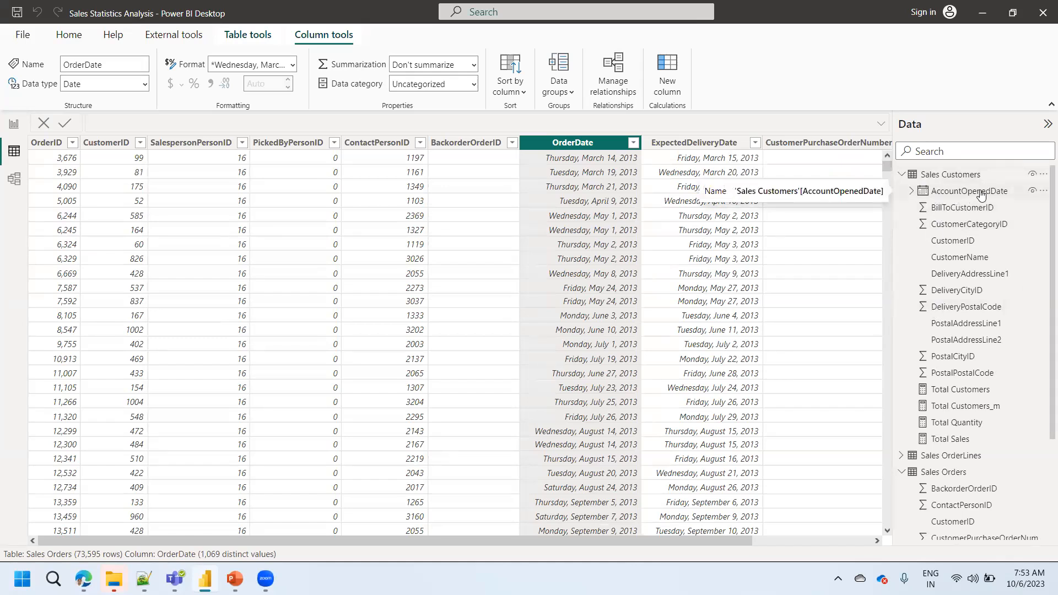
{"action": "left_click", "coordinate": [902, 175]}
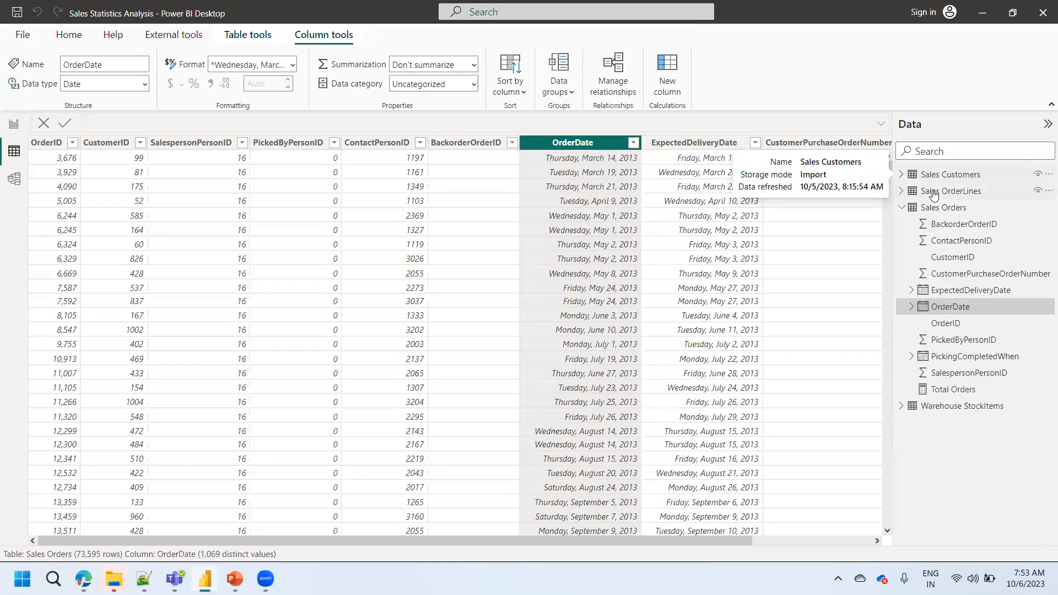
{"action": "left_click", "coordinate": [902, 191]}
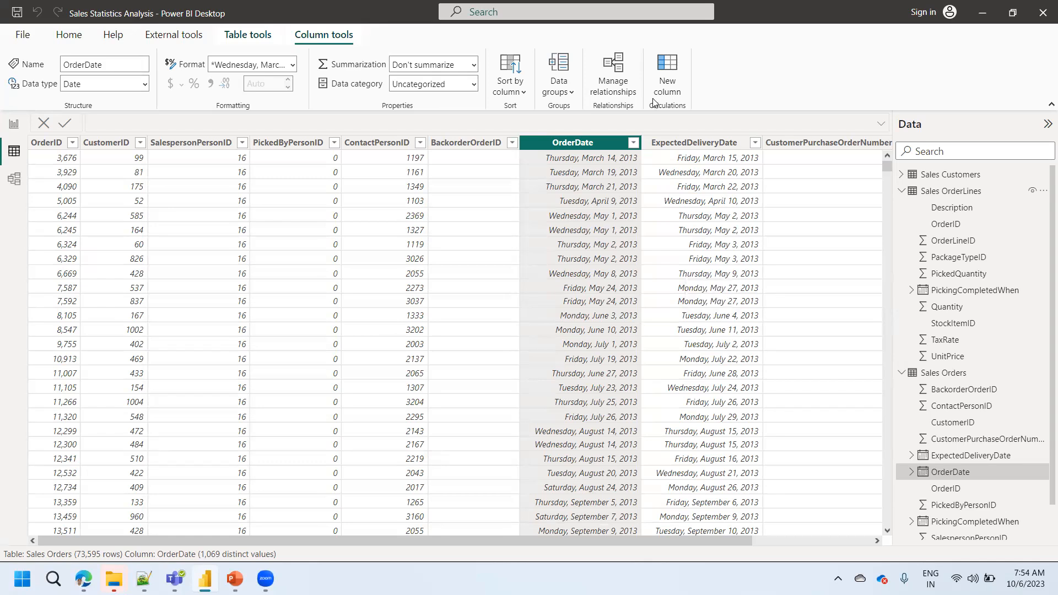
- Create a calculated table named Date_D with the formula CALENDARAUTO() and commit it
{"action": "left_click", "coordinate": [238, 38]}
{"action": "left_click", "coordinate": [382, 88]}
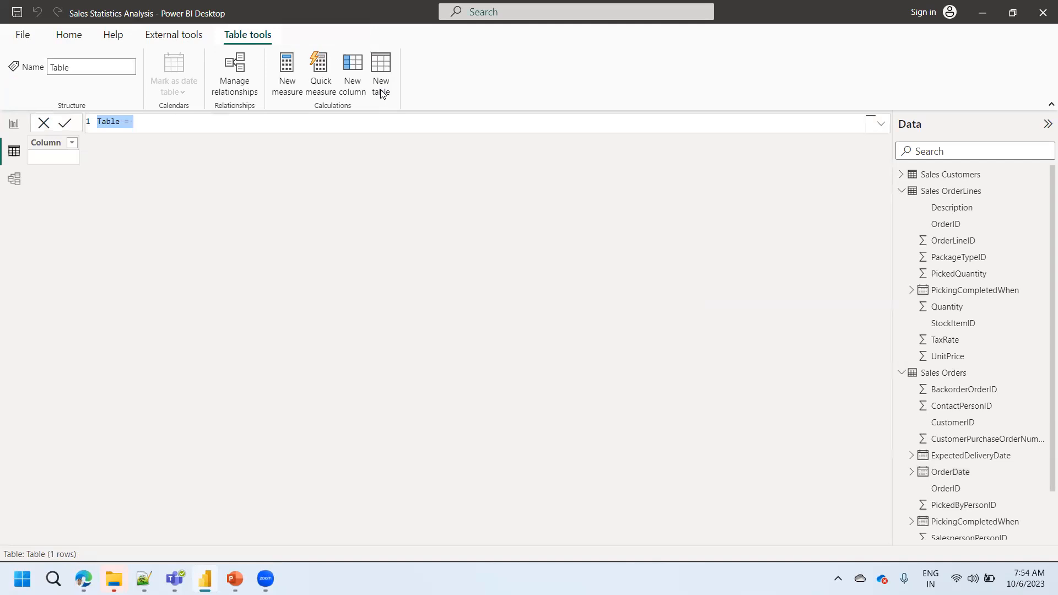
{"action": "type", "text": "Date_D ="}
{"action": "key", "text": "shift+Return"}
{"action": "type", "text": "cal"}
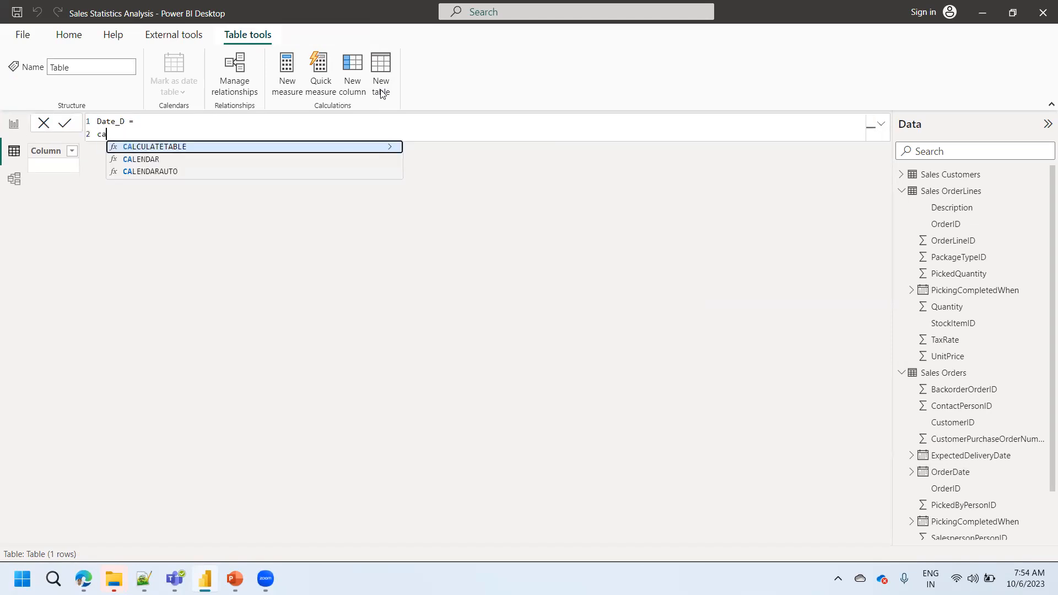
{"action": "key", "text": "Down"}
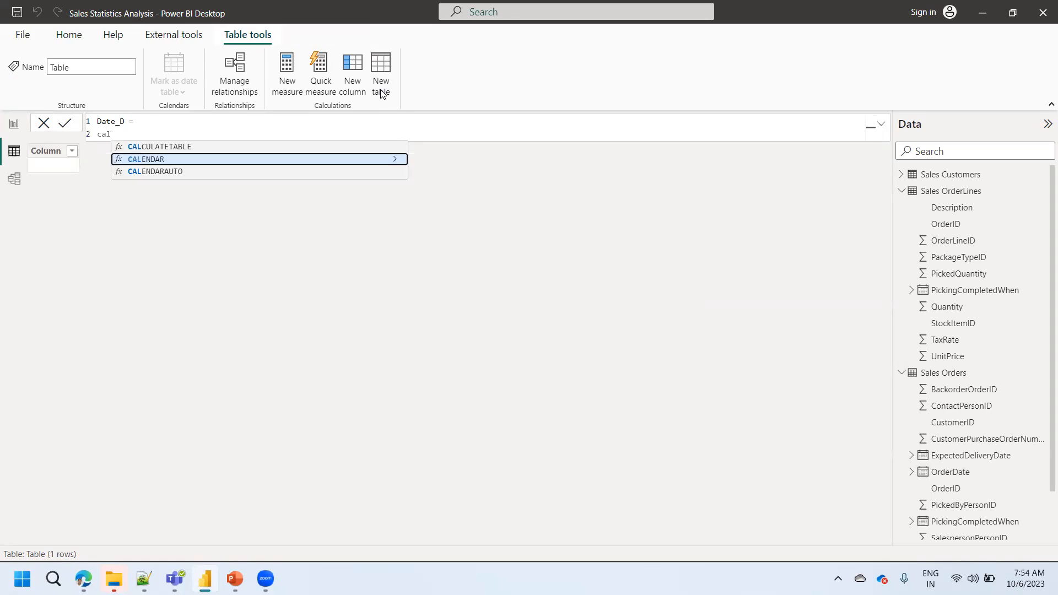
{"action": "key", "text": "Down"}
{"action": "key", "text": "Tab"}
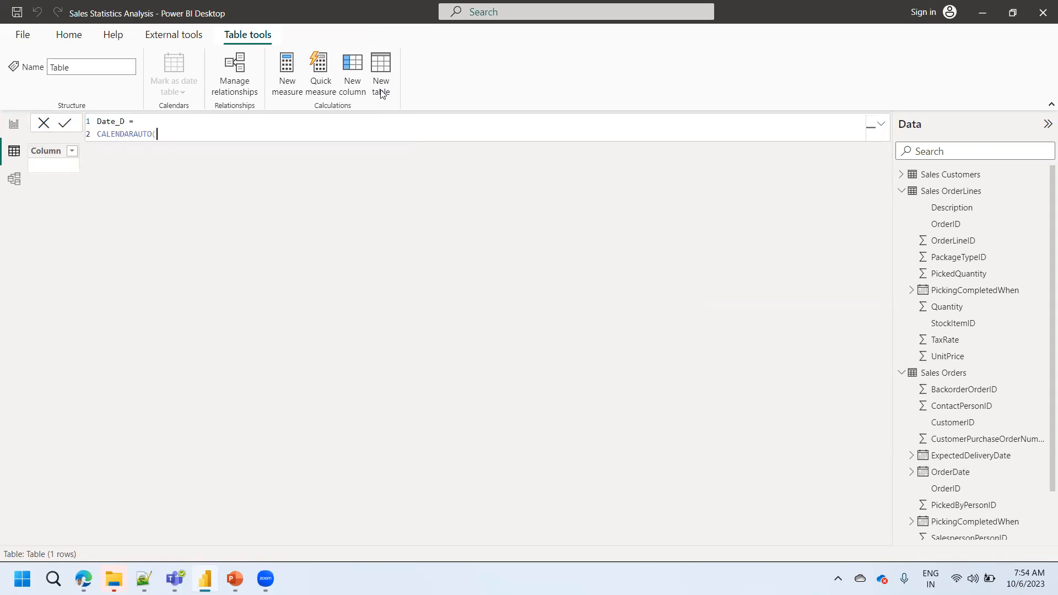
{"action": "type", "text": ")"}
{"action": "left_click", "coordinate": [69, 126]}
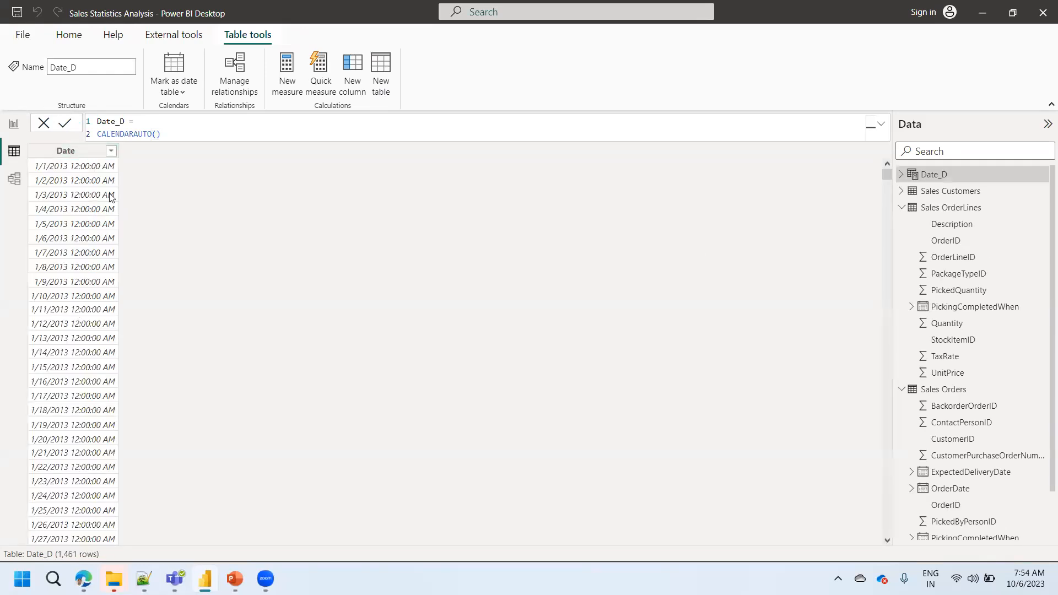
- Change the Date_D formula to CALENDAR with FIRSTDATE('Sales Orders'[OrderDate]) as its start date
{"action": "left_click", "coordinate": [172, 137]}
{"action": "key", "text": "BackSpace"}
{"action": "key", "text": "BackSpace"}
{"action": "key", "text": "BackSpace"}
{"action": "key", "text": "BackSpace"}
{"action": "key", "text": "BackSpace"}
{"action": "key", "text": "BackSpace"}
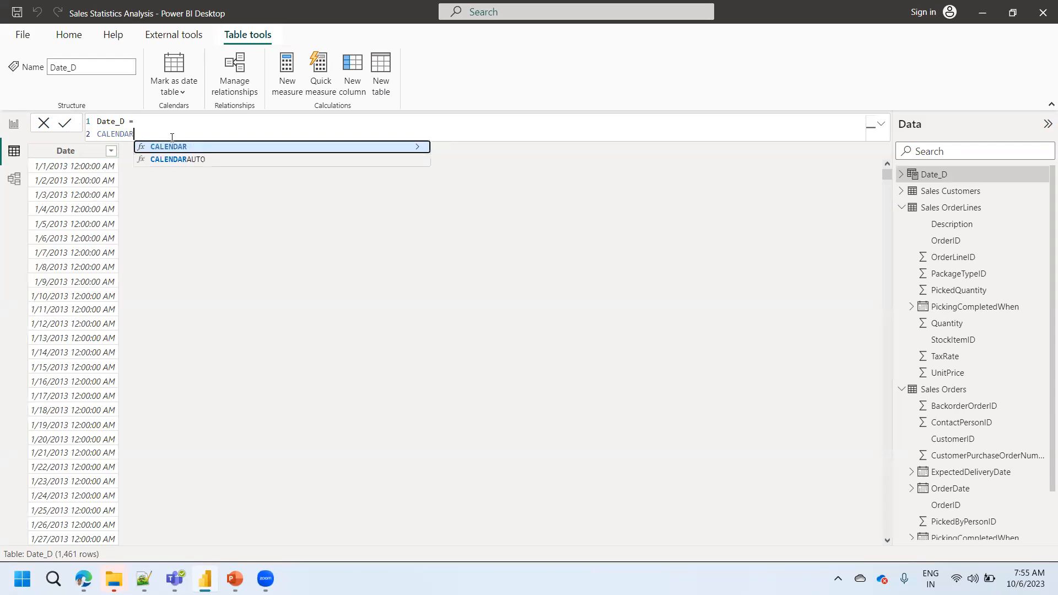
{"action": "type", "text": "("}
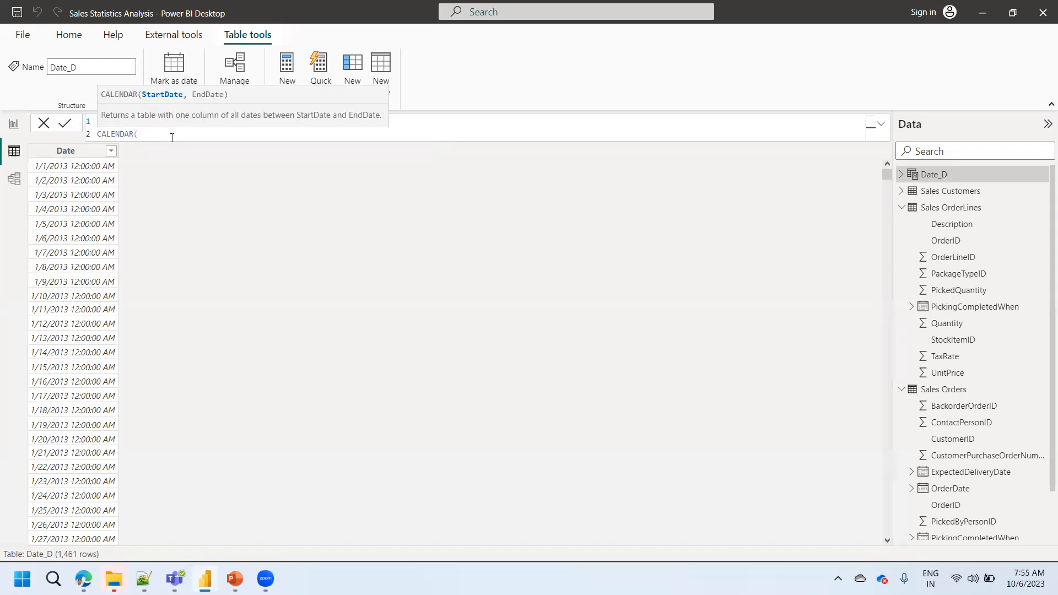
{"action": "type", "text": "FIRSTDATE("}
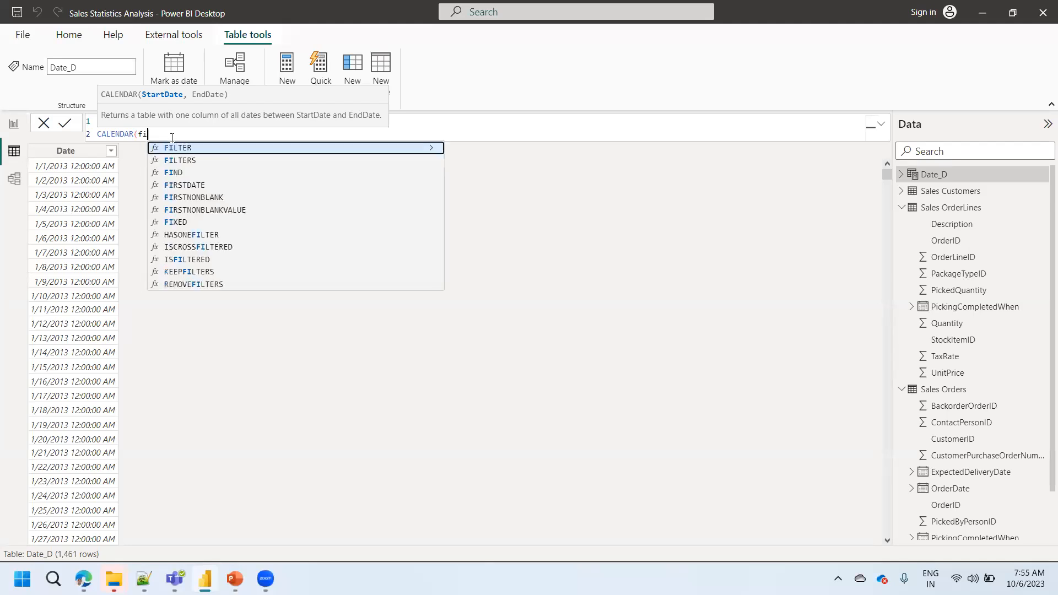
{"action": "type", "text": "order"}
{"action": "key", "text": "BackSpace"}
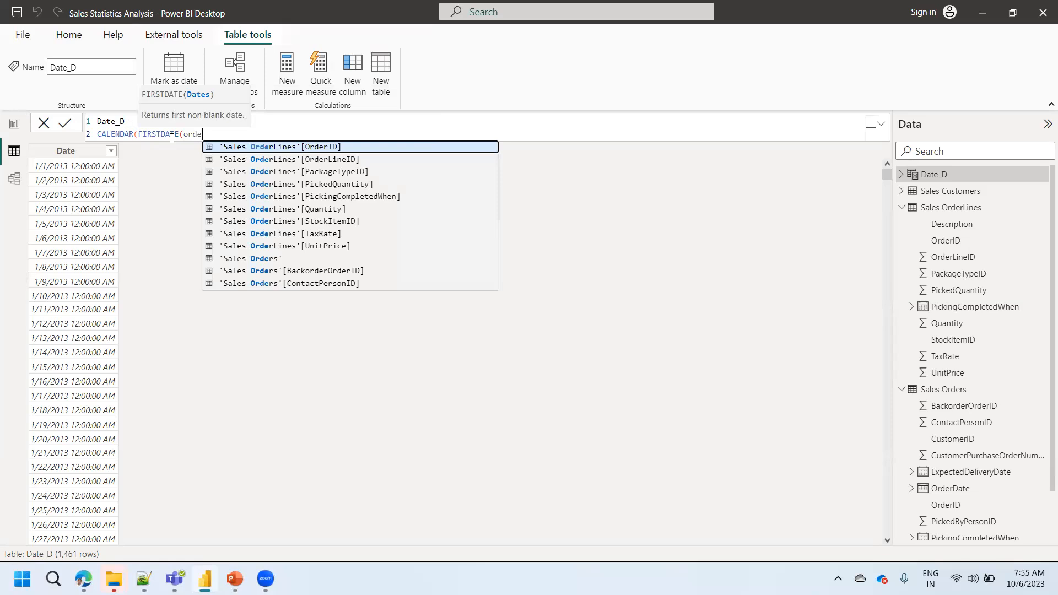
{"action": "key", "text": "Down"}
{"action": "key", "text": "Down"}
{"action": "key", "text": "Down"}
{"action": "key", "text": "Down"}
{"action": "key", "text": "Down"}
{"action": "key", "text": "Down"}
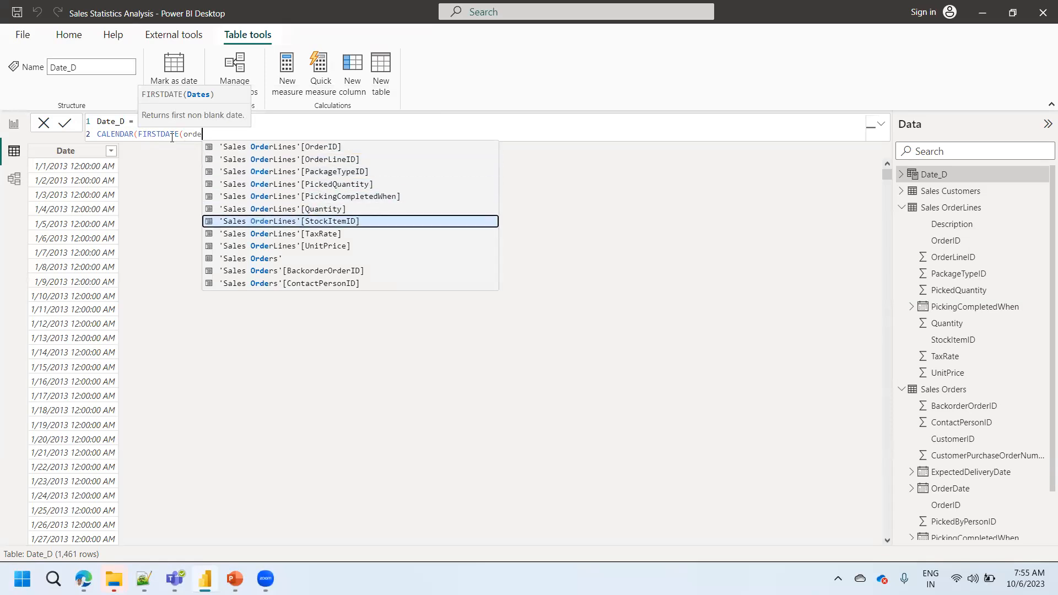
{"action": "key", "text": "BackSpace"}
{"action": "key", "text": "BackSpace"}
{"action": "key", "text": "BackSpace"}
{"action": "key", "text": "BackSpace"}
{"action": "type", "text": "date"}
{"action": "key", "text": "Up"}
{"action": "key", "text": "Up"}
{"action": "key", "text": "Down"}
{"action": "key", "text": "Tab"}
{"action": "type", "text": ")"}
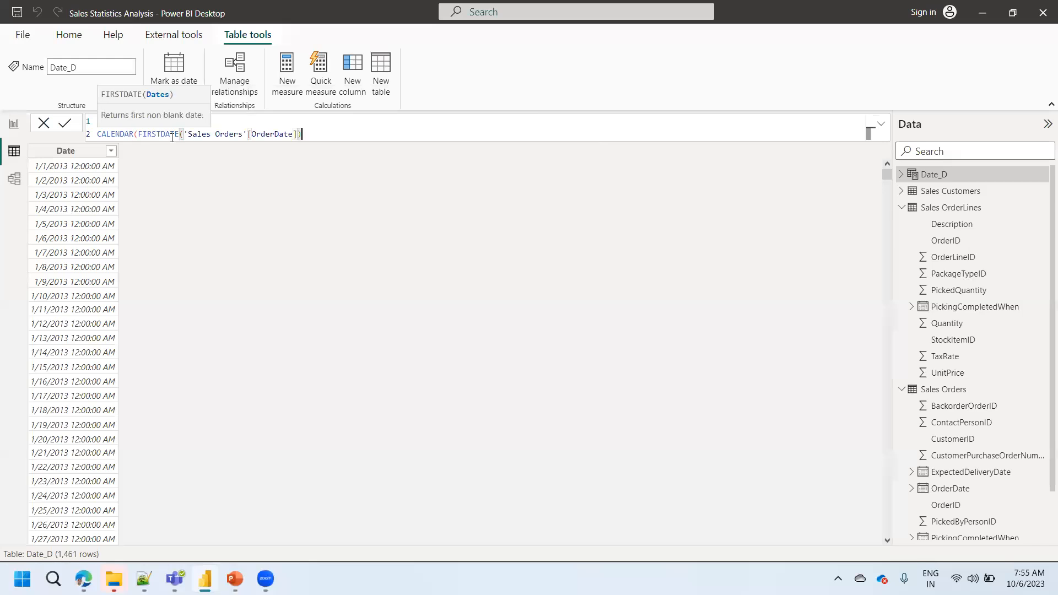
{"action": "type", "text": ",last"}
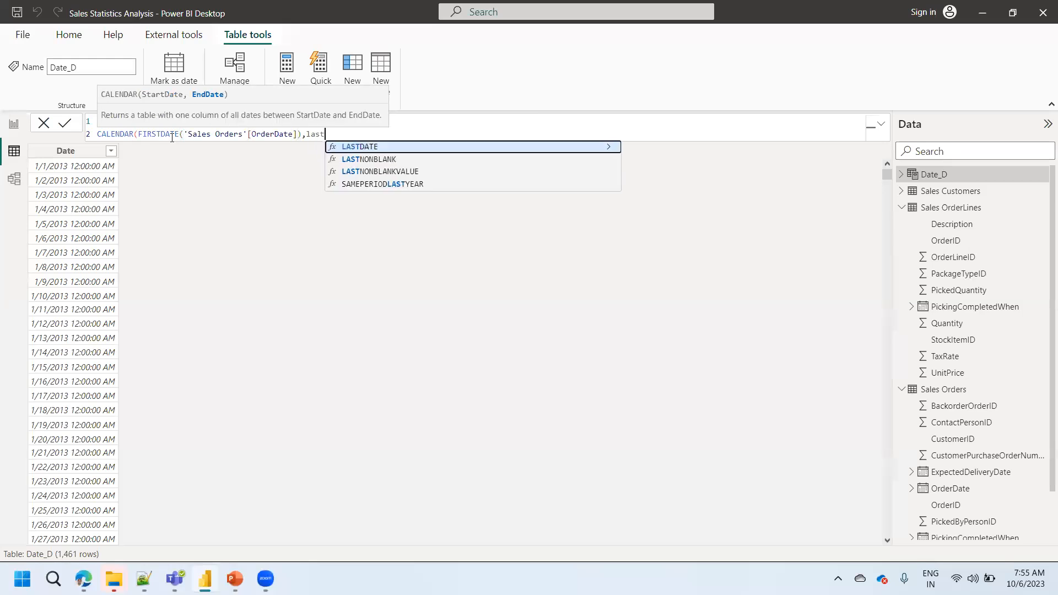
- Complete the CALENDAR formula with LASTDATE('Sales Orders'[OrderDate]) as its end date and commit it
{"action": "key", "text": "Tab"}
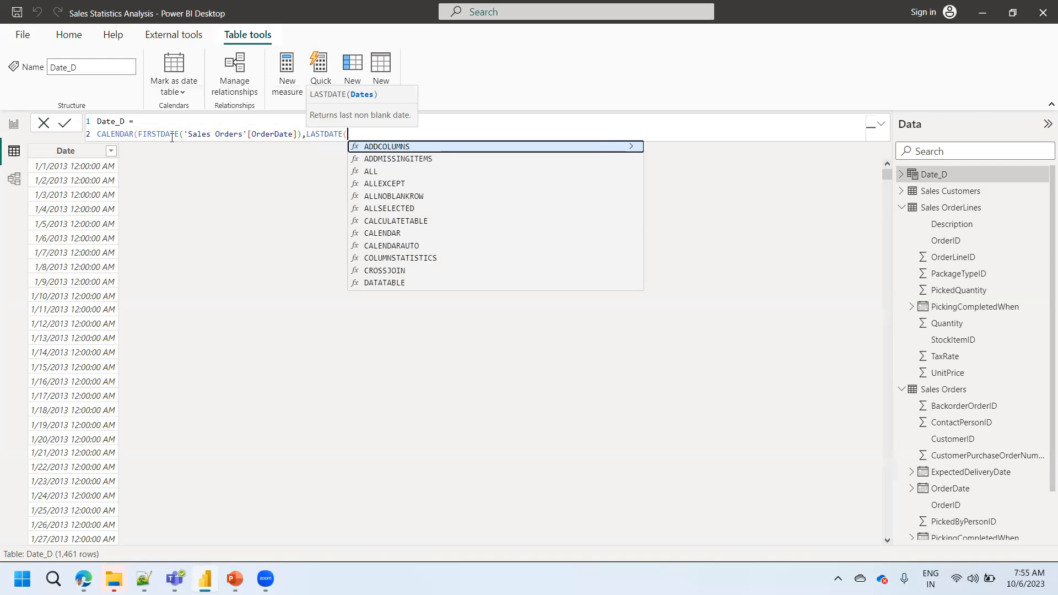
{"action": "type", "text": "'Sales Orders'[OrderDate]"}
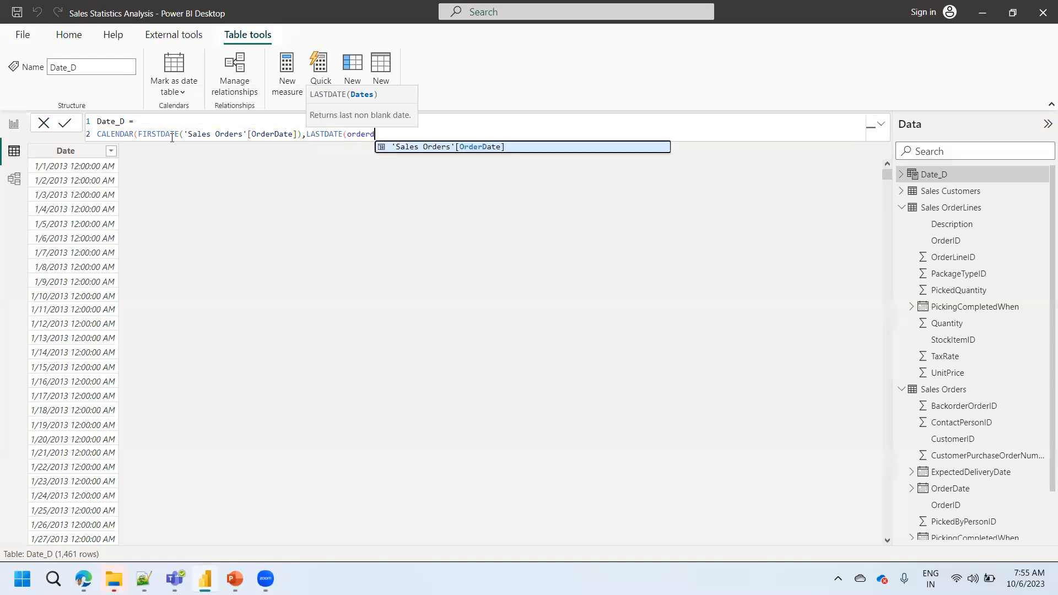
{"action": "key", "text": "Tab"}
{"action": "type", "text": ")"}
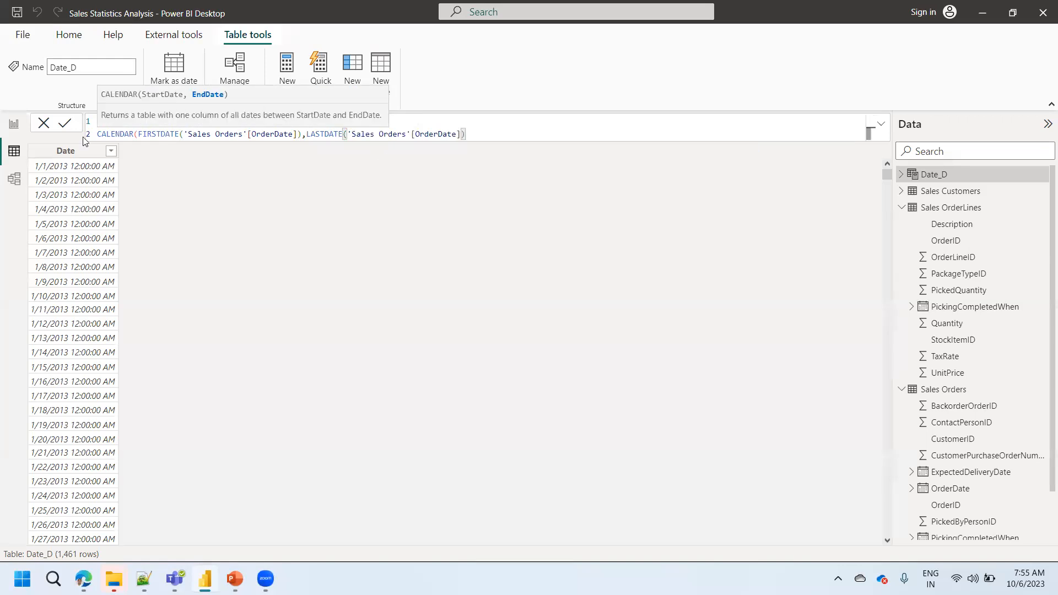
{"action": "left_click", "coordinate": [65, 124]}
{"action": "left_click", "coordinate": [64, 124]}
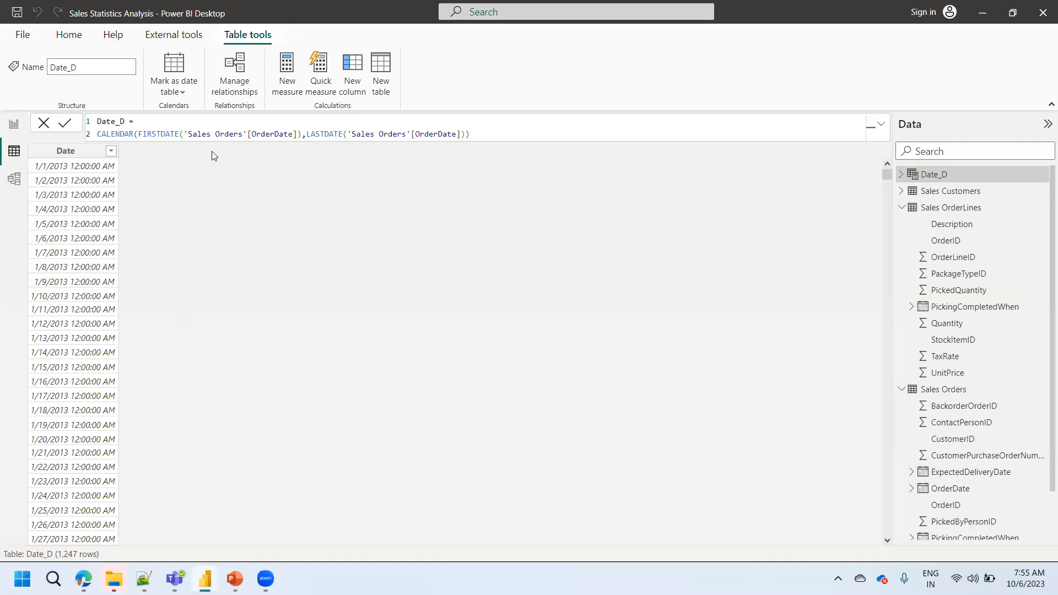
- Set the Date_D formula back to CALENDARAUTO() and commit it
{"action": "left_click", "coordinate": [472, 134]}
{"action": "key", "text": "shift+Home"}
{"action": "key", "text": "BackSpace"}
{"action": "type", "text": "ca"}
{"action": "key", "text": "Down"}
{"action": "key", "text": "Down"}
{"action": "key", "text": "Tab"}
{"action": "type", "text": ")"}
{"action": "left_click", "coordinate": [65, 123]}
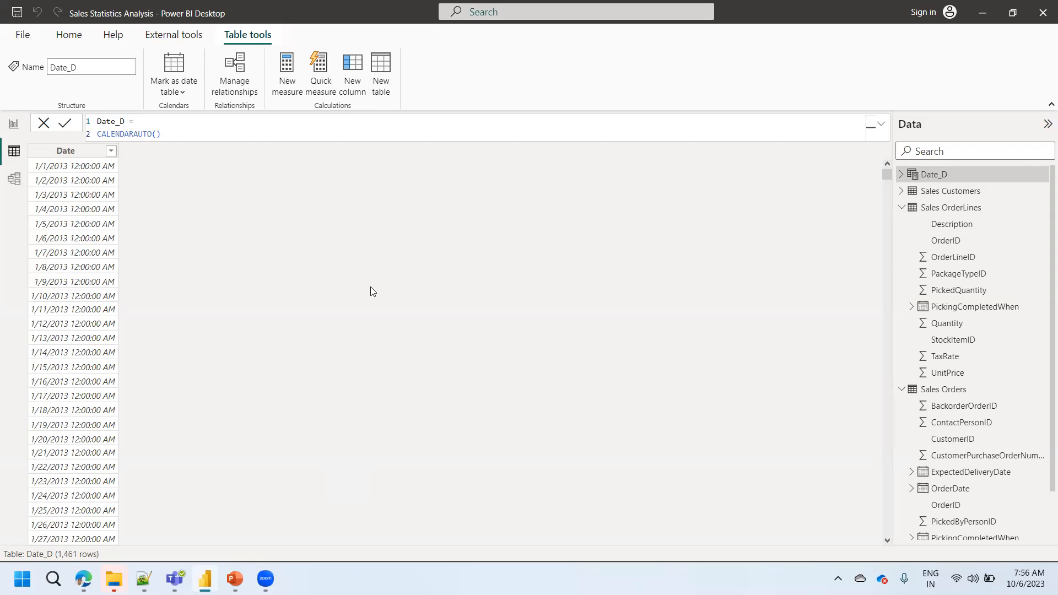
- Replace CALENDARAUTO() in Date_D with the CALENDAR function, entering FIRSTDATE('Sales Orders'[OrderDate]) as the start date
{"action": "left_click", "coordinate": [184, 133]}
{"action": "key", "text": "shift+Home"}
{"action": "key", "text": "ctrl+x"}
{"action": "key", "text": "ctrl+v"}
{"action": "key", "text": "BackSpace"}
{"action": "key", "text": "BackSpace"}
{"action": "key", "text": "BackSpace"}
{"action": "key", "text": "BackSpace"}
{"action": "key", "text": "BackSpace"}
{"action": "key", "text": "BackSpace"}
{"action": "key", "text": "BackSpace"}
{"action": "key", "text": "BackSpace"}
{"action": "key", "text": "BackSpace"}
{"action": "key", "text": "BackSpace"}
{"action": "key", "text": "BackSpace"}
{"action": "key", "text": "BackSpace"}
{"action": "key", "text": "BackSpace"}
{"action": "key", "text": "BackSpace"}
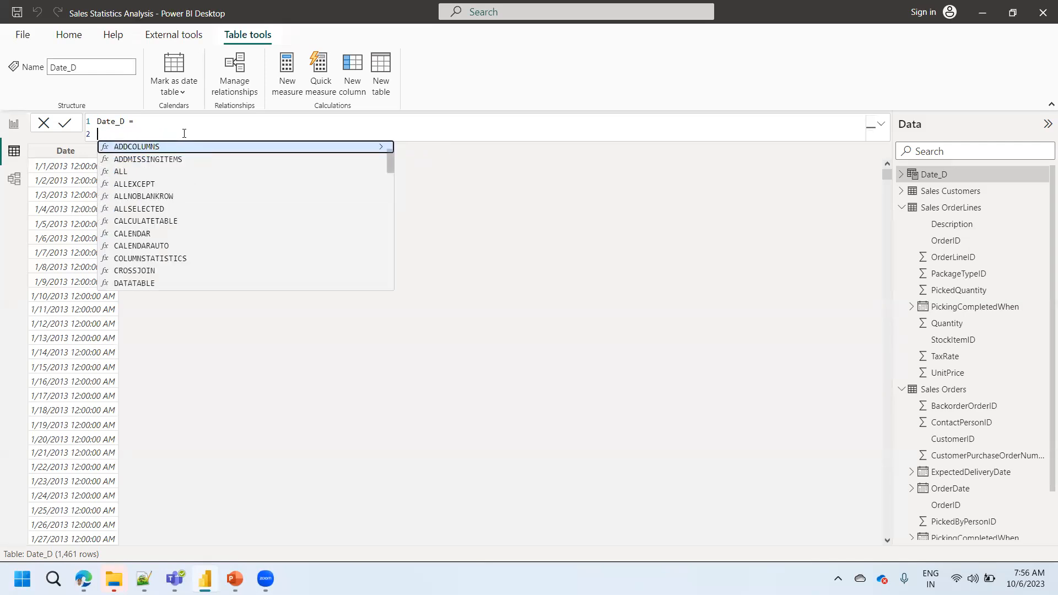
{"action": "type", "text": "ca"}
{"action": "key", "text": "Down"}
{"action": "key", "text": "Tab"}
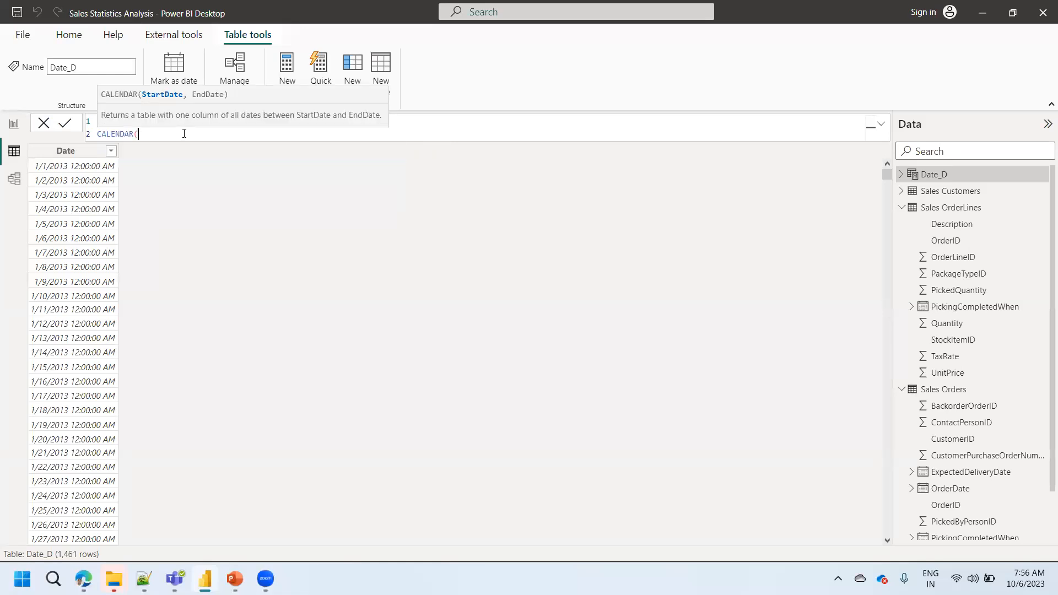
{"action": "type", "text": "first"}
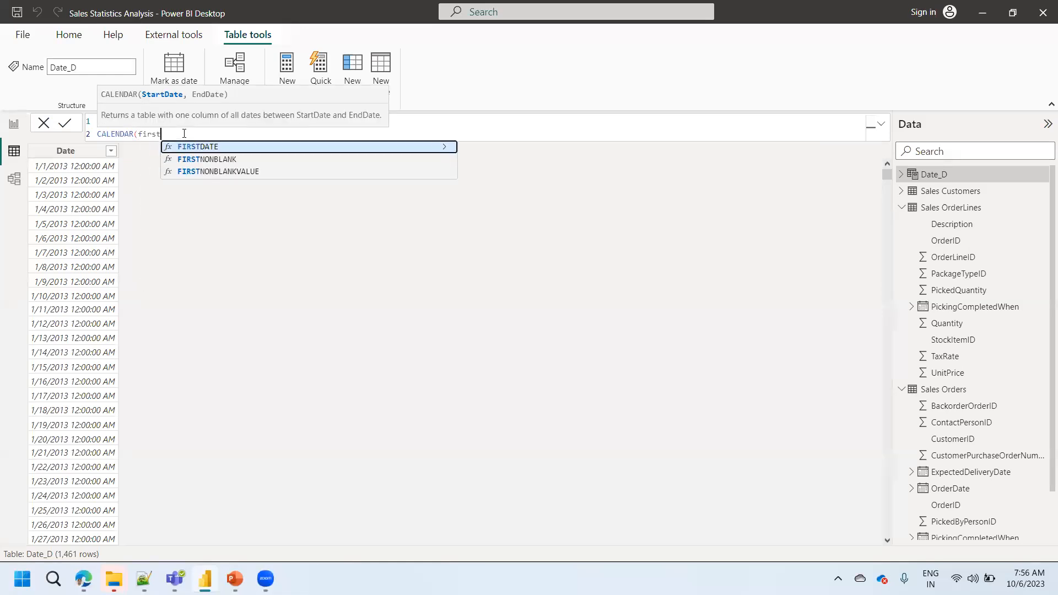
{"action": "key", "text": "Tab"}
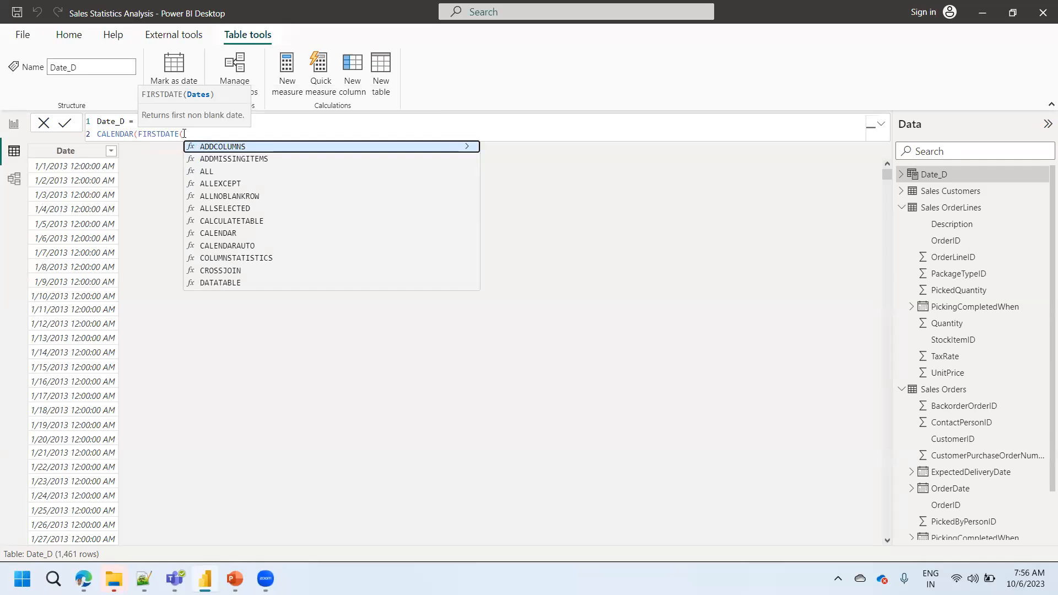
{"action": "type", "text": "orderdate"}
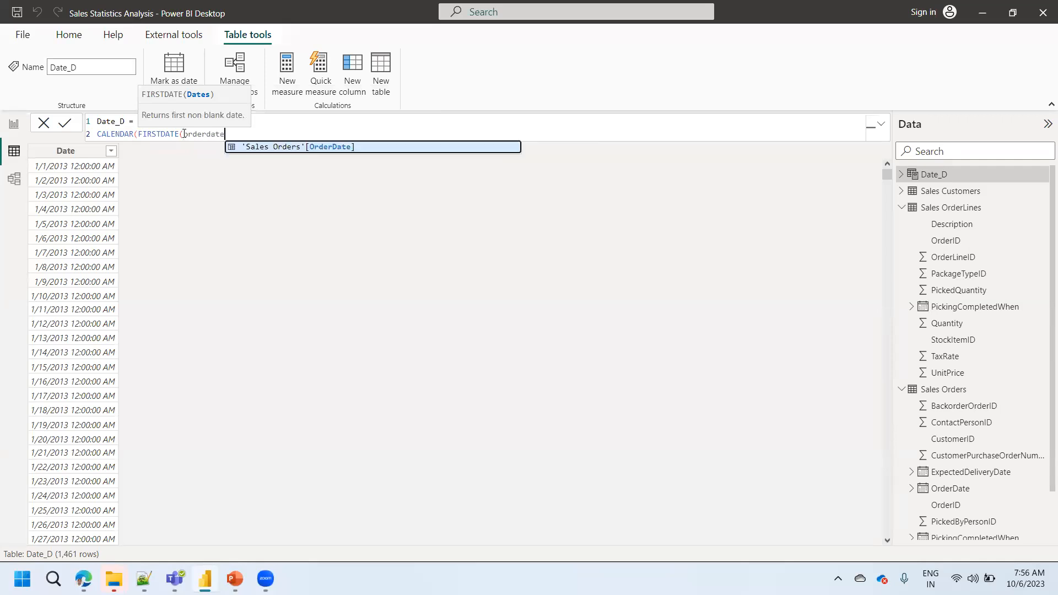
{"action": "key", "text": "Tab"}
{"action": "type", "text": "),"}
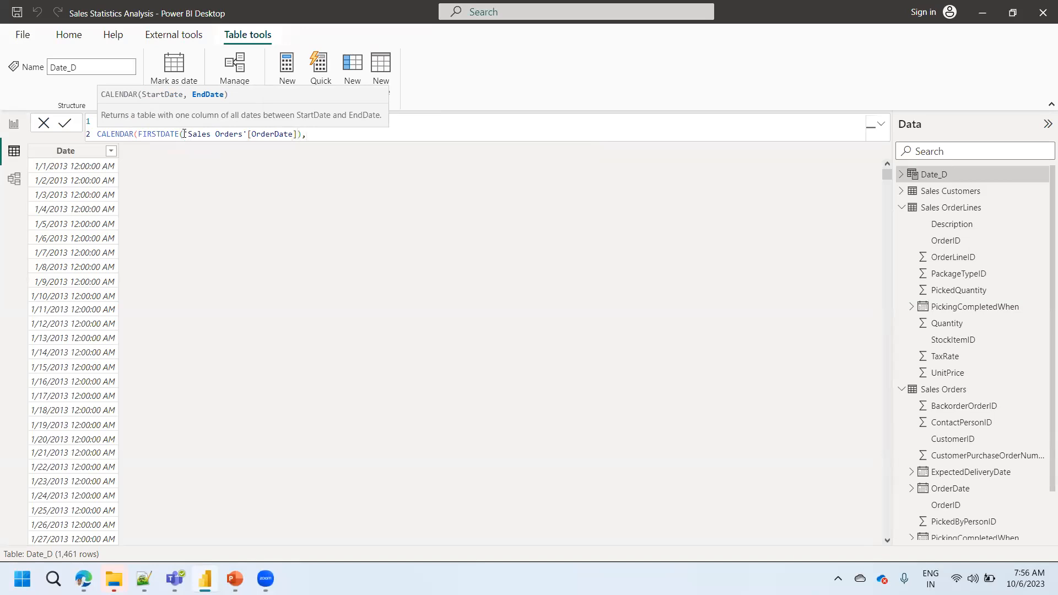
{"action": "type", "text": "last"}
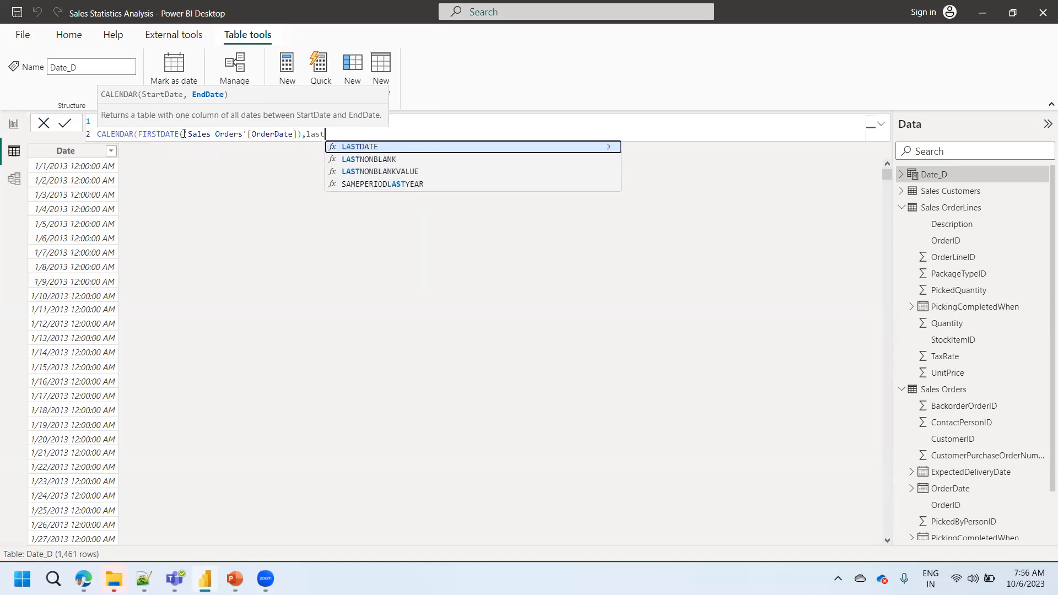
- Enter LASTDATE('Sales Orders'[OrderDate]) as the calendar's end date and apply the Date_D formula
{"action": "key", "text": "Tab"}
{"action": "type", "text": "order"}
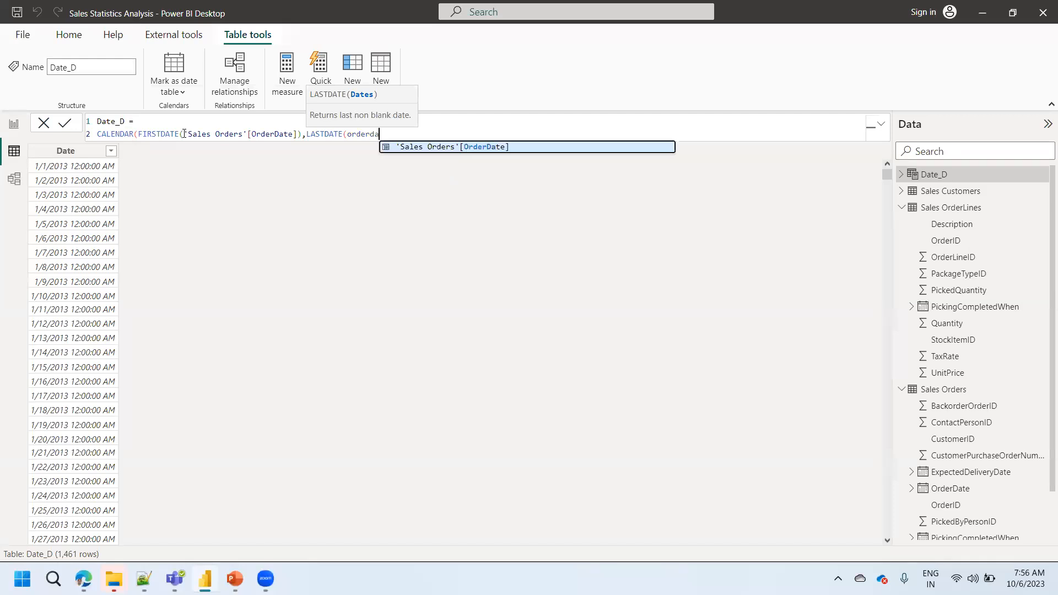
{"action": "key", "text": "Tab"}
{"action": "type", "text": ")"}
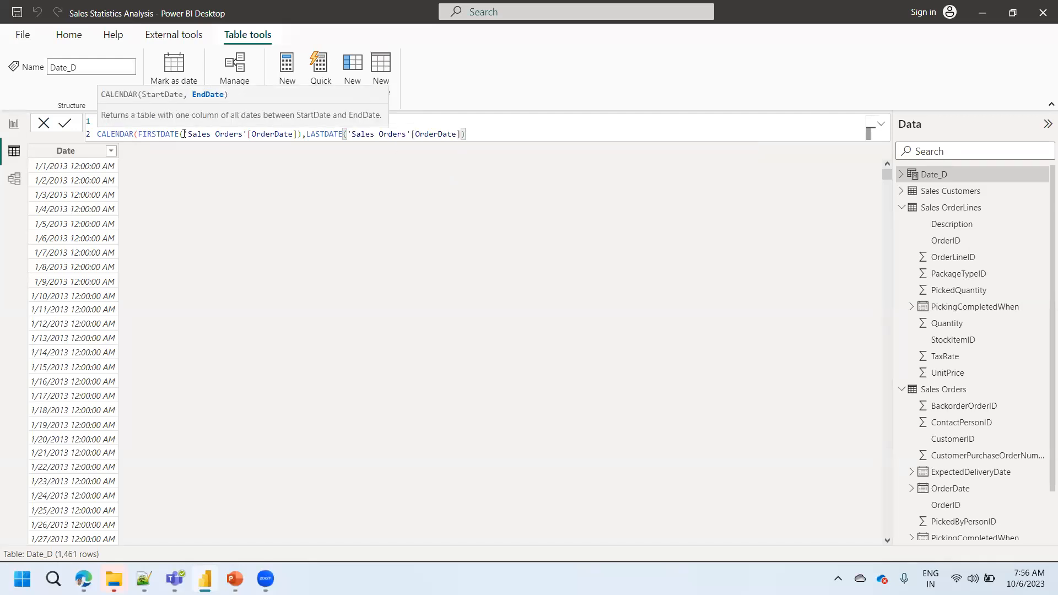
{"action": "left_click", "coordinate": [67, 126]}
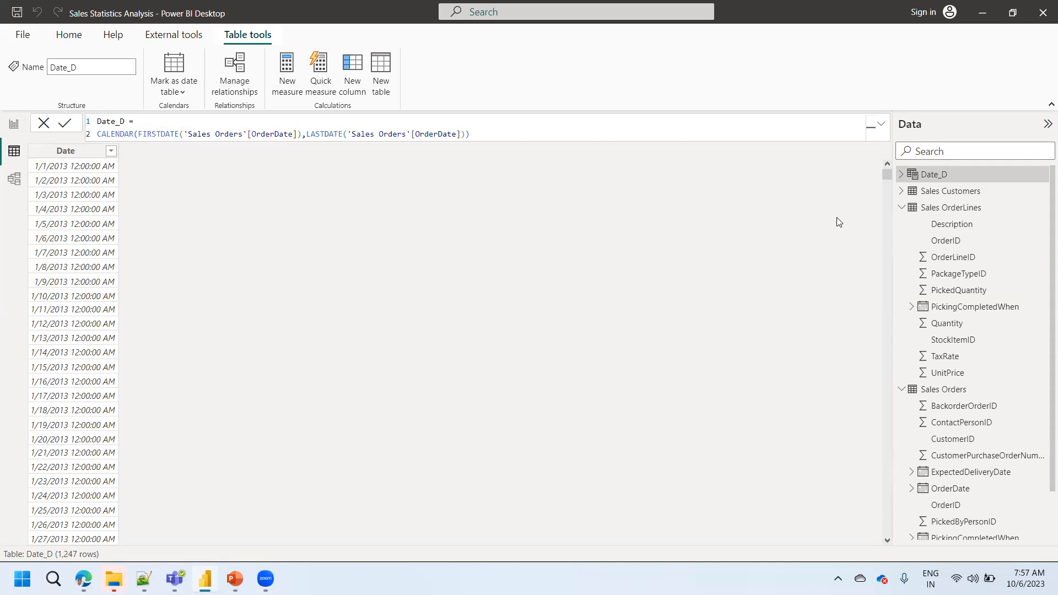
- Collapse the expanded tables and examine the date fields of Sales Orders and the Date column of Date_D
{"action": "left_click", "coordinate": [904, 210]}
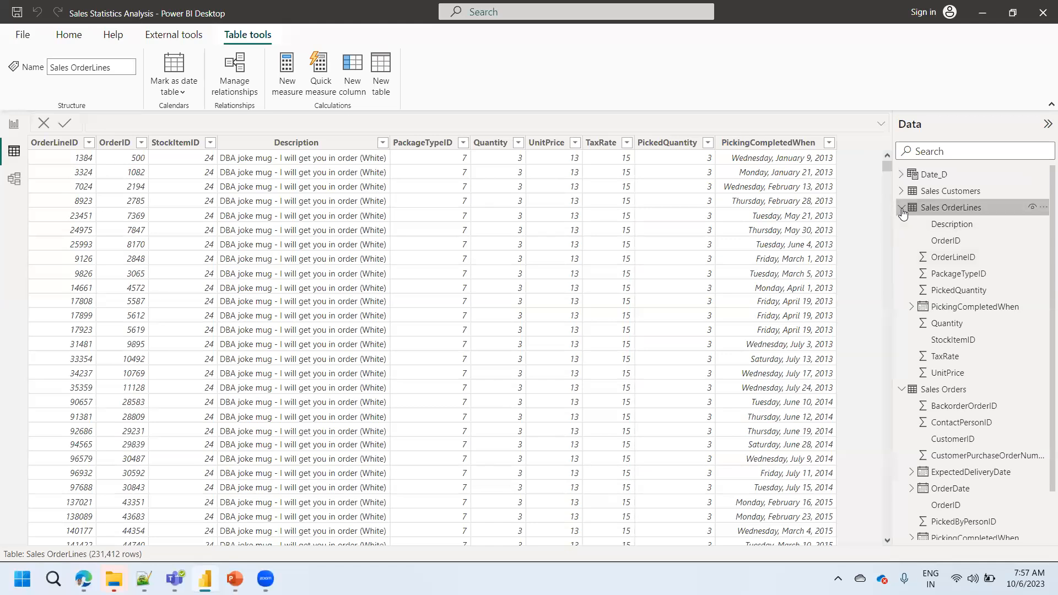
{"action": "left_click", "coordinate": [902, 212]}
{"action": "left_click", "coordinate": [902, 226]}
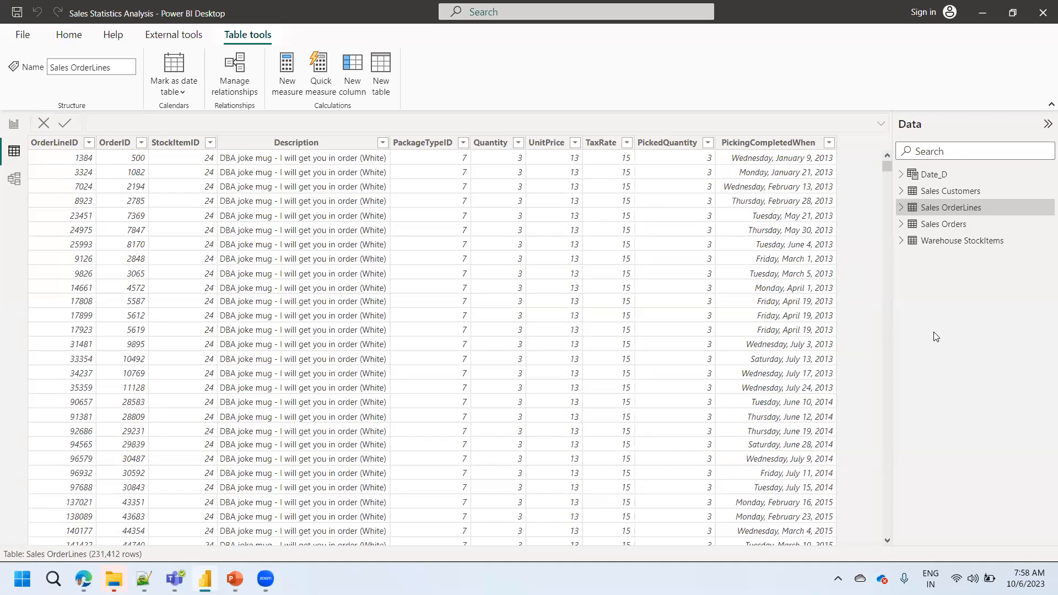
{"action": "left_click", "coordinate": [902, 225]}
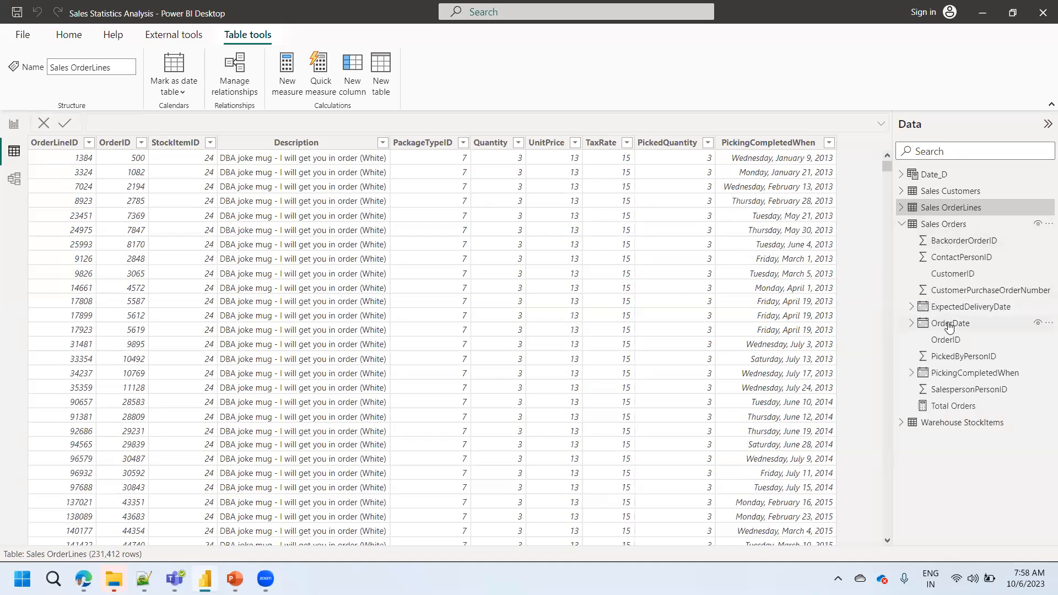
{"action": "left_click", "coordinate": [934, 174]}
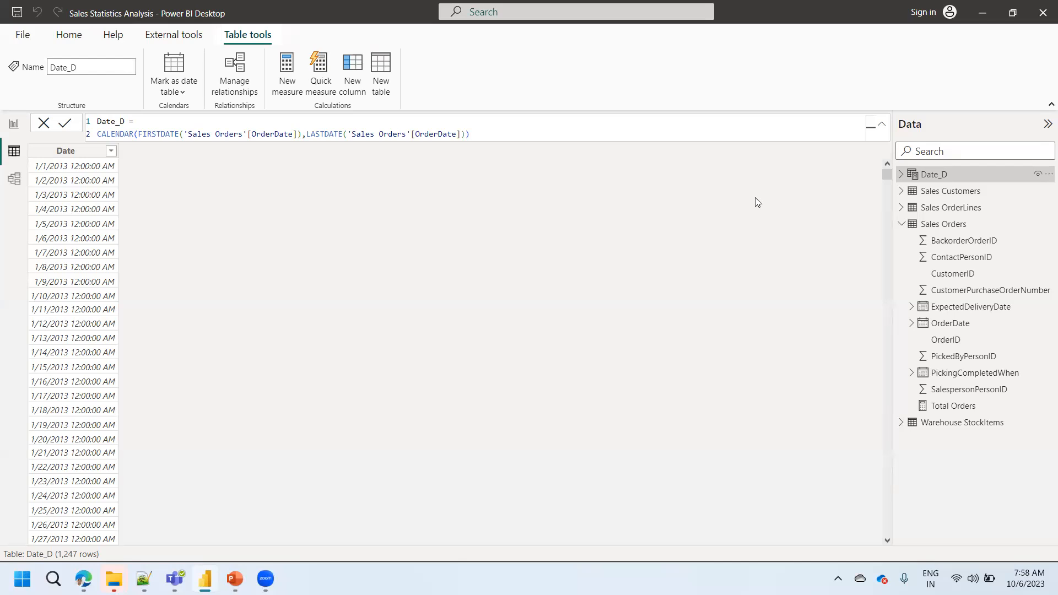
{"action": "left_click", "coordinate": [78, 154]}
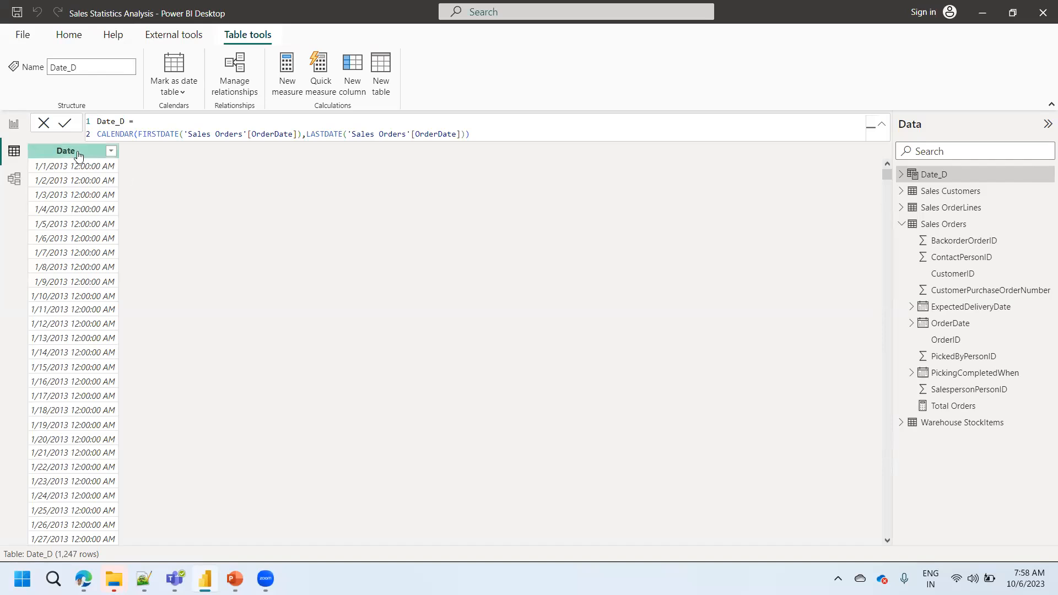
{"action": "left_click", "coordinate": [77, 155]}
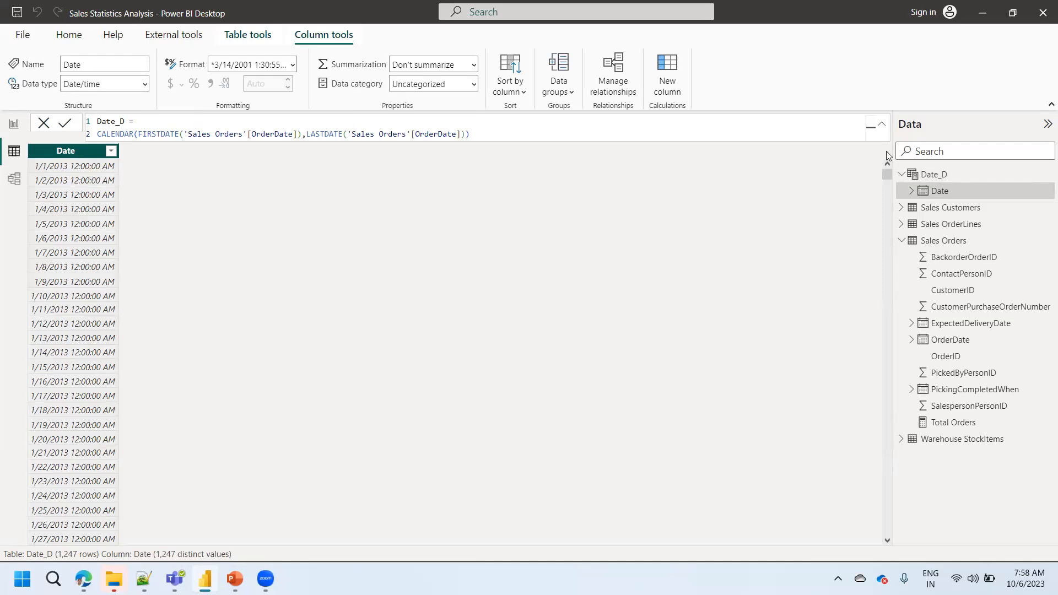
{"action": "left_click", "coordinate": [935, 180]}
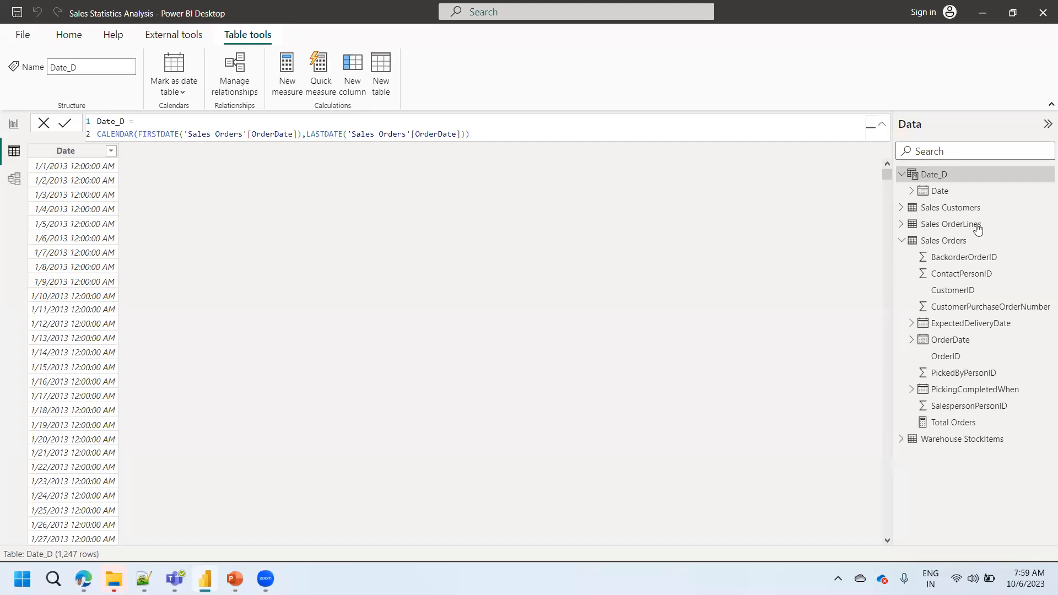
- Check the query list in Power Query Editor for Date_D, close the editor and select the table's Date column
{"action": "mouse_move", "coordinate": [938, 178]}
{"action": "left_click", "coordinate": [70, 37]}
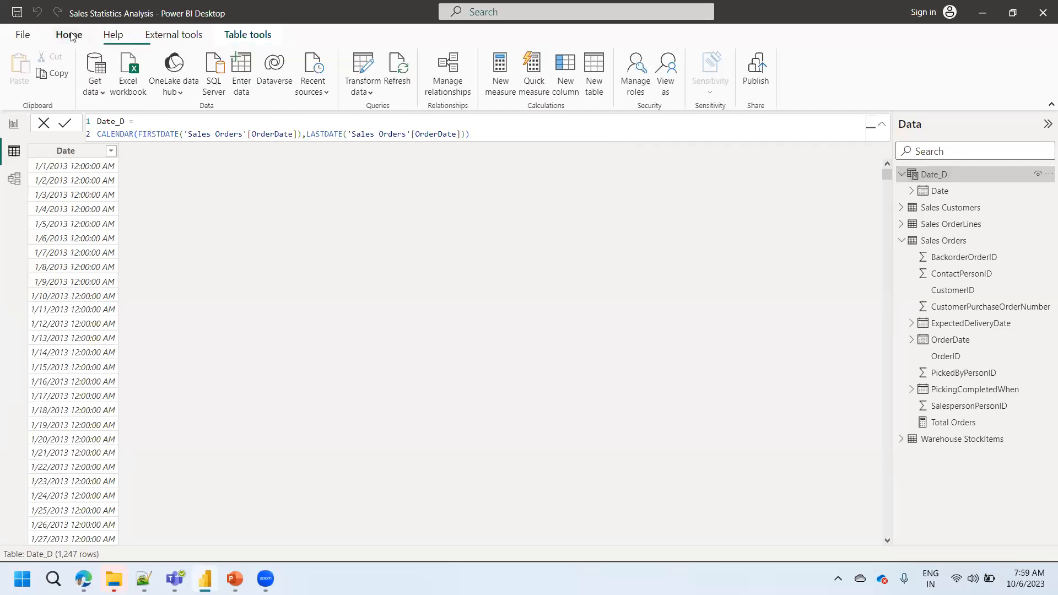
{"action": "left_click", "coordinate": [365, 71]}
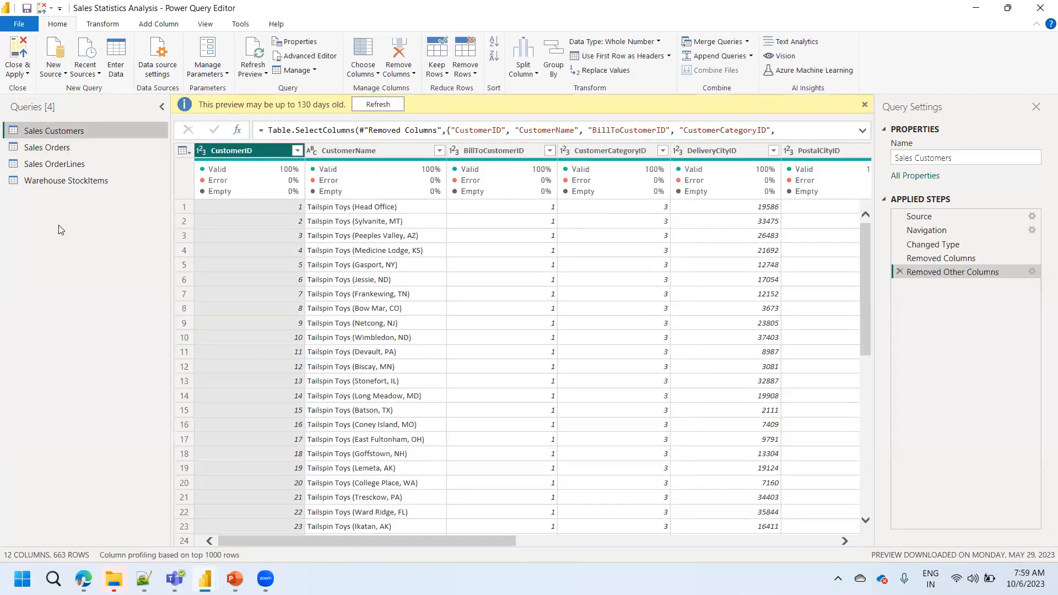
{"action": "left_click", "coordinate": [19, 72]}
{"action": "left_click", "coordinate": [56, 89]}
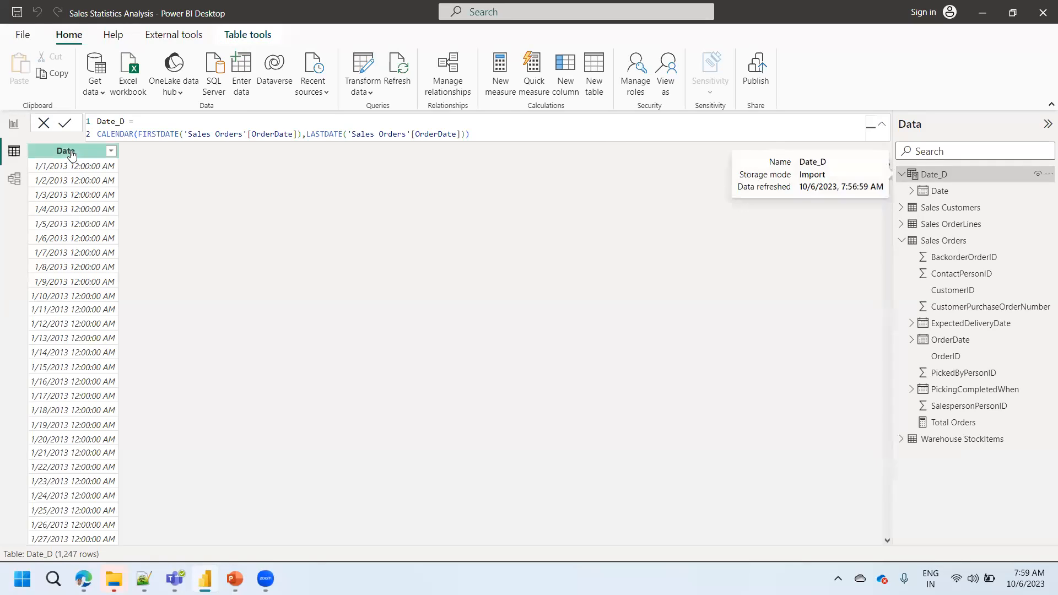
{"action": "left_click", "coordinate": [71, 153]}
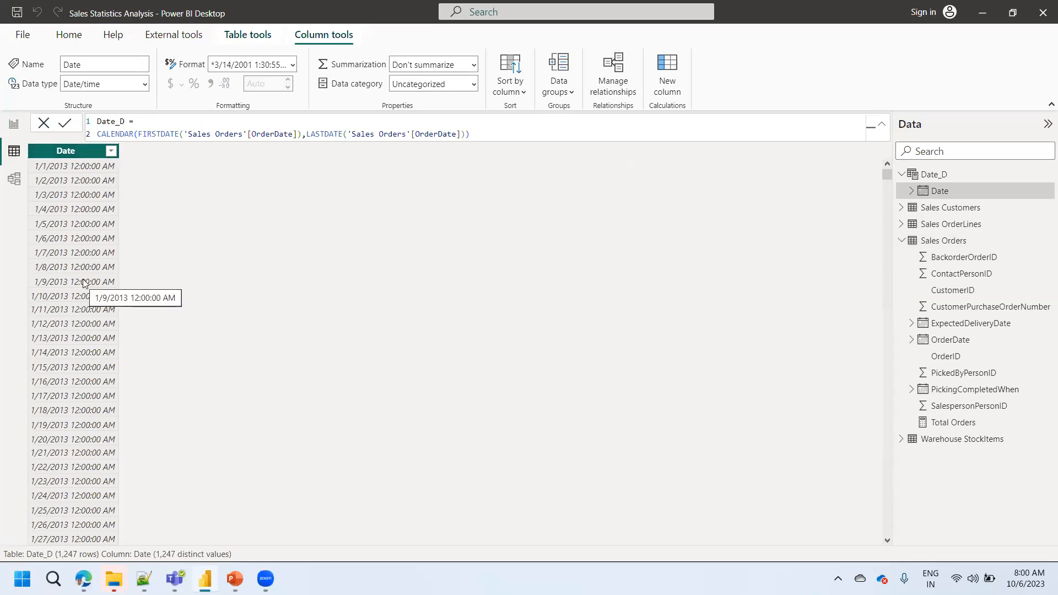
- Return to the report and add the Date field from Date_D to the combo chart's X-axis
{"action": "left_click", "coordinate": [14, 125]}
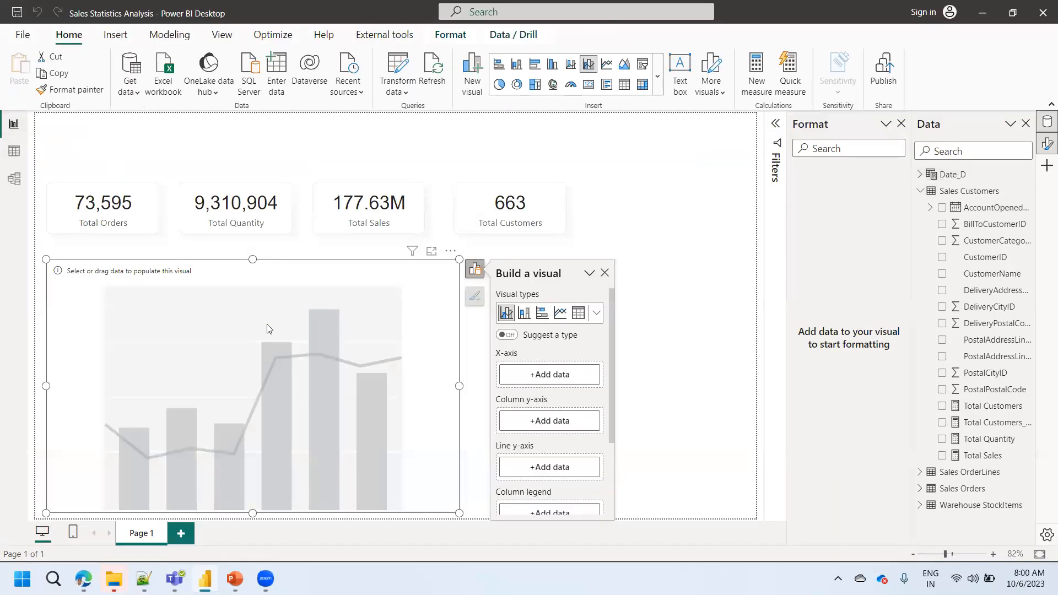
{"action": "left_click", "coordinate": [548, 379]}
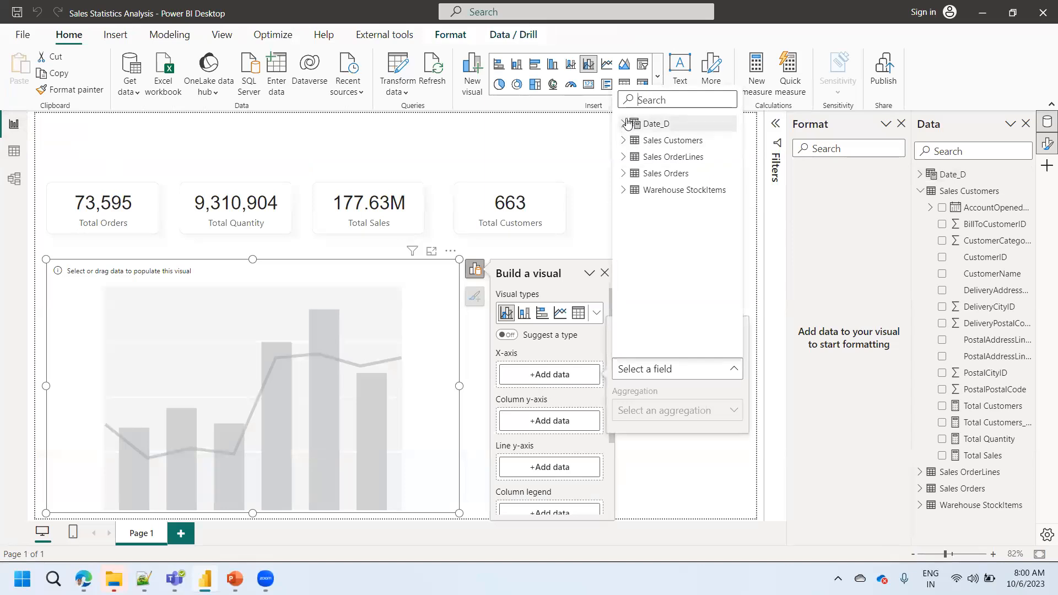
{"action": "left_click", "coordinate": [656, 125]}
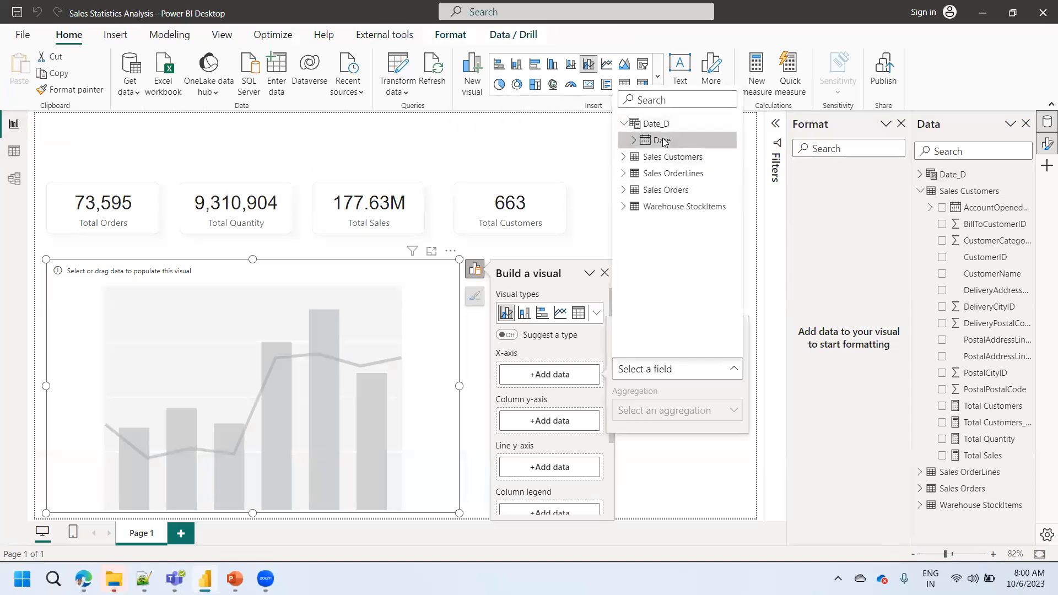
{"action": "left_click", "coordinate": [661, 141]}
- Search the fields for "total" and add the Total Orders measure to the chart's column y-axis
{"action": "left_click_drag", "start_coordinate": [609, 401], "coordinate": [611, 470]}
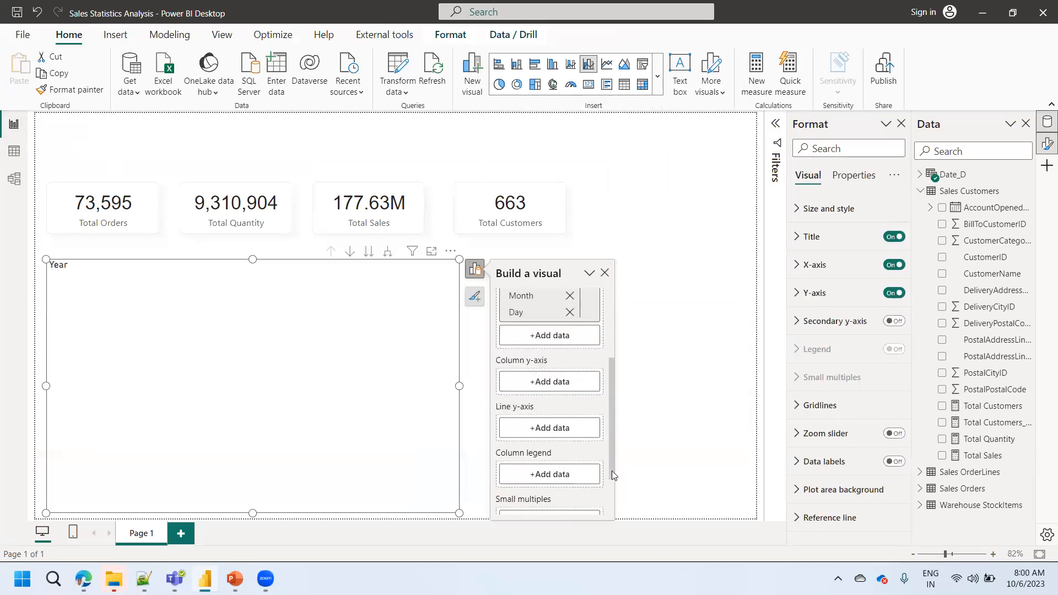
{"action": "left_click", "coordinate": [524, 388]}
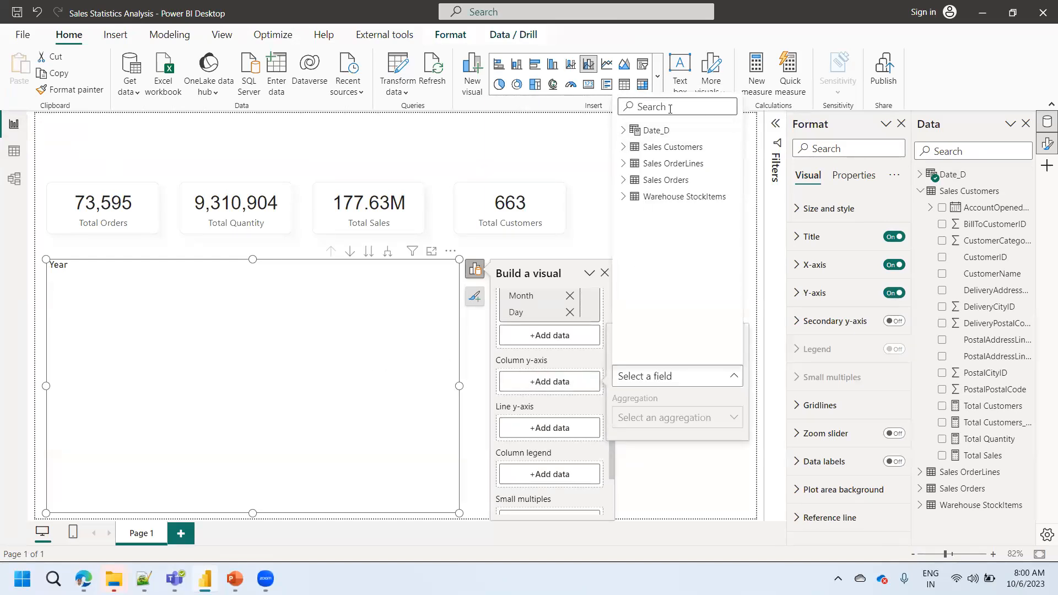
{"action": "type", "text": "total"}
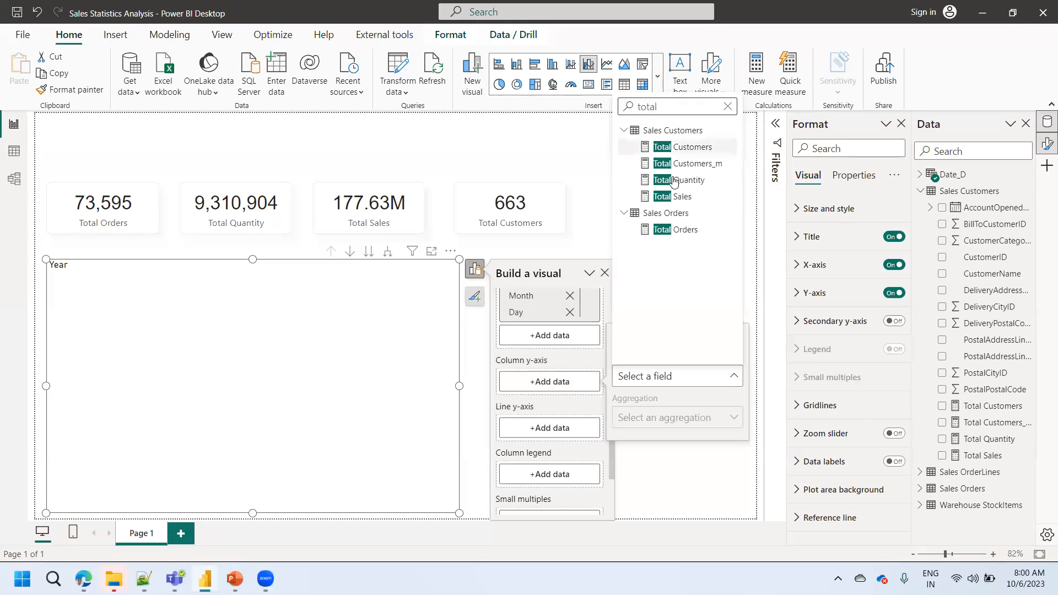
{"action": "left_click", "coordinate": [677, 230]}
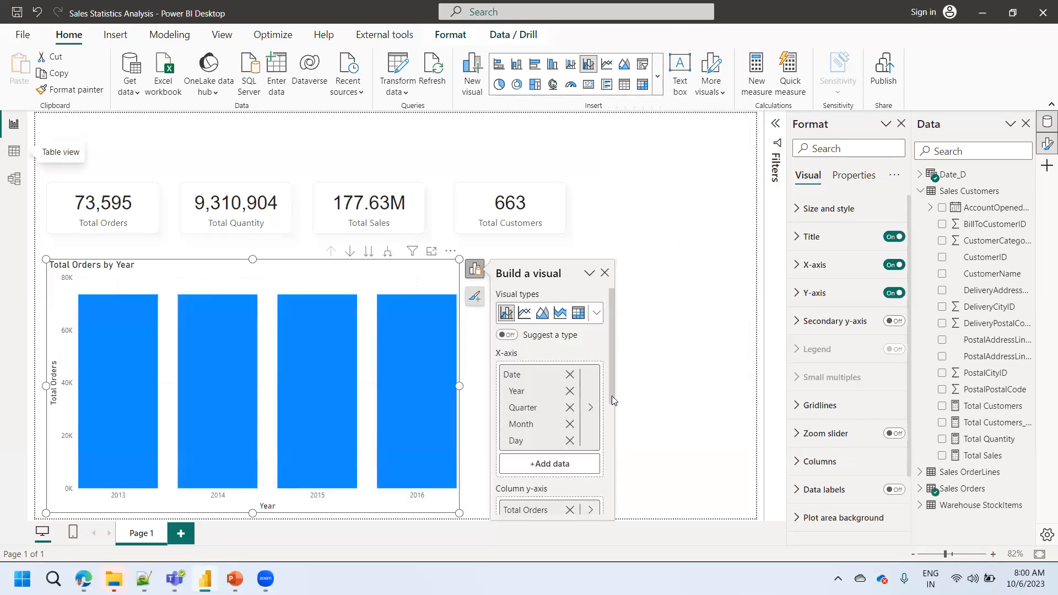
- Search the fields for "total" and add the Total Customers measure to the chart's line y-axis
{"action": "scroll", "coordinate": [610, 389], "scroll_direction": "down", "scroll_amount": 5}
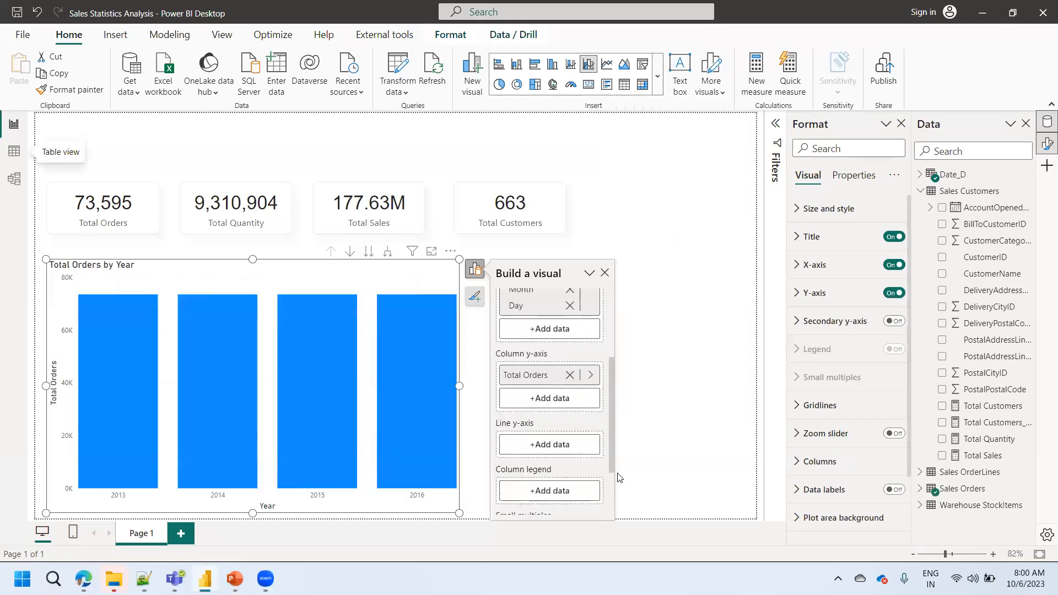
{"action": "left_click", "coordinate": [537, 414]}
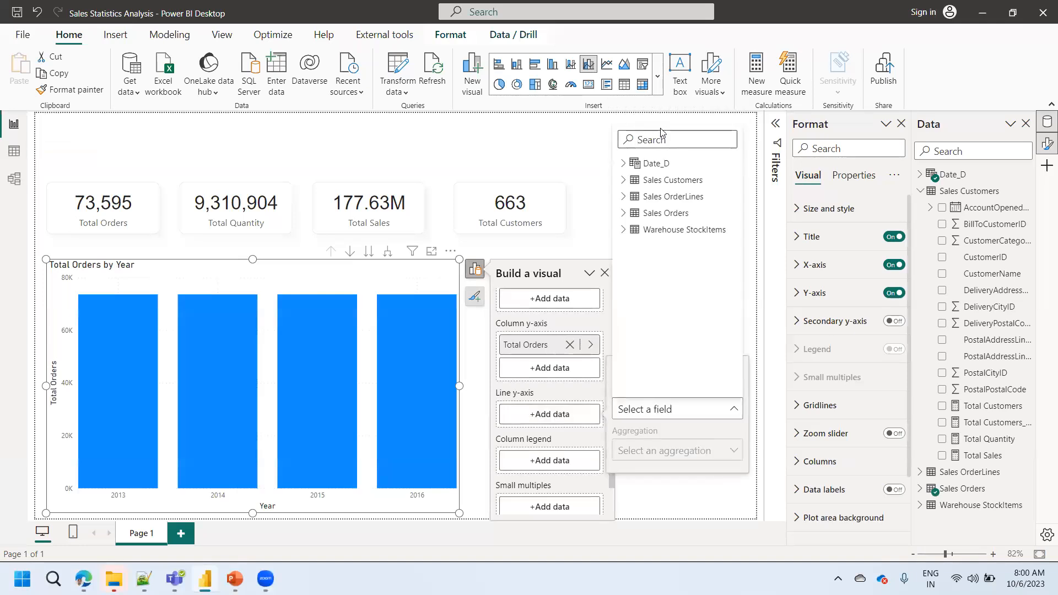
{"action": "type", "text": "total"}
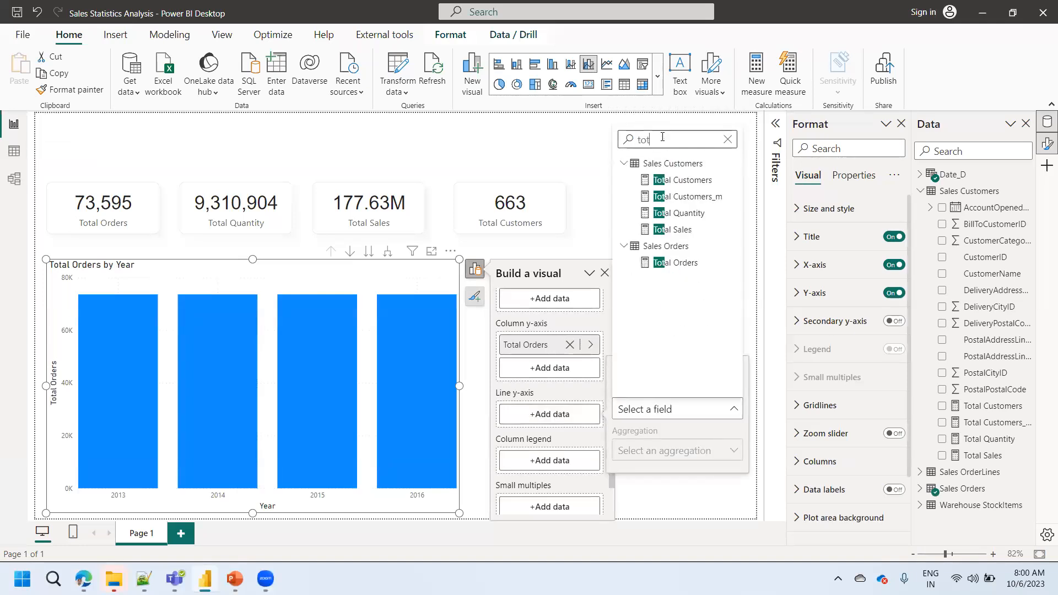
{"action": "left_click", "coordinate": [681, 180]}
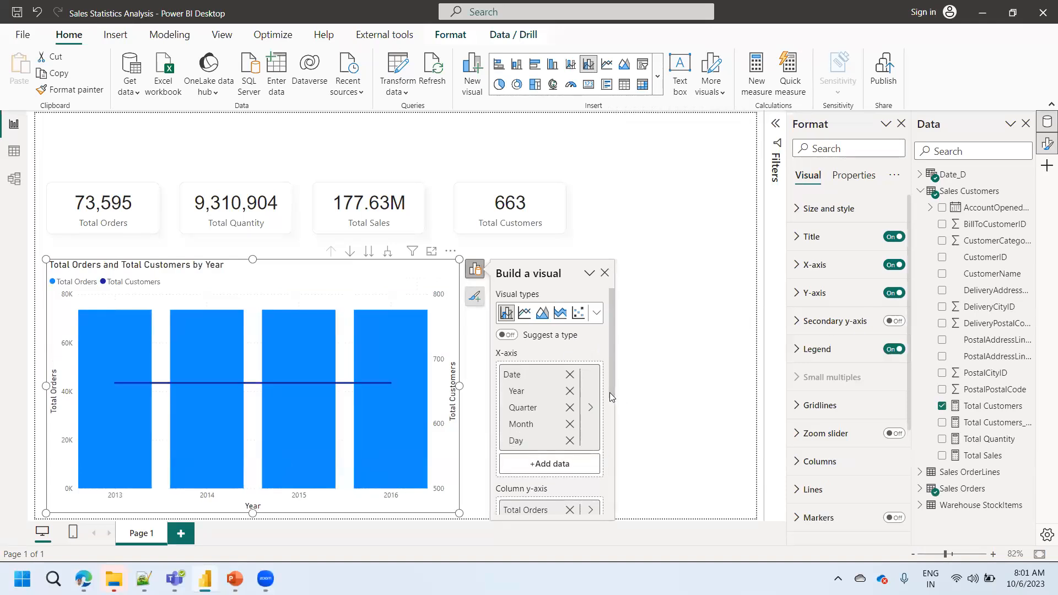
- Turn on data labels for the Total Orders and Total Customers combo chart
{"action": "scroll", "coordinate": [609, 454], "scroll_direction": "down", "scroll_amount": 3}
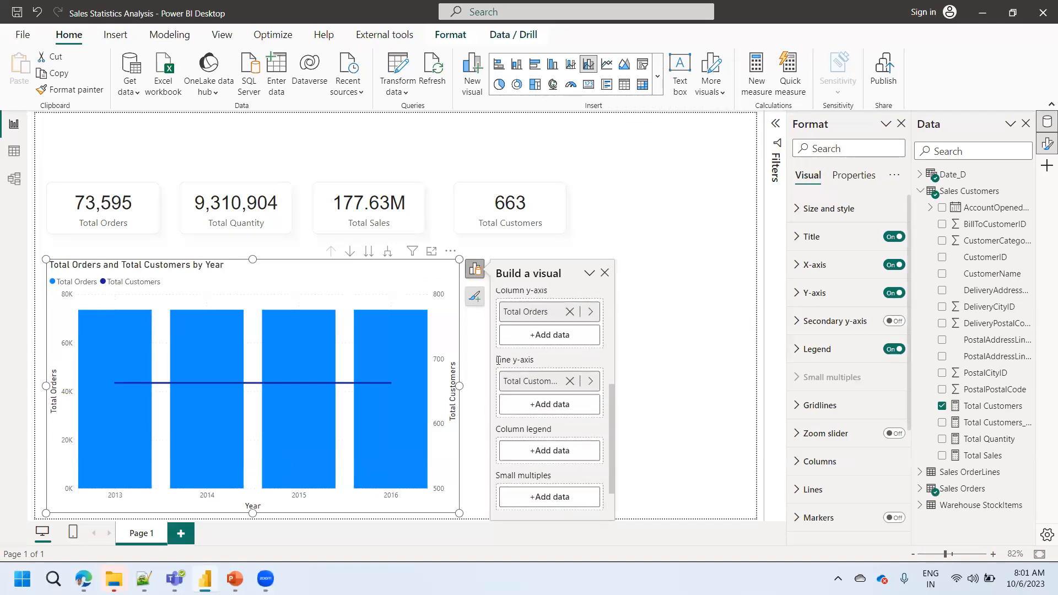
{"action": "left_click", "coordinate": [475, 299]}
{"action": "left_click", "coordinate": [531, 433]}
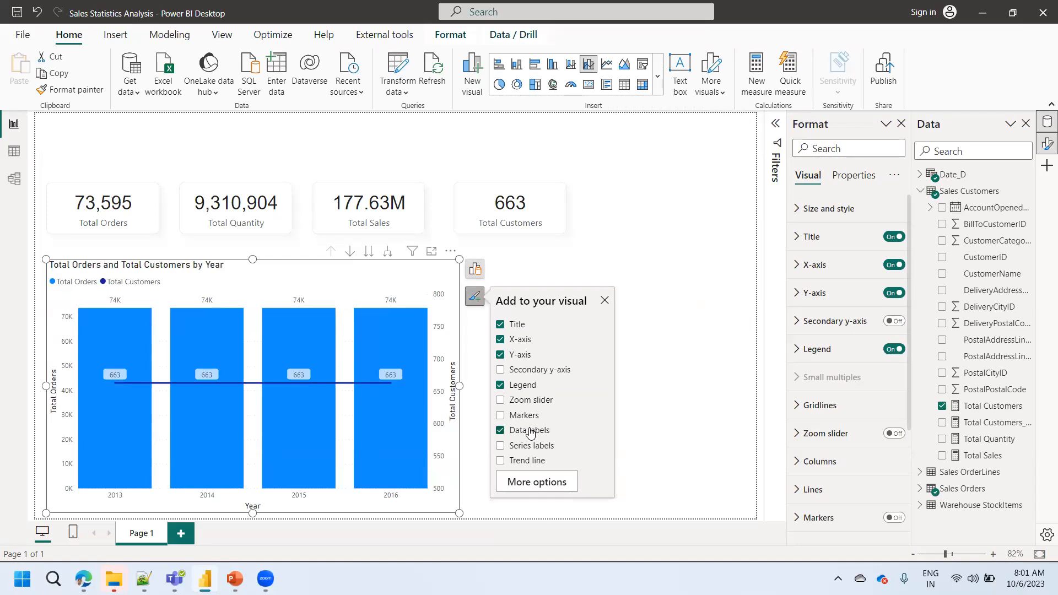
{"action": "left_click", "coordinate": [659, 362]}
- Examine the combo chart's yearly values and review the fields assigned to its axes
{"action": "left_click", "coordinate": [431, 251]}
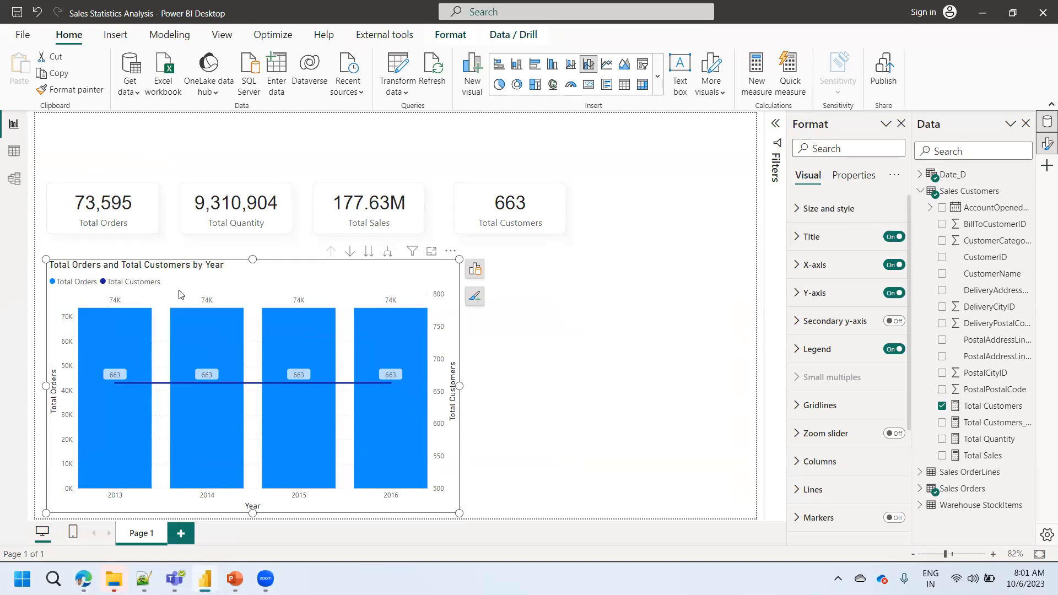
{"action": "left_click", "coordinate": [469, 273]}
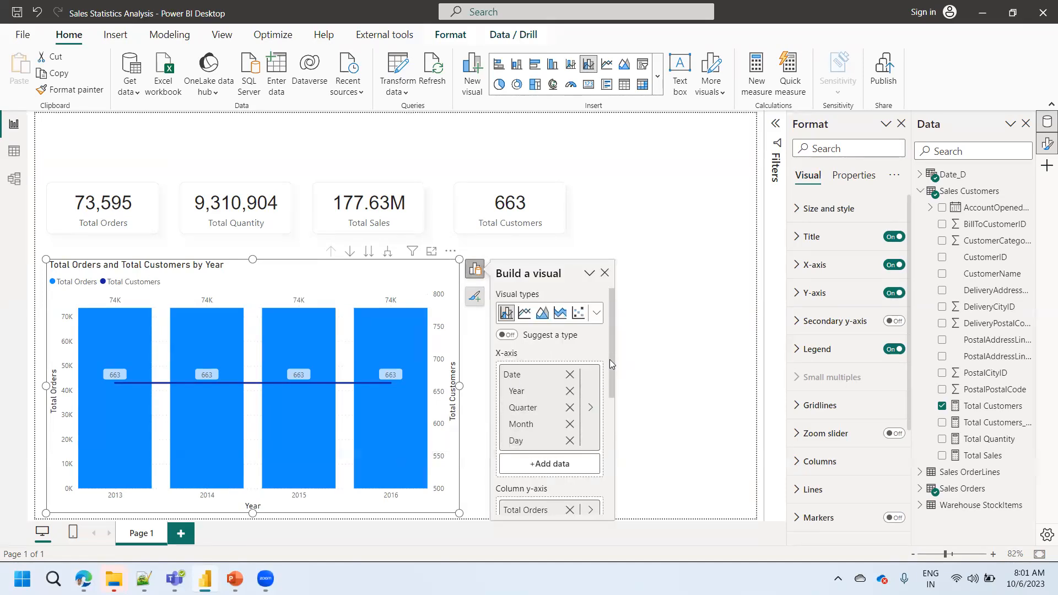
{"action": "left_click_drag", "start_coordinate": [609, 359], "coordinate": [609, 424]}
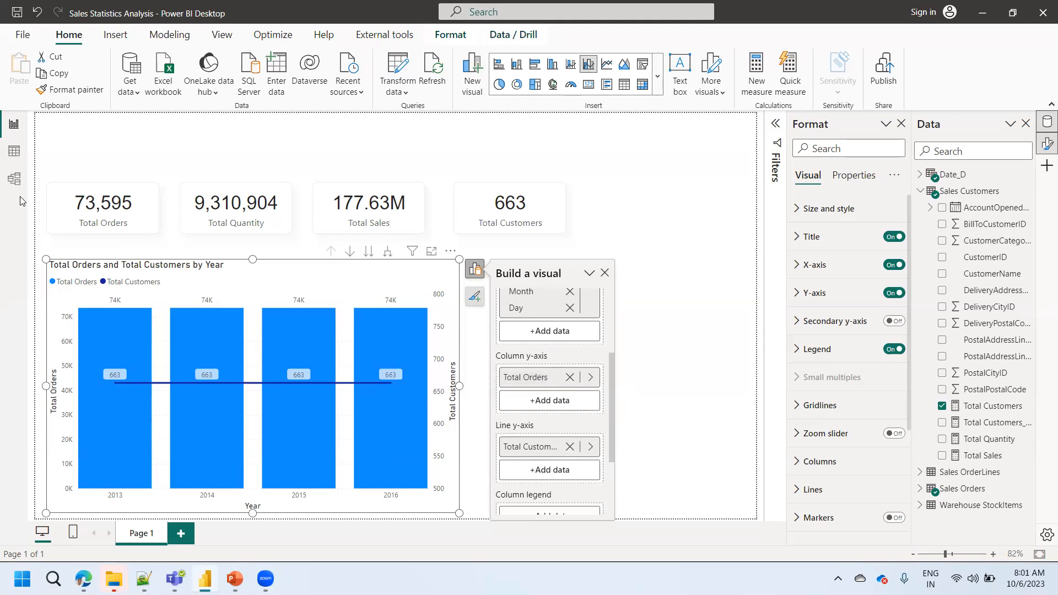
- In the data model diagram, move the Date_D table into the space below Sales Orders and Sales OrderLines
{"action": "left_click", "coordinate": [15, 179]}
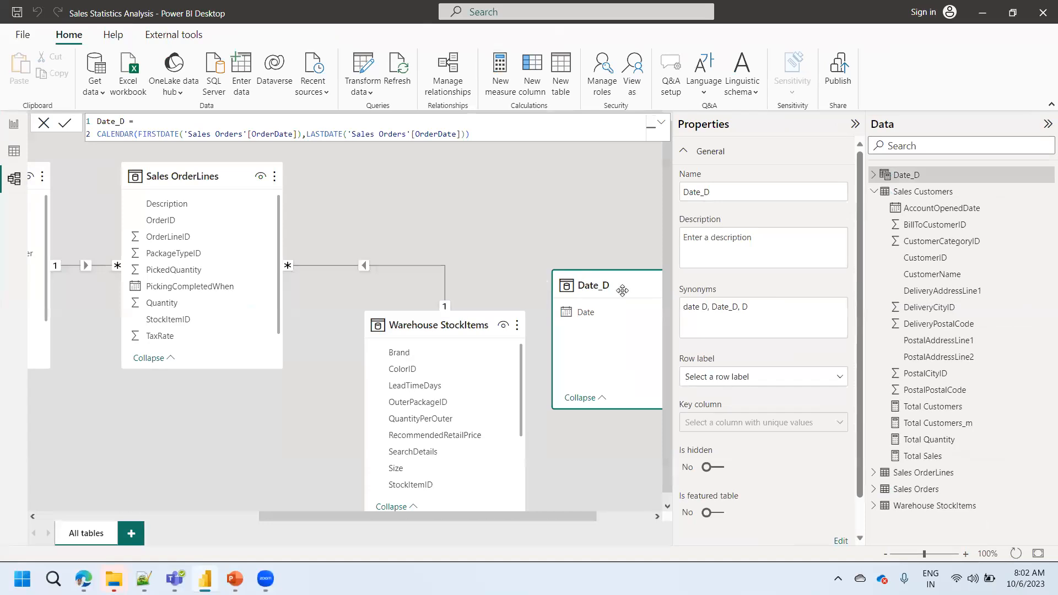
{"action": "left_click_drag", "start_coordinate": [607, 285], "coordinate": [564, 158]}
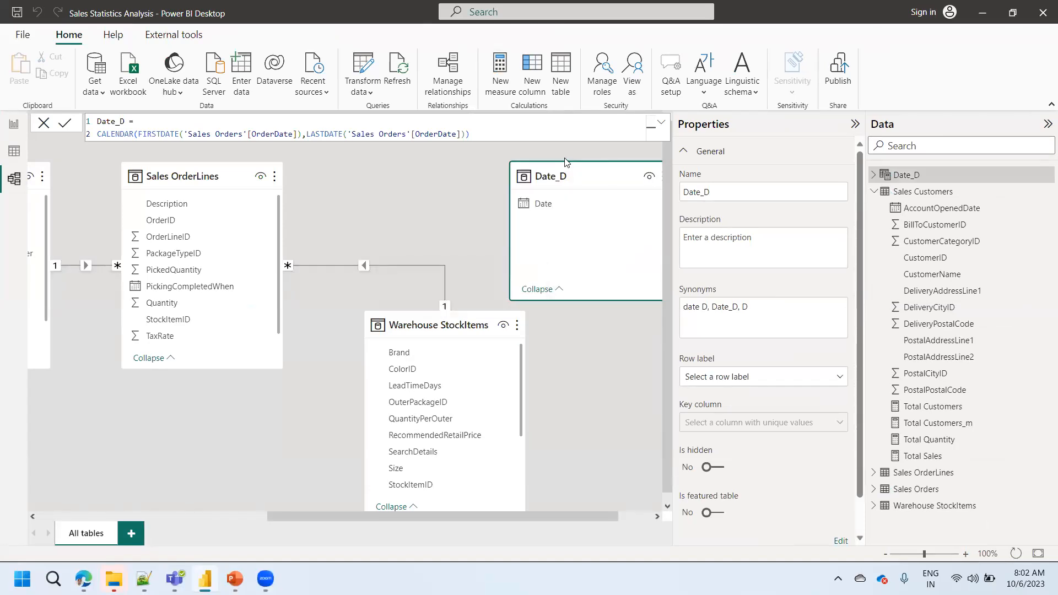
{"action": "left_click_drag", "start_coordinate": [567, 176], "coordinate": [147, 408]}
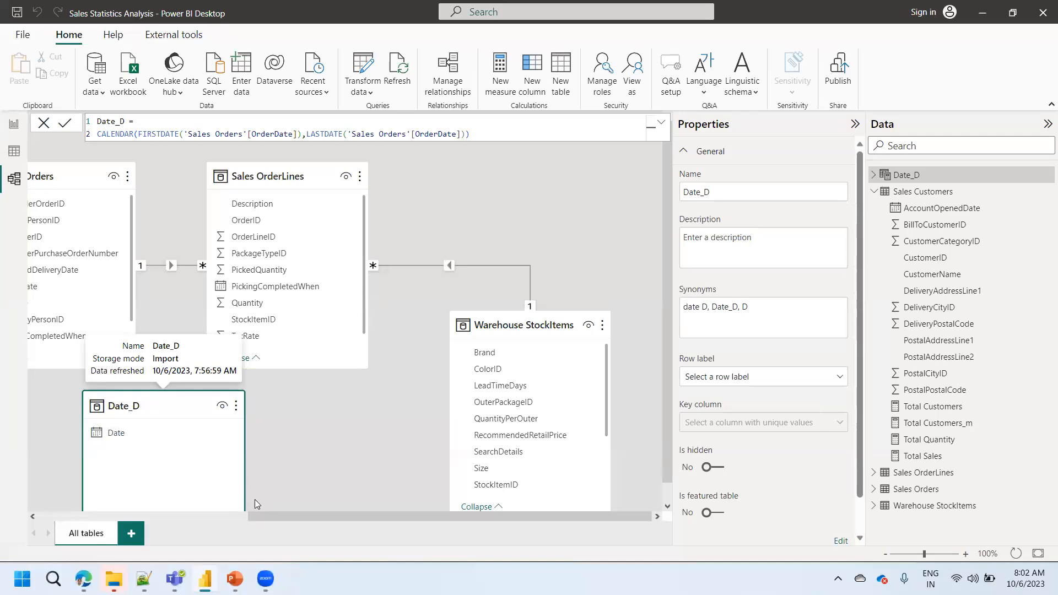
{"action": "left_click_drag", "start_coordinate": [264, 517], "coordinate": [50, 530]}
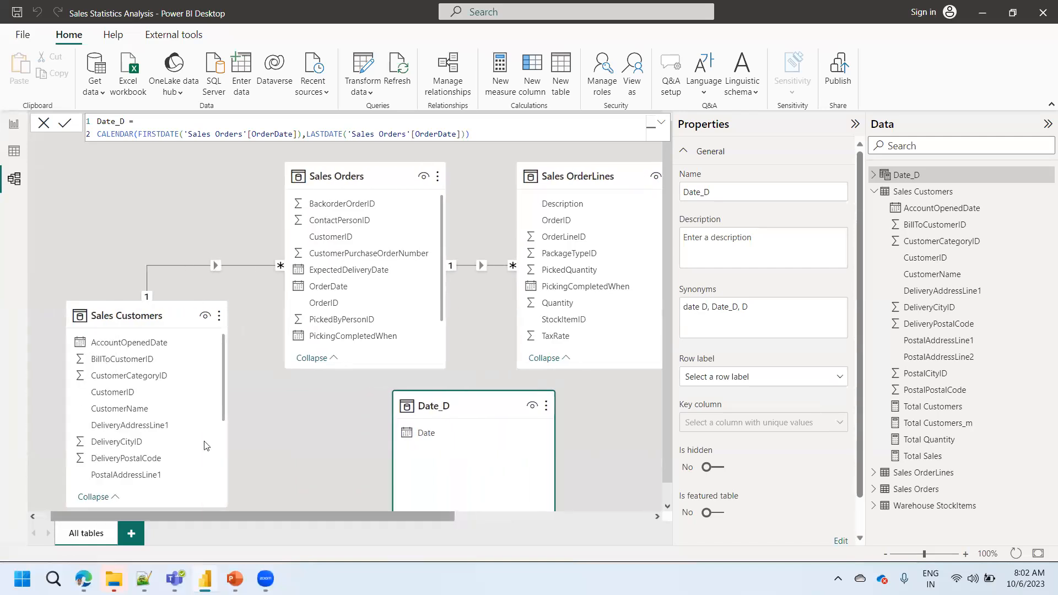
{"action": "left_click_drag", "start_coordinate": [430, 406], "coordinate": [436, 442]}
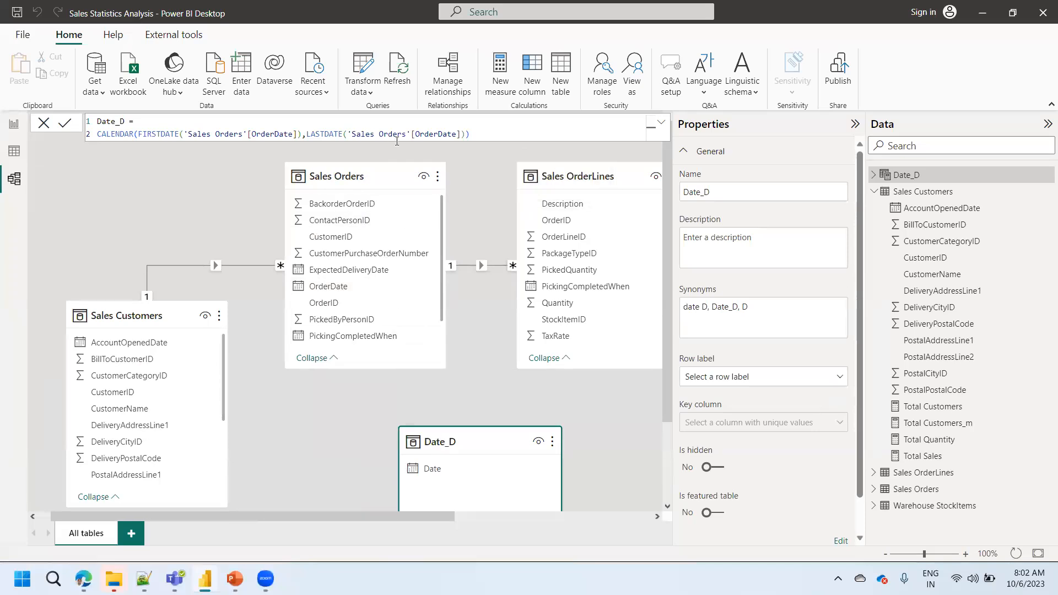
- Start a new relationship linking the Date column of Date_D to the OrderDate column of Sales Orders
{"action": "left_click", "coordinate": [447, 98]}
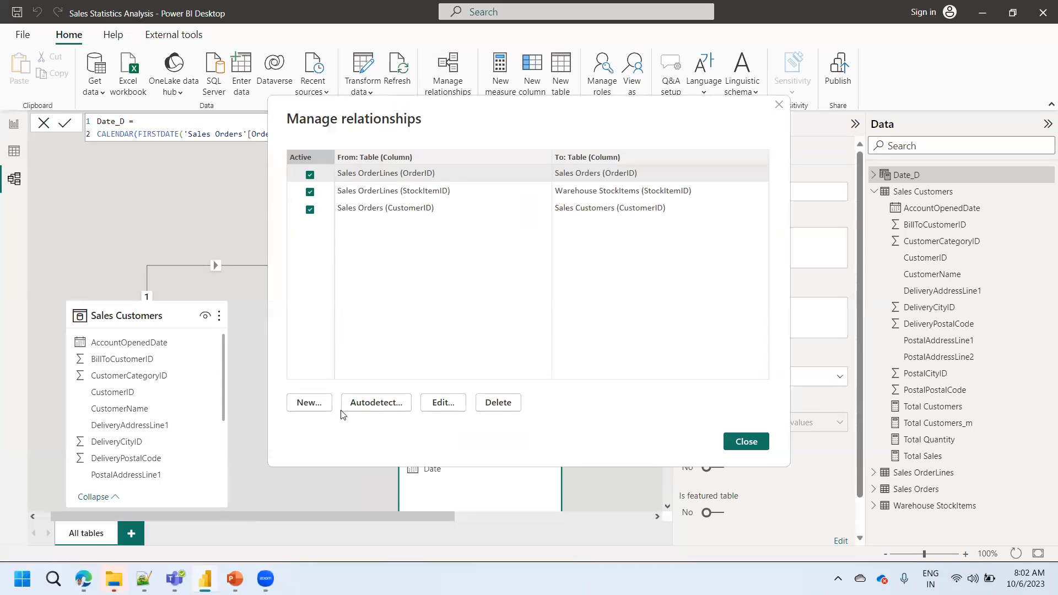
{"action": "left_click", "coordinate": [311, 400]}
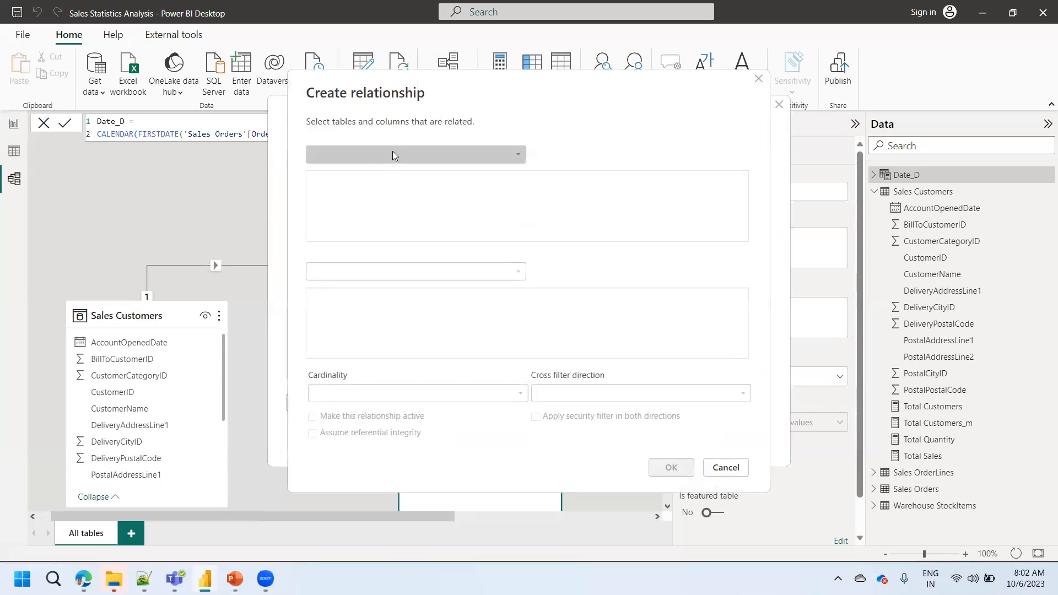
{"action": "left_click", "coordinate": [391, 155]}
{"action": "left_click", "coordinate": [351, 171]}
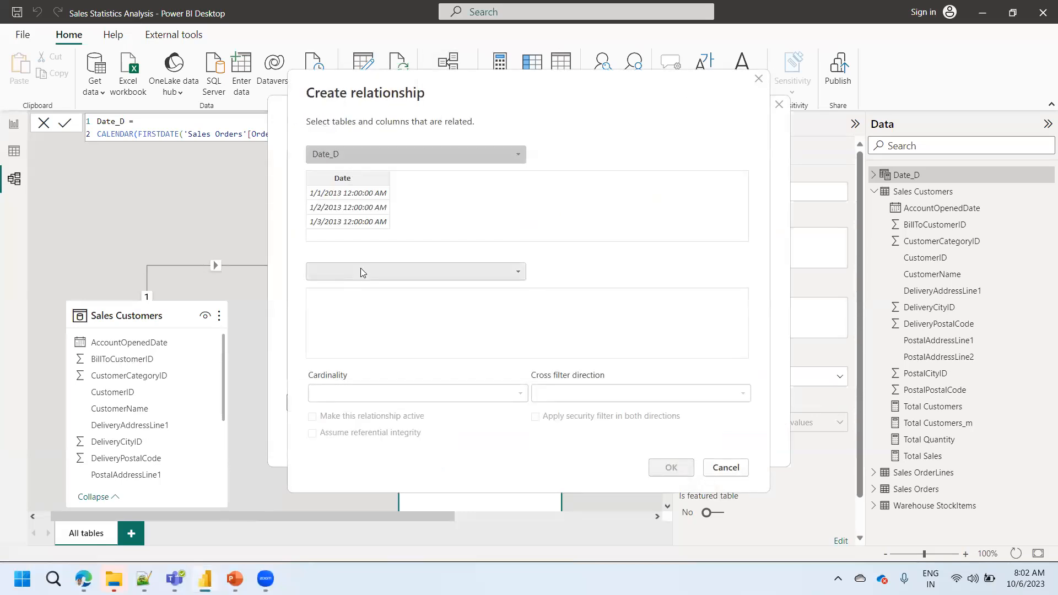
{"action": "left_click", "coordinate": [362, 272]}
{"action": "left_click", "coordinate": [350, 315]}
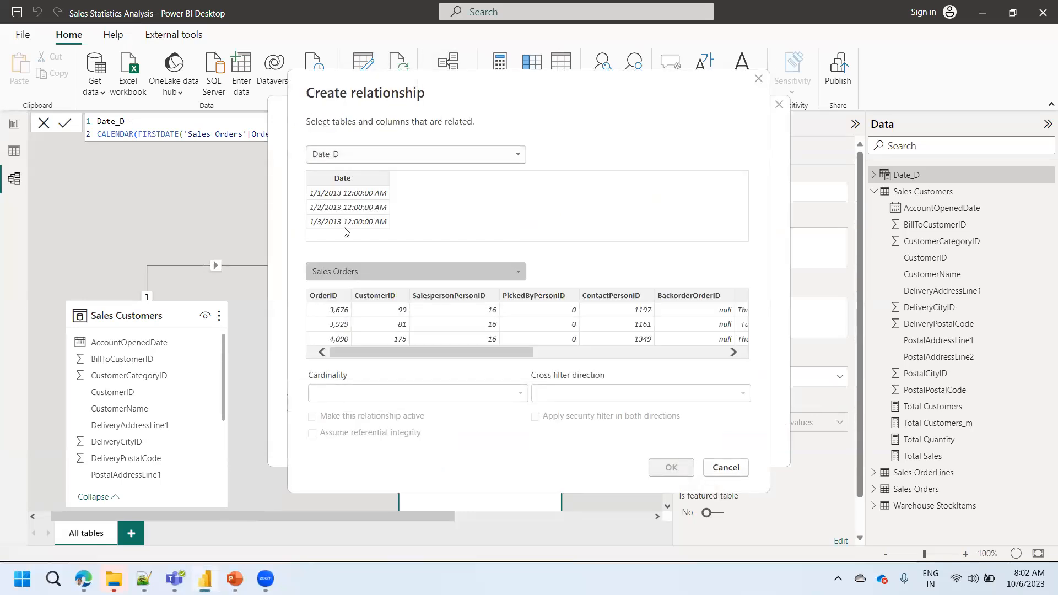
{"action": "left_click", "coordinate": [343, 183]}
{"action": "left_click_drag", "start_coordinate": [492, 352], "coordinate": [605, 352]}
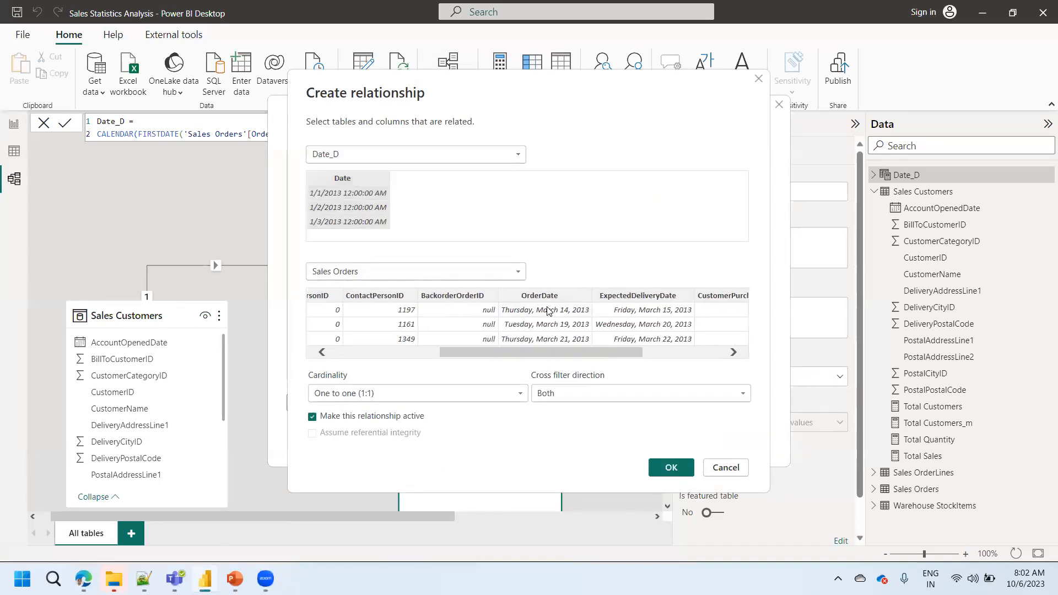
{"action": "left_click", "coordinate": [549, 296]}
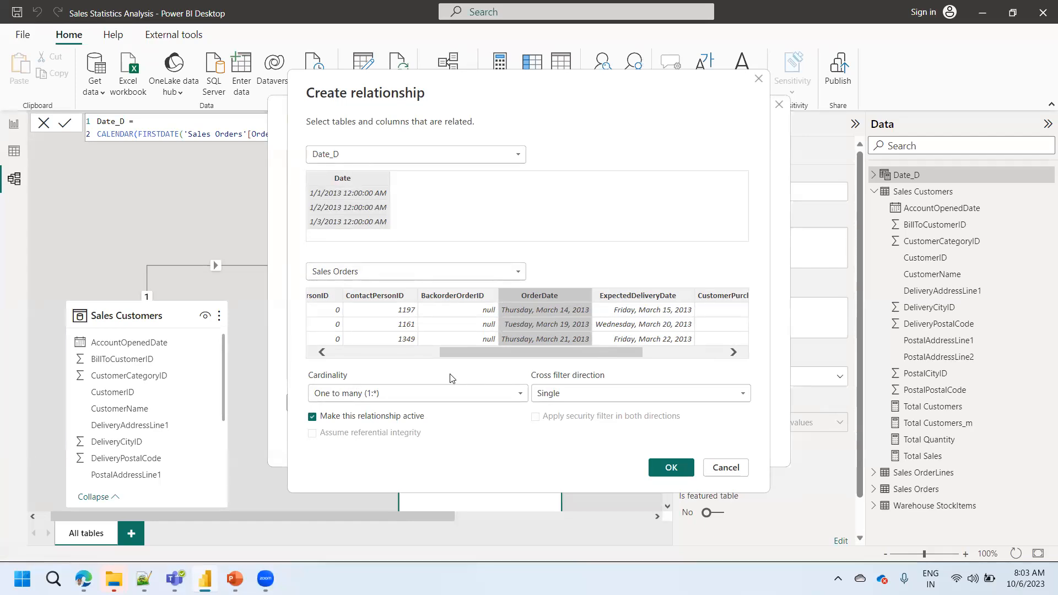
- Review the cardinality options, keep One to many (1:*) with Single cross filter direction, and create the relationship
{"action": "left_click", "coordinate": [446, 392]}
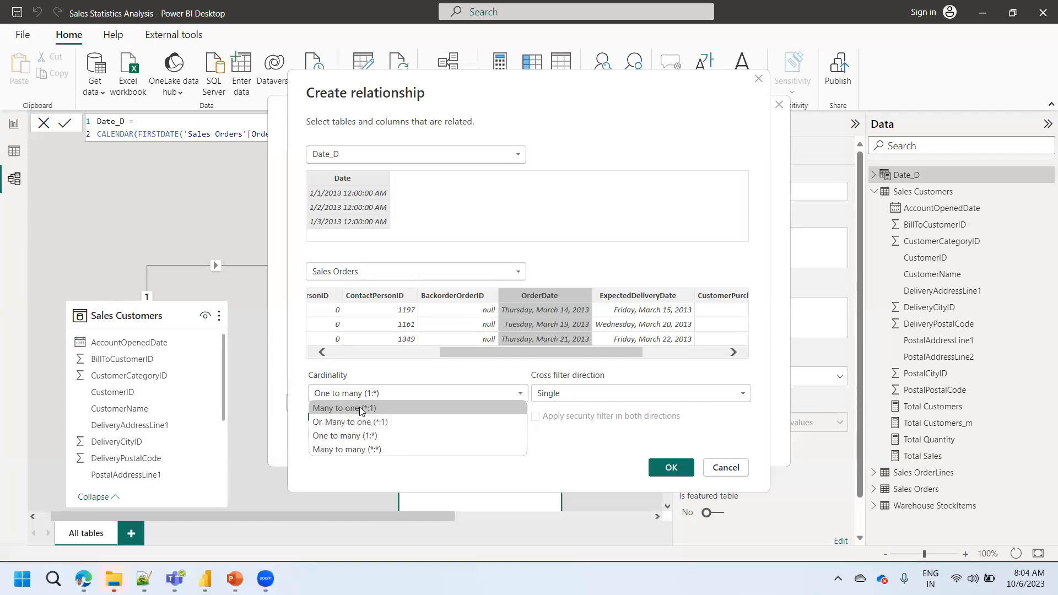
{"action": "left_click", "coordinate": [577, 467]}
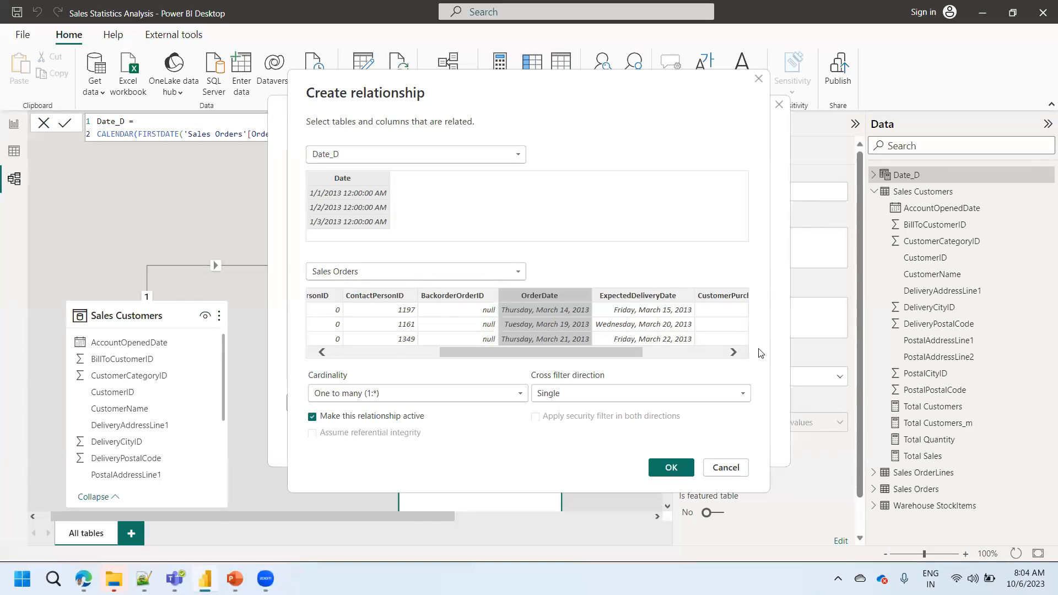
{"action": "left_click", "coordinate": [625, 391]}
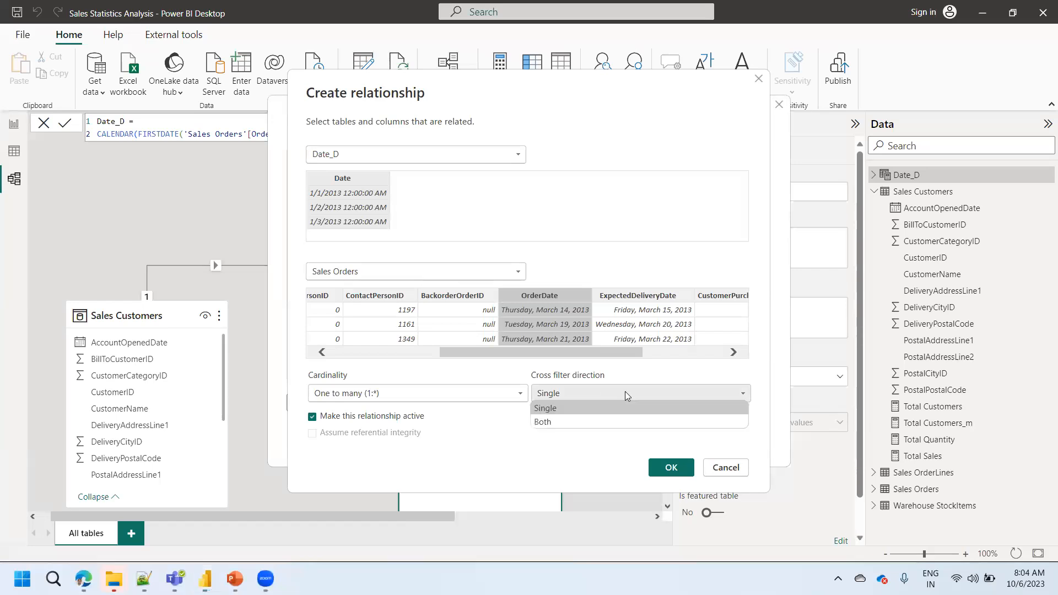
{"action": "left_click", "coordinate": [555, 414]}
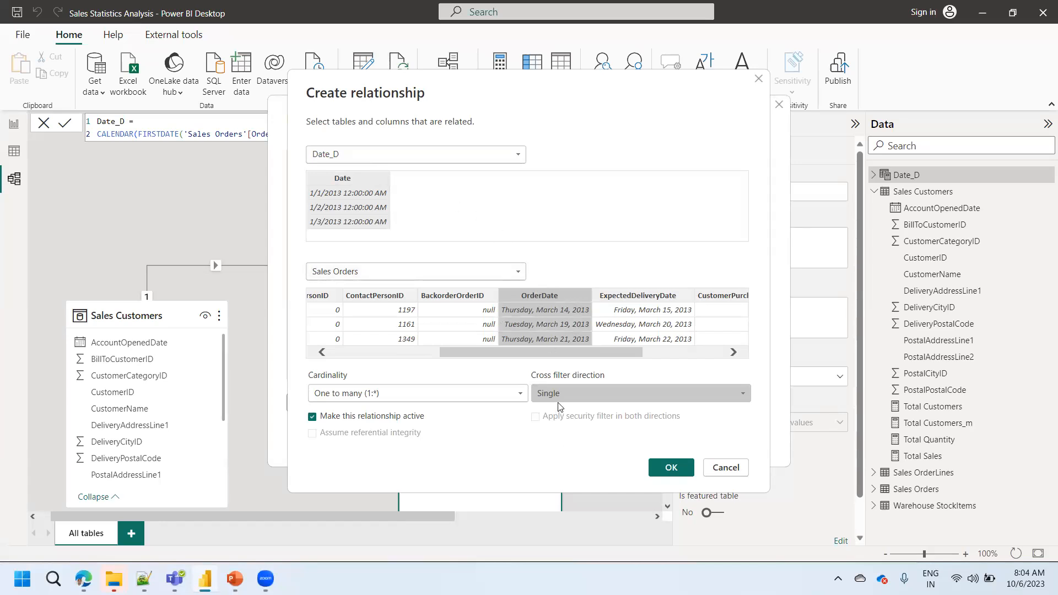
{"action": "left_click", "coordinate": [675, 470]}
{"action": "left_click", "coordinate": [744, 444]}
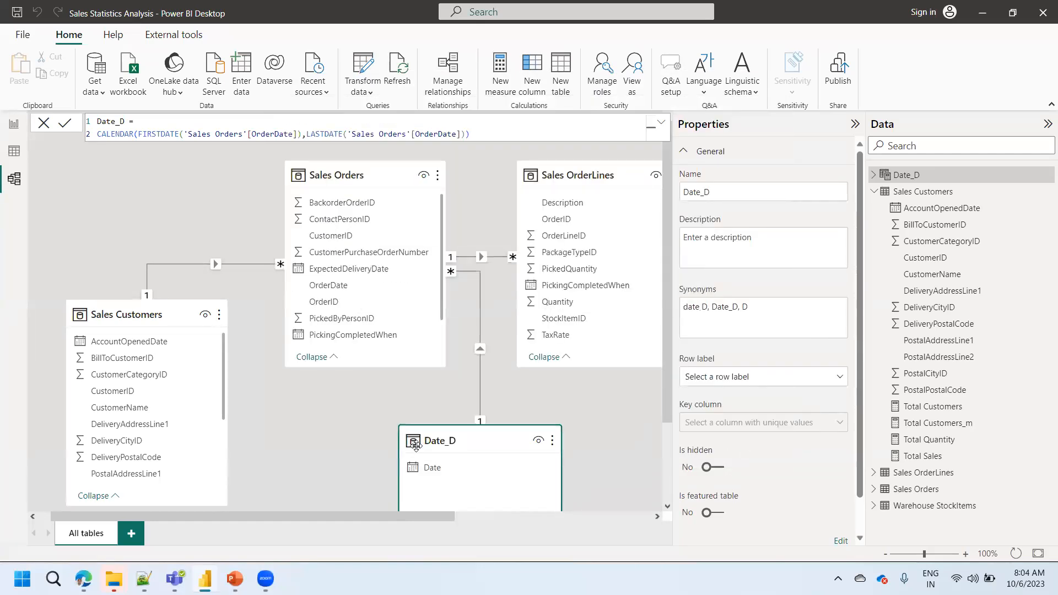
- Return to the report, expand the Date_D fields and examine the combo chart in focus mode
{"action": "left_click", "coordinate": [14, 126]}
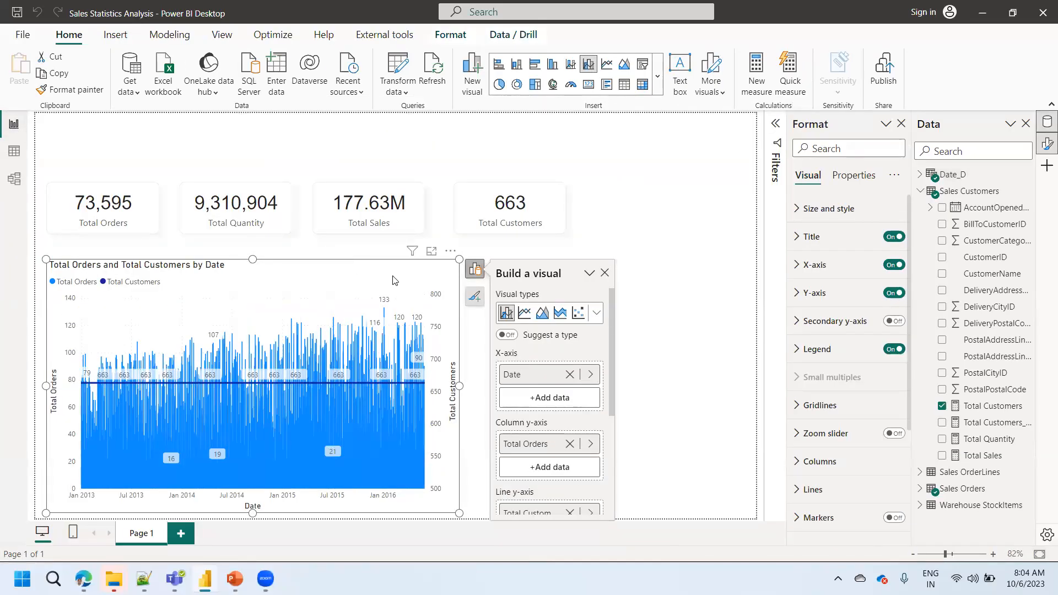
{"action": "left_click", "coordinate": [921, 175]}
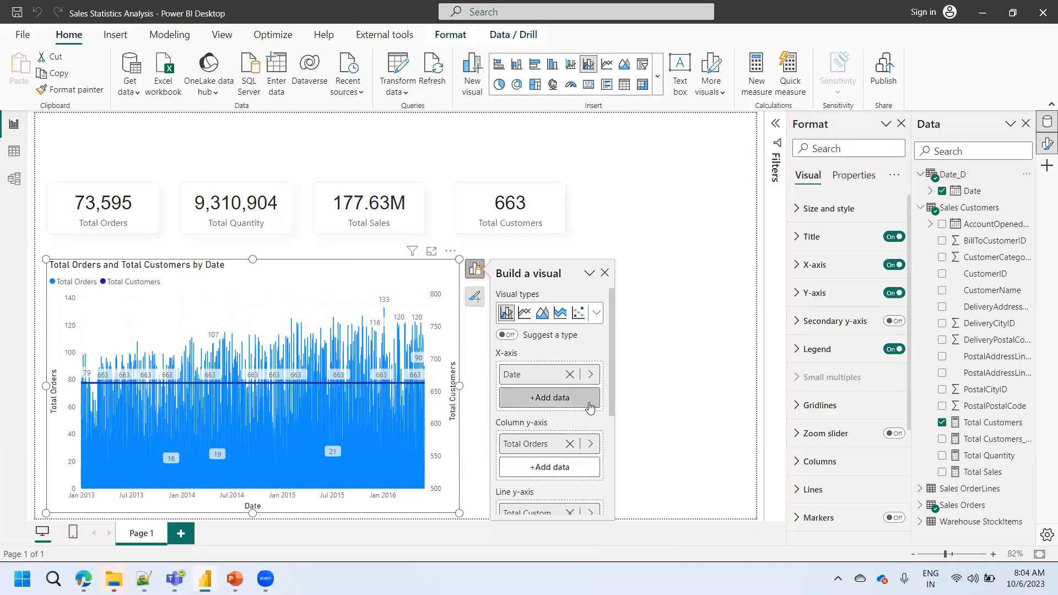
{"action": "left_click", "coordinate": [433, 252]}
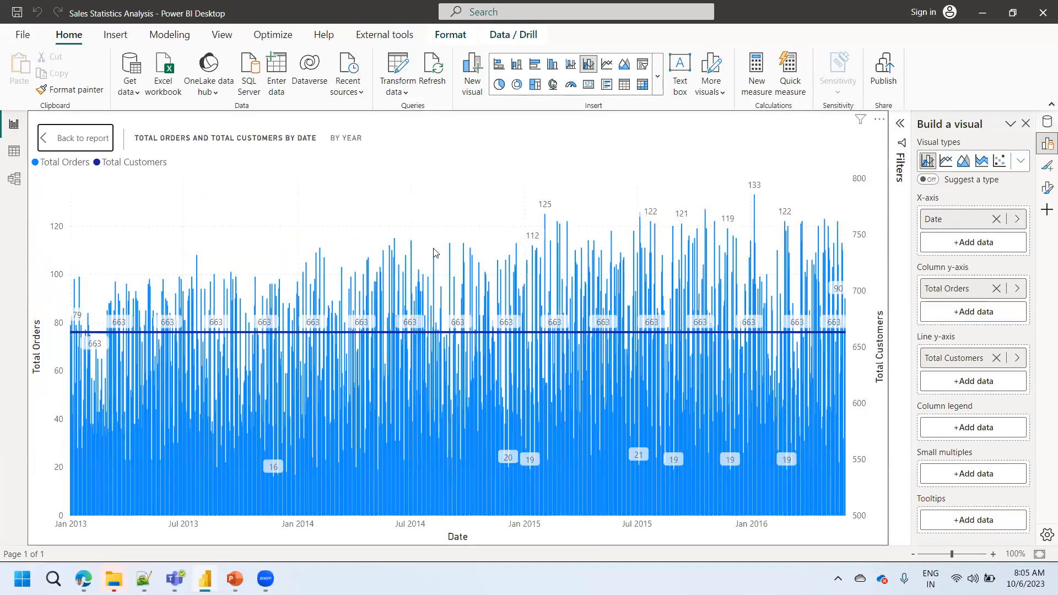
- Leave focus mode and replace the combo chart's X-axis field with the Date_D date hierarchy of Year, Quarter, Month and Day
{"action": "left_click", "coordinate": [83, 144]}
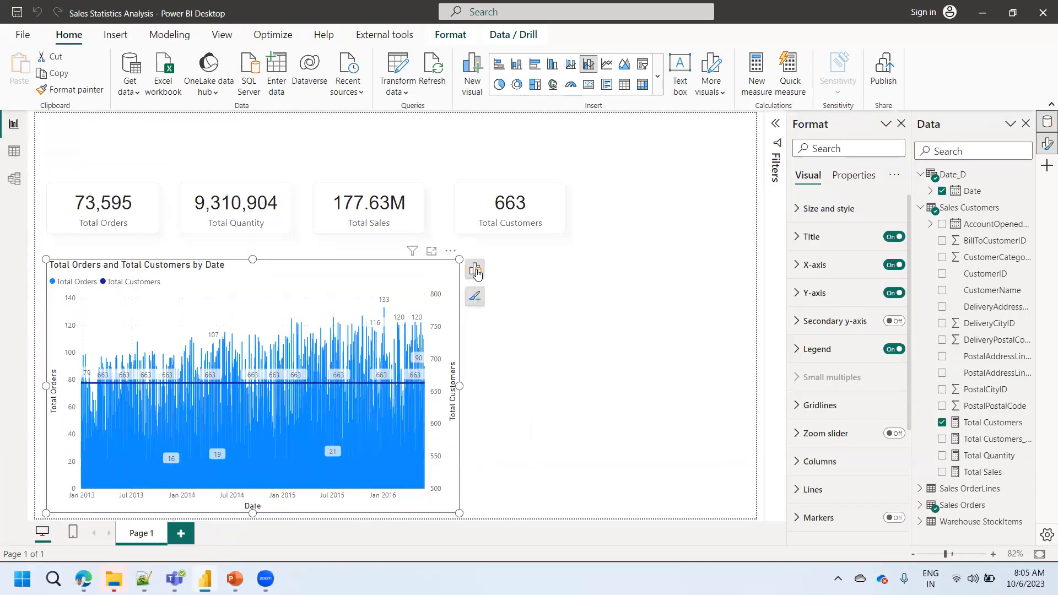
{"action": "left_click", "coordinate": [475, 269]}
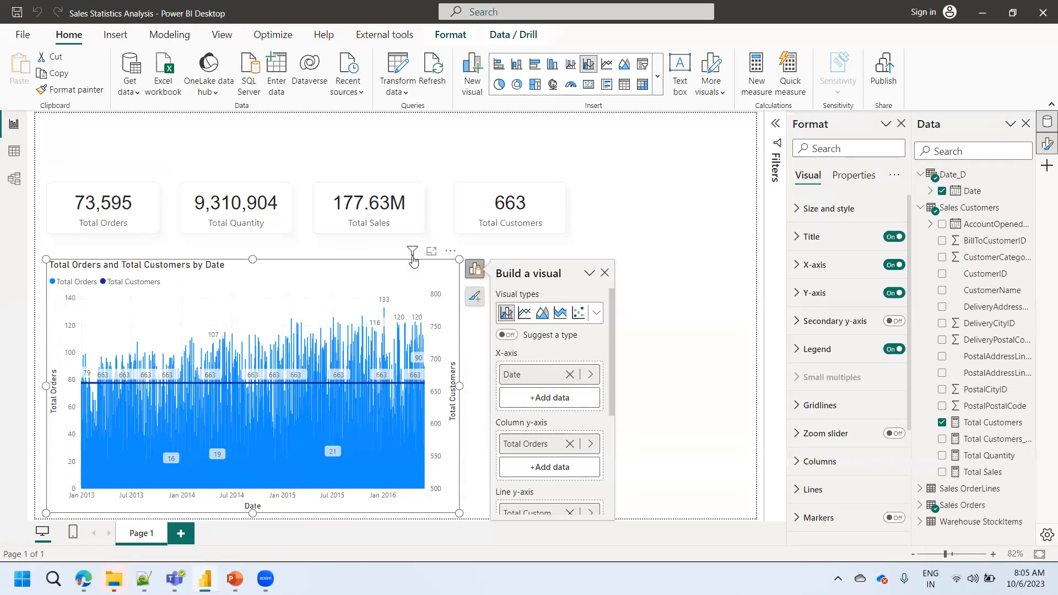
{"action": "mouse_move", "coordinate": [413, 258]}
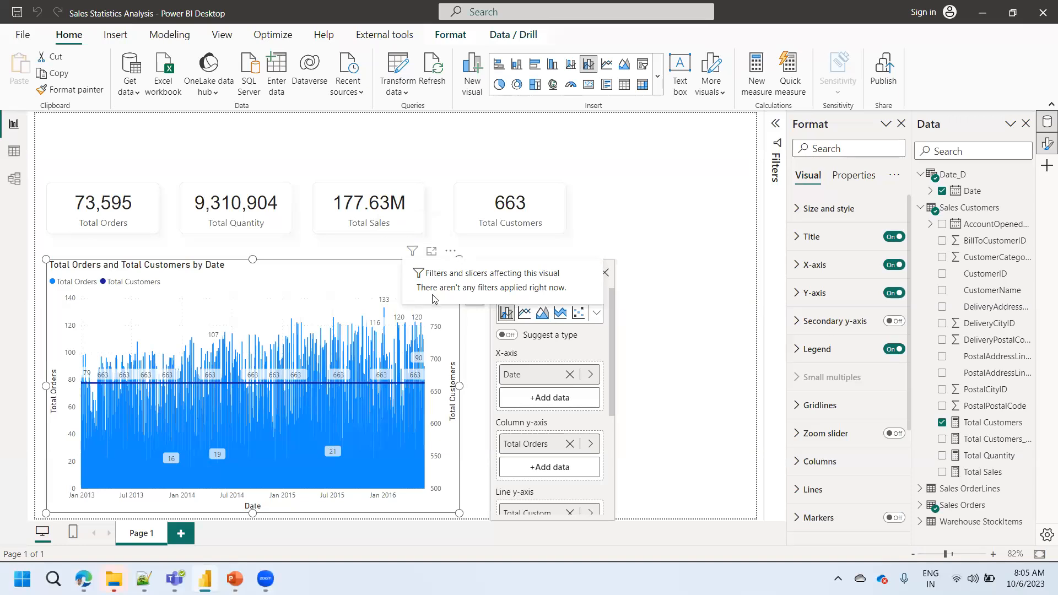
{"action": "left_click", "coordinate": [569, 374]}
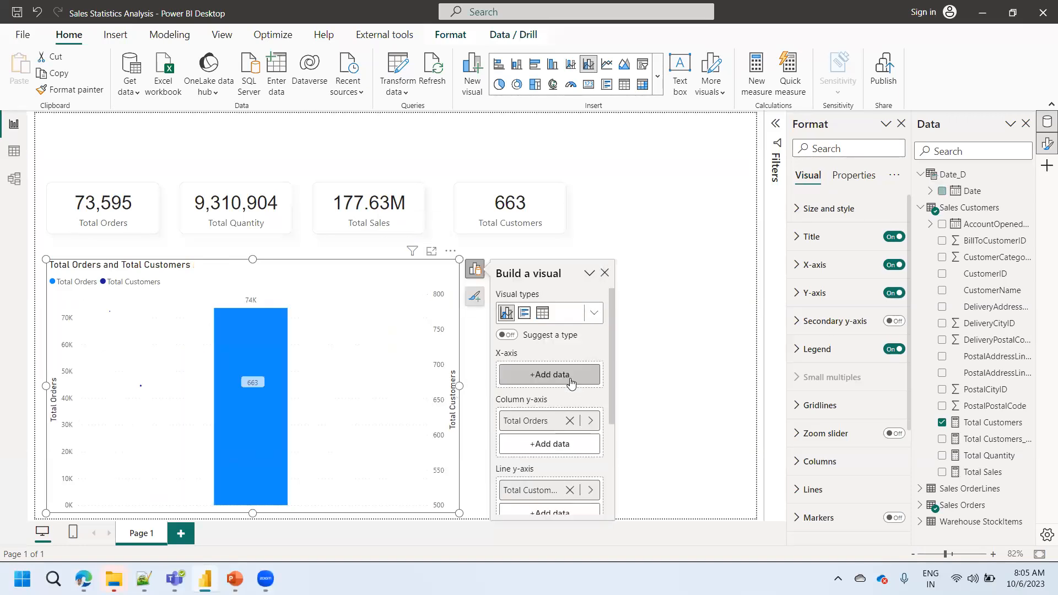
{"action": "left_click", "coordinate": [528, 379]}
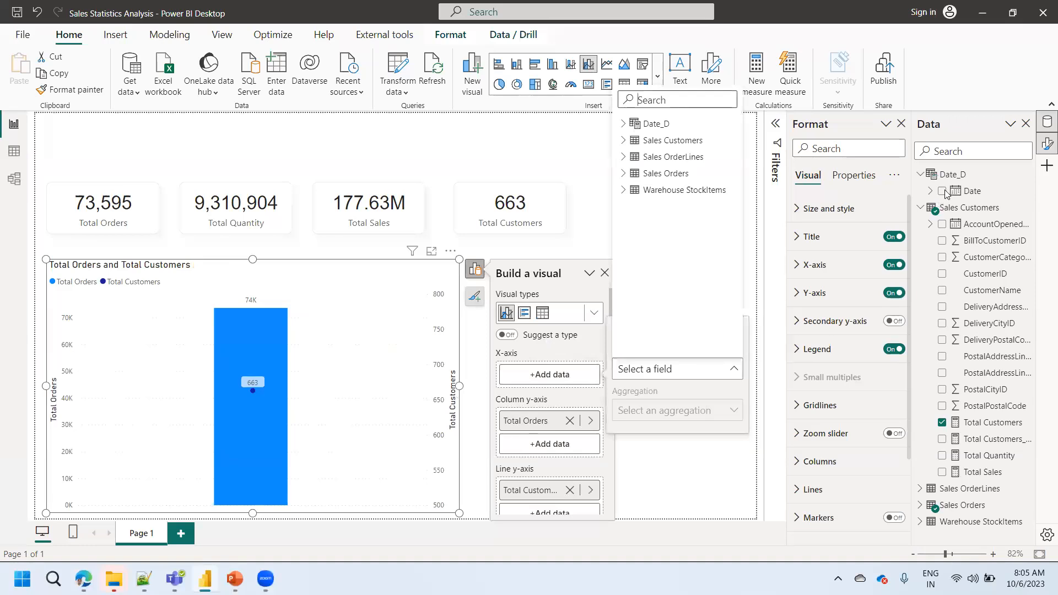
{"action": "left_click", "coordinate": [624, 124]}
{"action": "left_click", "coordinate": [655, 141]}
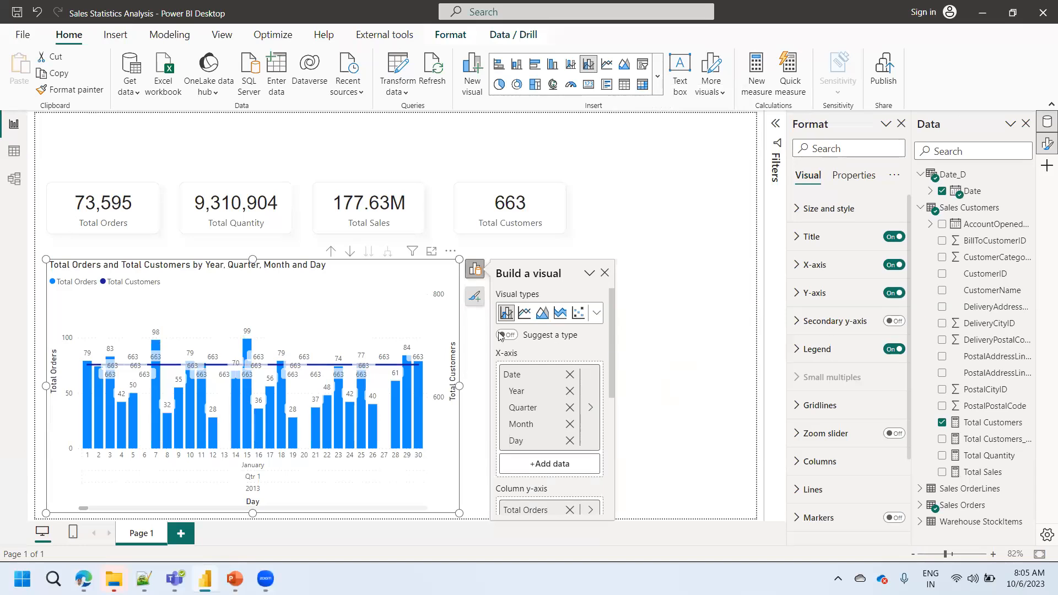
- Drill the combo chart up through the date hierarchy to the Year level and deselect the chart
{"action": "left_click", "coordinate": [331, 256]}
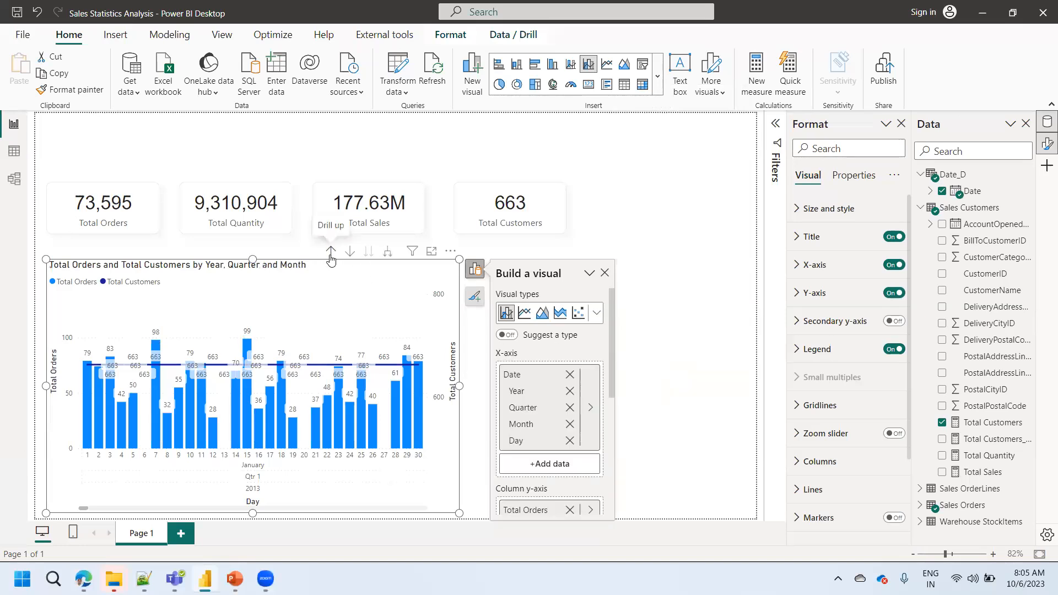
{"action": "left_click", "coordinate": [331, 257]}
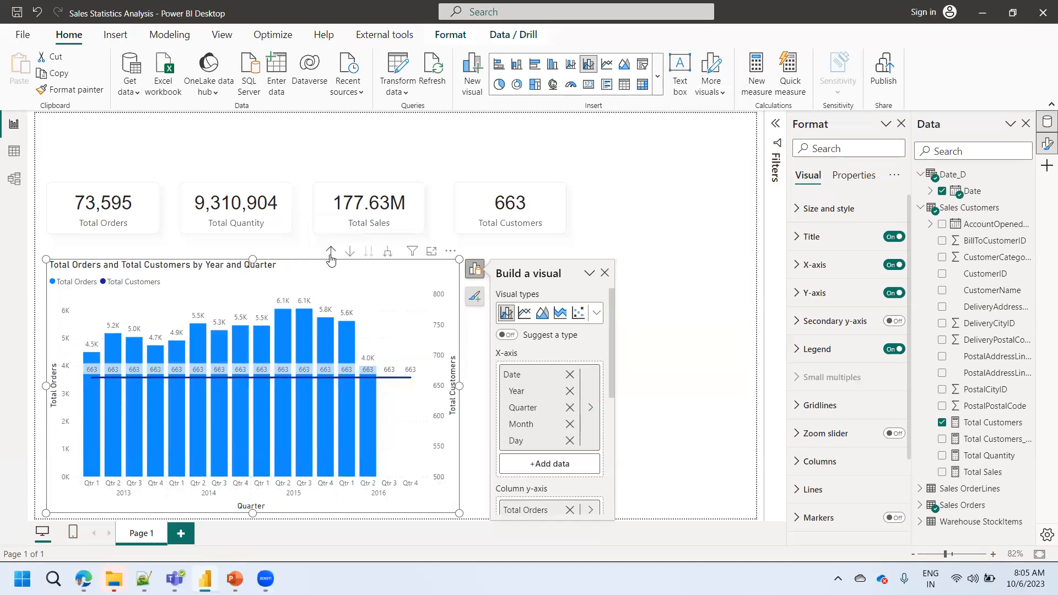
{"action": "left_click", "coordinate": [330, 256]}
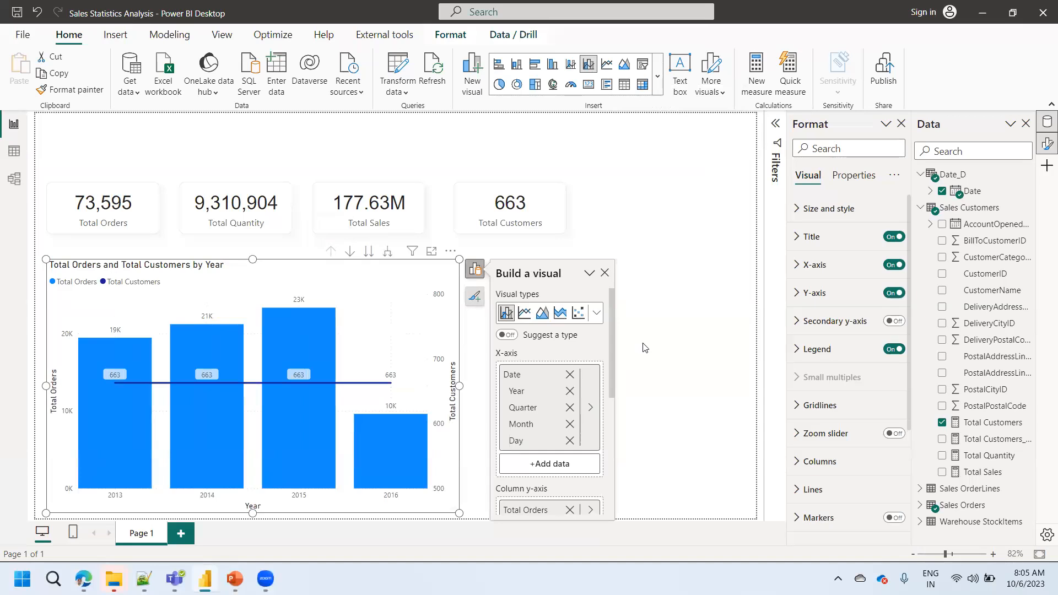
{"action": "left_click", "coordinate": [660, 369]}
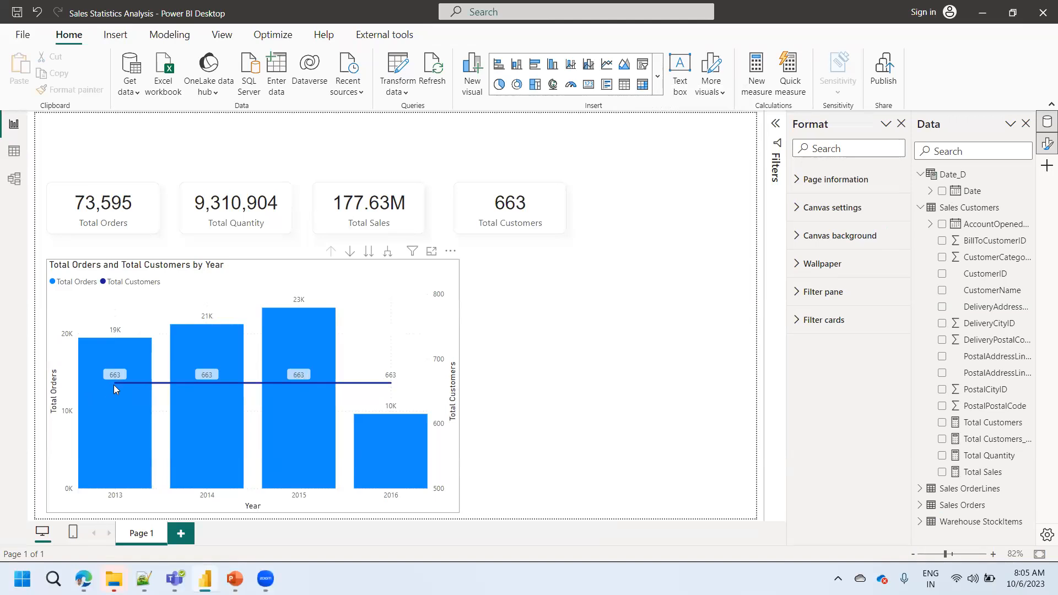
- Compare the yearly Total Customers line and the chart's axis fields with the relationships among Sales Customers, Sales Orders and Date_D in the model
{"action": "mouse_move", "coordinate": [115, 386]}
{"action": "mouse_move", "coordinate": [209, 390]}
{"action": "mouse_move", "coordinate": [399, 436]}
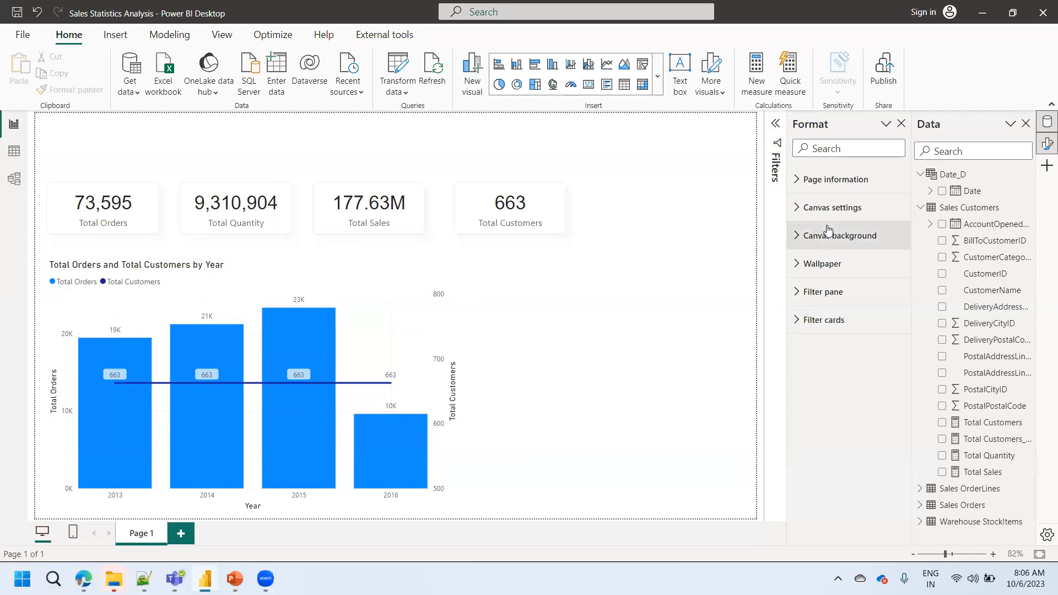
{"action": "left_click", "coordinate": [392, 356]}
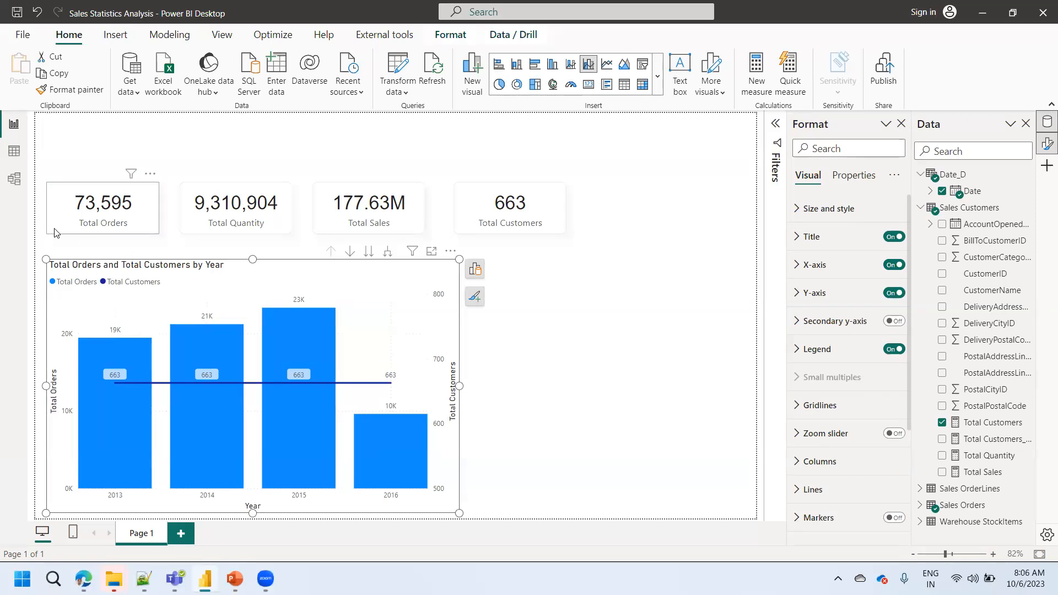
{"action": "left_click", "coordinate": [19, 190]}
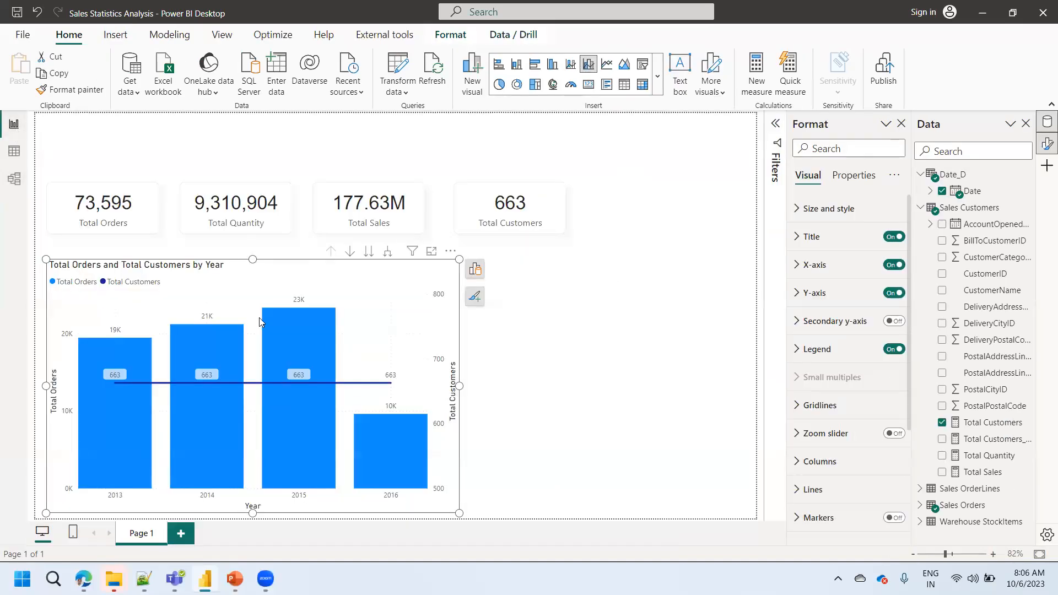
{"action": "left_click", "coordinate": [14, 123]}
{"action": "left_click", "coordinate": [475, 269]}
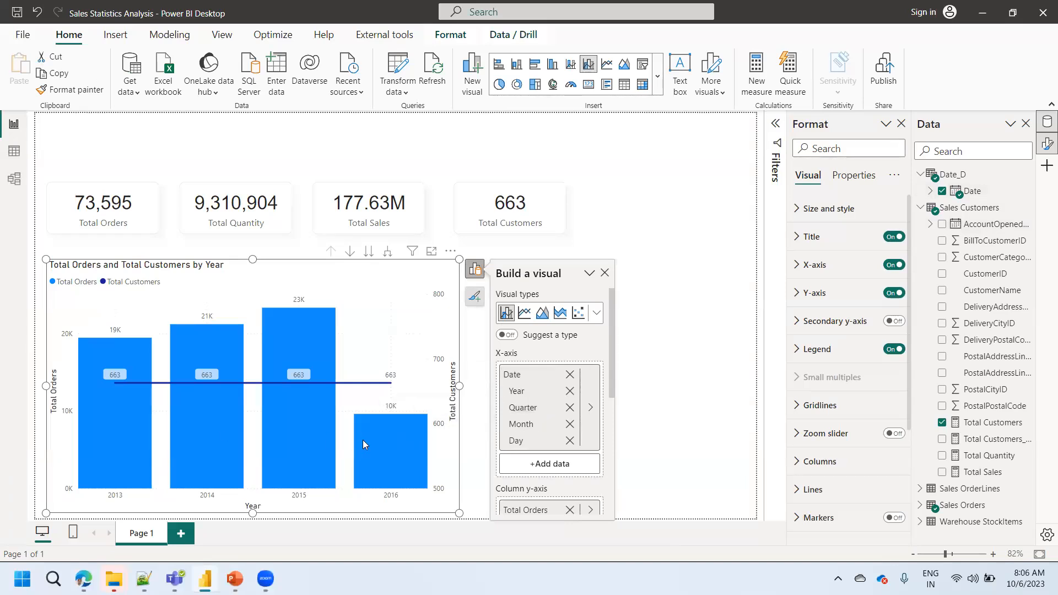
{"action": "mouse_move", "coordinate": [363, 440]}
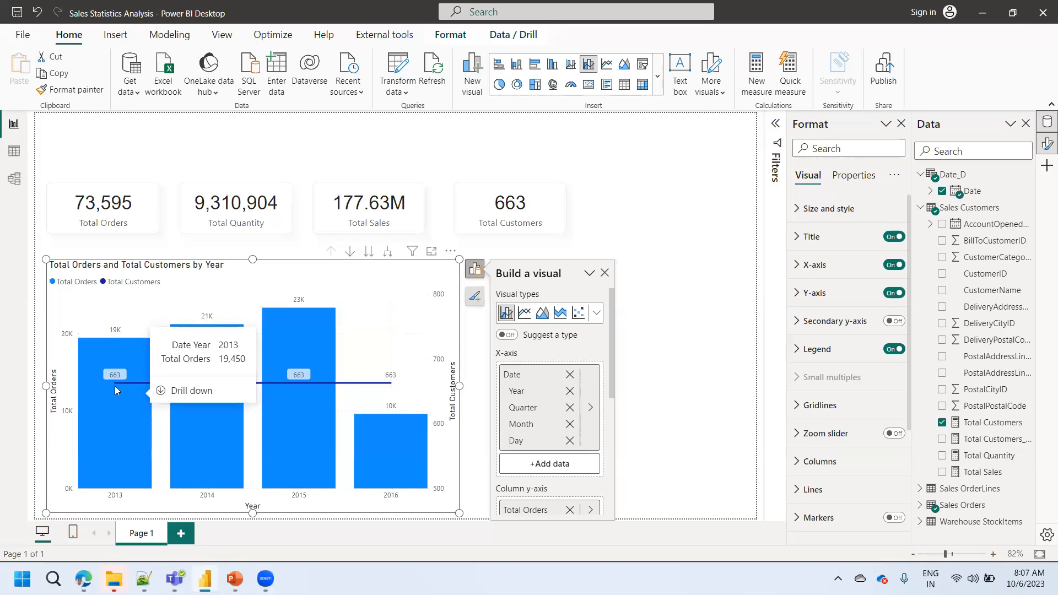
{"action": "left_click", "coordinate": [14, 180]}
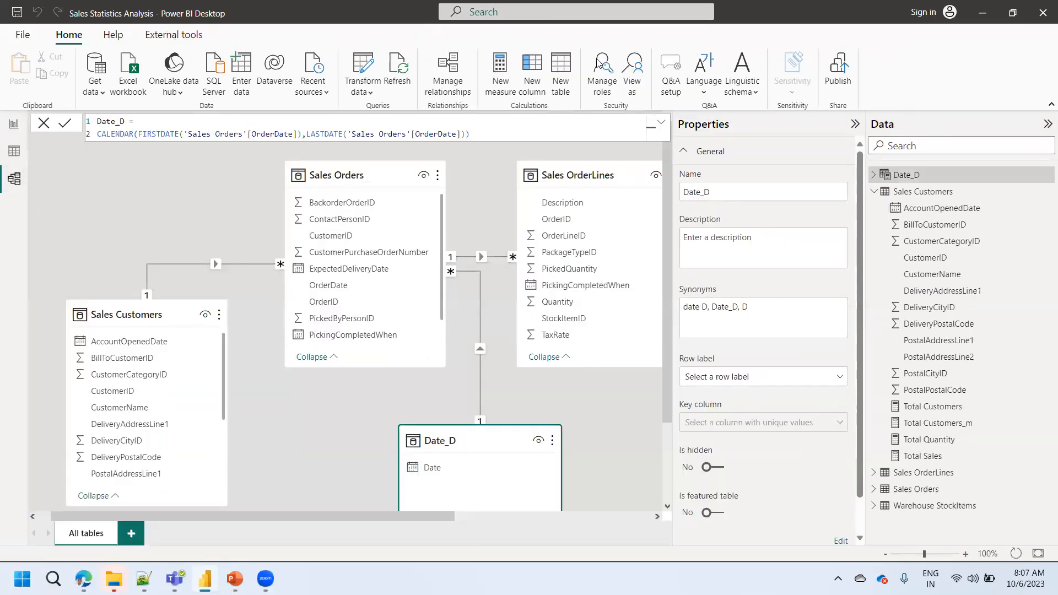
{"action": "left_click", "coordinate": [12, 132]}
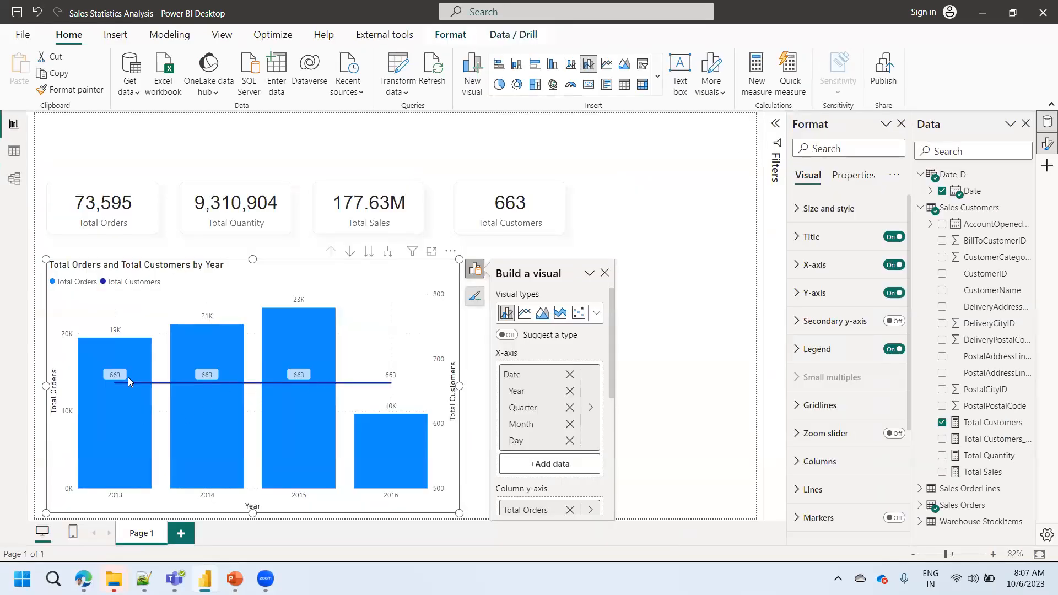
{"action": "mouse_move", "coordinate": [385, 386]}
{"action": "left_click", "coordinate": [16, 179]}
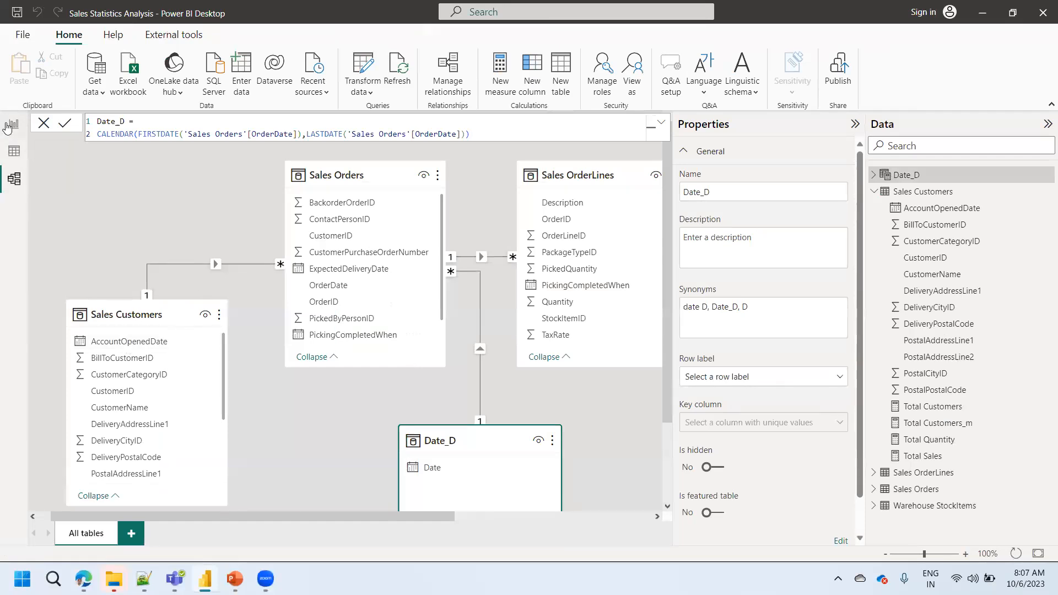
{"action": "left_click", "coordinate": [8, 126]}
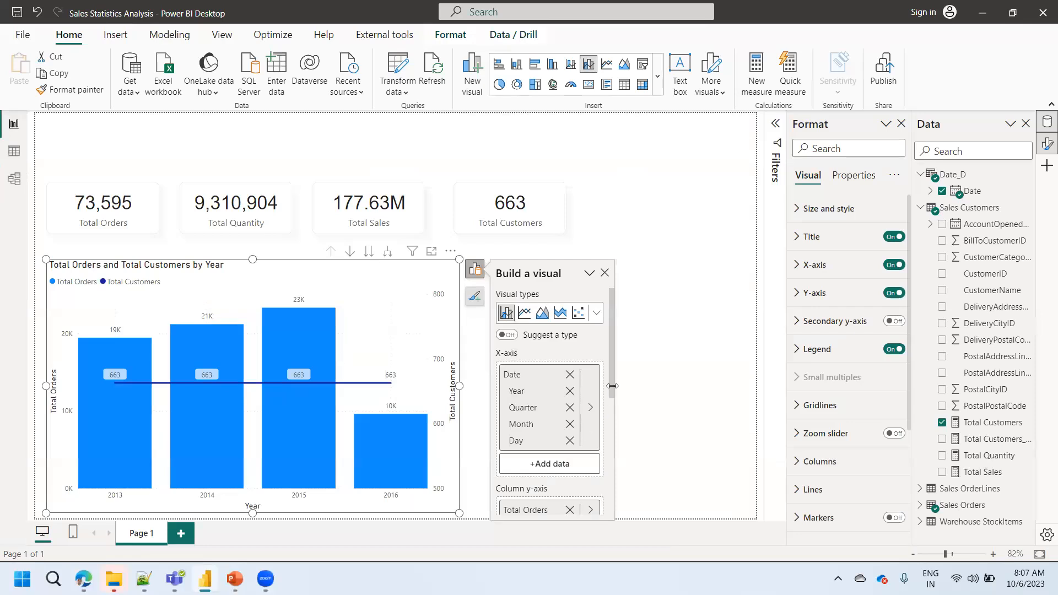
{"action": "scroll", "coordinate": [612, 419], "scroll_direction": "down", "scroll_amount": 5}
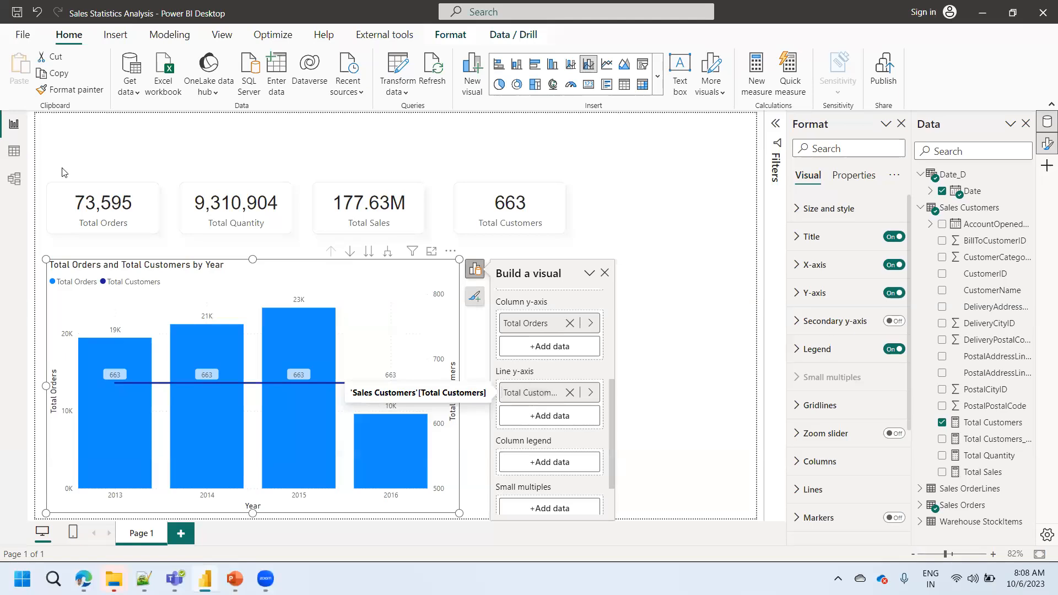
- Set the Sales Orders to Sales Customers relationship's cross filter direction to Both and apply the security filter in both directions
{"action": "left_click", "coordinate": [14, 179]}
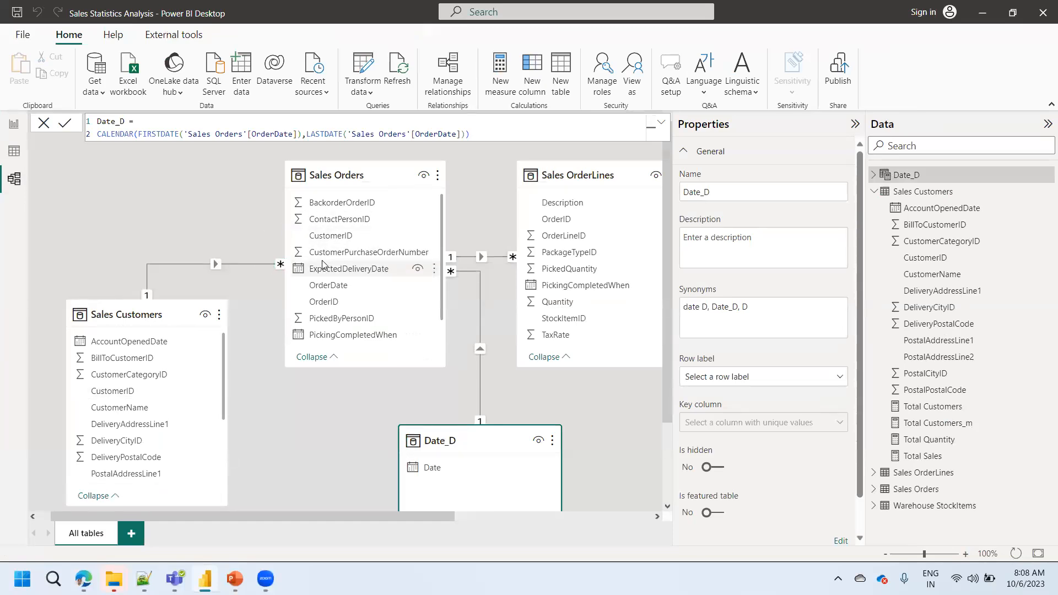
{"action": "left_click", "coordinate": [234, 265]}
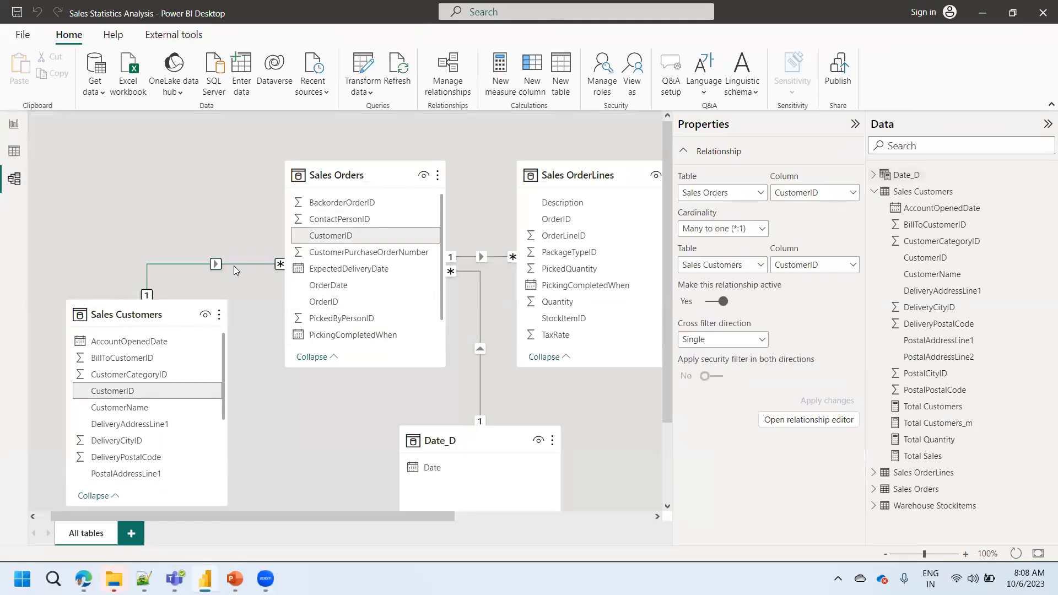
{"action": "double_click", "coordinate": [234, 266]}
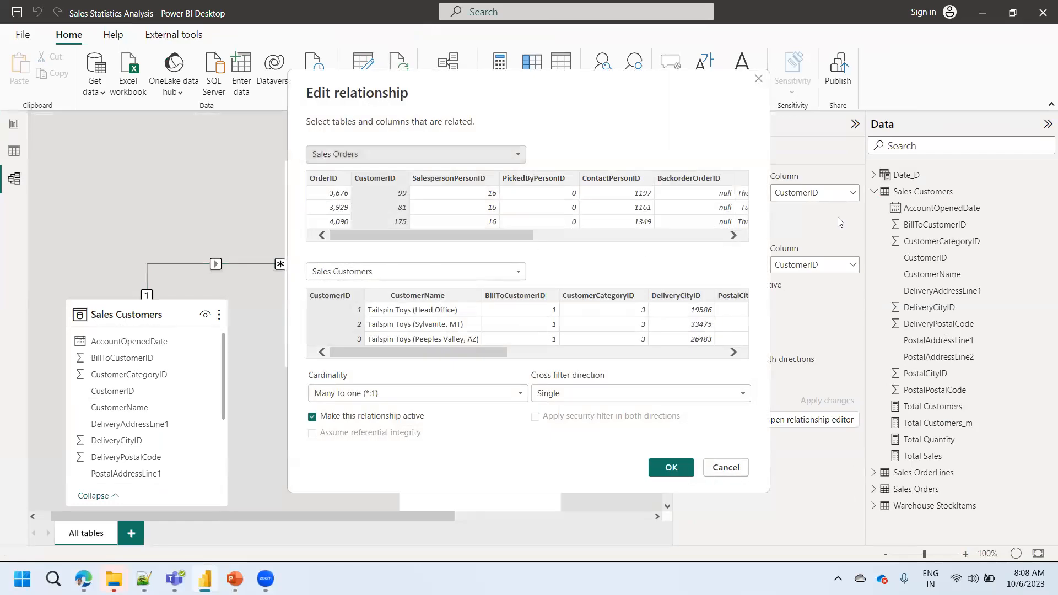
{"action": "left_click", "coordinate": [626, 393]}
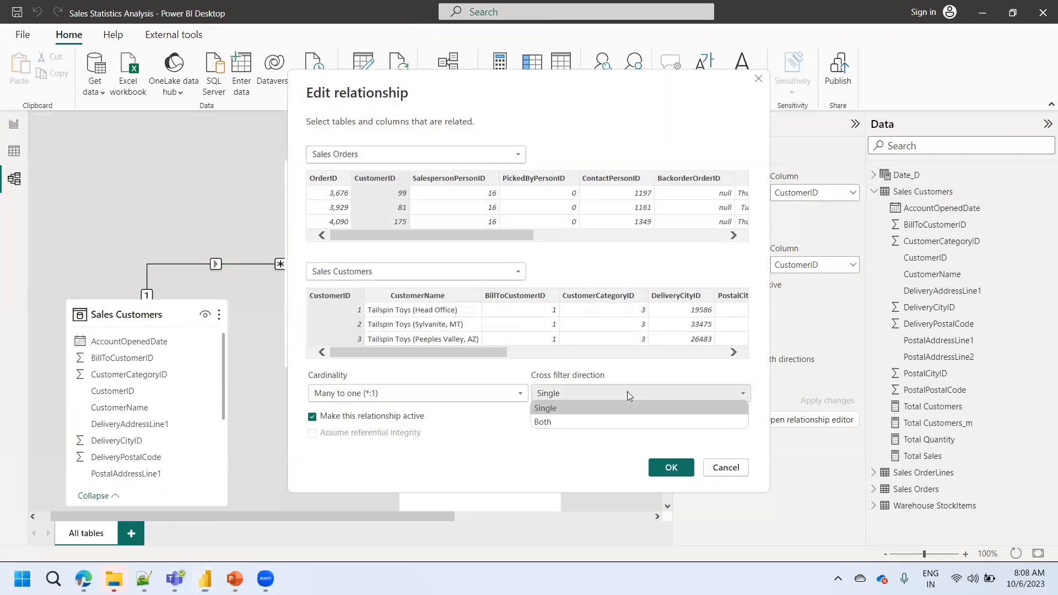
{"action": "left_click", "coordinate": [569, 422]}
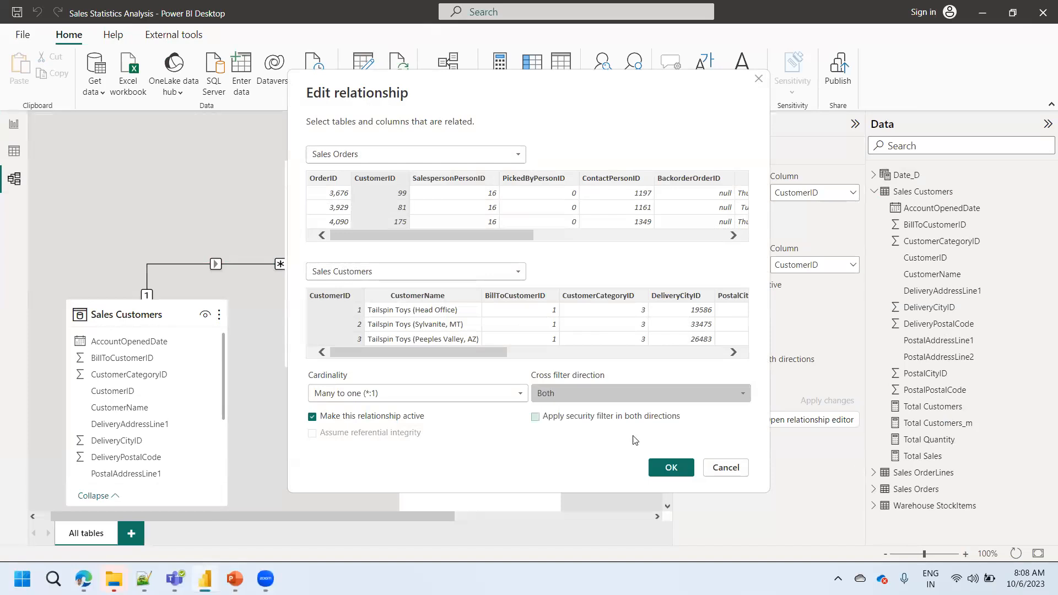
{"action": "left_click", "coordinate": [671, 466]}
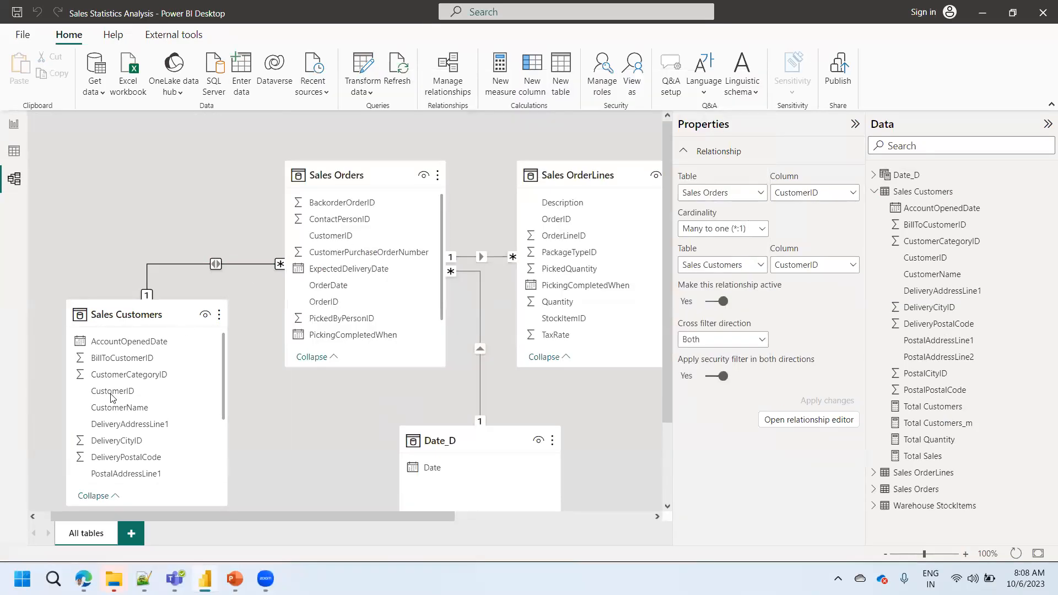
- Return to the report and examine the yearly orders and customers combo chart in focus mode
{"action": "left_click", "coordinate": [14, 127]}
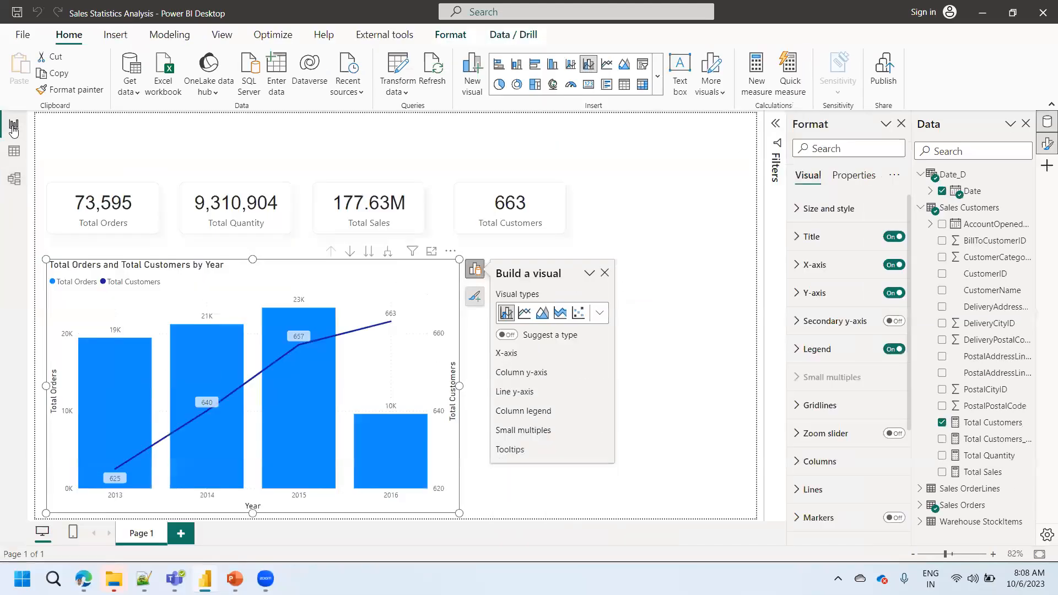
{"action": "left_click", "coordinate": [432, 251]}
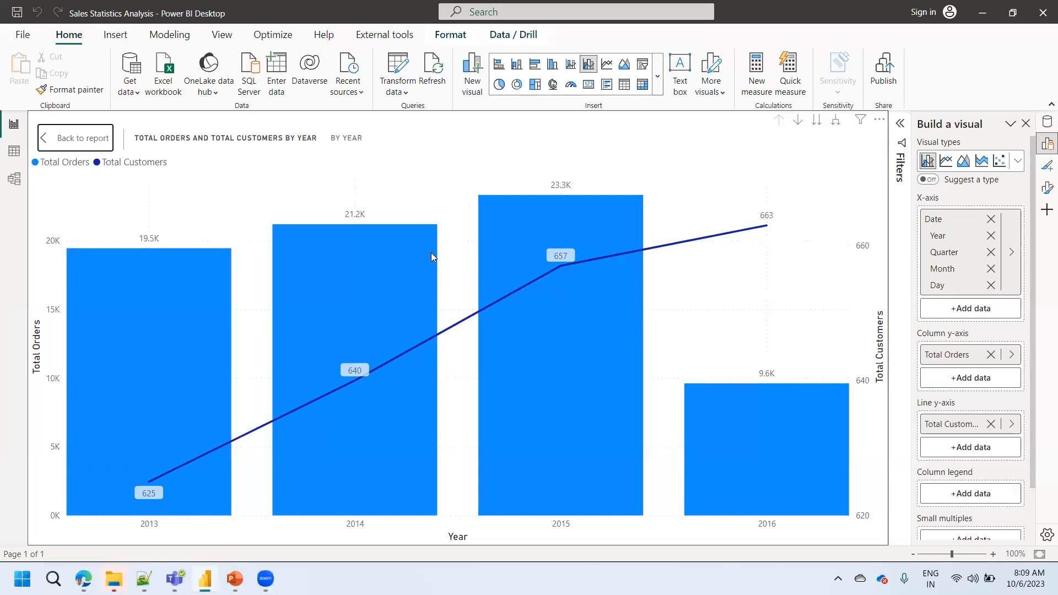
- Exit focus mode, turn on drill mode for the combo chart, and drill down through 2016 and Qtr 2 into May's days
{"action": "left_click", "coordinate": [94, 149]}
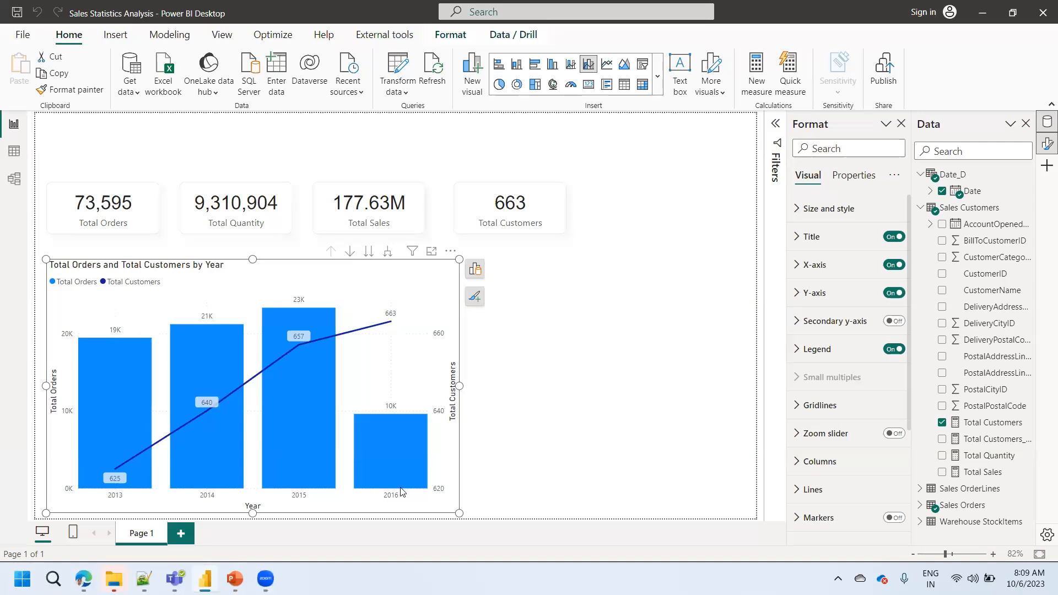
{"action": "mouse_move", "coordinate": [402, 492]}
{"action": "mouse_move", "coordinate": [373, 465]}
{"action": "left_click", "coordinate": [349, 253]}
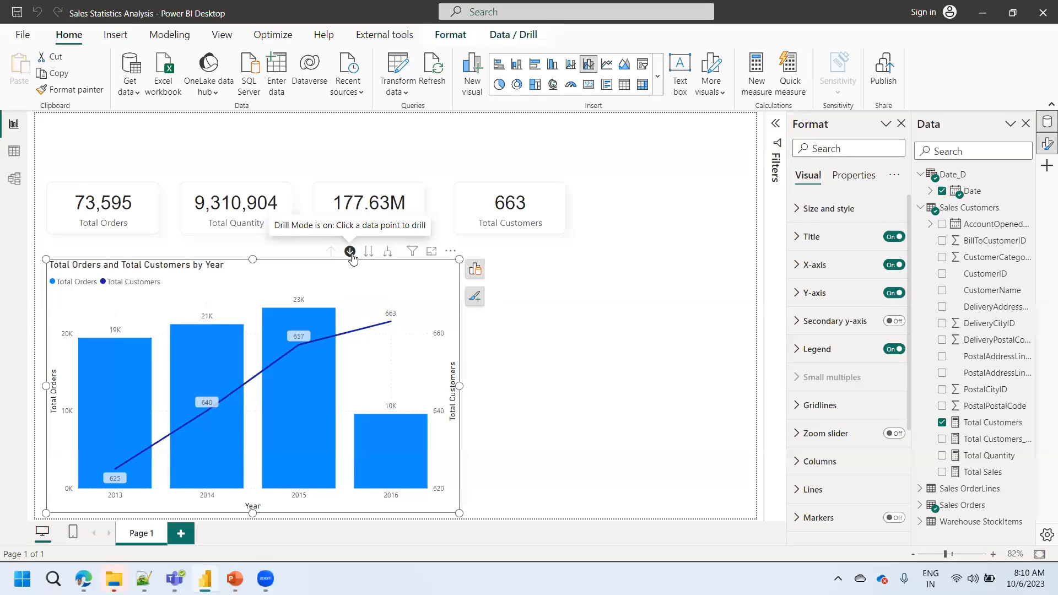
{"action": "left_click", "coordinate": [387, 459]}
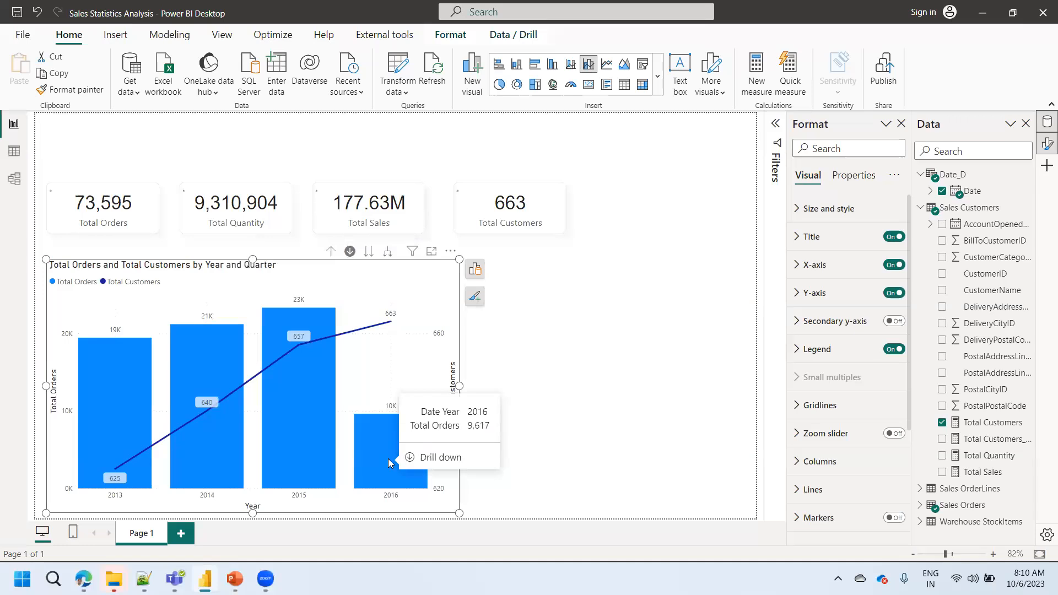
{"action": "mouse_move", "coordinate": [308, 451]}
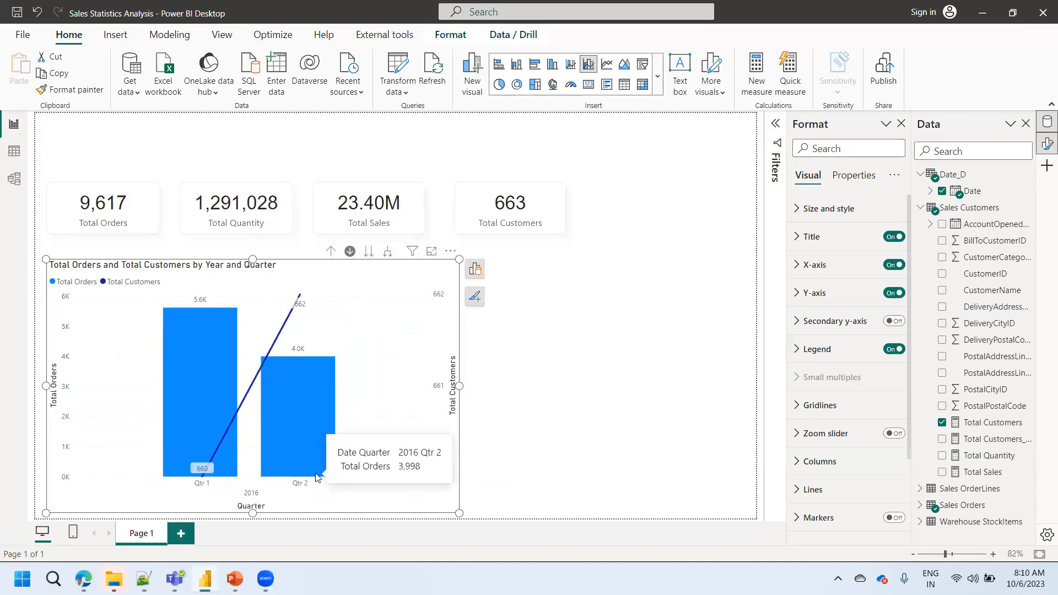
{"action": "left_click", "coordinate": [306, 434]}
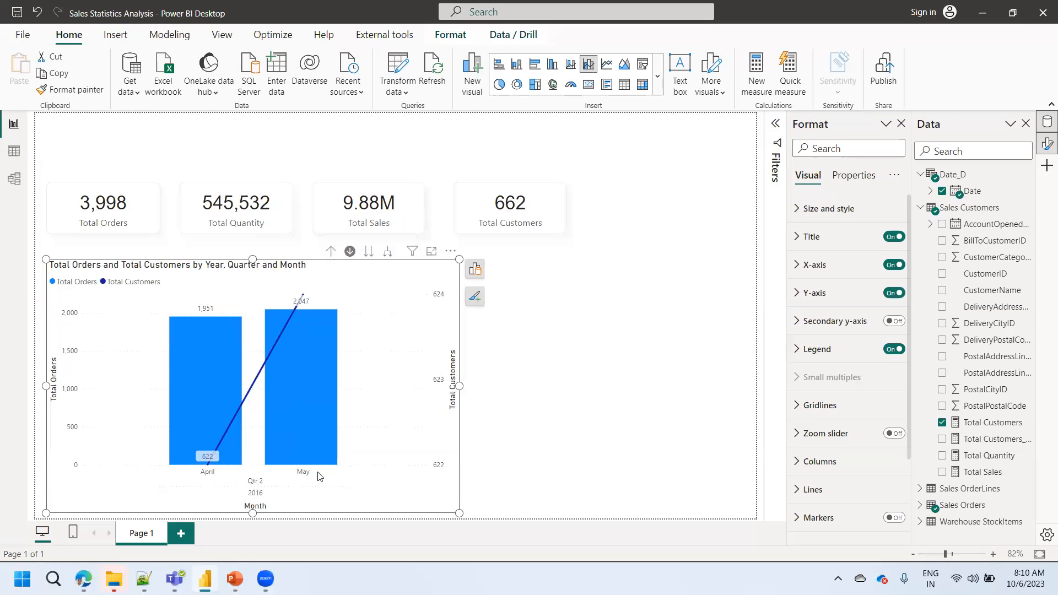
{"action": "mouse_move", "coordinate": [298, 410]}
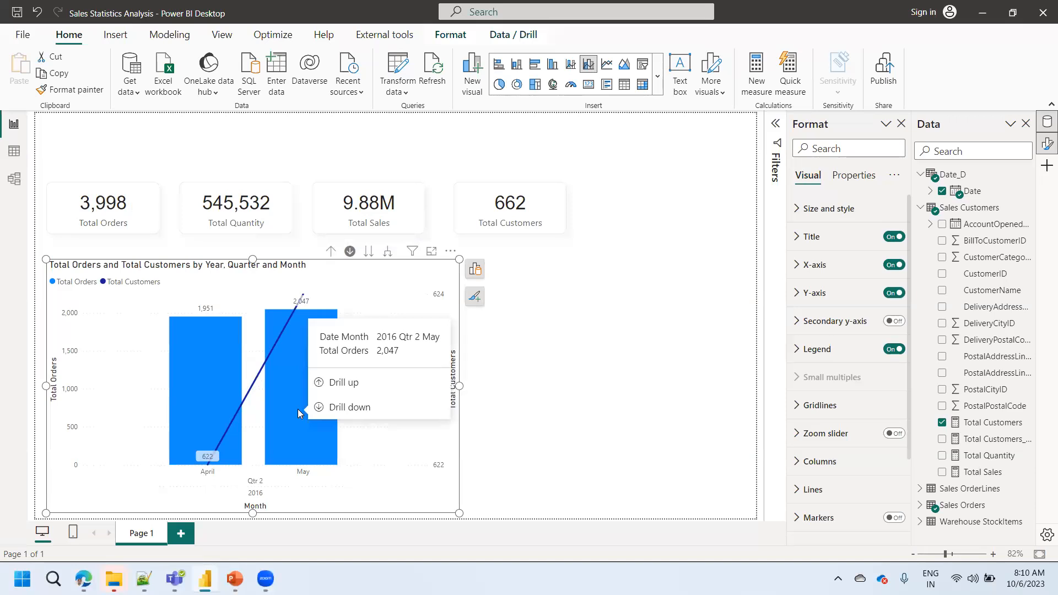
{"action": "left_click", "coordinate": [298, 409]}
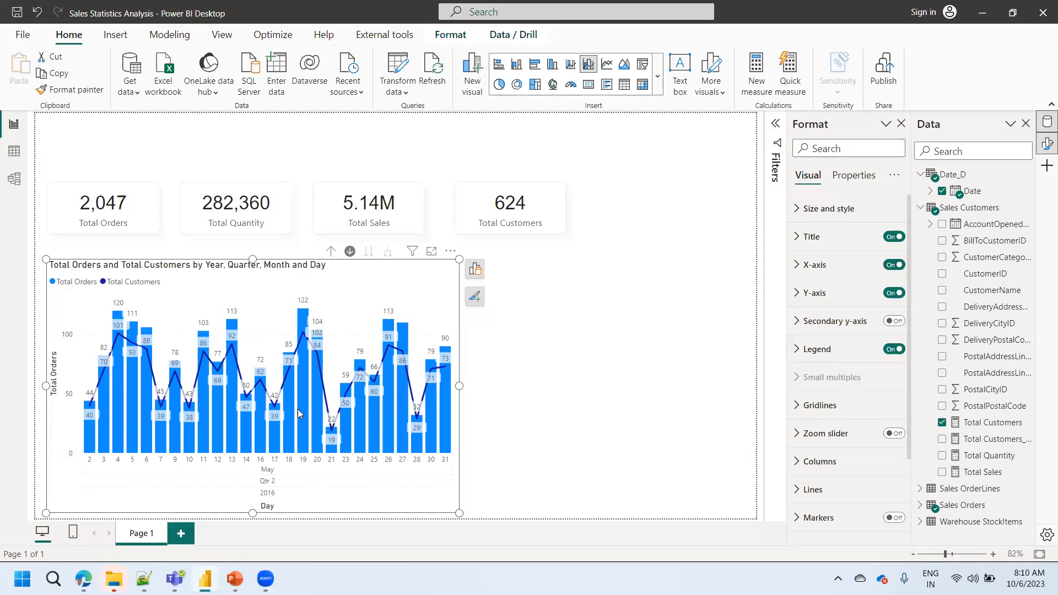
- Drill the combo chart up to the month level and drill down into April's days
{"action": "left_click", "coordinate": [332, 253]}
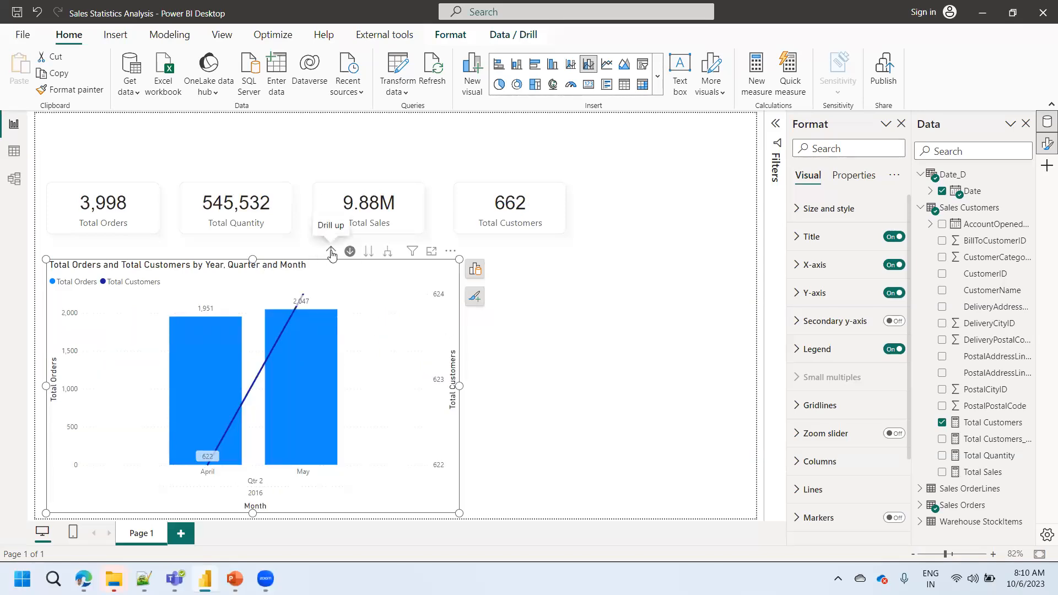
{"action": "mouse_move", "coordinate": [218, 399]}
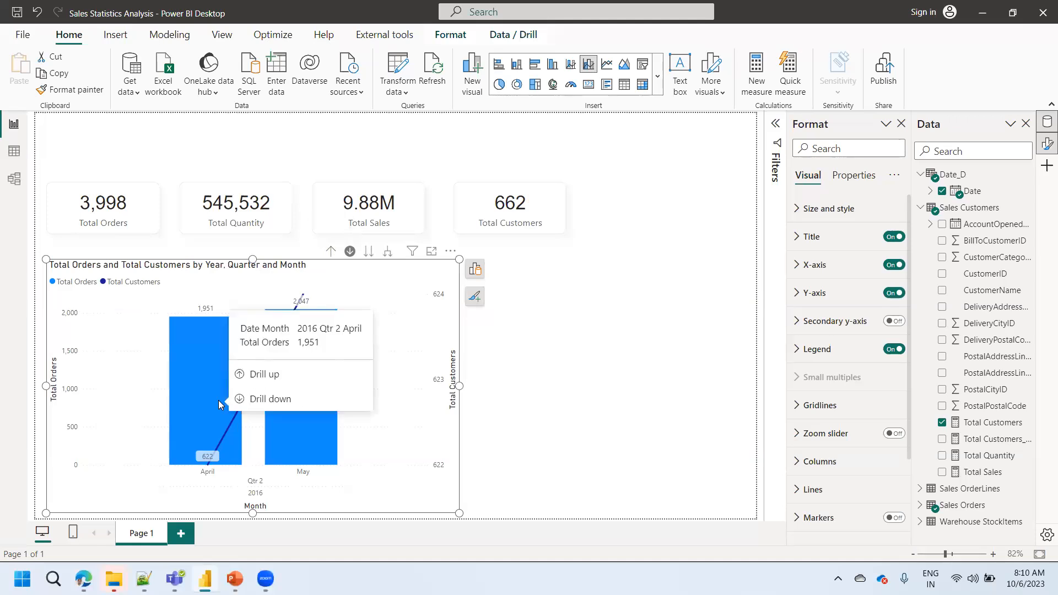
{"action": "left_click", "coordinate": [218, 400]}
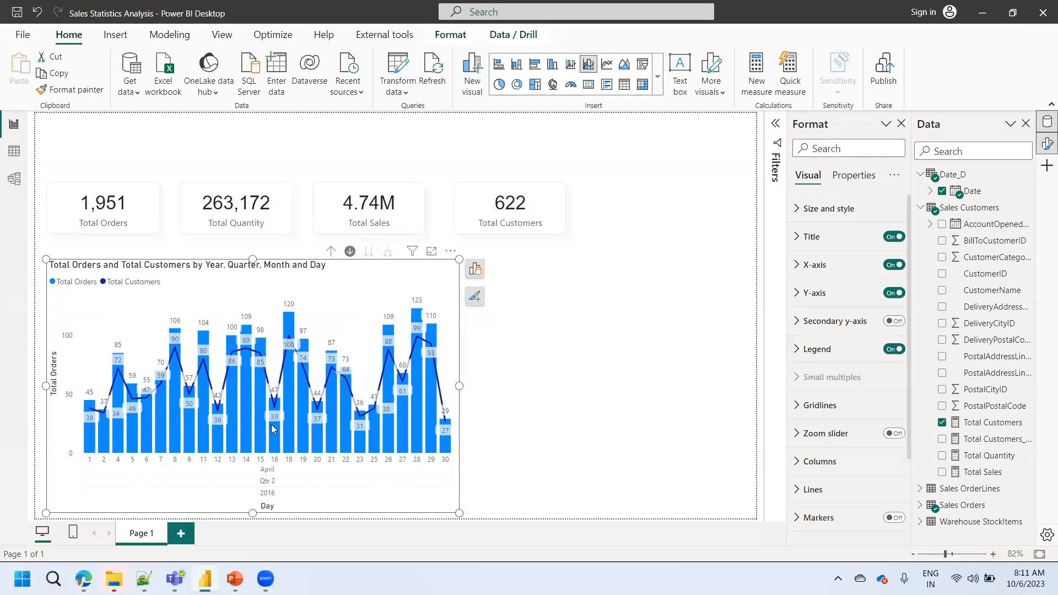
- Drill the combo chart back up from April's days to the Year level and deselect it
{"action": "mouse_move", "coordinate": [272, 425]}
{"action": "mouse_move", "coordinate": [306, 420]}
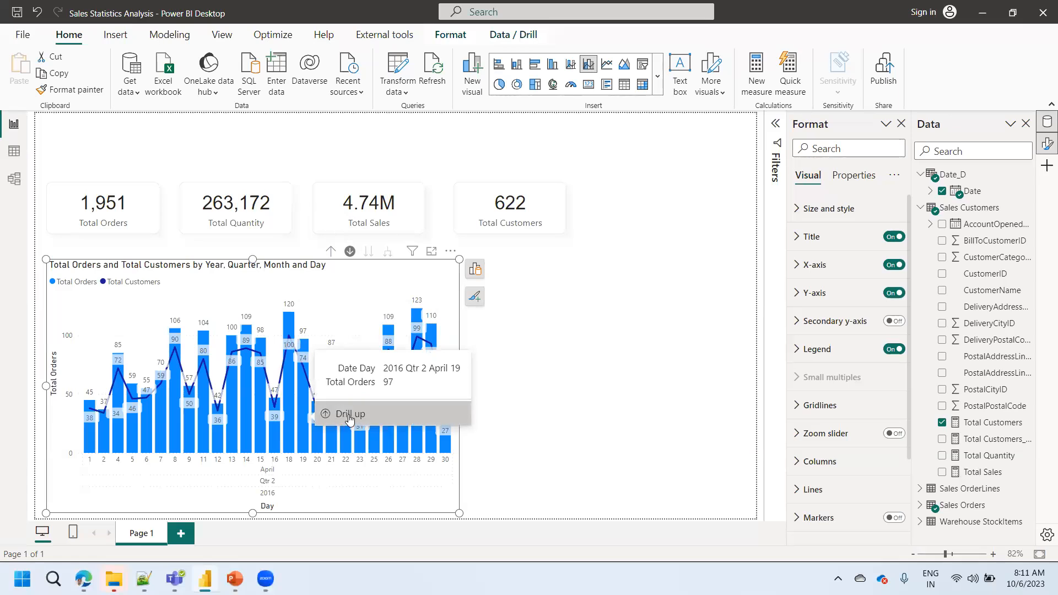
{"action": "left_click", "coordinate": [349, 417]}
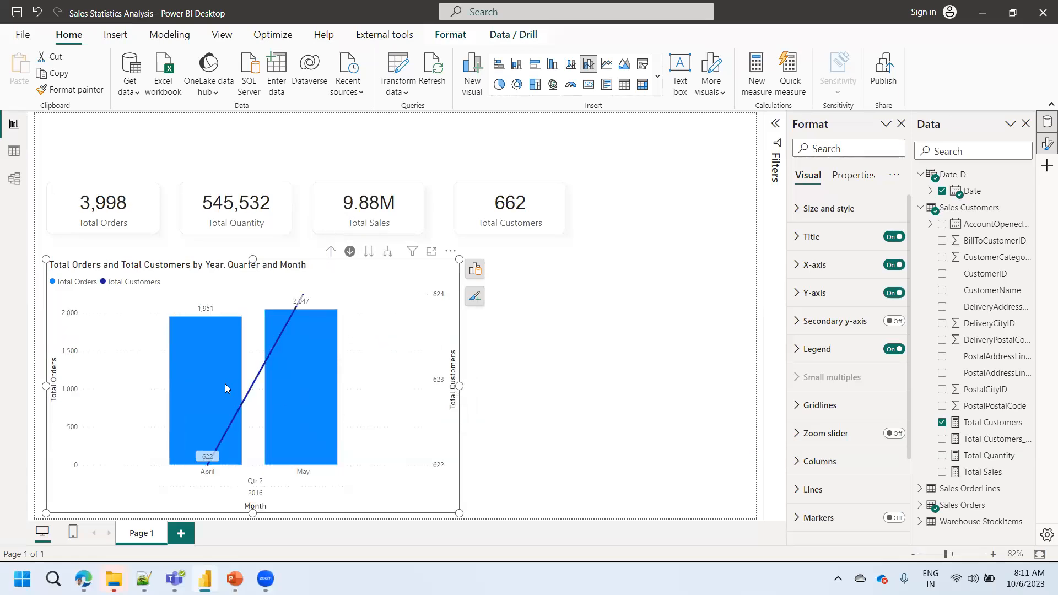
{"action": "mouse_move", "coordinate": [225, 385]}
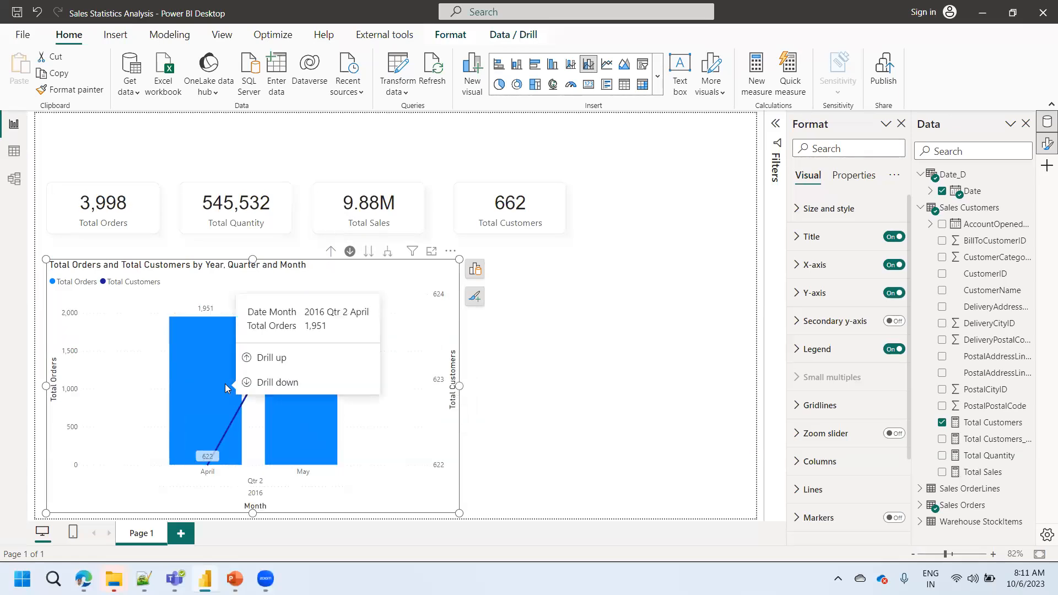
{"action": "left_click", "coordinate": [273, 357]}
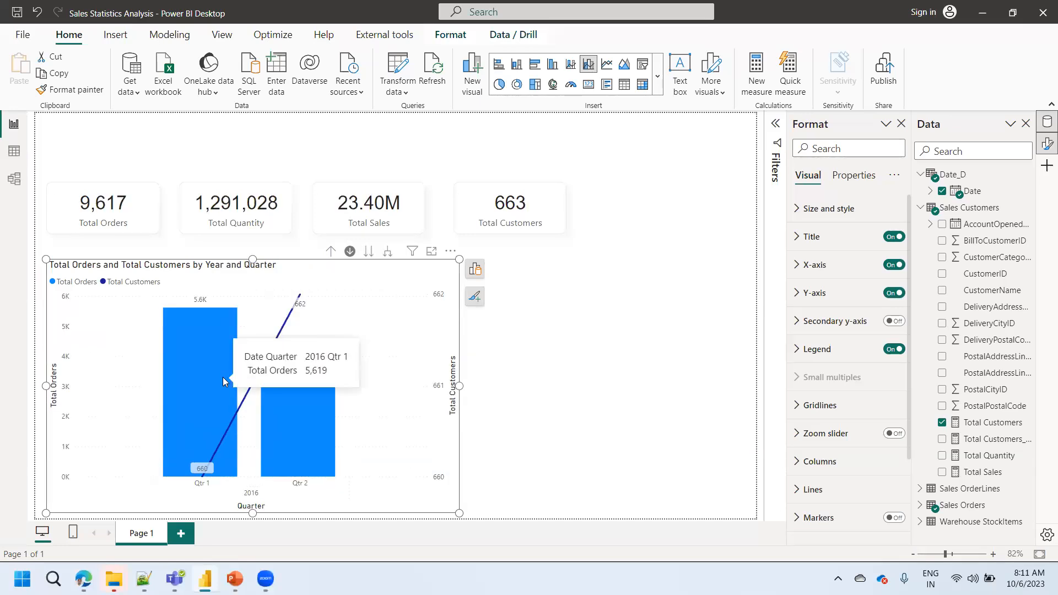
{"action": "left_click", "coordinate": [331, 253]}
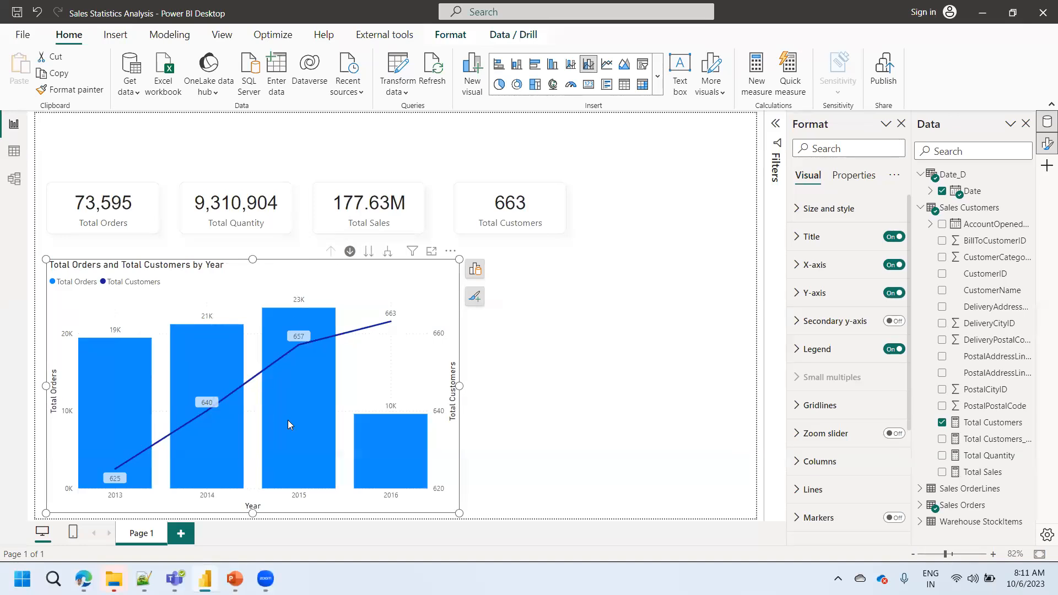
{"action": "mouse_move", "coordinate": [288, 420]}
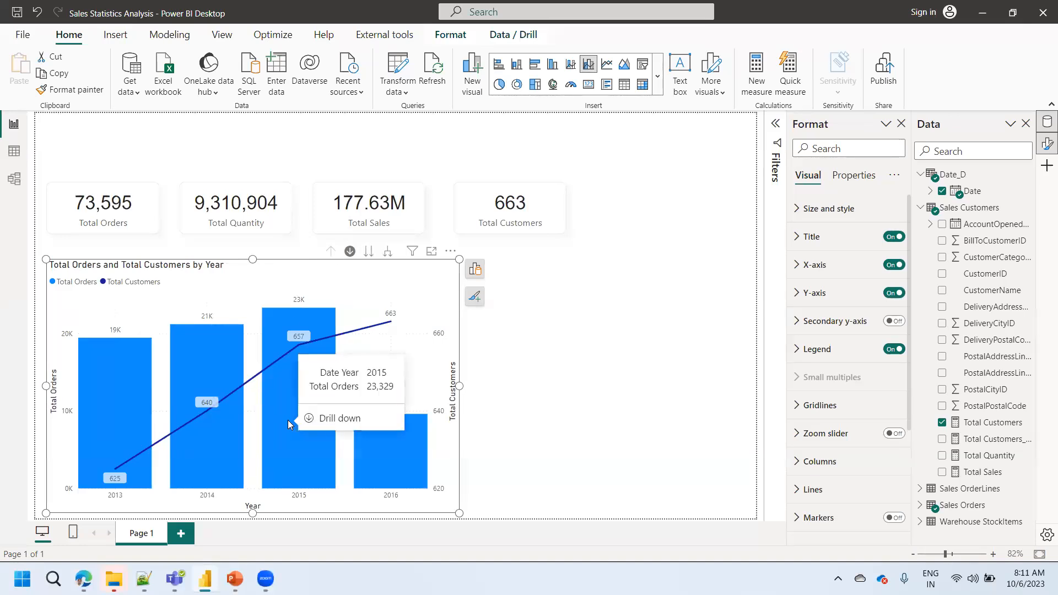
{"action": "left_click", "coordinate": [555, 439]}
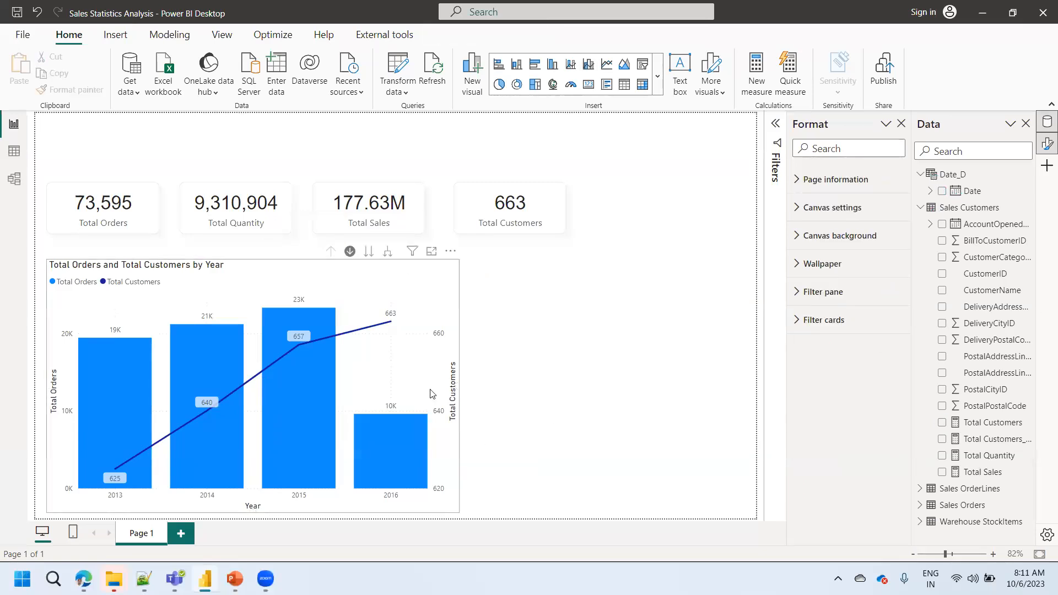
- Select the yearly combo chart and narrow it slightly by pulling in its right edge
{"action": "left_click", "coordinate": [440, 368]}
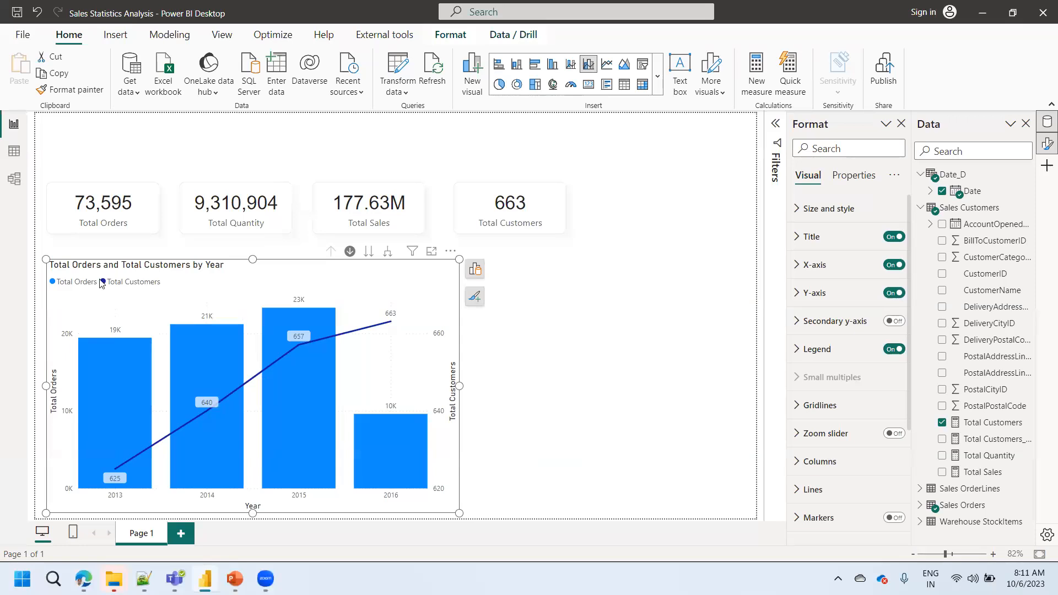
{"action": "left_click_drag", "start_coordinate": [47, 385], "coordinate": [50, 385]}
{"action": "left_click_drag", "start_coordinate": [460, 384], "coordinate": [445, 384]}
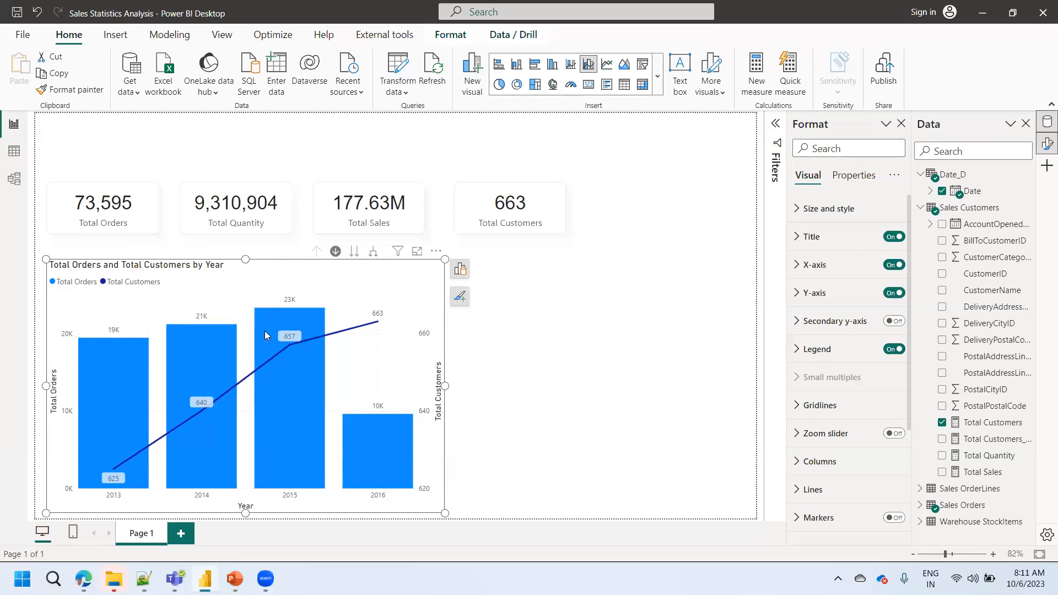
- Set the color of the combo chart's X-axis values to black
{"action": "left_click", "coordinate": [460, 297]}
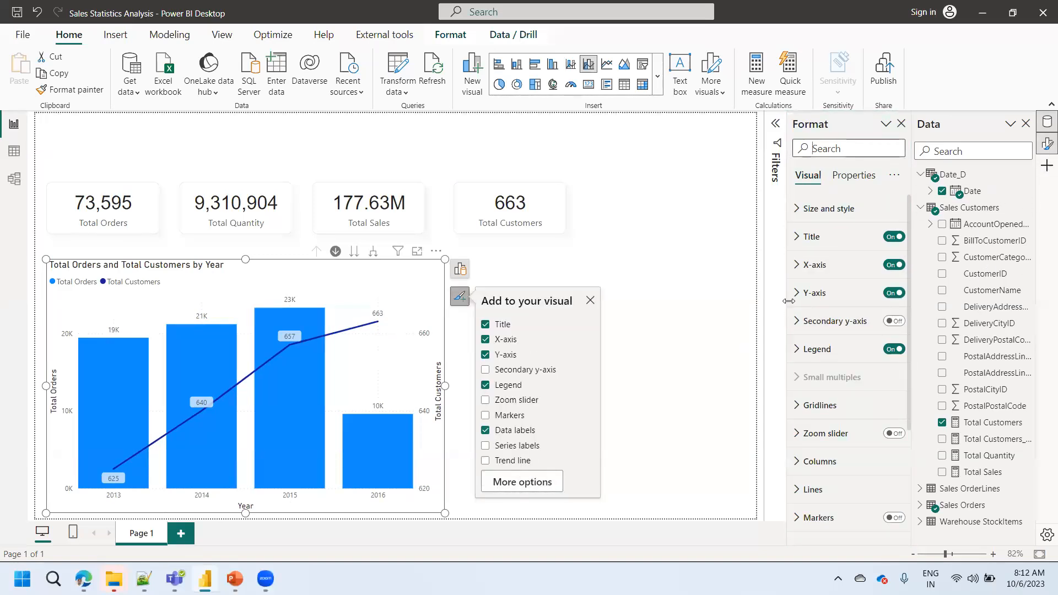
{"action": "left_click", "coordinate": [796, 267]}
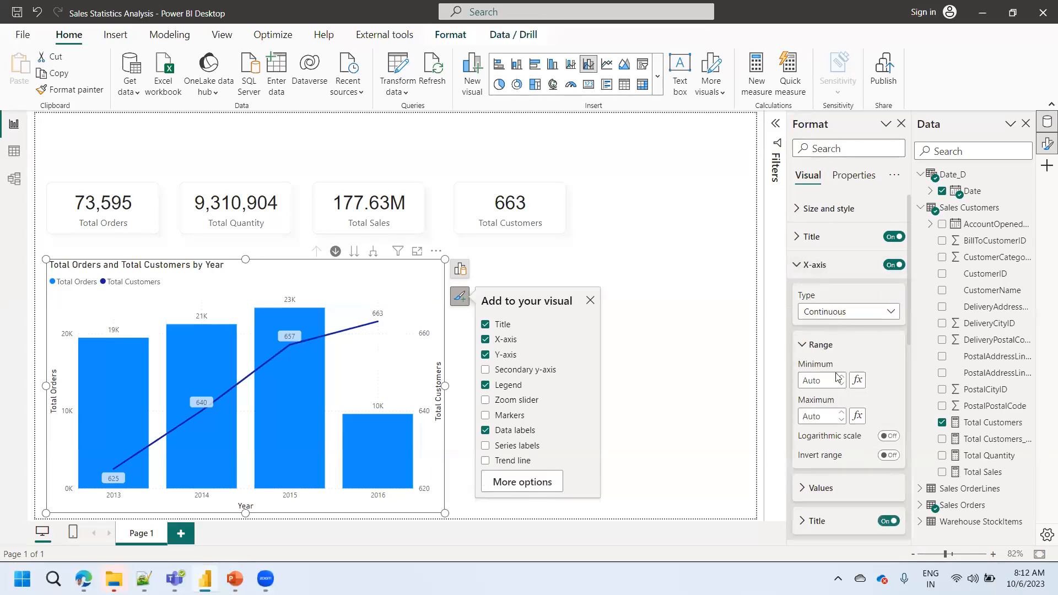
{"action": "left_click", "coordinate": [817, 488]}
{"action": "scroll", "coordinate": [910, 341], "scroll_direction": "down", "scroll_amount": 1}
{"action": "scroll", "coordinate": [910, 342], "scroll_direction": "down", "scroll_amount": 5}
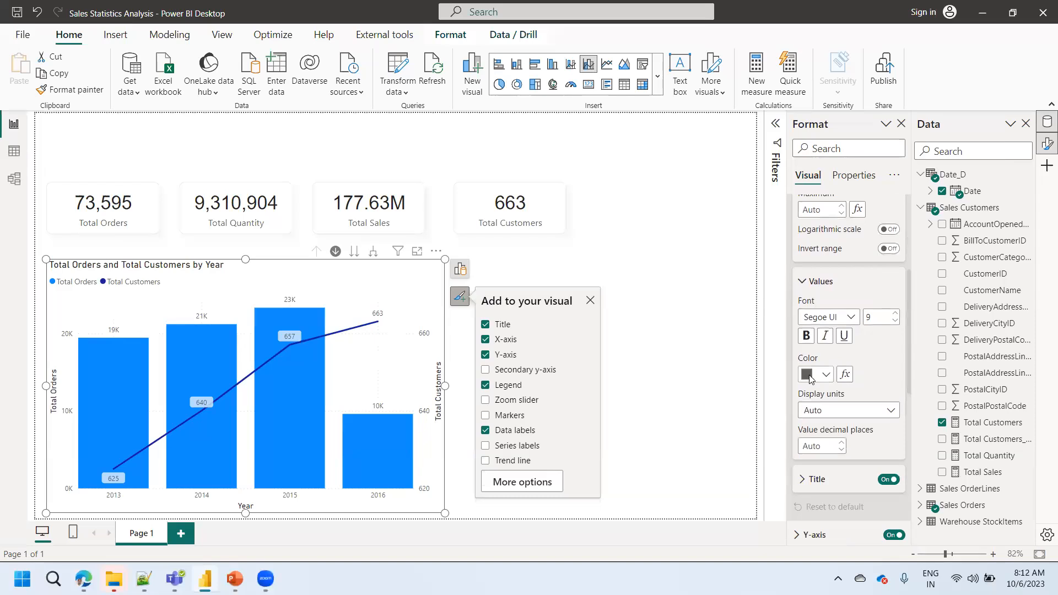
{"action": "left_click", "coordinate": [815, 374]}
{"action": "left_click", "coordinate": [835, 313]}
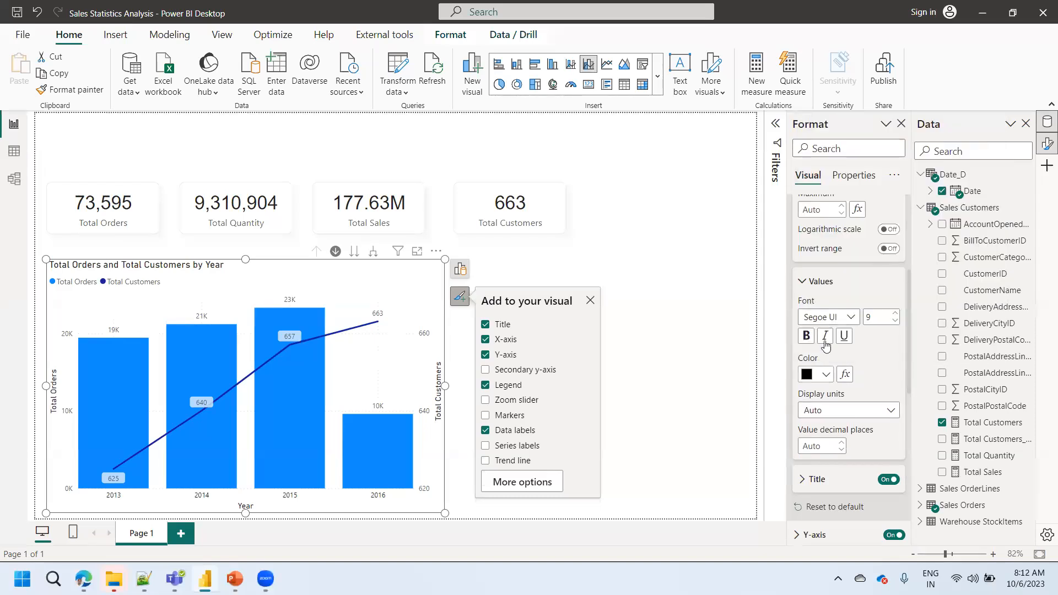
- Set the X-axis values' font to Arial, size 10, and collapse their settings
{"action": "left_click", "coordinate": [846, 318]}
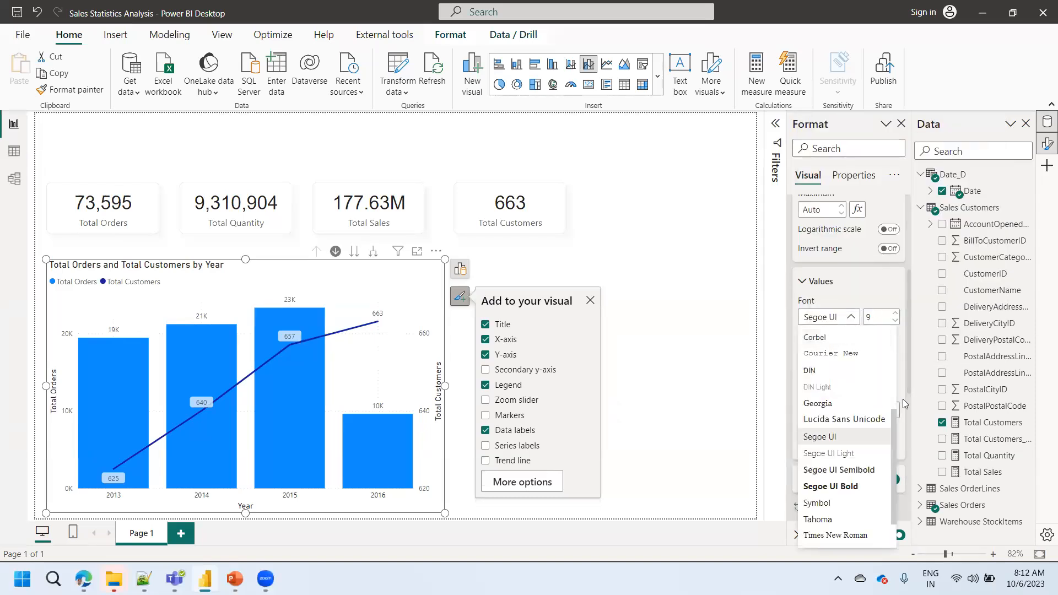
{"action": "left_click_drag", "start_coordinate": [893, 429], "coordinate": [887, 337]}
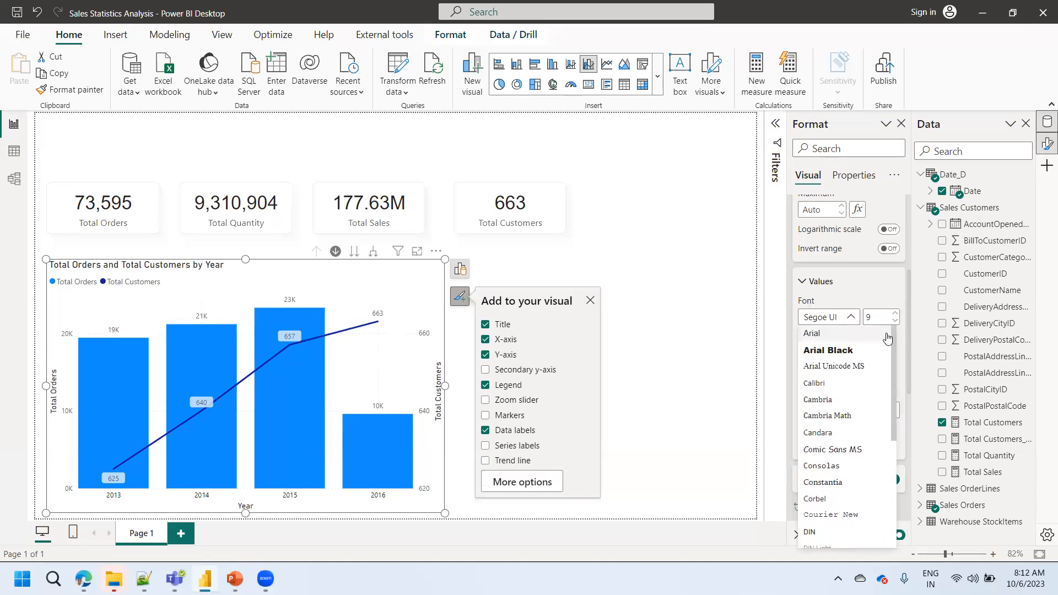
{"action": "left_click", "coordinate": [833, 337]}
{"action": "left_click", "coordinate": [896, 312]}
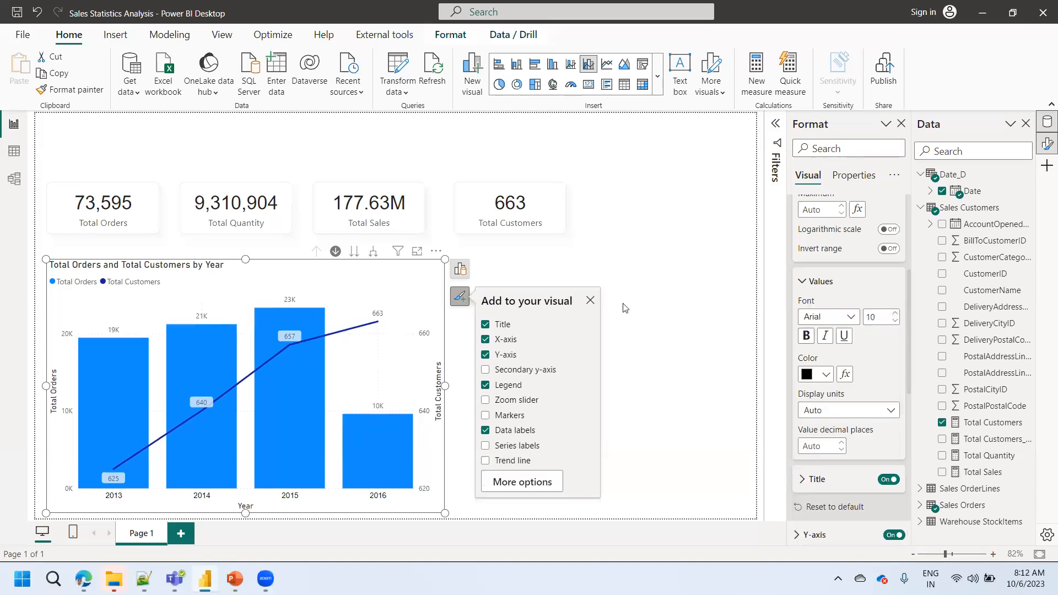
{"action": "left_click", "coordinate": [806, 281]}
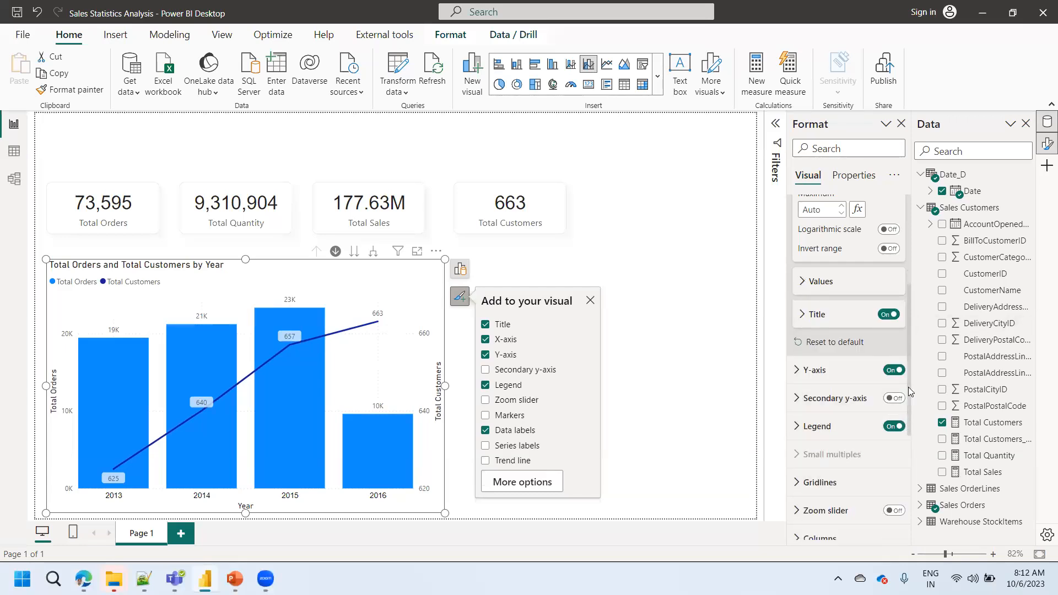
- Search the chart's format settings for "data" and expand the Data labels options
{"action": "scroll", "coordinate": [910, 461], "scroll_direction": "down", "scroll_amount": 2}
{"action": "scroll", "coordinate": [910, 462], "scroll_direction": "down", "scroll_amount": 2}
{"action": "left_click", "coordinate": [832, 389]}
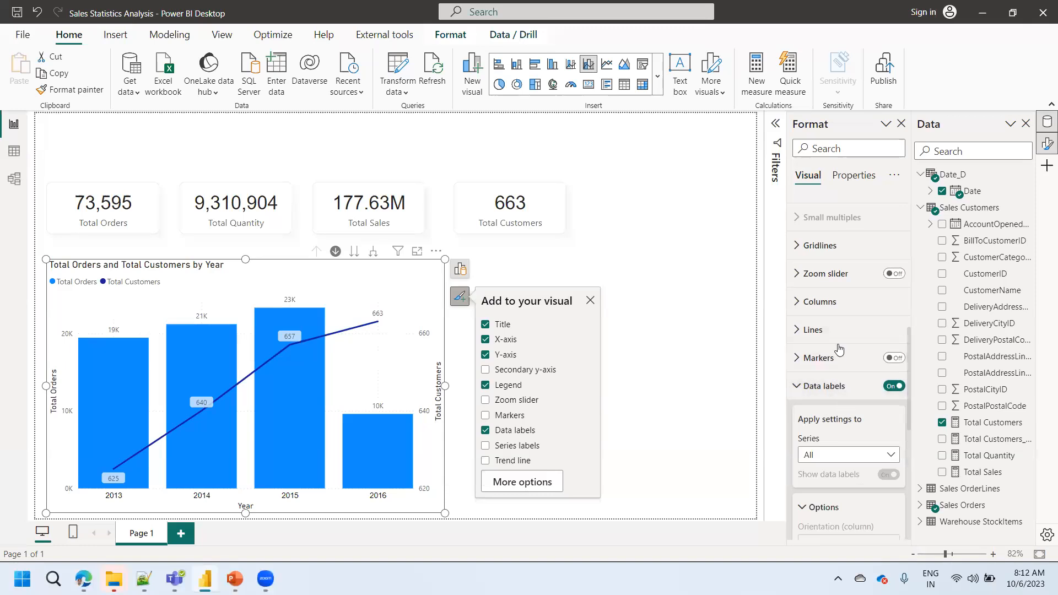
{"action": "scroll", "coordinate": [909, 359], "scroll_direction": "down", "scroll_amount": 2}
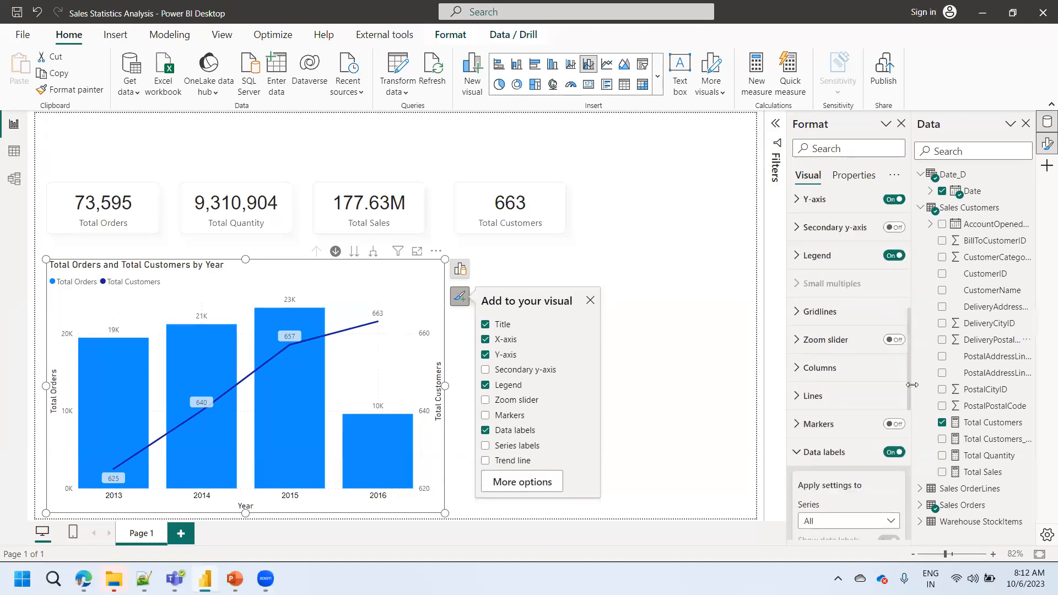
{"action": "scroll", "coordinate": [915, 365], "scroll_direction": "up", "scroll_amount": 2}
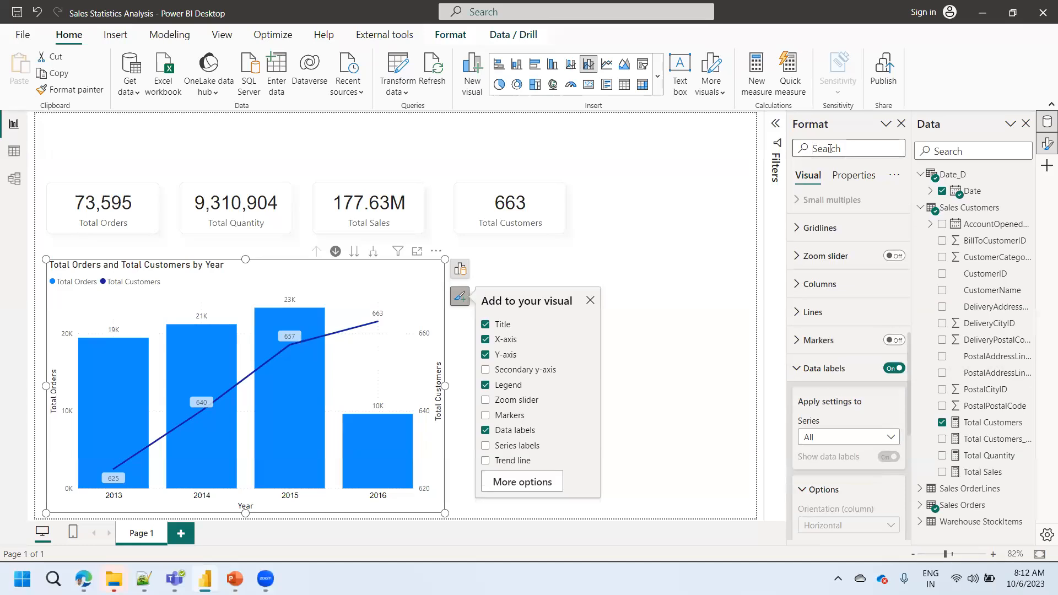
{"action": "type", "text": "data"}
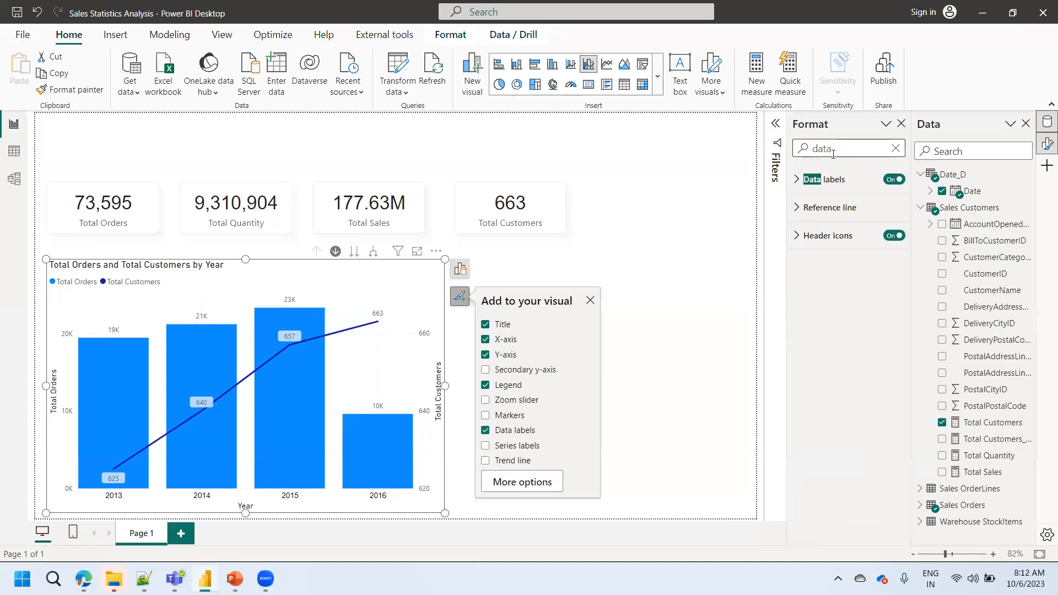
{"action": "left_click", "coordinate": [795, 186]}
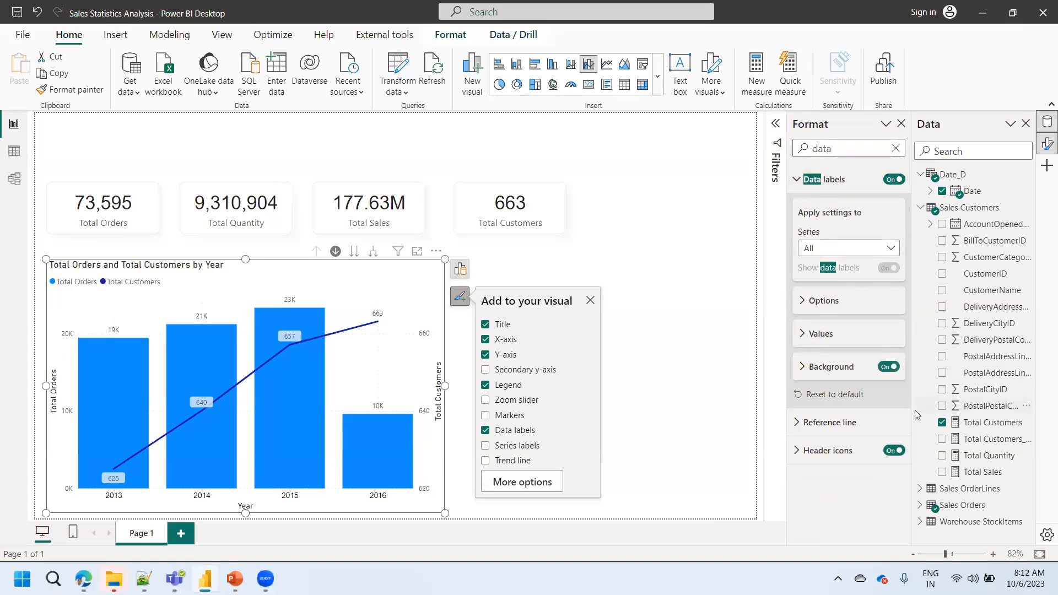
- Set the font of the combo chart's data label values to Arial, size 10, in black
{"action": "left_click", "coordinate": [810, 335]}
{"action": "left_click", "coordinate": [850, 375]}
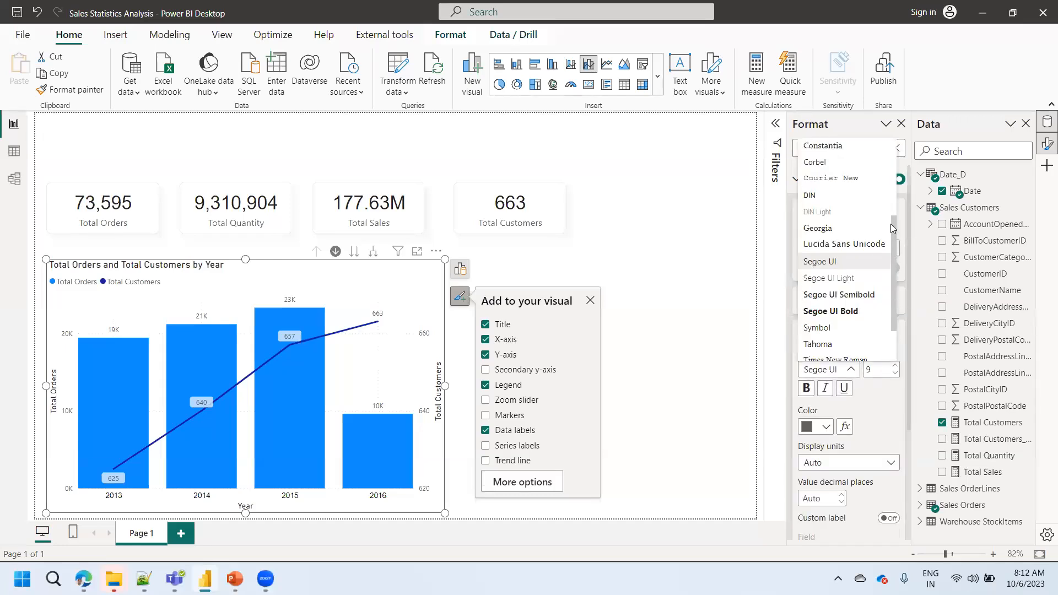
{"action": "scroll", "coordinate": [881, 225], "scroll_direction": "up", "scroll_amount": 3}
{"action": "left_click", "coordinate": [858, 314]}
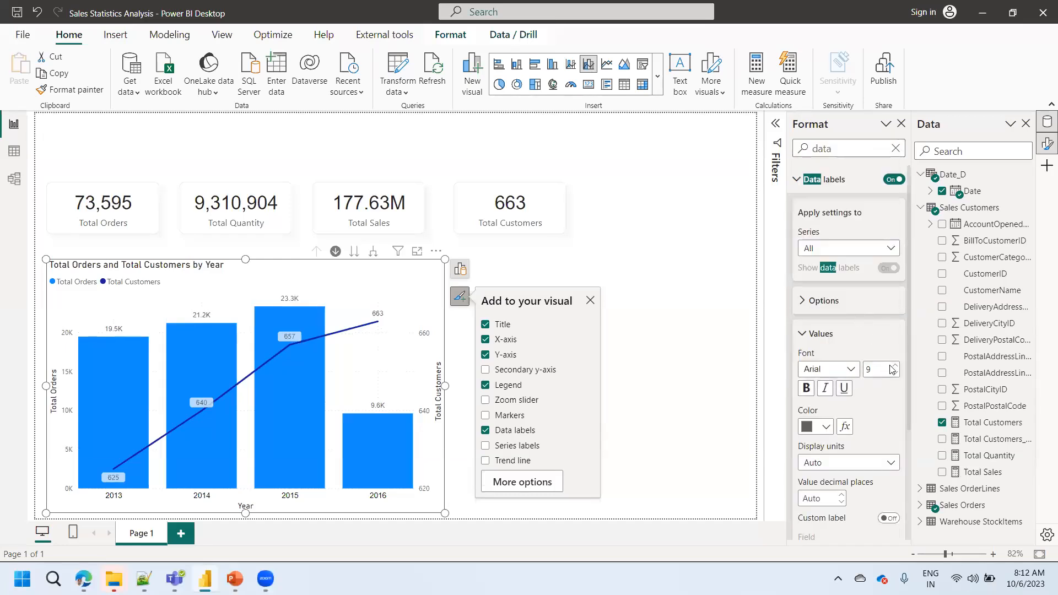
{"action": "left_click", "coordinate": [823, 427]}
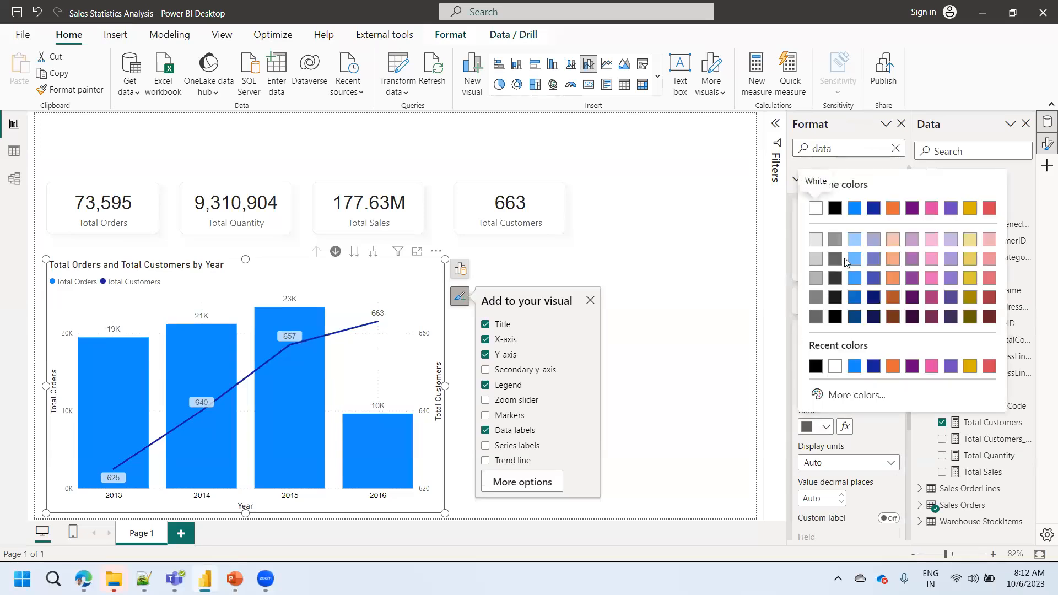
{"action": "left_click", "coordinate": [835, 208]}
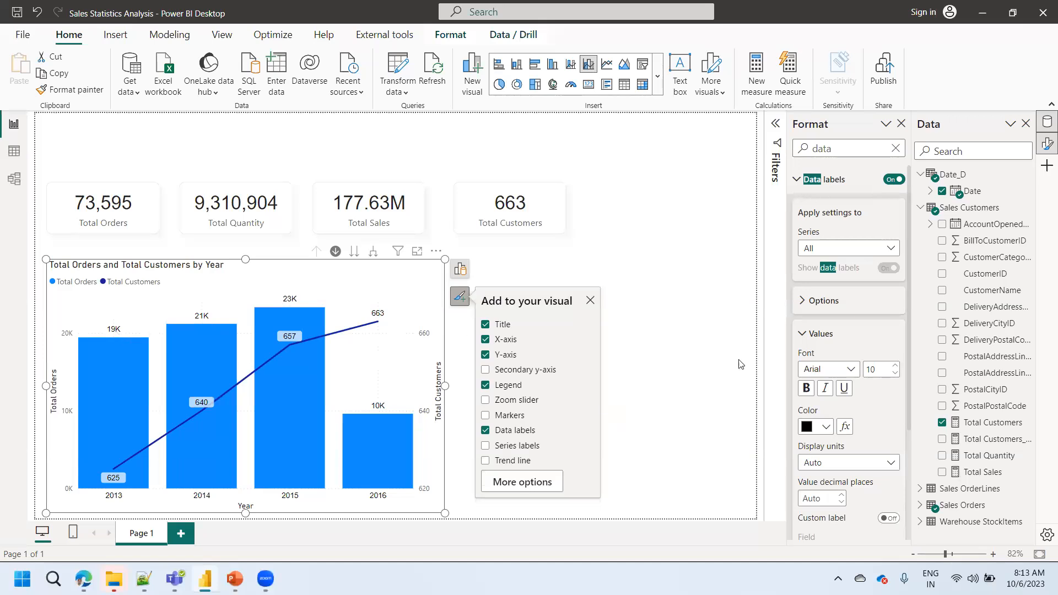
- Set the data labels' display units to None and deselect the chart
{"action": "left_click", "coordinate": [824, 467]}
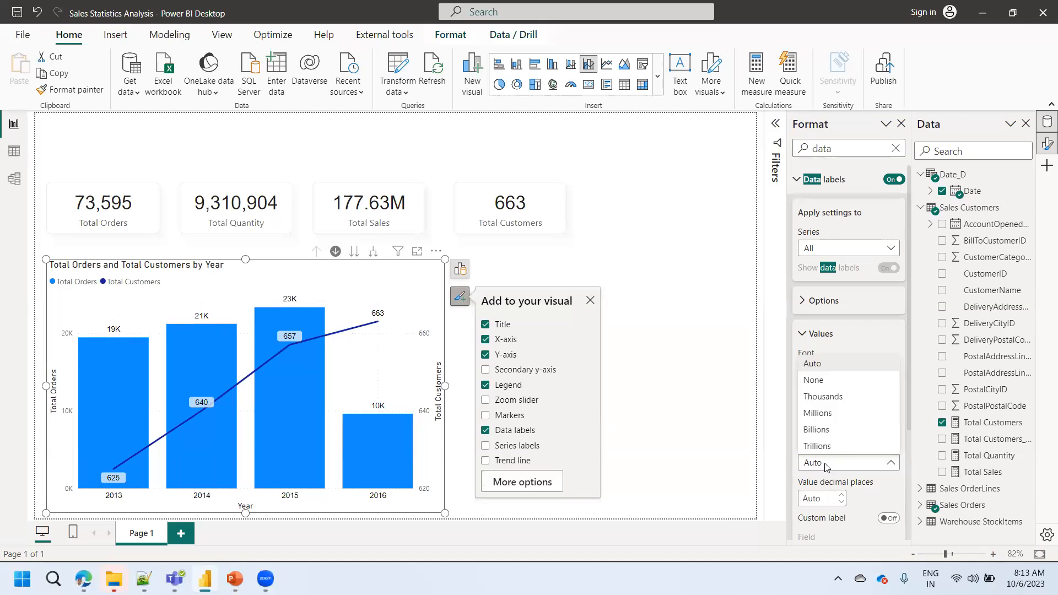
{"action": "left_click", "coordinate": [823, 382]}
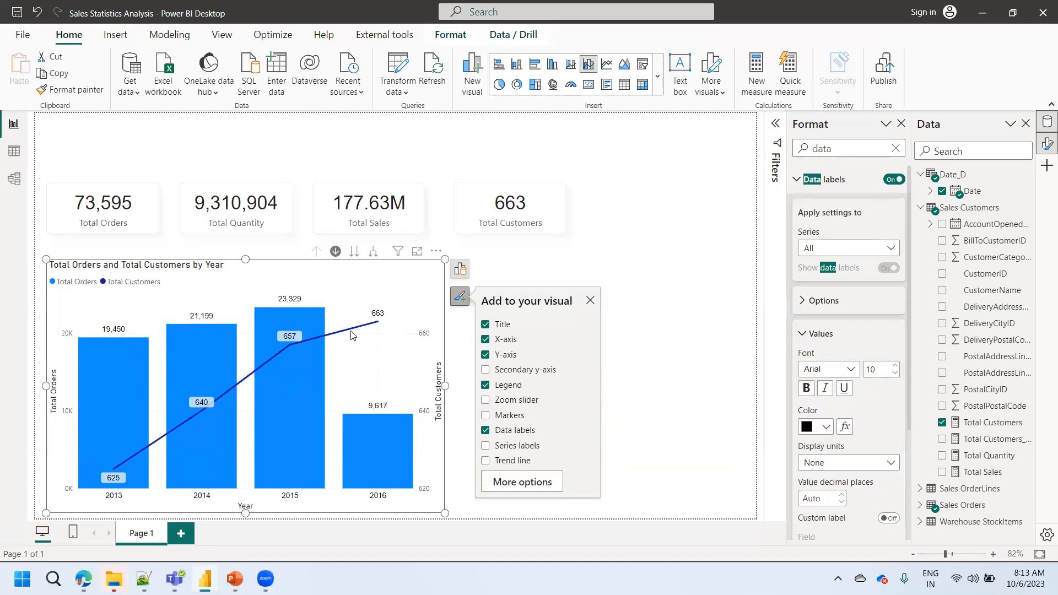
{"action": "mouse_move", "coordinate": [389, 419]}
{"action": "left_click", "coordinate": [449, 379]}
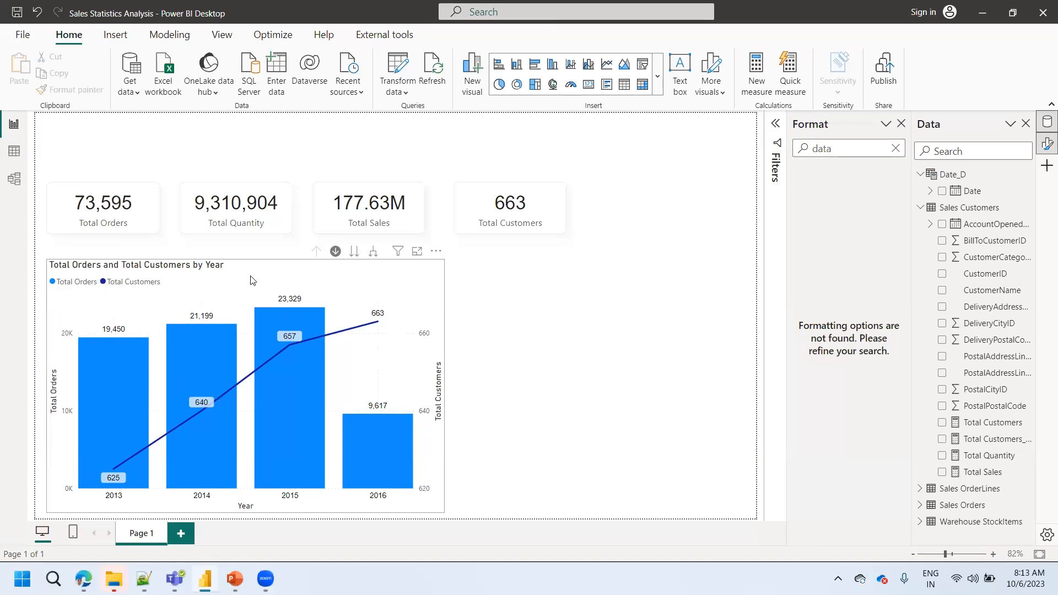
- Select the combo chart, search its format settings for "lege" and expand the Legend options
{"action": "left_click", "coordinate": [227, 288]}
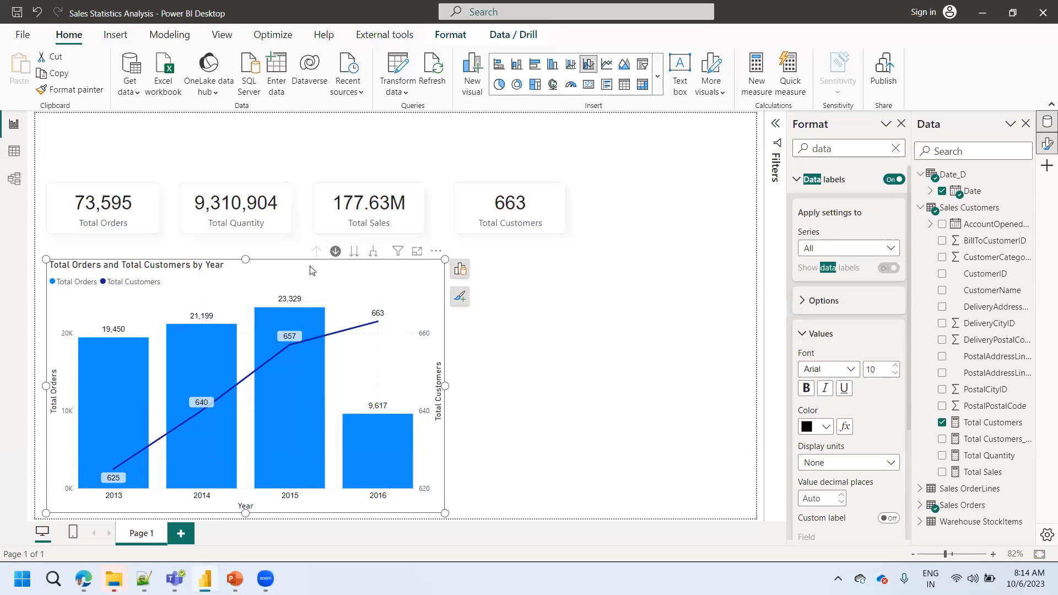
{"action": "left_click", "coordinate": [459, 297]}
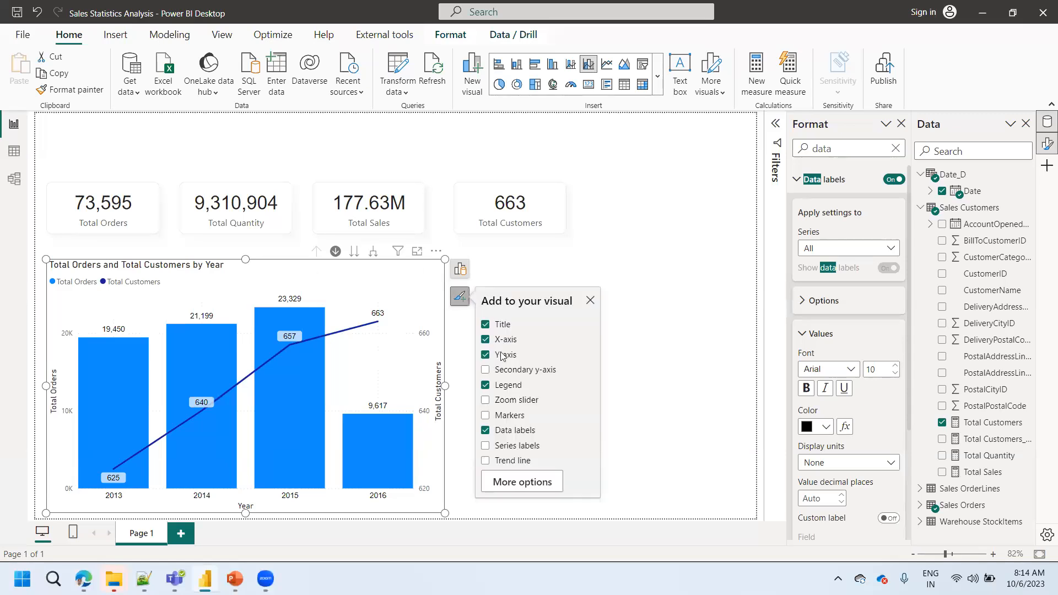
{"action": "left_click", "coordinate": [521, 487]}
{"action": "key", "text": "ctrl+a"}
{"action": "type", "text": "lege"}
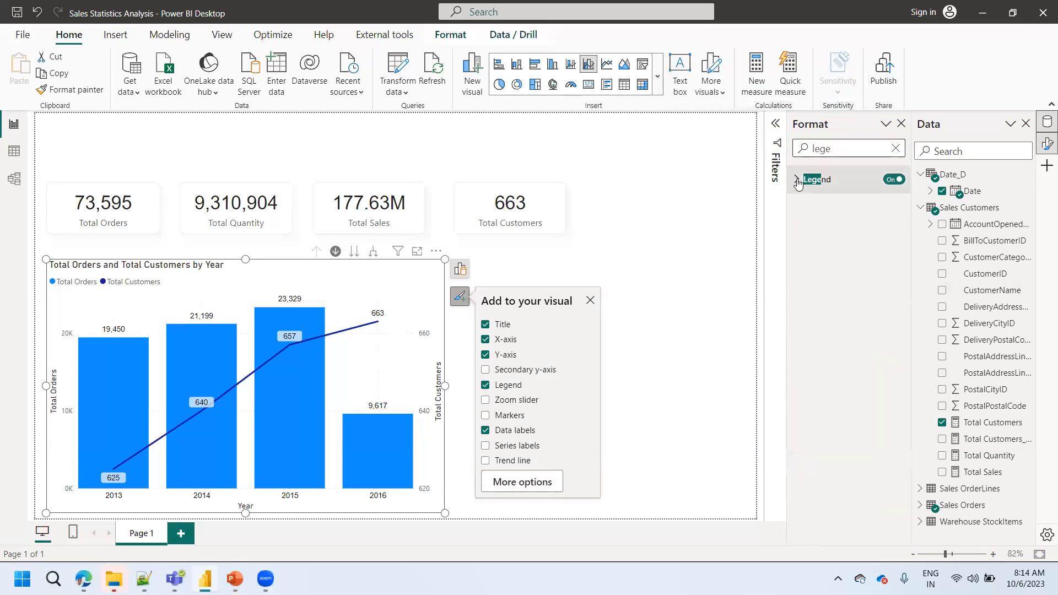
{"action": "left_click", "coordinate": [817, 180]}
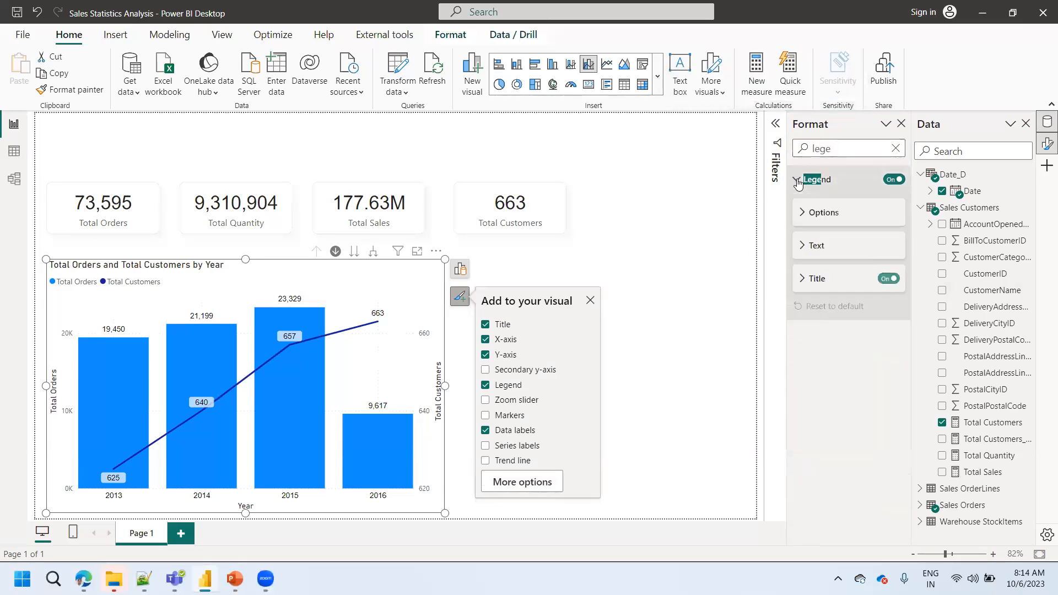
- Set the combo chart's legend position to Top center
{"action": "left_click", "coordinate": [812, 215]}
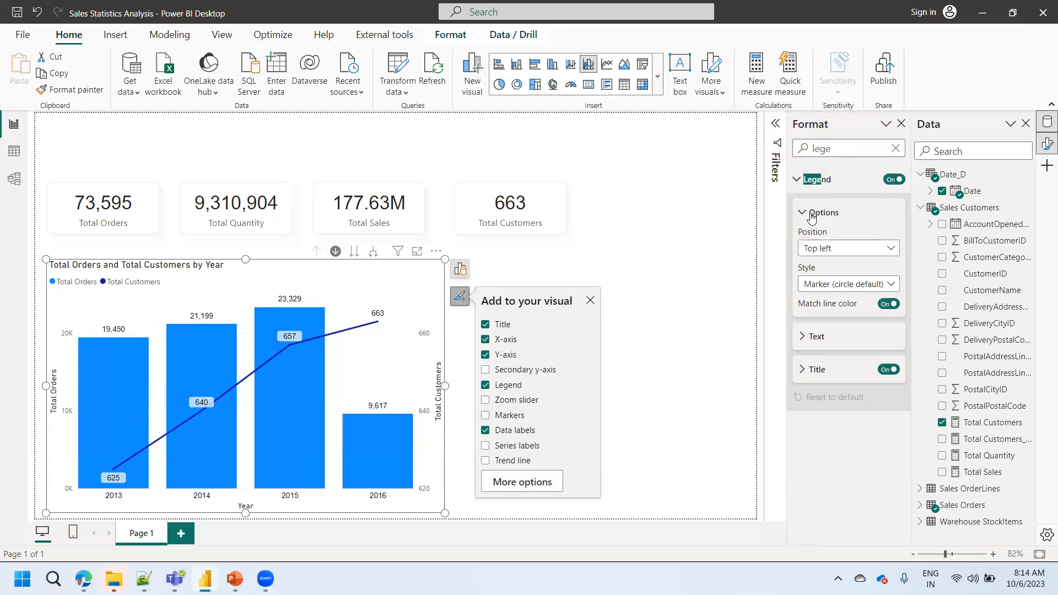
{"action": "left_click", "coordinate": [833, 260]}
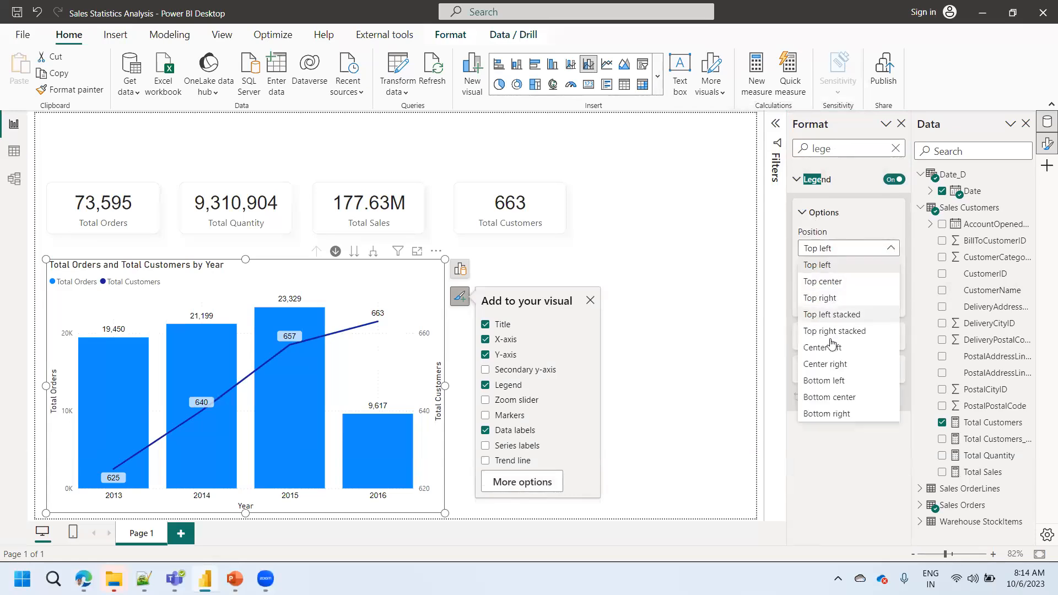
{"action": "left_click", "coordinate": [829, 282]}
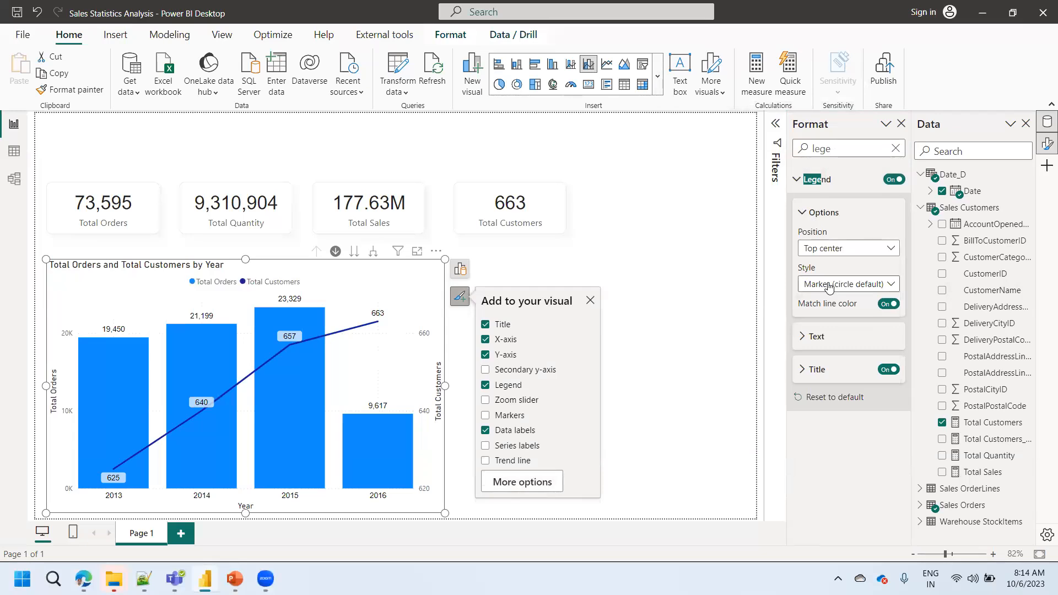
- Format the legend text as Arial, size 12, in black
{"action": "left_click", "coordinate": [817, 339]}
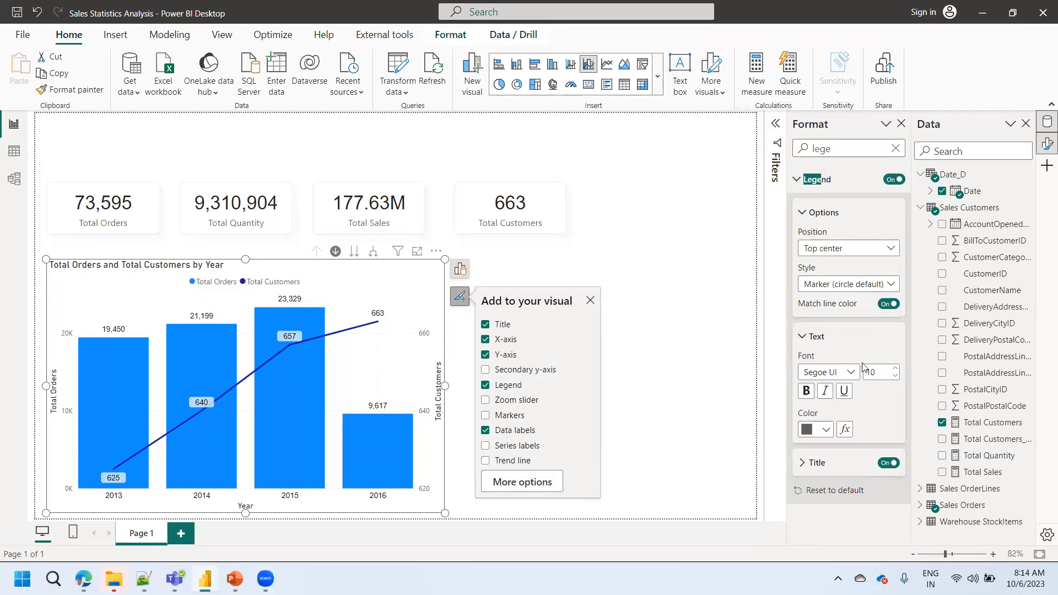
{"action": "left_click", "coordinate": [895, 369]}
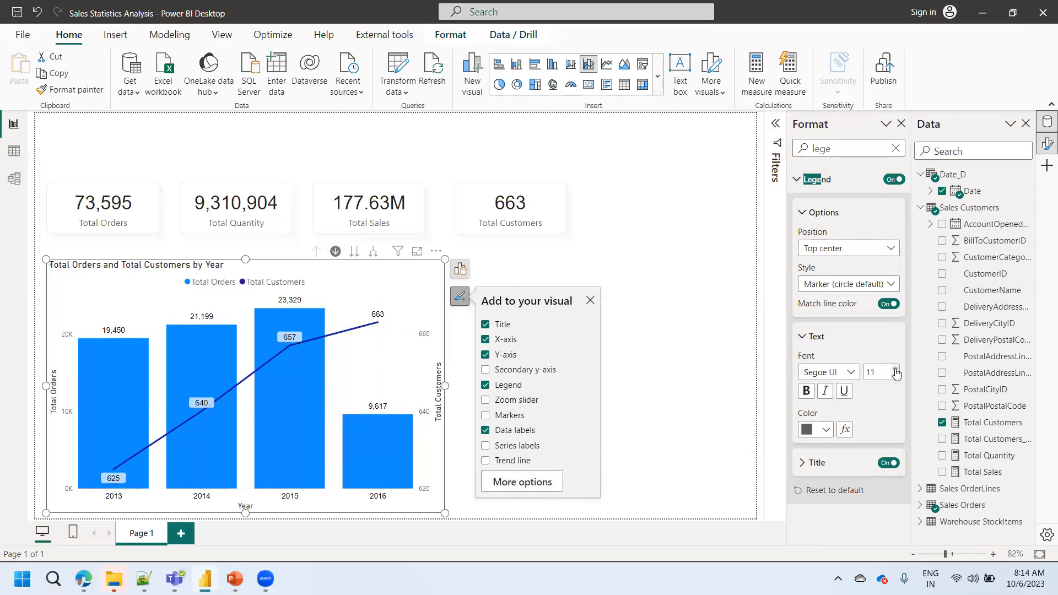
{"action": "left_click", "coordinate": [846, 375]}
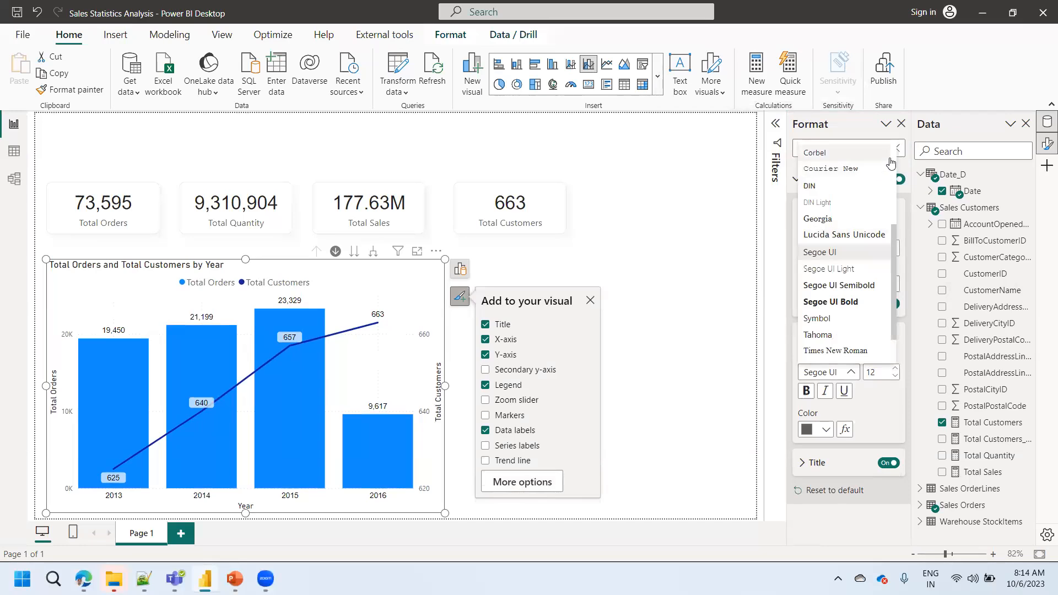
{"action": "left_click", "coordinate": [895, 155]}
{"action": "scroll", "coordinate": [825, 153], "scroll_direction": "up", "scroll_amount": 1}
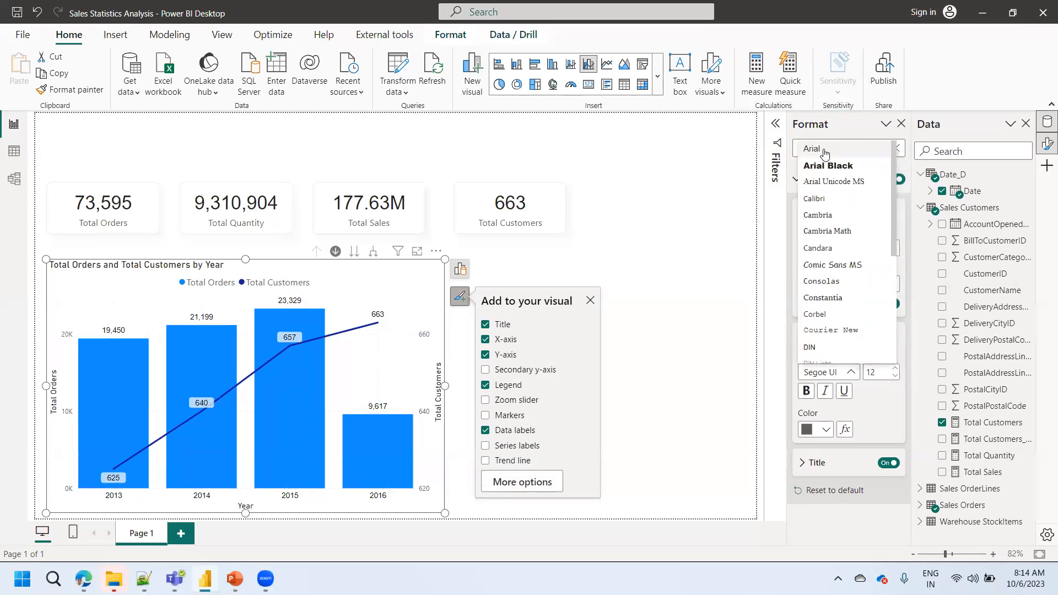
{"action": "left_click", "coordinate": [824, 154]}
{"action": "left_click", "coordinate": [816, 433]}
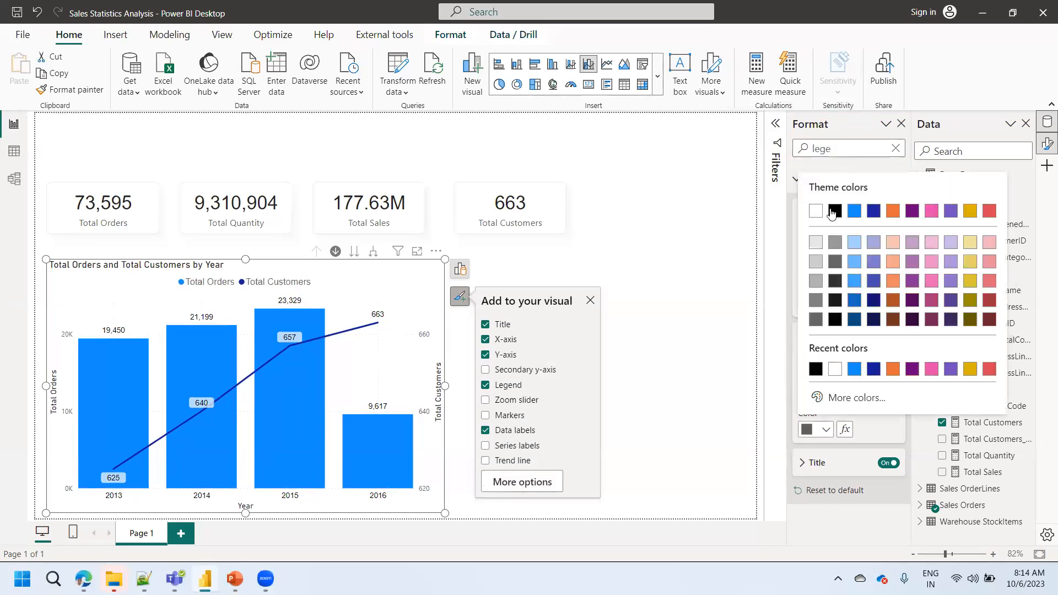
{"action": "left_click", "coordinate": [833, 212]}
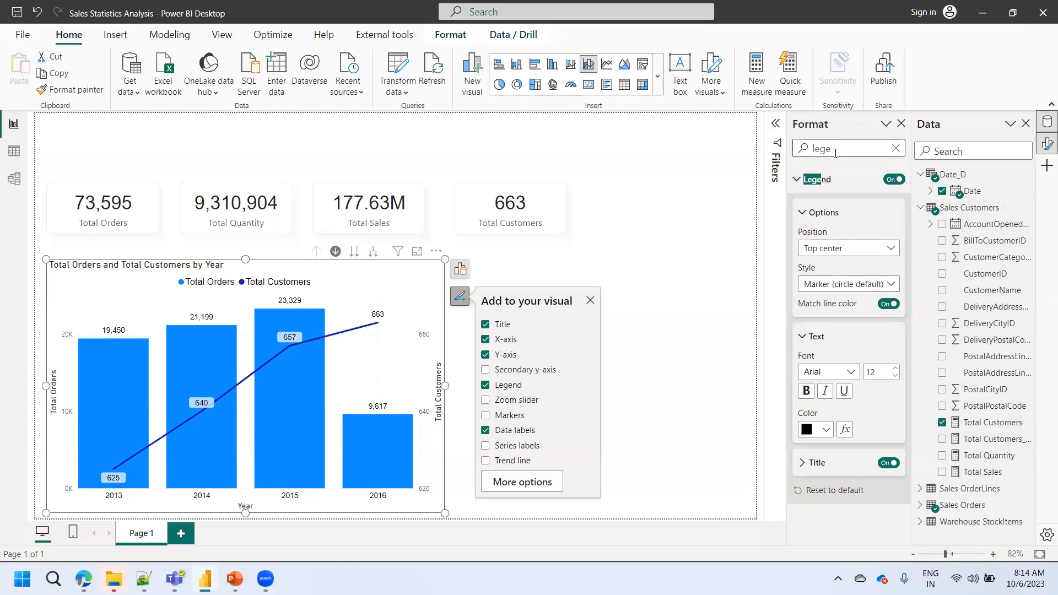
- Try the Line style for the legend, set it back to Marker (circle default) and deselect the chart
{"action": "right_click", "coordinate": [827, 285]}
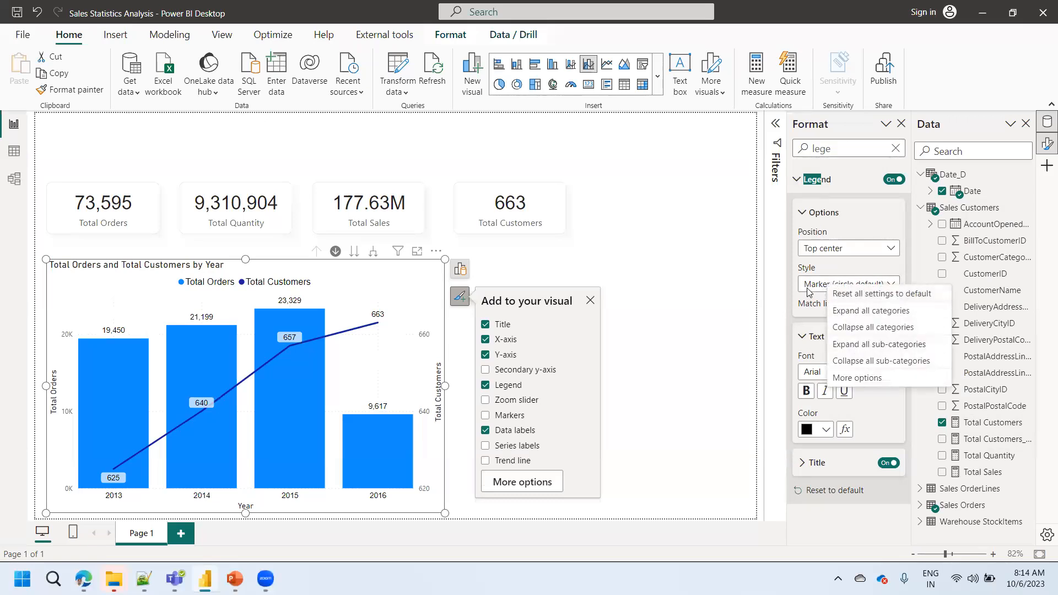
{"action": "left_click", "coordinate": [818, 286]}
{"action": "left_click", "coordinate": [819, 287]}
{"action": "left_click", "coordinate": [818, 287]}
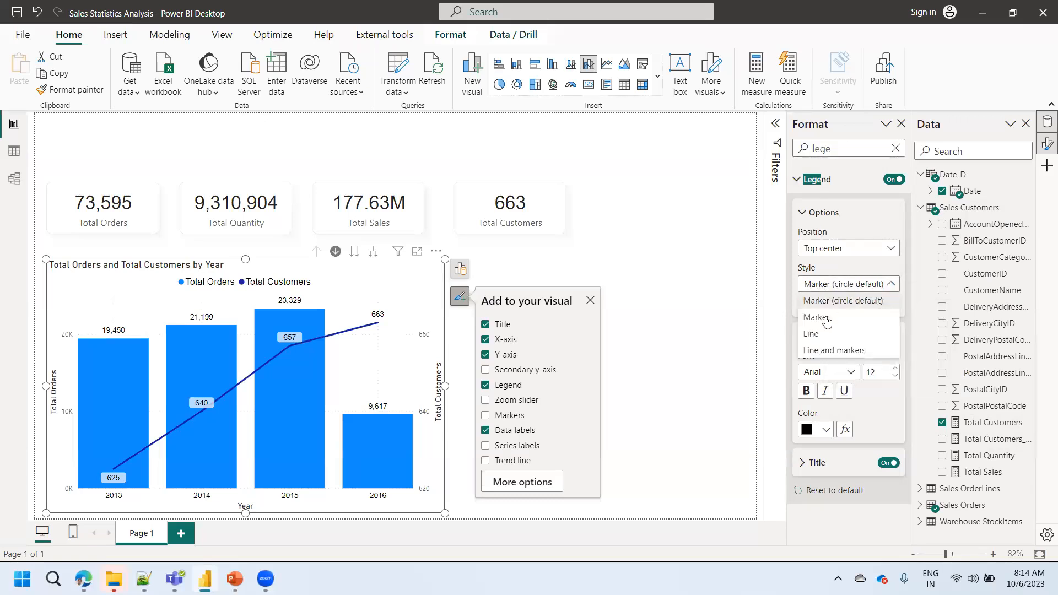
{"action": "left_click", "coordinate": [817, 335]}
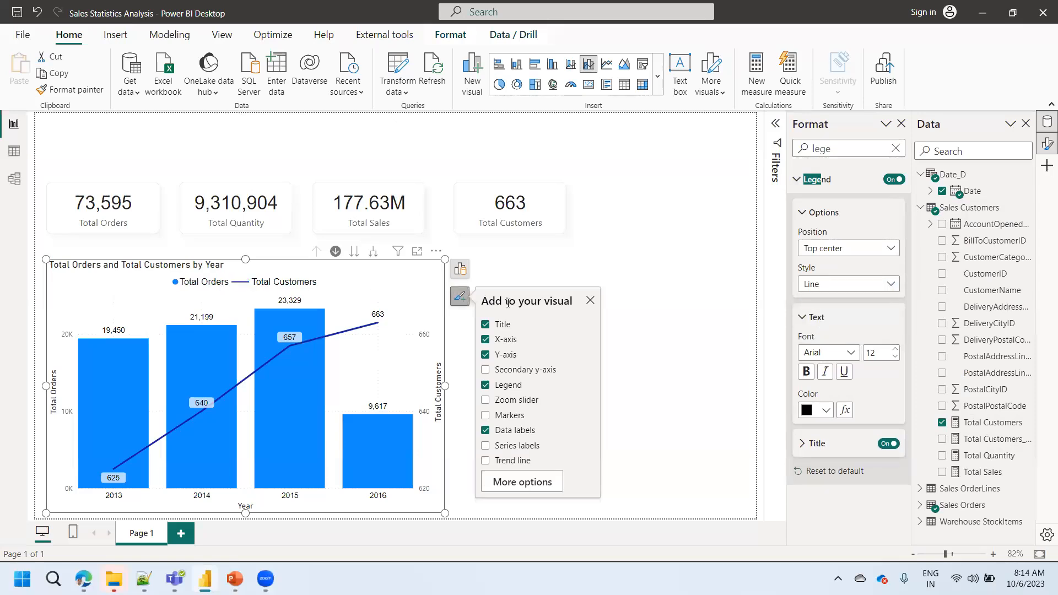
{"action": "left_click", "coordinate": [836, 284]}
{"action": "left_click", "coordinate": [829, 302]}
{"action": "left_click", "coordinate": [681, 365]}
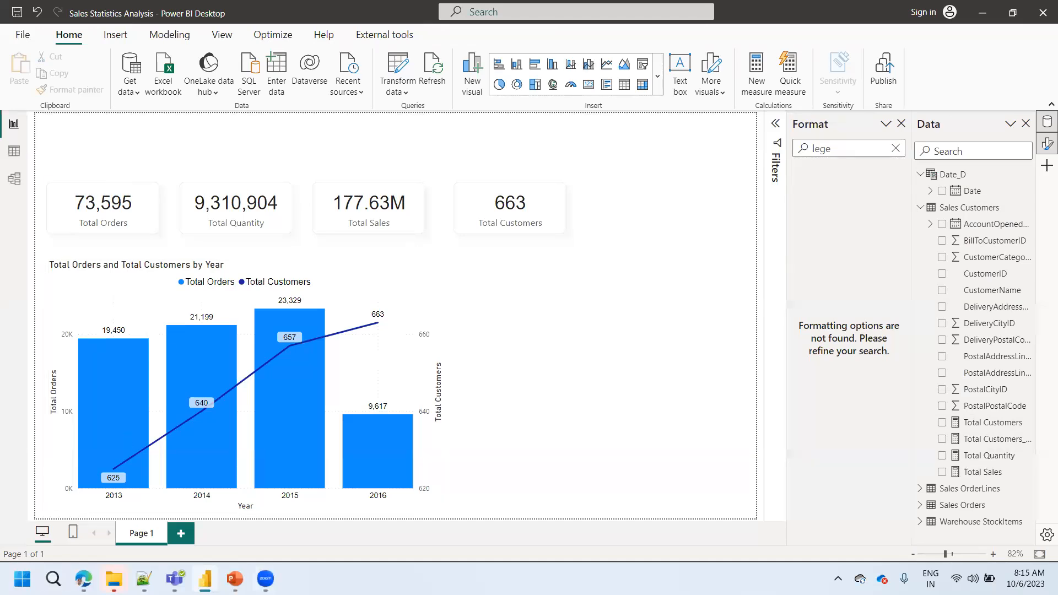
- Switch to PowerPoint to view the reference Sales Statistics dashboard slide and return to the Power BI report
{"action": "left_click", "coordinate": [235, 579]}
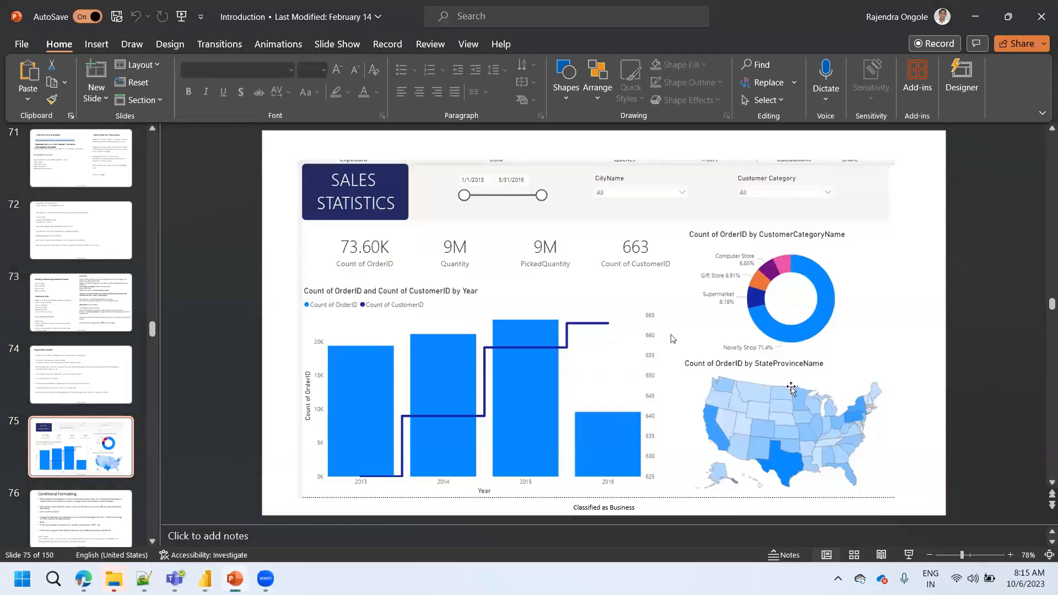
{"action": "left_click", "coordinate": [973, 18]}
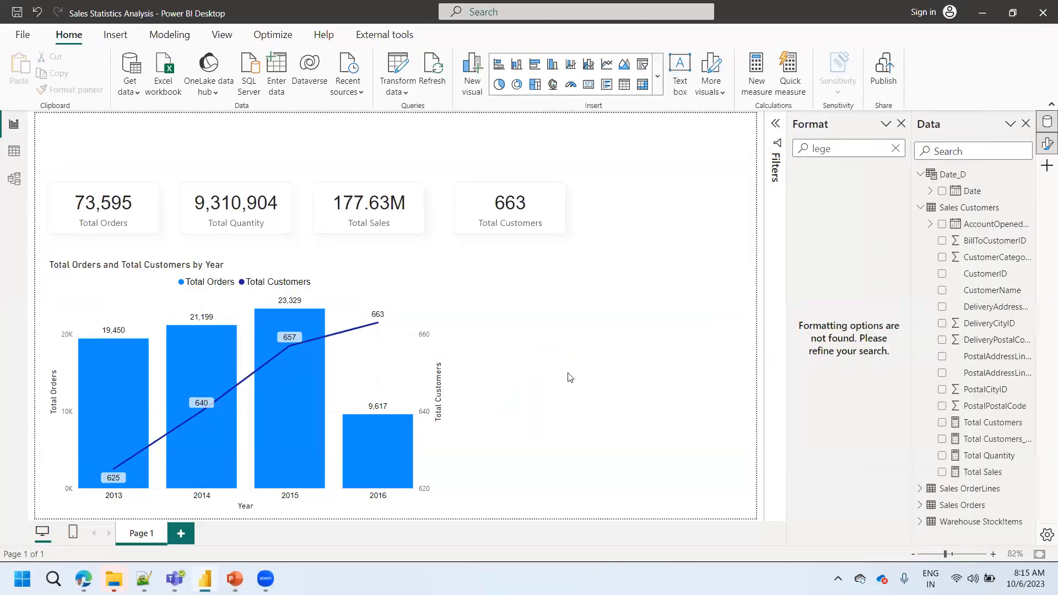
- Review the list of loaded tables in Table view with Date_D collapsed, and return to the report view
{"action": "left_click", "coordinate": [19, 159]}
{"action": "left_click", "coordinate": [902, 241]}
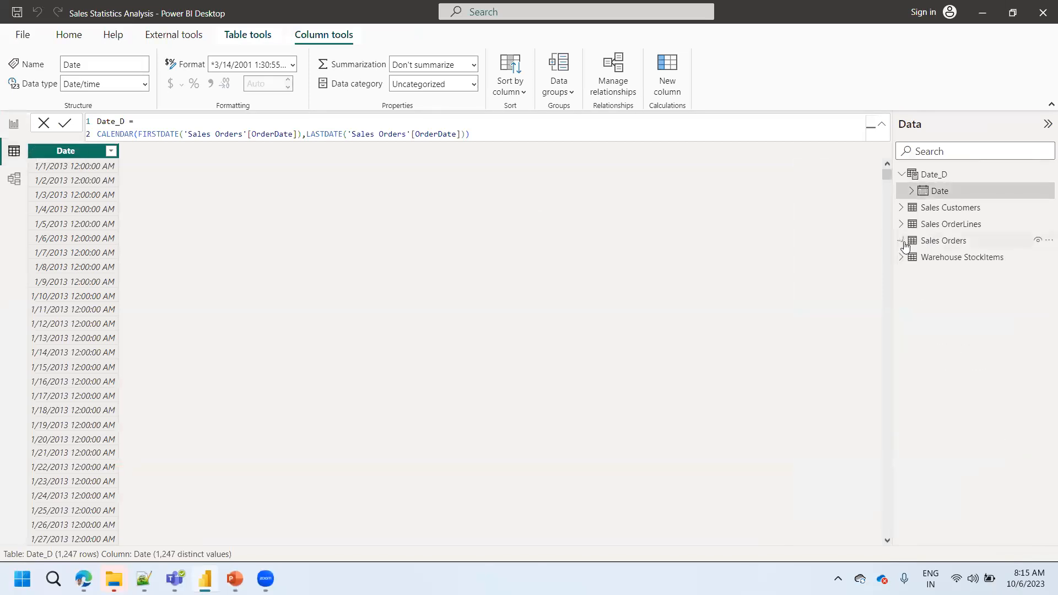
{"action": "left_click", "coordinate": [901, 174]}
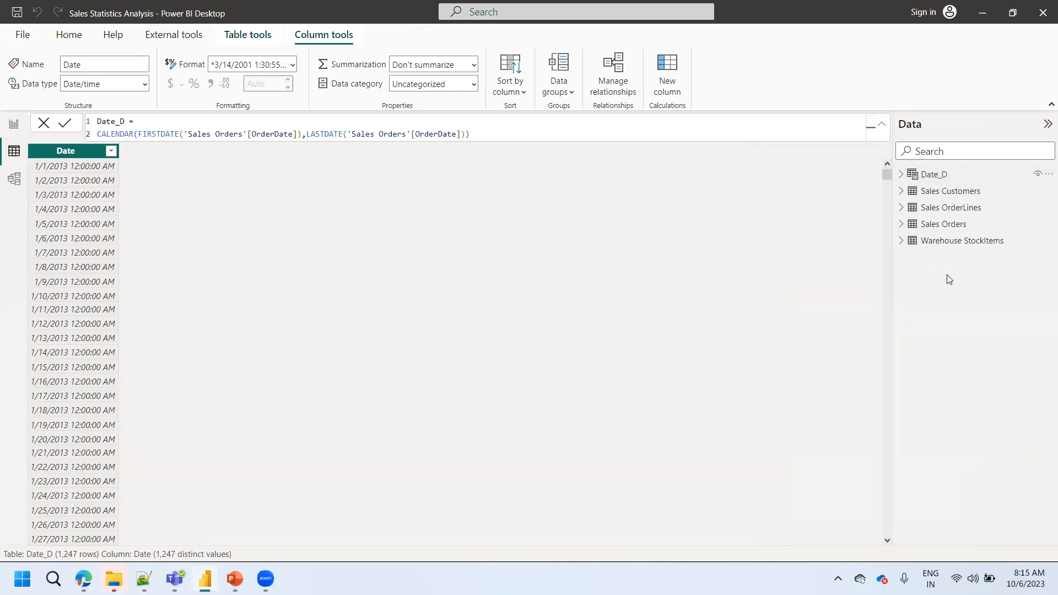
{"action": "left_click", "coordinate": [15, 125]}
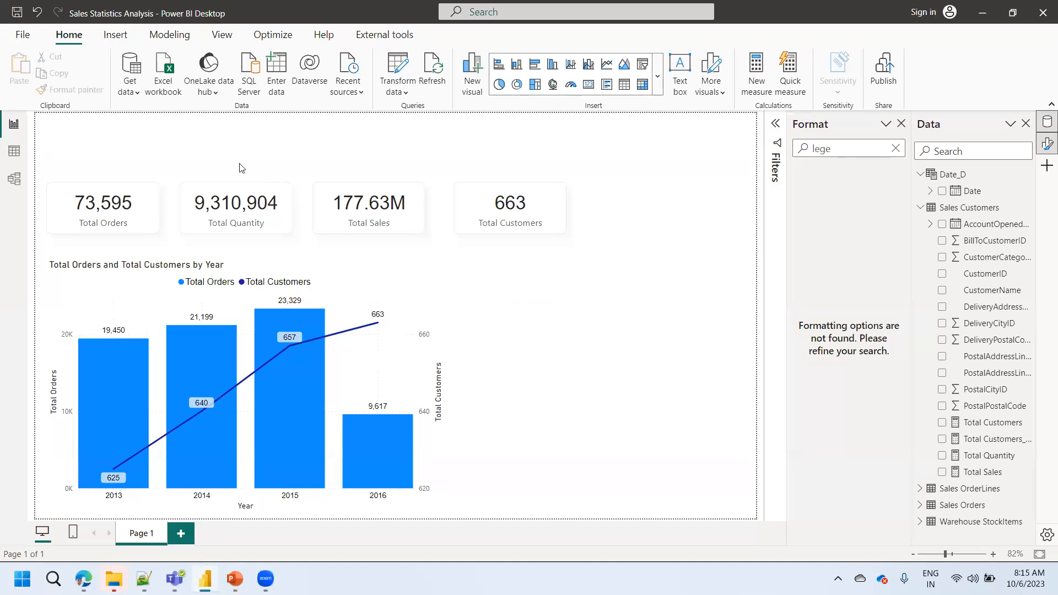
{"action": "left_click", "coordinate": [130, 91]}
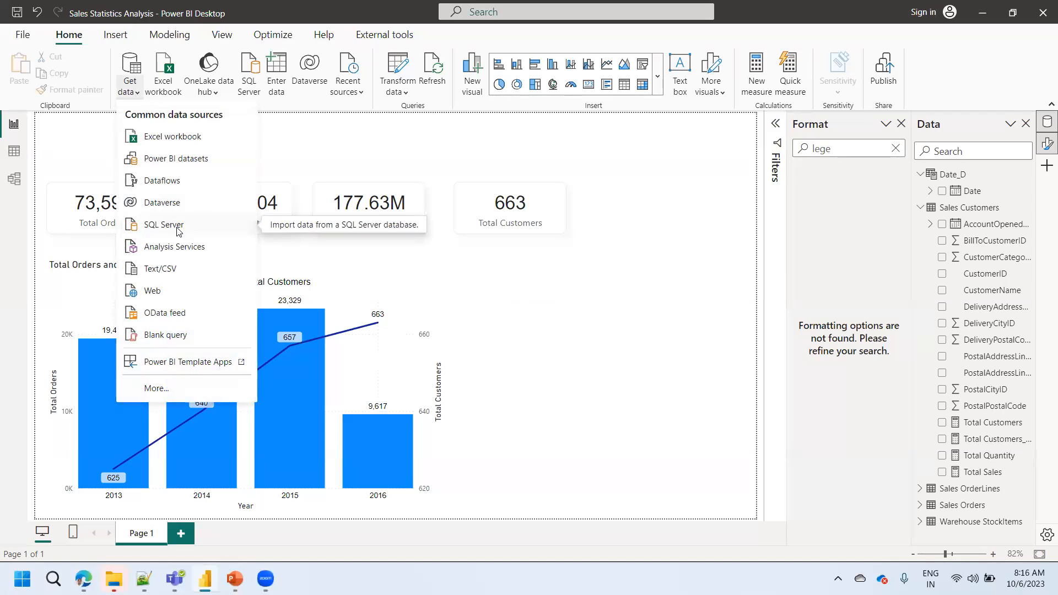
{"action": "left_click", "coordinate": [132, 95]}
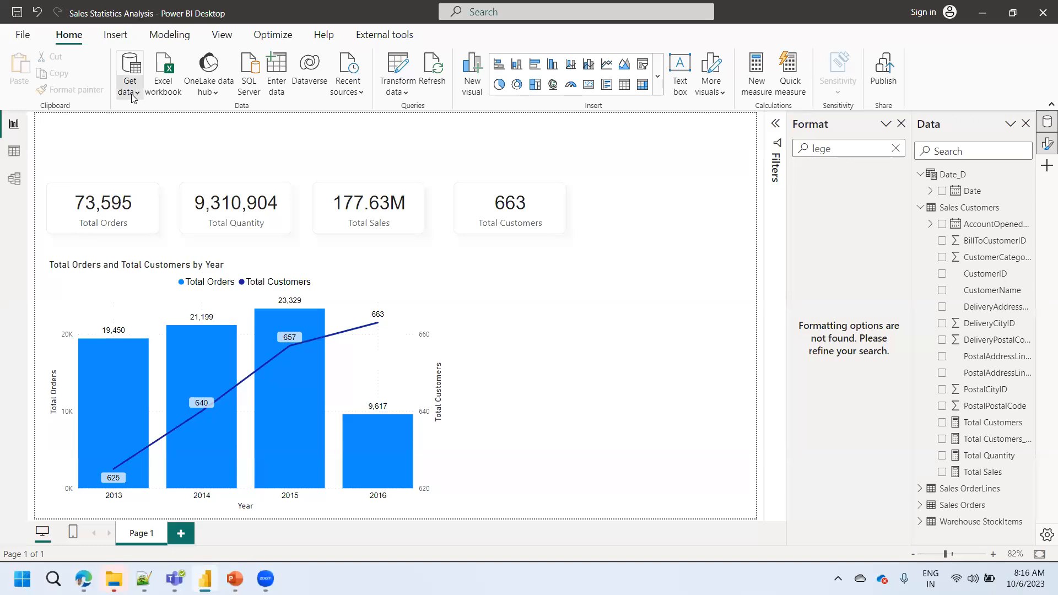
{"action": "left_click", "coordinate": [132, 95]}
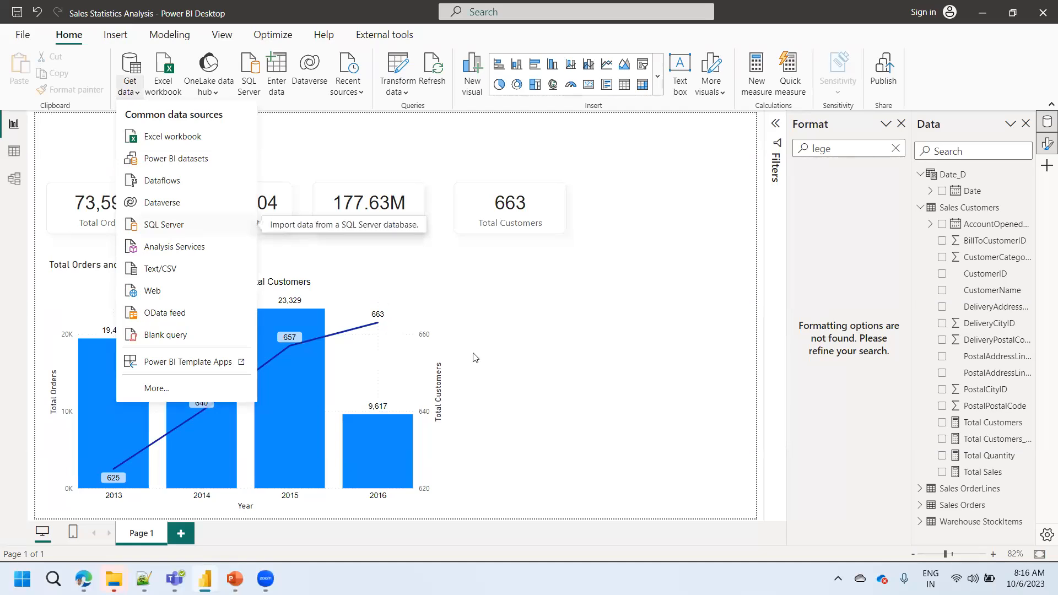
{"action": "left_click", "coordinate": [578, 426]}
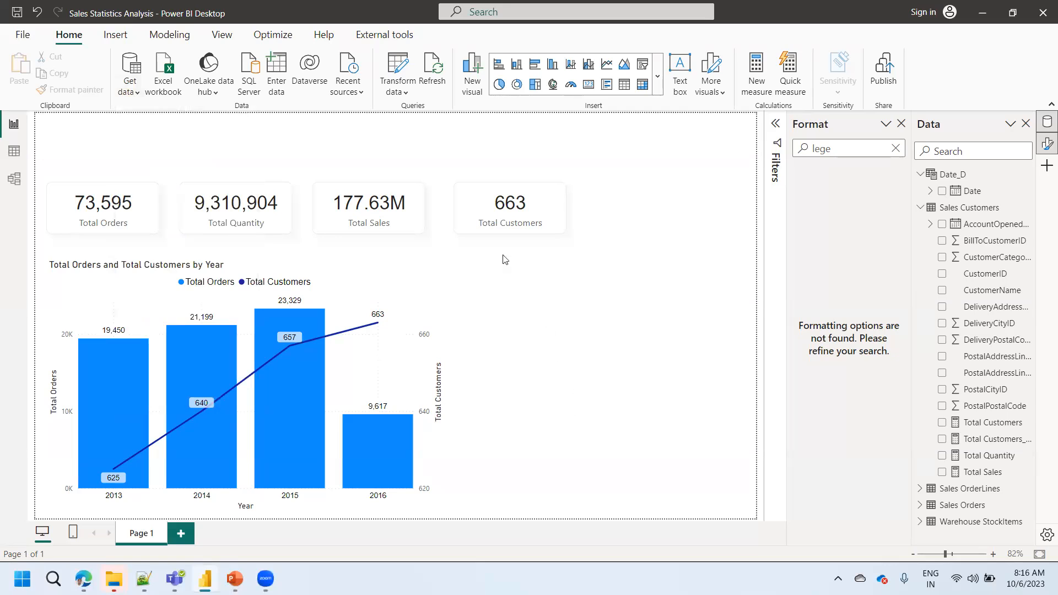
- Open the Power Query Editor and duplicate the Warehouse StockItems query
{"action": "left_click", "coordinate": [400, 68]}
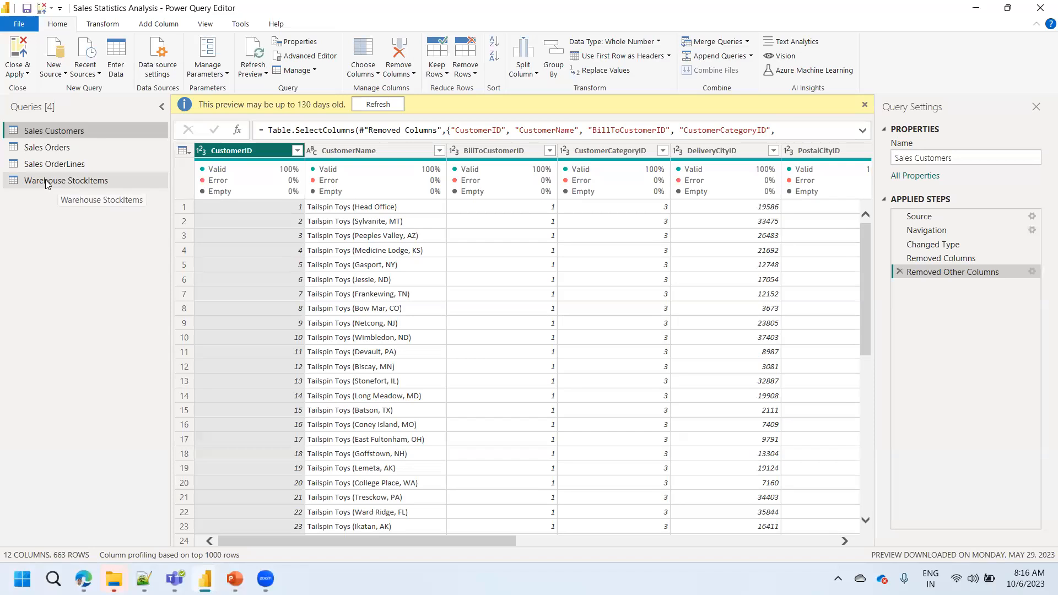
{"action": "right_click", "coordinate": [45, 179]}
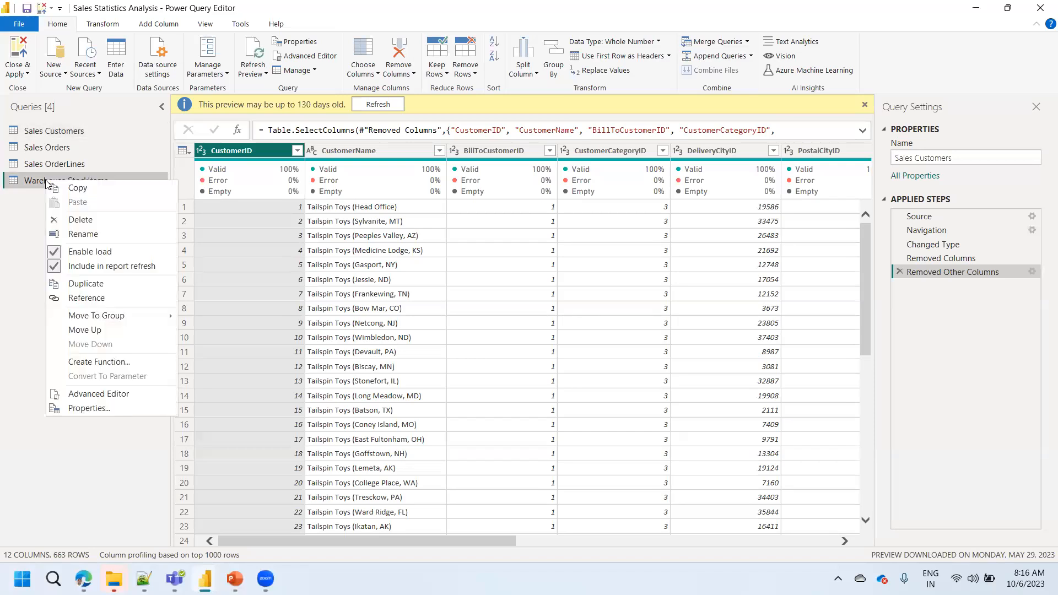
{"action": "left_click", "coordinate": [93, 285]}
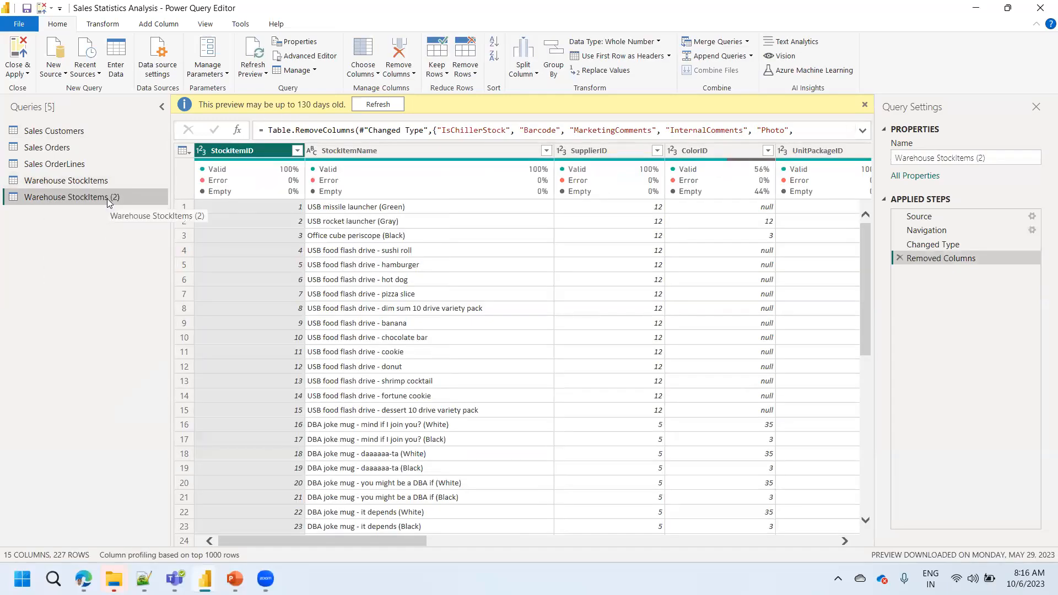
{"action": "double_click", "coordinate": [107, 199]}
{"action": "left_click", "coordinate": [102, 249]}
{"action": "left_click", "coordinate": [496, 304]}
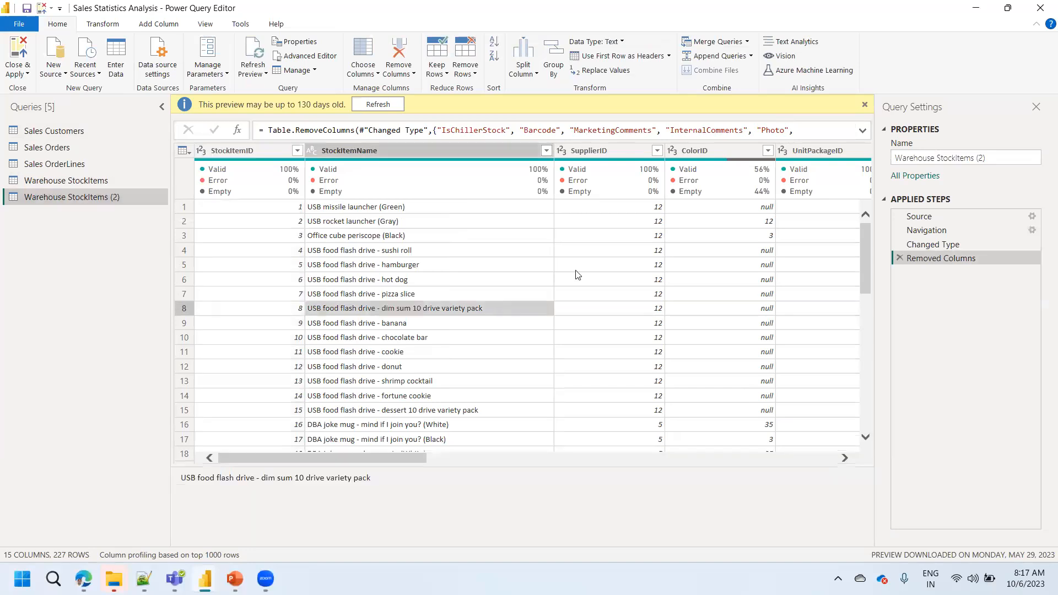
- Delete every applied step after Source in the duplicated query and open the table list of the SalesdataImporters database
{"action": "left_click", "coordinate": [900, 258]}
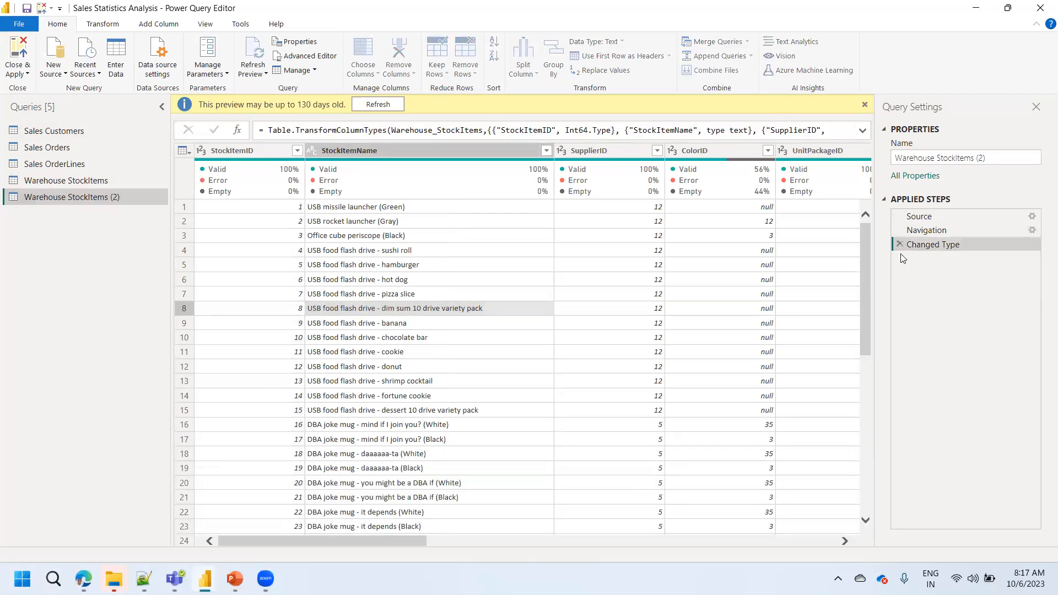
{"action": "left_click", "coordinate": [900, 243]}
{"action": "left_click", "coordinate": [900, 231]}
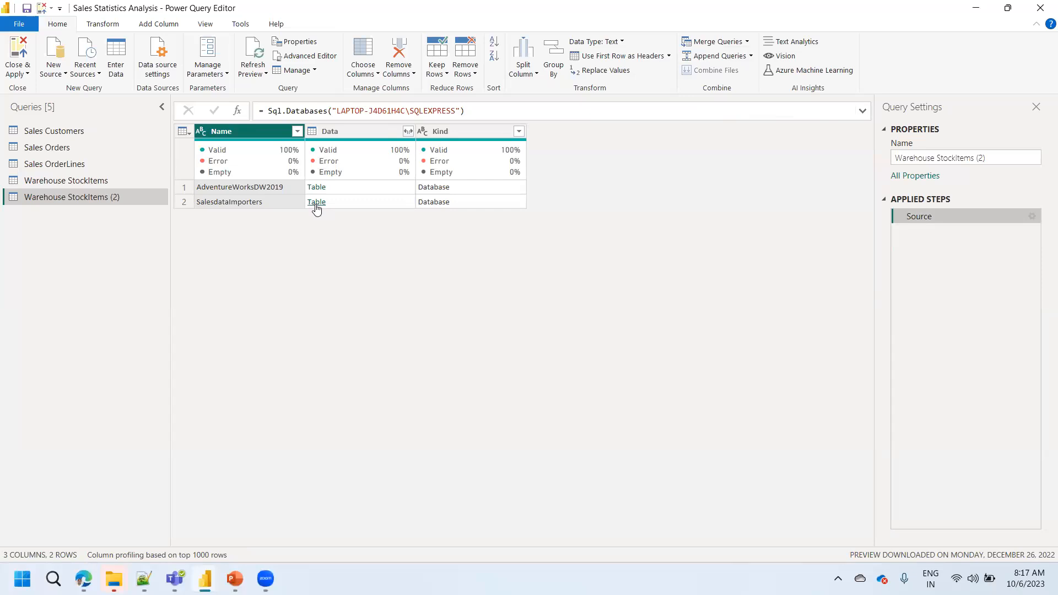
{"action": "left_click", "coordinate": [317, 202]}
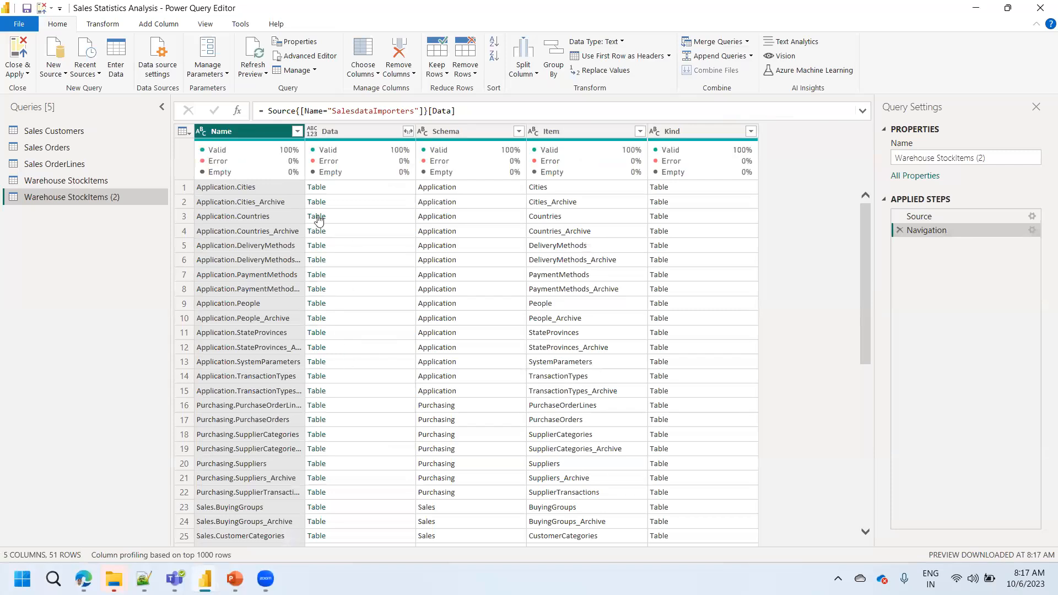
- Filter the Name column to Application.StateProvinces only and open that row's table
{"action": "left_click", "coordinate": [298, 132]}
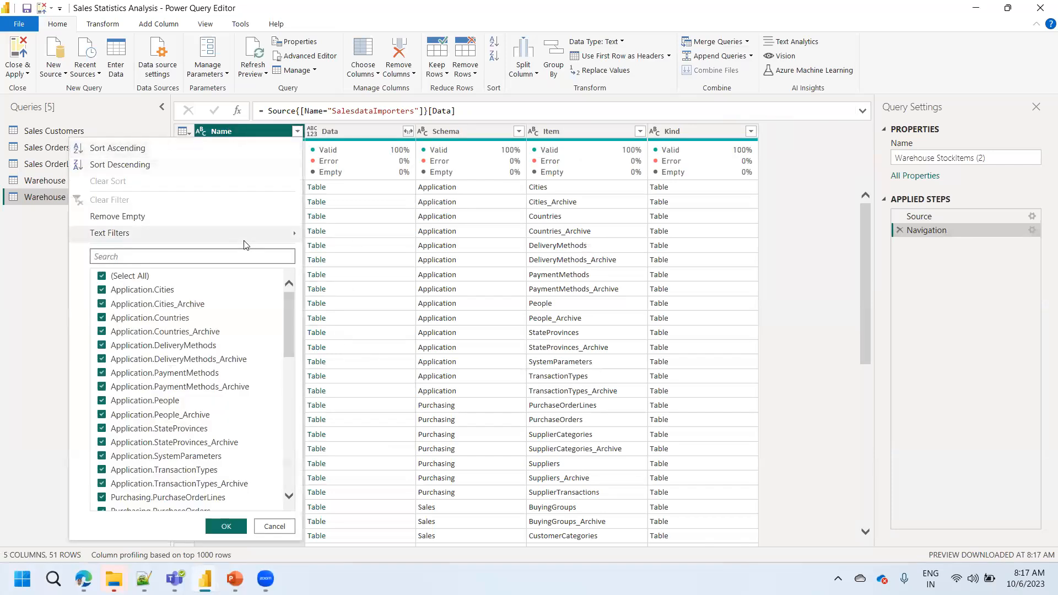
{"action": "type", "text": "state"}
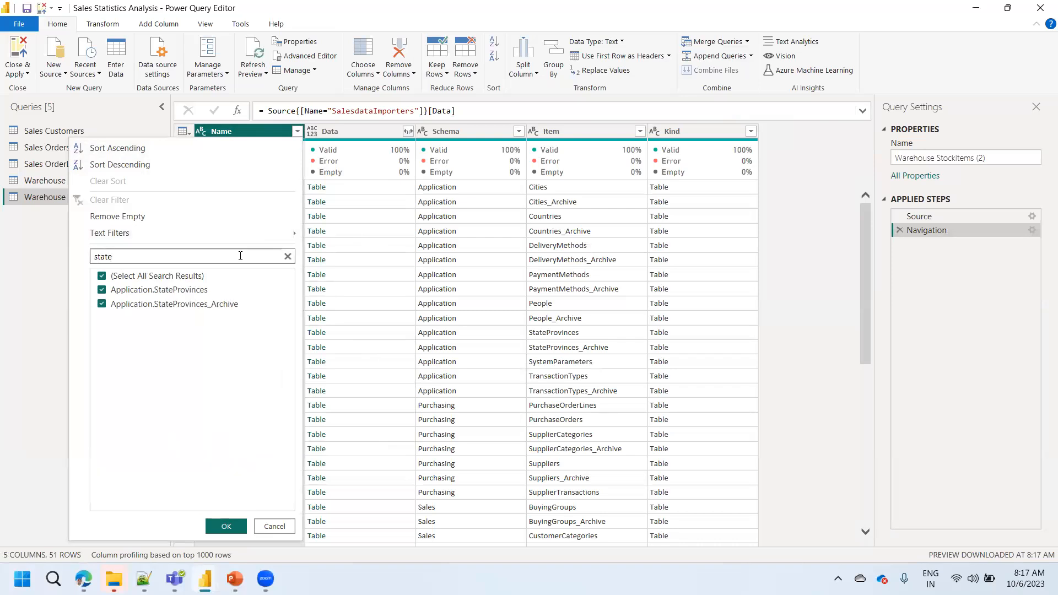
{"action": "left_click", "coordinate": [153, 300]}
{"action": "left_click", "coordinate": [226, 526]}
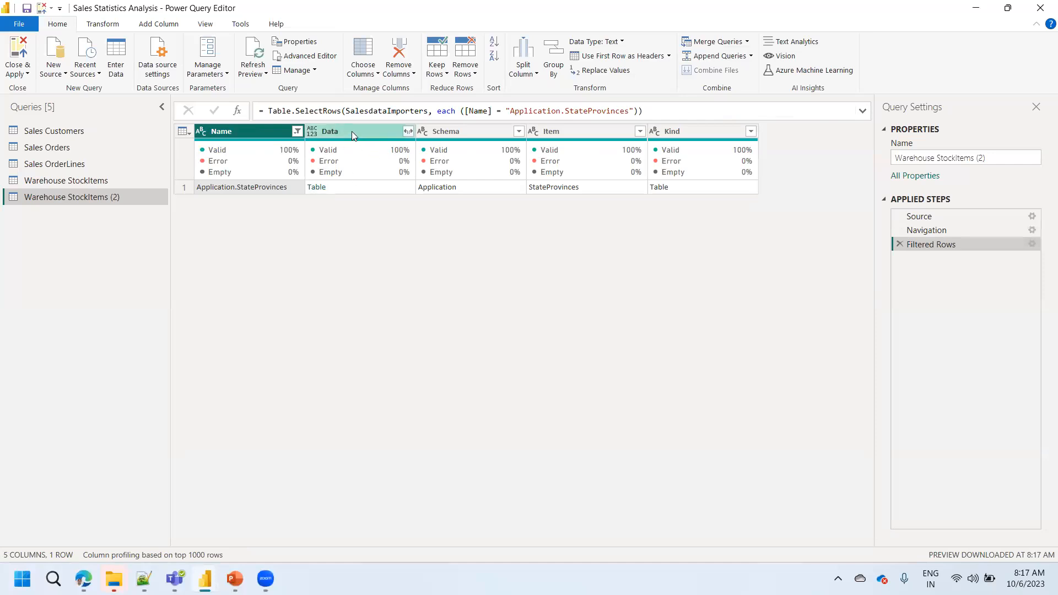
{"action": "left_click", "coordinate": [318, 188]}
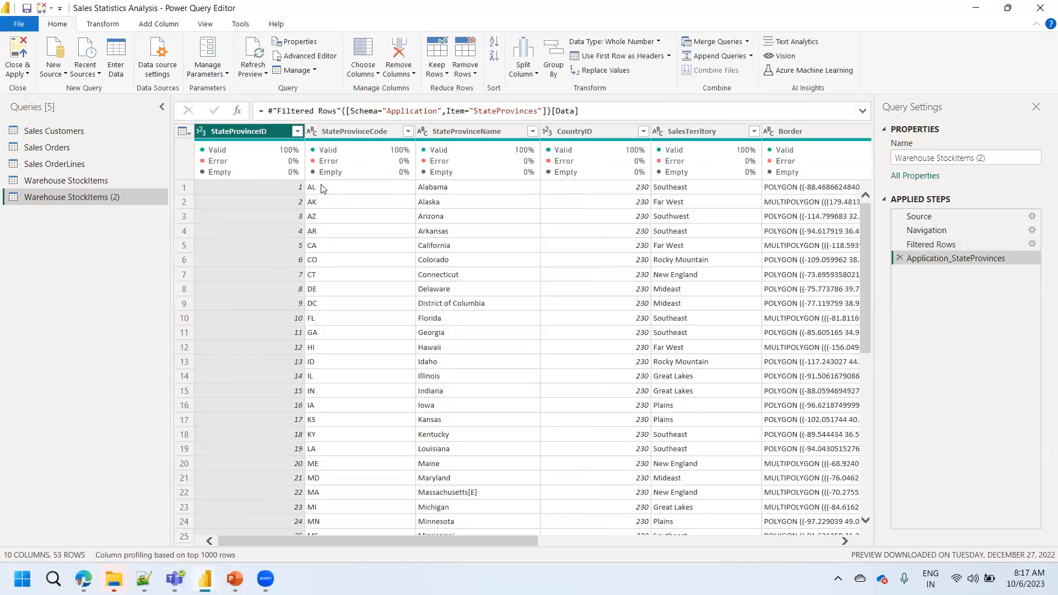
- Rename the duplicated query as StateProvinces, copying the name from the formula
{"action": "double_click", "coordinate": [498, 112]}
{"action": "key", "text": "ctrl+c"}
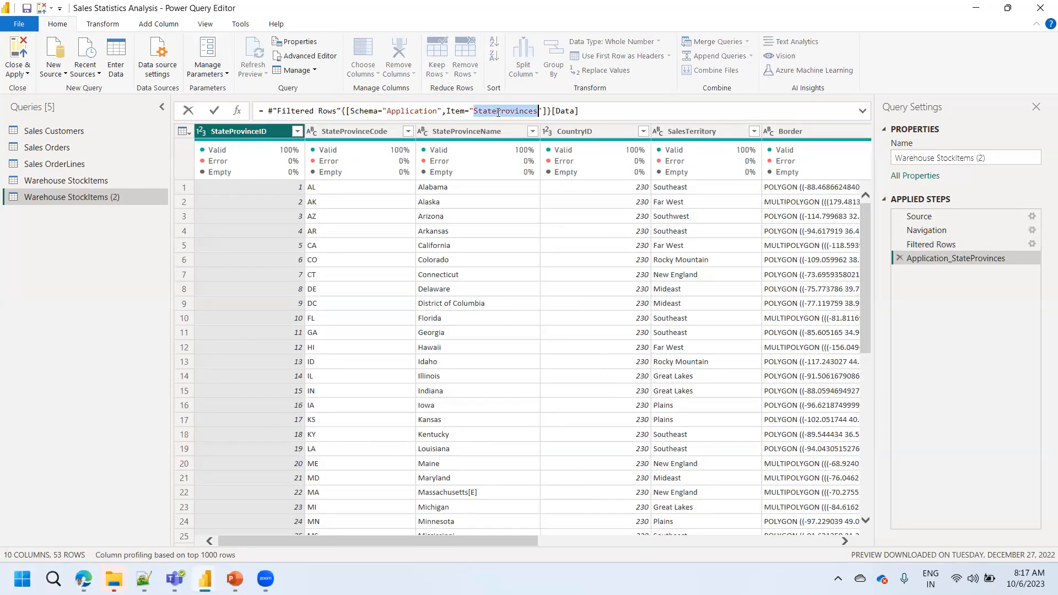
{"action": "double_click", "coordinate": [83, 199]}
{"action": "key", "text": "ctrl+v"}
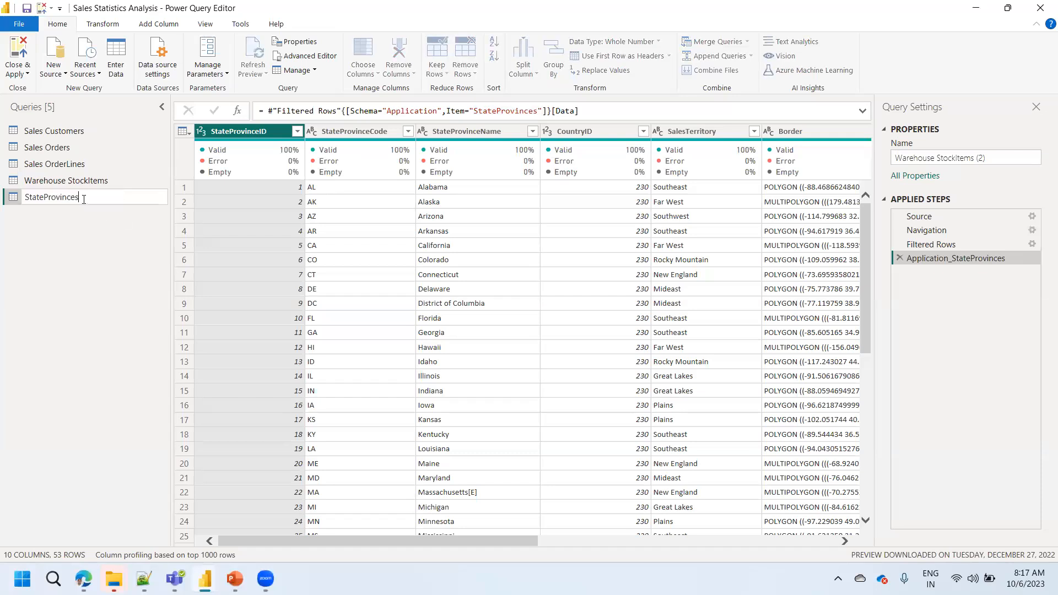
{"action": "left_click", "coordinate": [70, 265]}
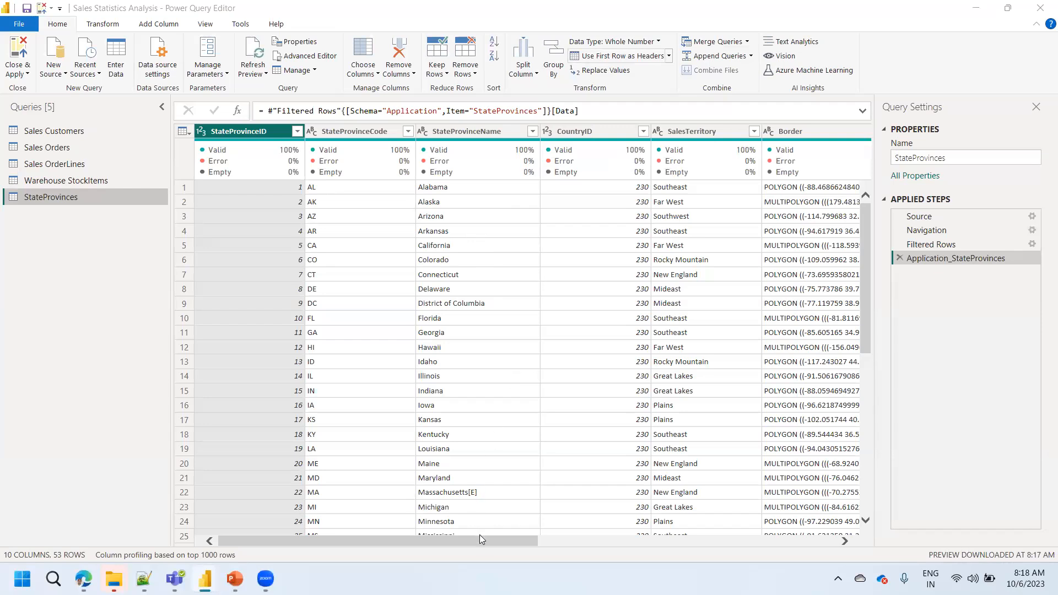
- Select all columns of the StateProvinces query and detect their data types automatically
{"action": "left_click_drag", "start_coordinate": [480, 540], "coordinate": [627, 548]}
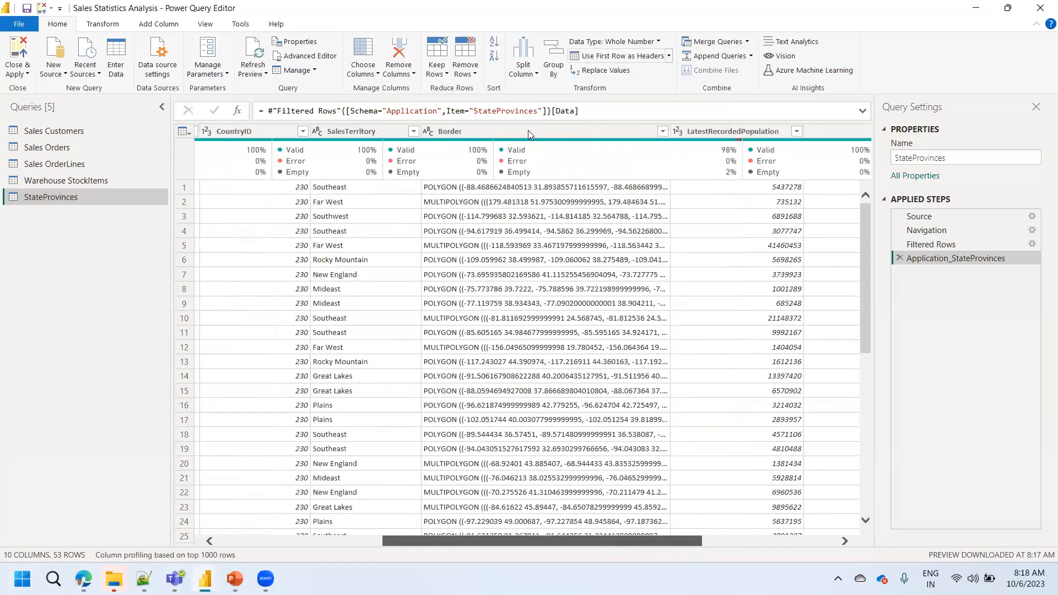
{"action": "left_click", "coordinate": [528, 130]}
{"action": "left_click", "coordinate": [121, 25]}
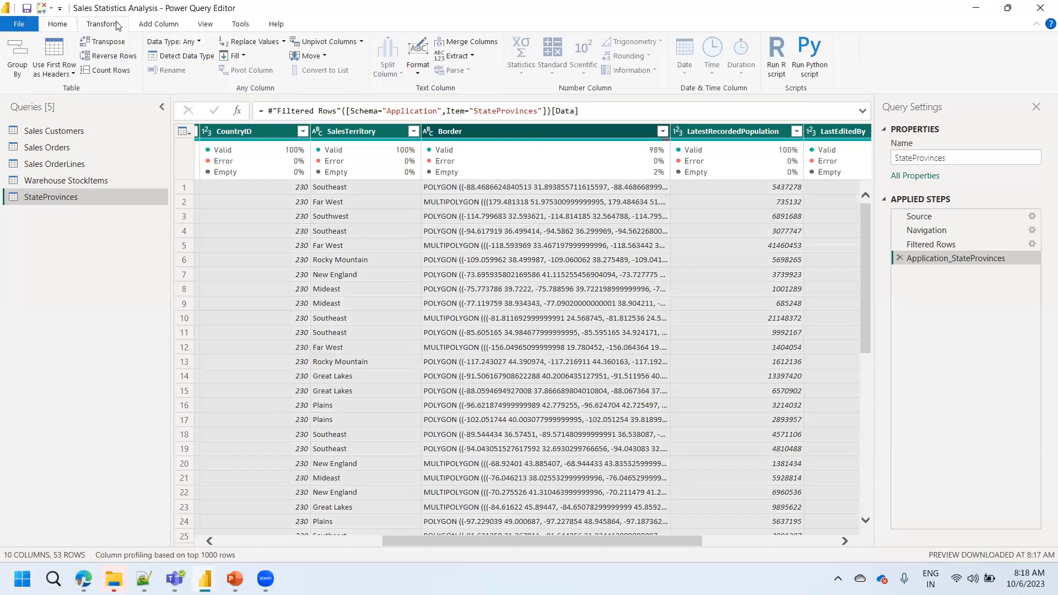
{"action": "left_click", "coordinate": [187, 57]}
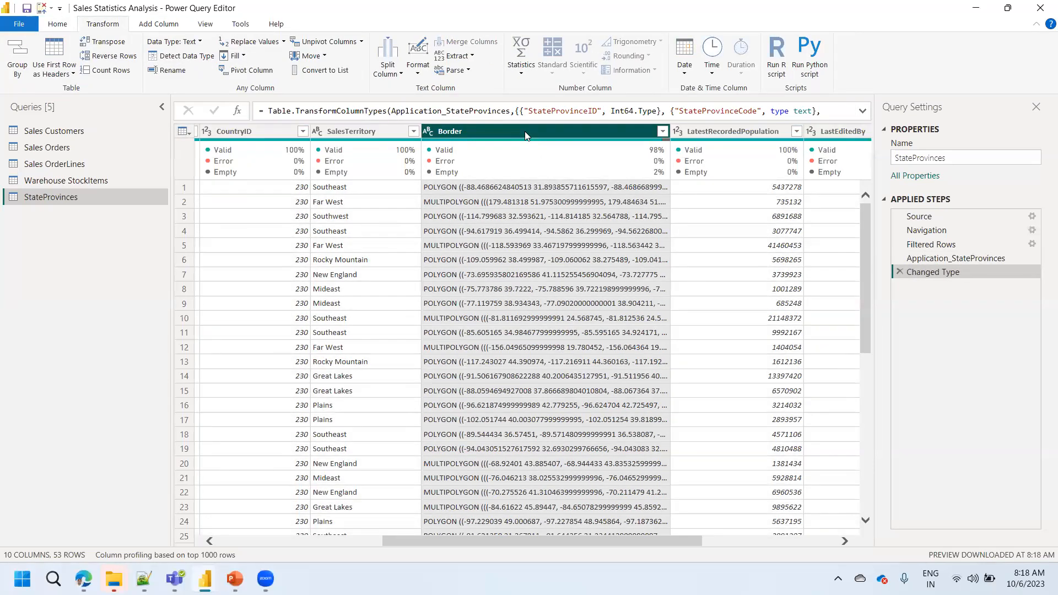
- Remove the Border, LastEditedBy, ValidFrom and ValidTo columns from the StateProvinces query
{"action": "right_click", "coordinate": [525, 131]}
{"action": "left_click", "coordinate": [621, 158]}
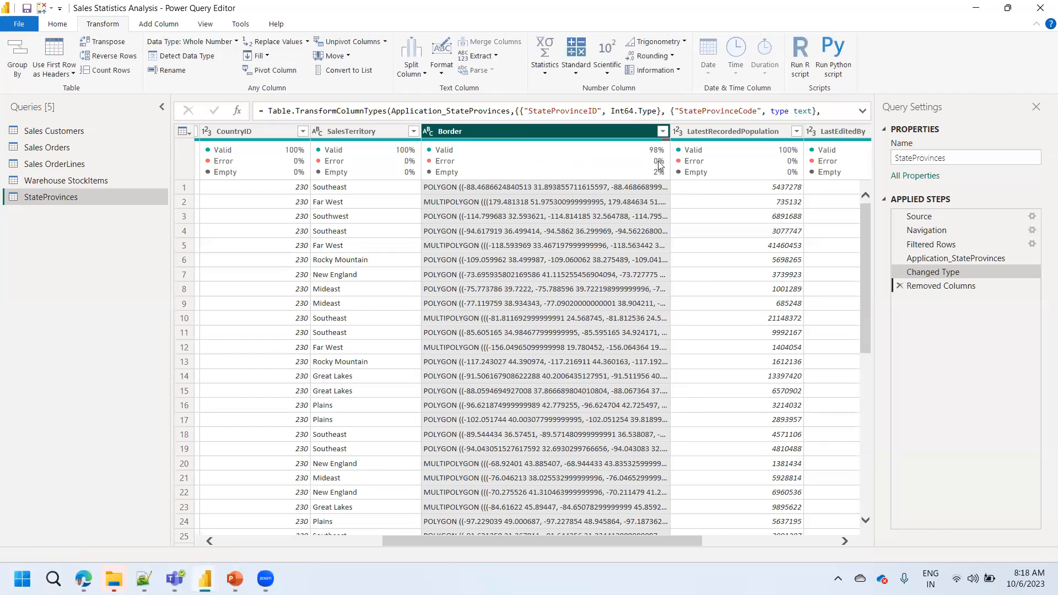
{"action": "left_click", "coordinate": [605, 131]}
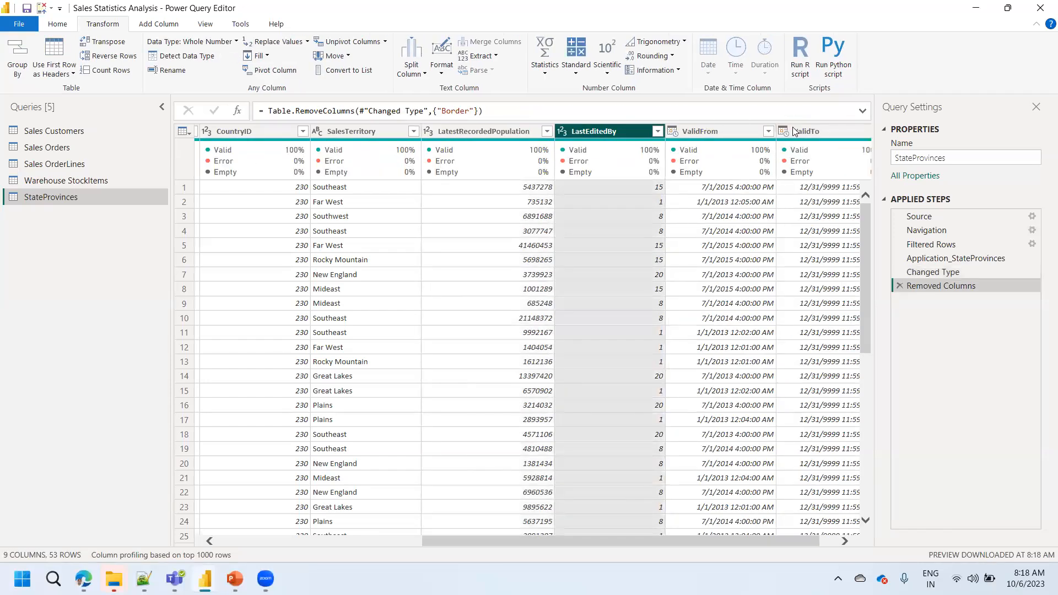
{"action": "left_click", "coordinate": [814, 126], "text": "shift"}
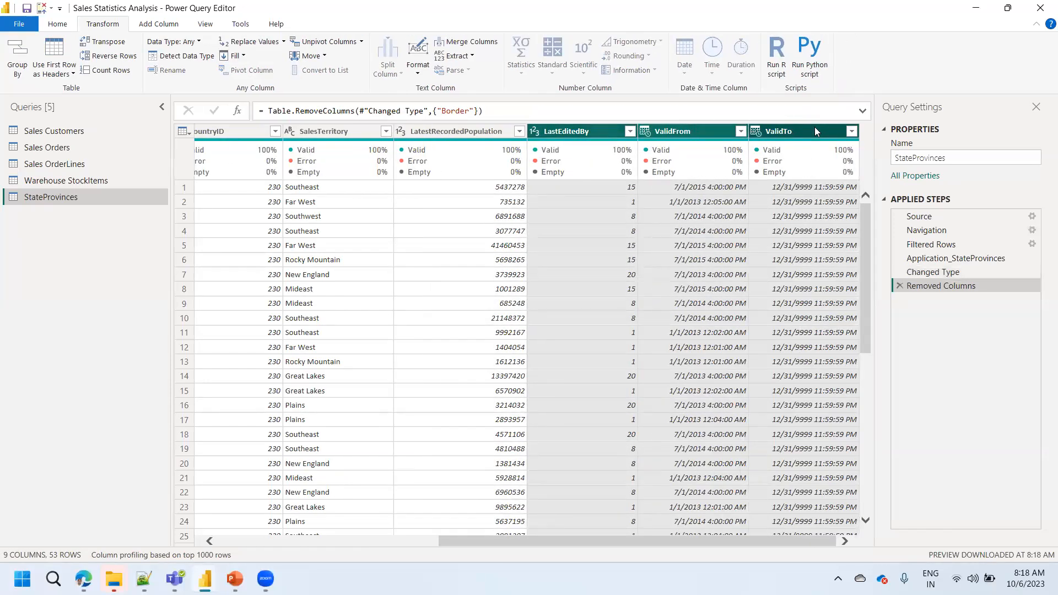
{"action": "right_click", "coordinate": [814, 126]}
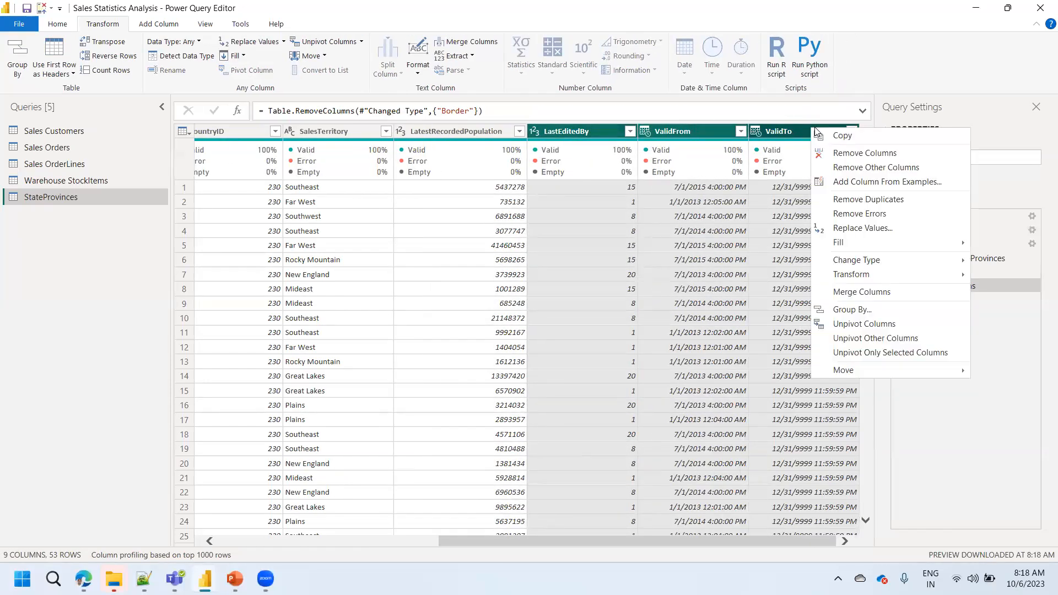
{"action": "left_click", "coordinate": [853, 153]}
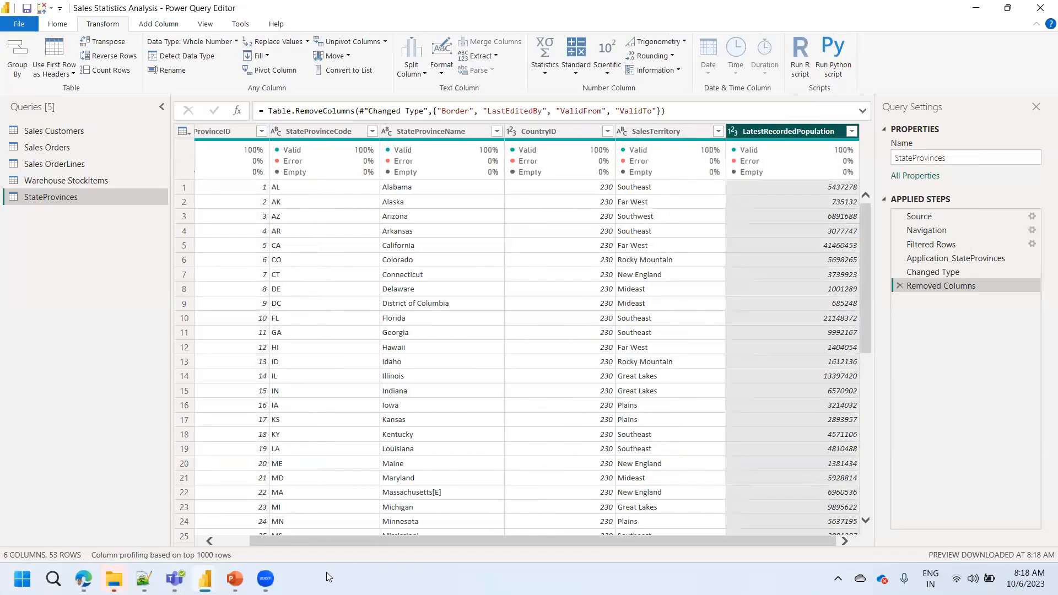
{"action": "left_click_drag", "start_coordinate": [307, 545], "coordinate": [226, 538]}
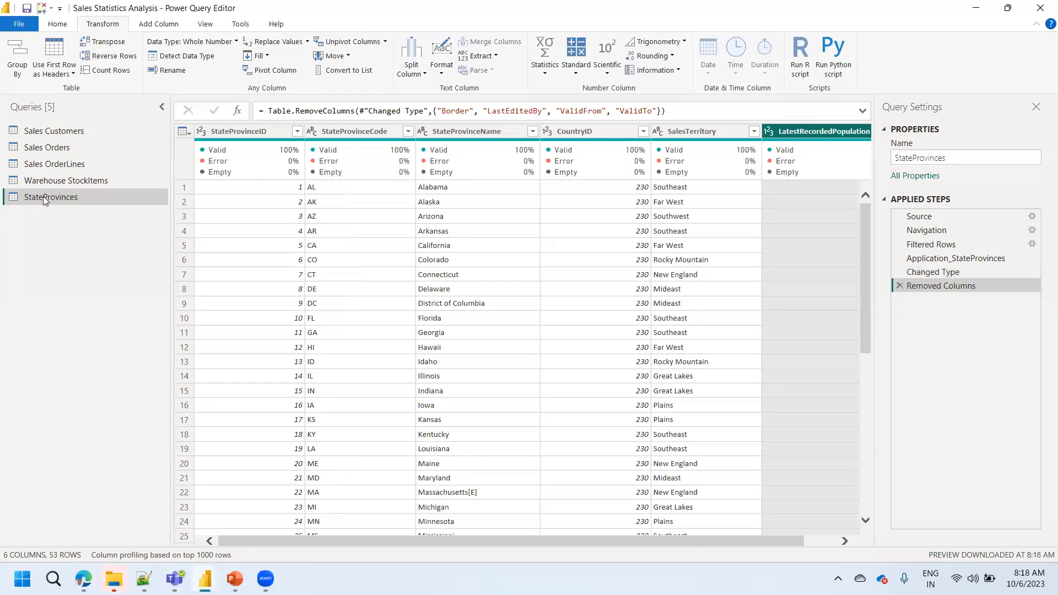
{"action": "left_click", "coordinate": [57, 24]}
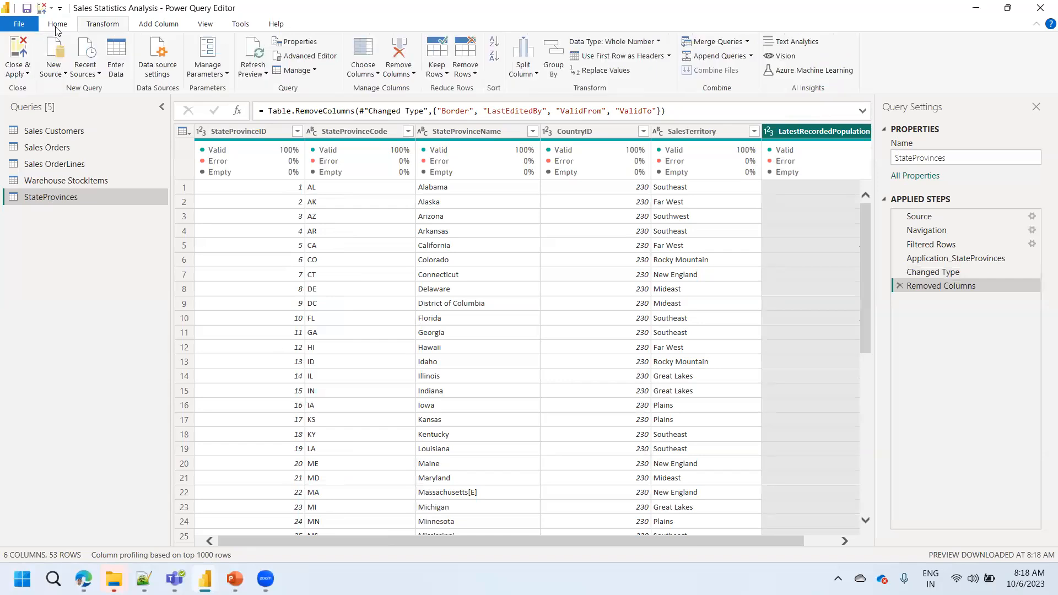
{"action": "left_click", "coordinate": [57, 69]}
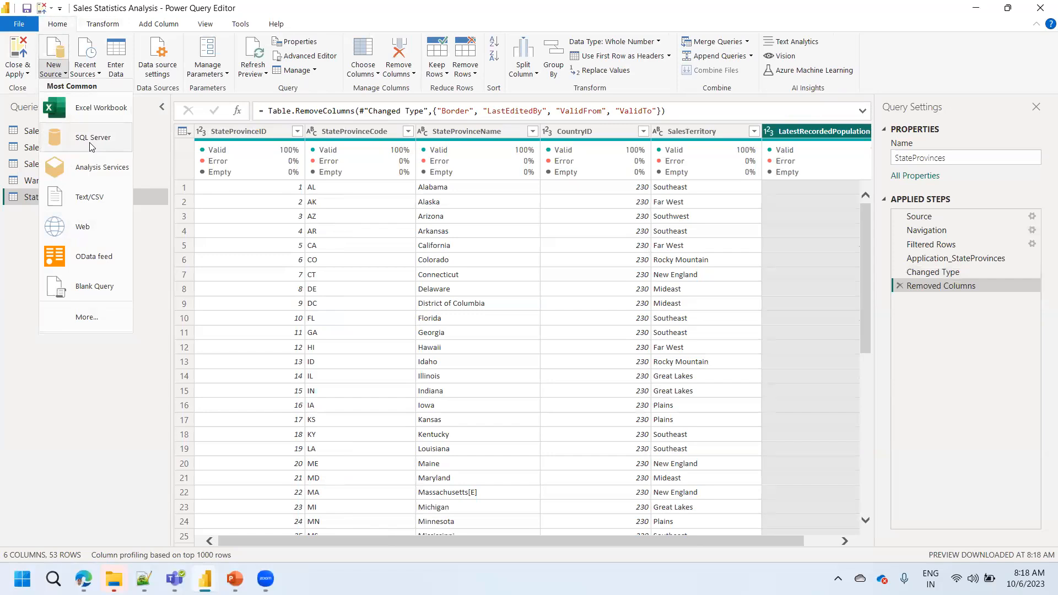
{"action": "left_click", "coordinate": [22, 250]}
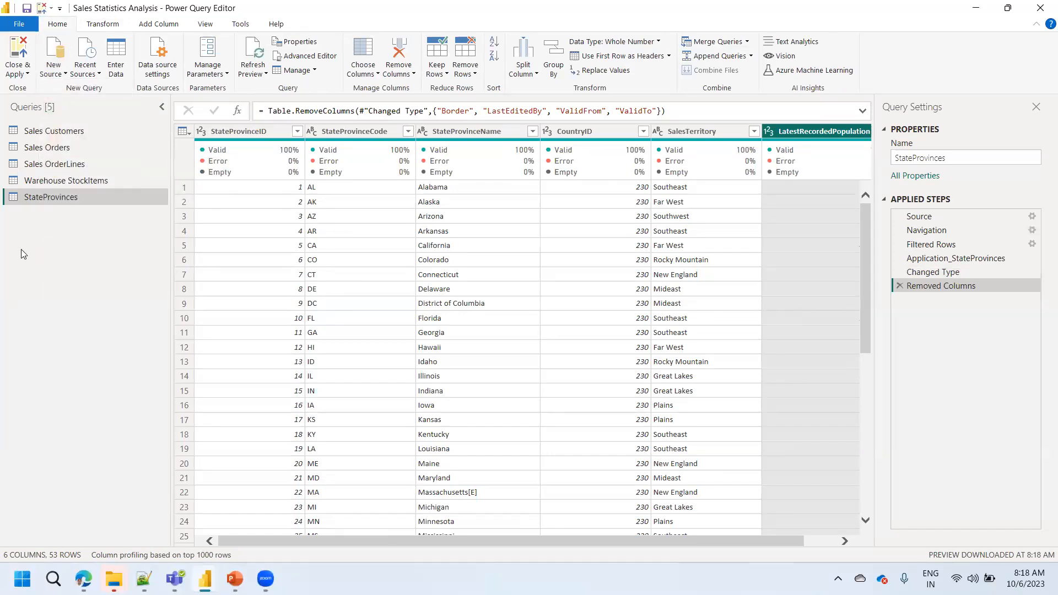
- Duplicate the StateProvinces query and delete the copy's applied steps from Filtered Rows through the end
{"action": "right_click", "coordinate": [51, 204]}
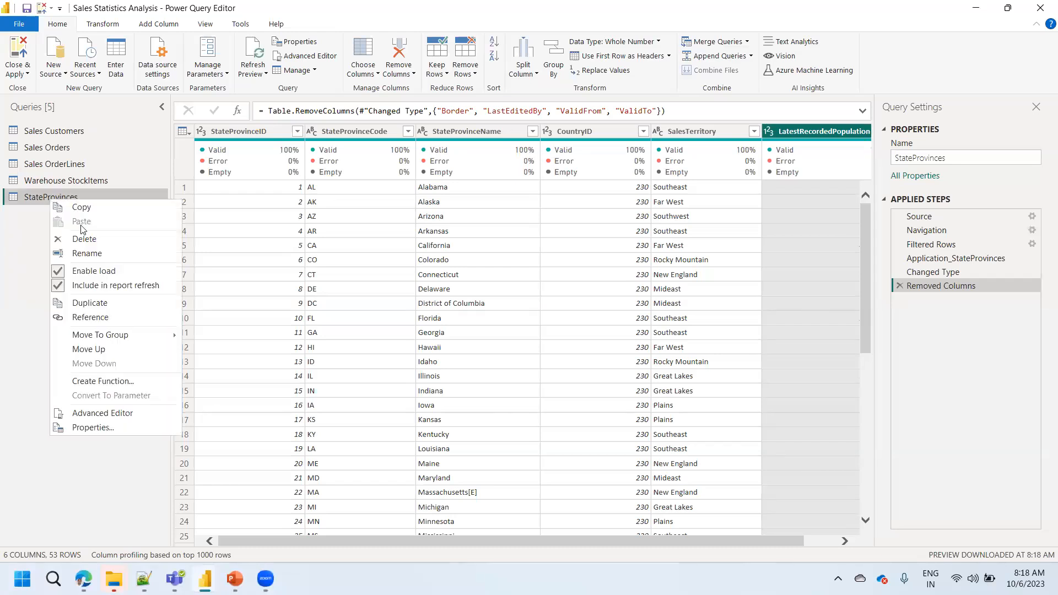
{"action": "left_click", "coordinate": [90, 303]}
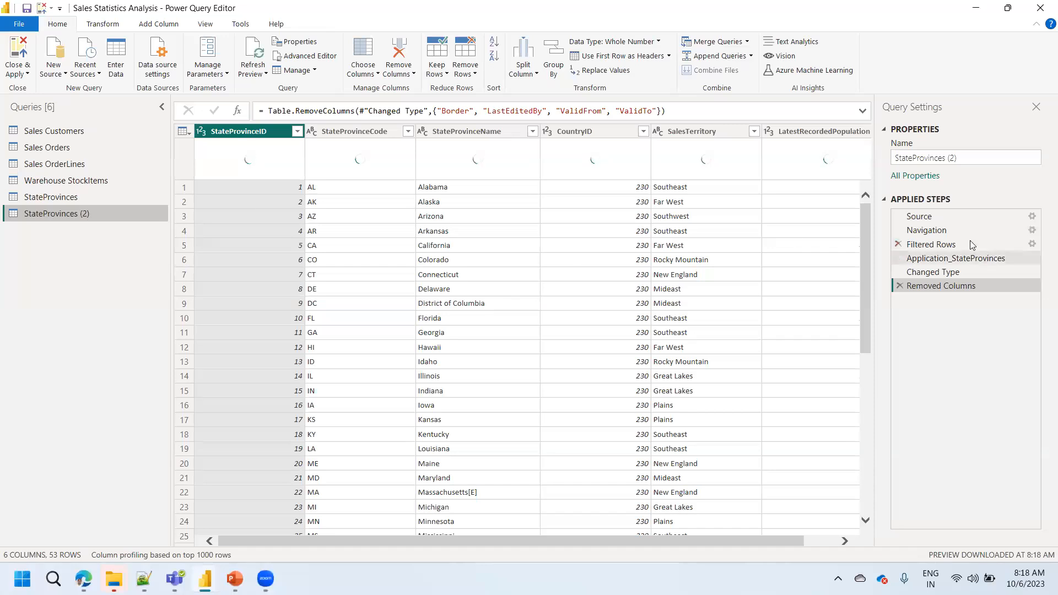
{"action": "right_click", "coordinate": [938, 246]}
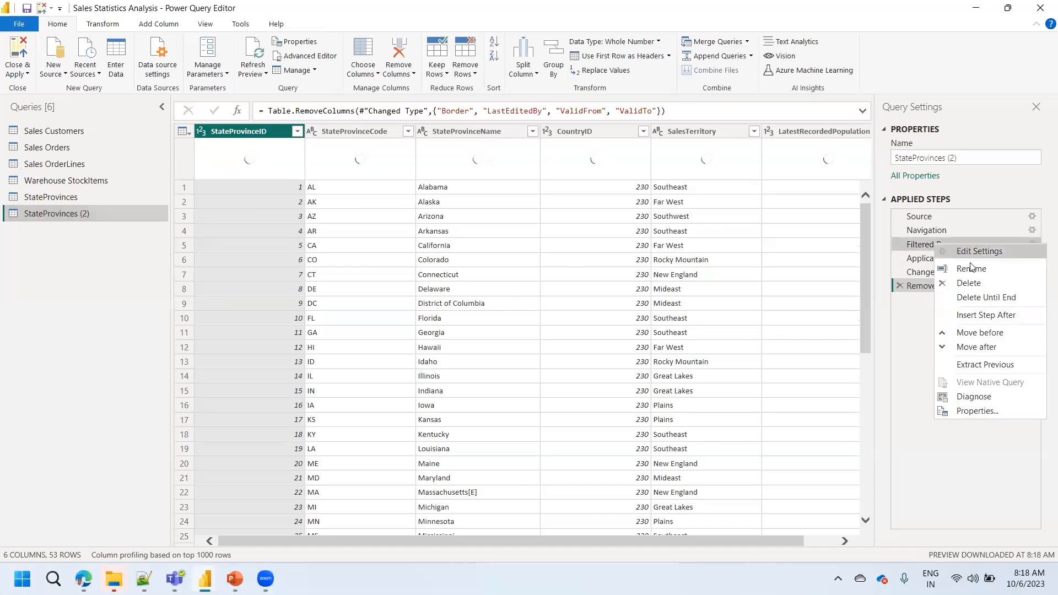
{"action": "left_click", "coordinate": [906, 334]}
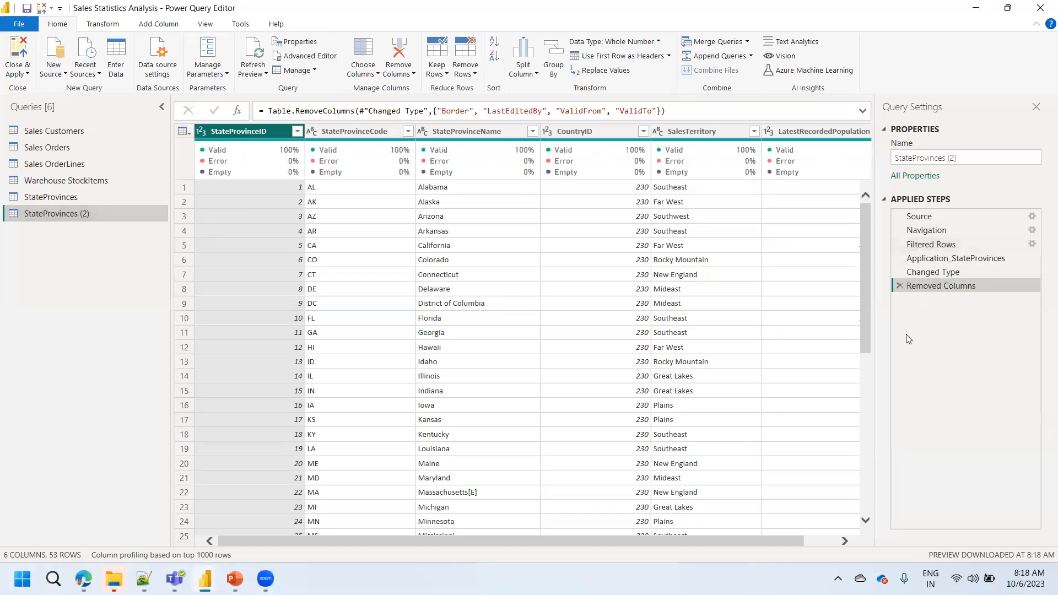
{"action": "left_click", "coordinate": [899, 286]}
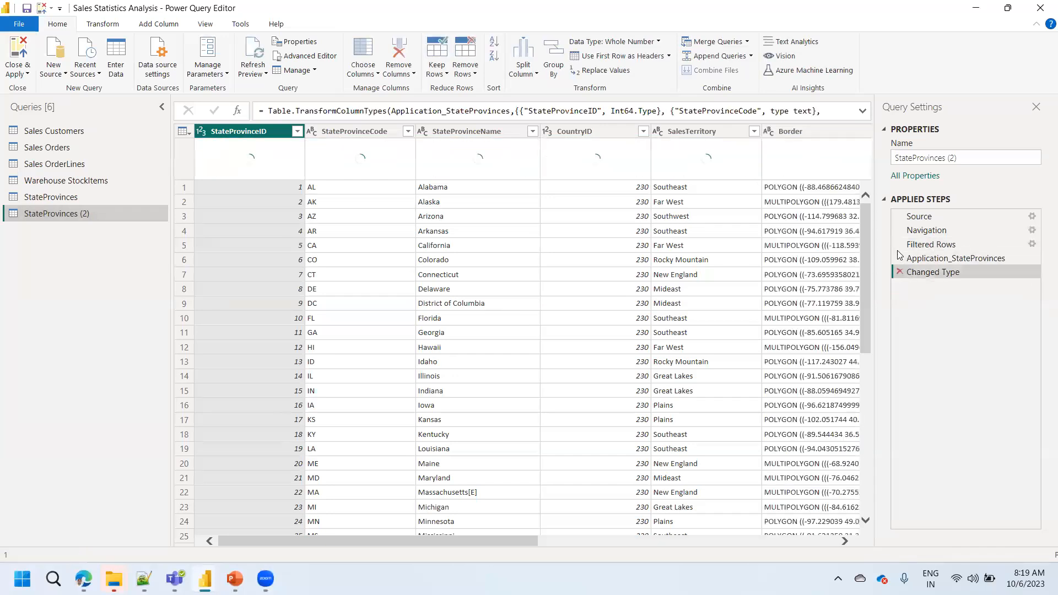
{"action": "right_click", "coordinate": [936, 249]}
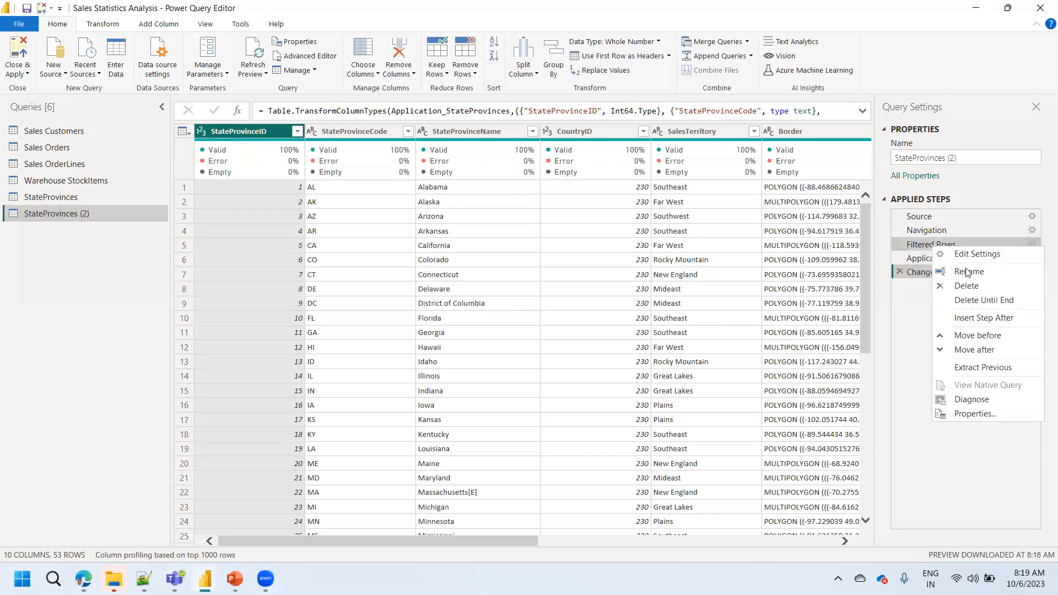
{"action": "left_click", "coordinate": [972, 297]}
{"action": "left_click", "coordinate": [651, 317]}
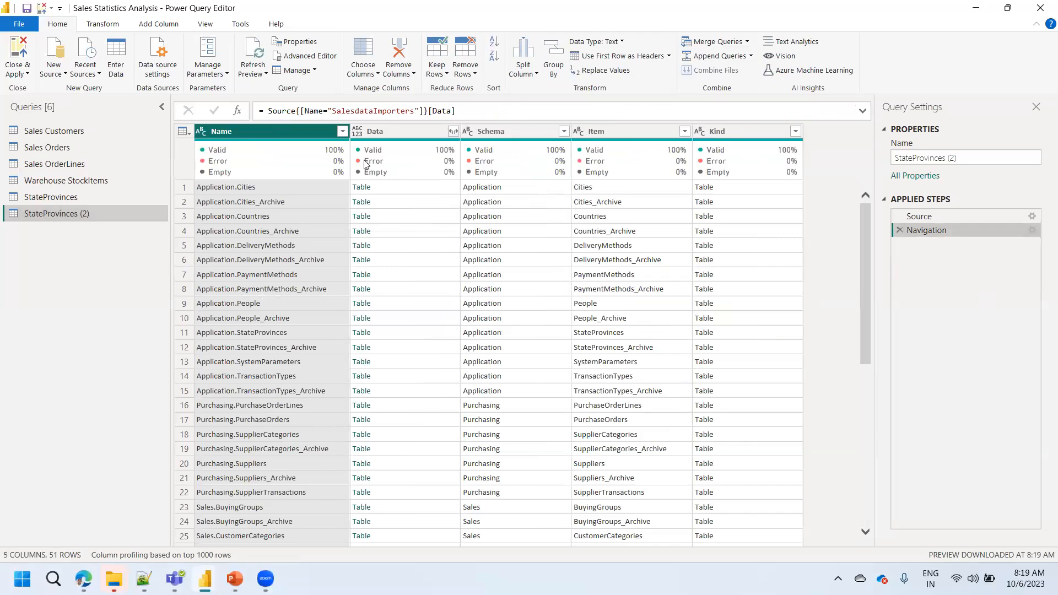
- Filter the Name column of the StateProvinces (2) query to Sales.CustomerCategories only and open that row's data table
{"action": "left_click", "coordinate": [342, 131]}
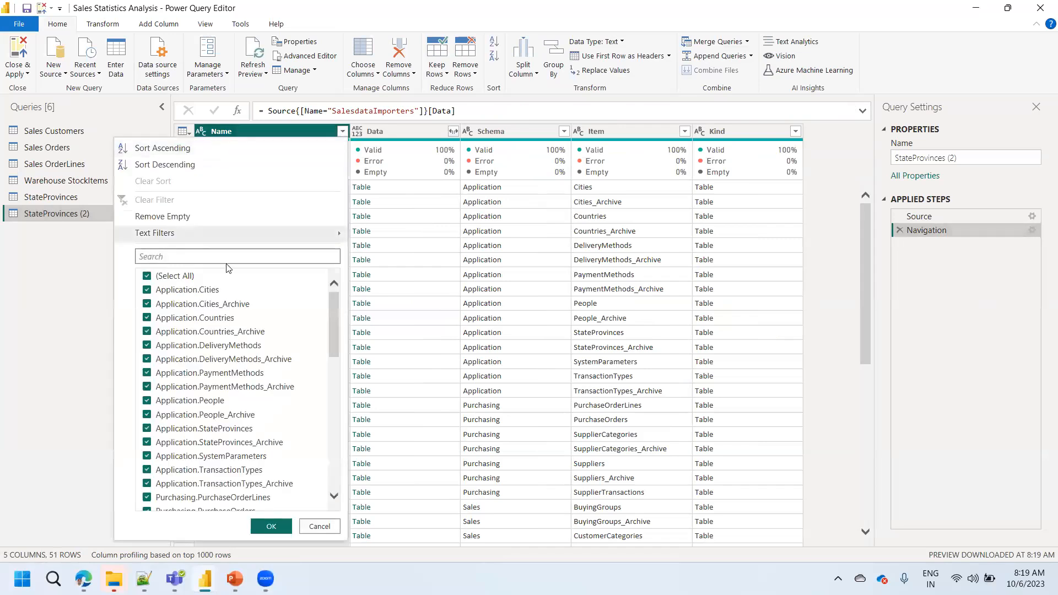
{"action": "type", "text": "category"}
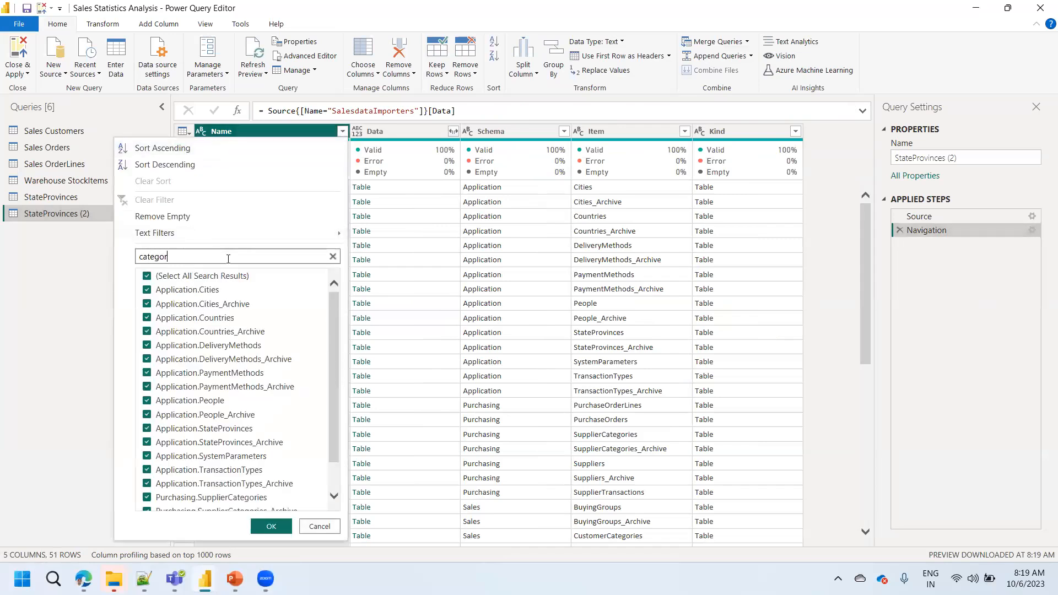
{"action": "key", "text": "BackSpace"}
{"action": "key", "text": "BackSpace"}
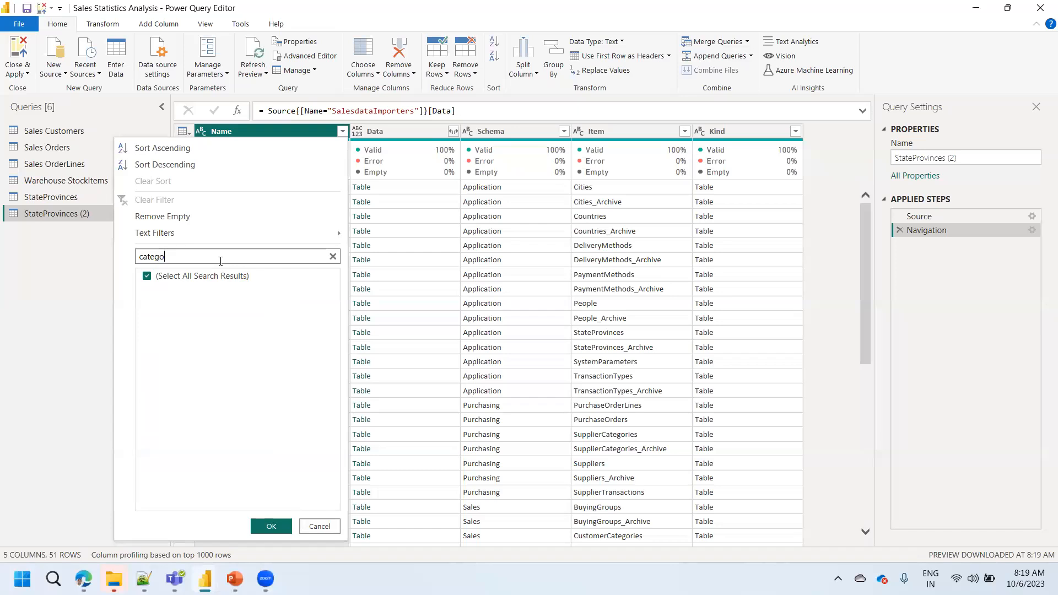
{"action": "key", "text": "BackSpace"}
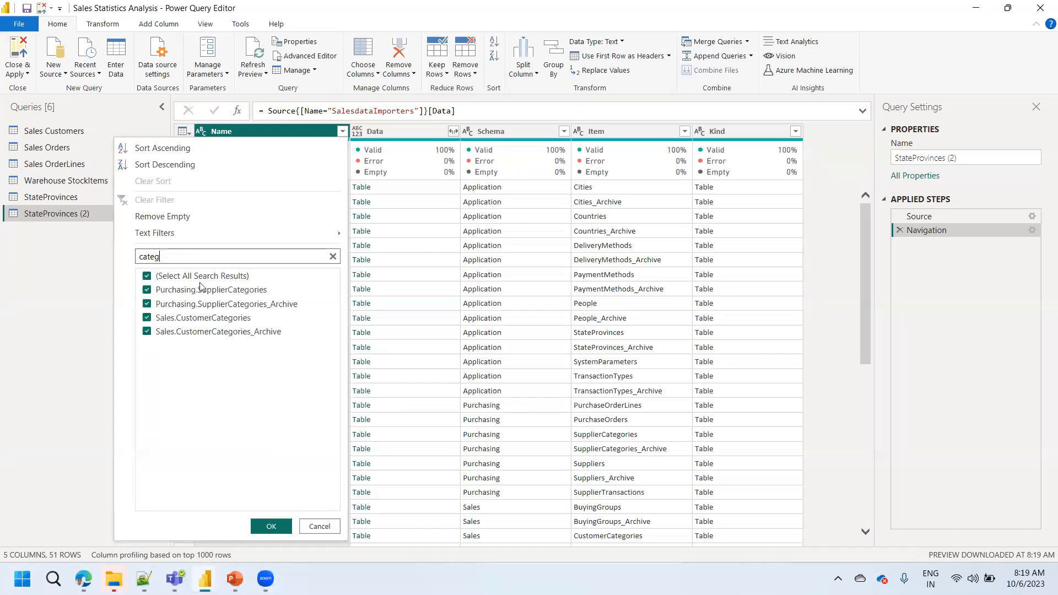
{"action": "left_click", "coordinate": [200, 277]}
{"action": "left_click", "coordinate": [193, 319]}
{"action": "left_click", "coordinate": [271, 527]}
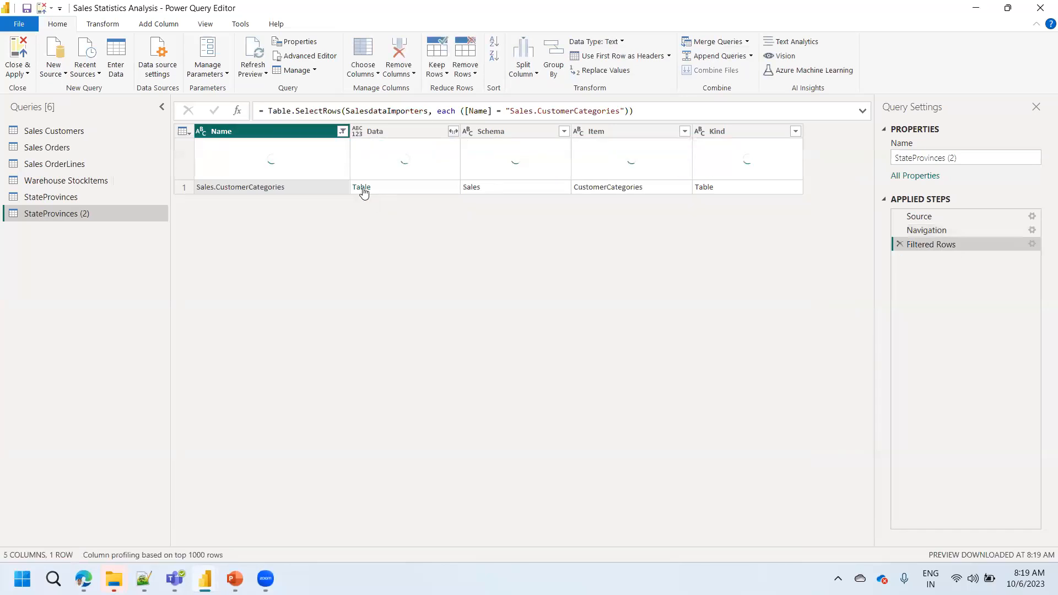
{"action": "left_click", "coordinate": [362, 188]}
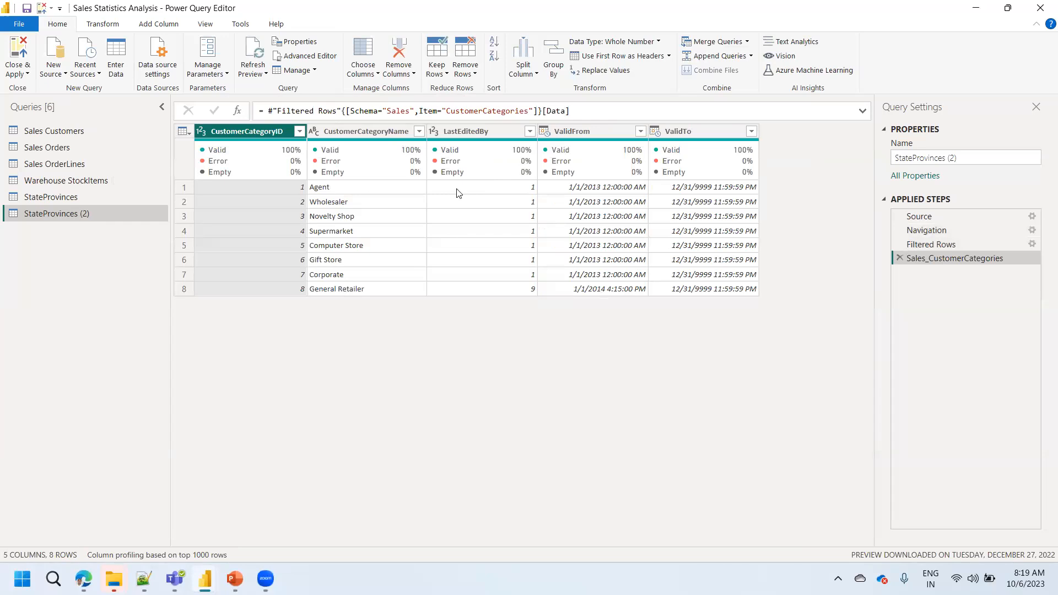
- Rename the StateProvinces (2) query as CustomerCategories, copying the item name from the formula
{"action": "double_click", "coordinate": [487, 110]}
{"action": "key", "text": "ctrl+c"}
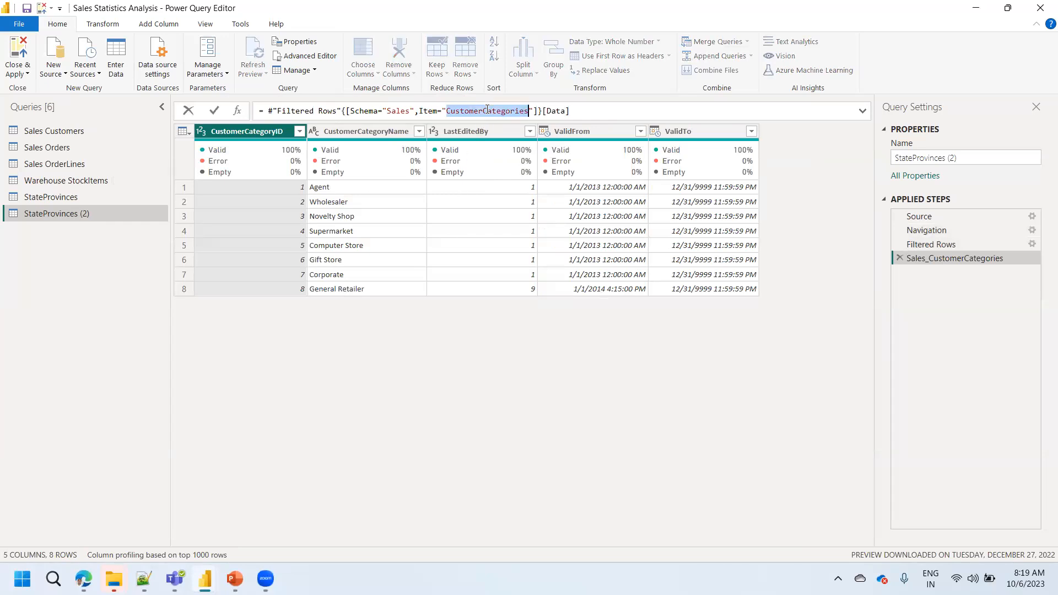
{"action": "double_click", "coordinate": [83, 215]}
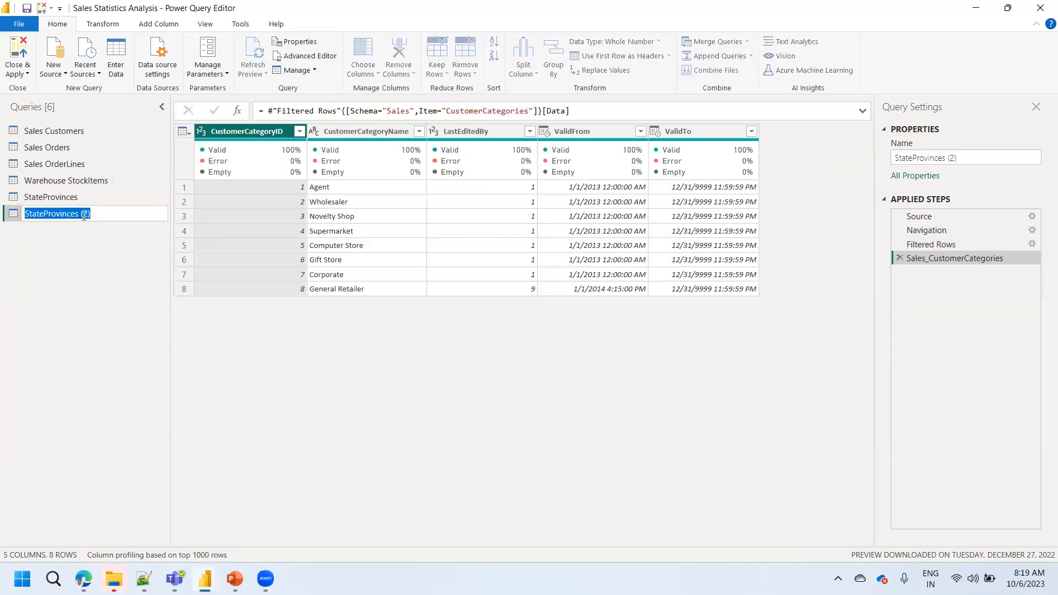
{"action": "key", "text": "ctrl+v"}
{"action": "key", "text": "Return"}
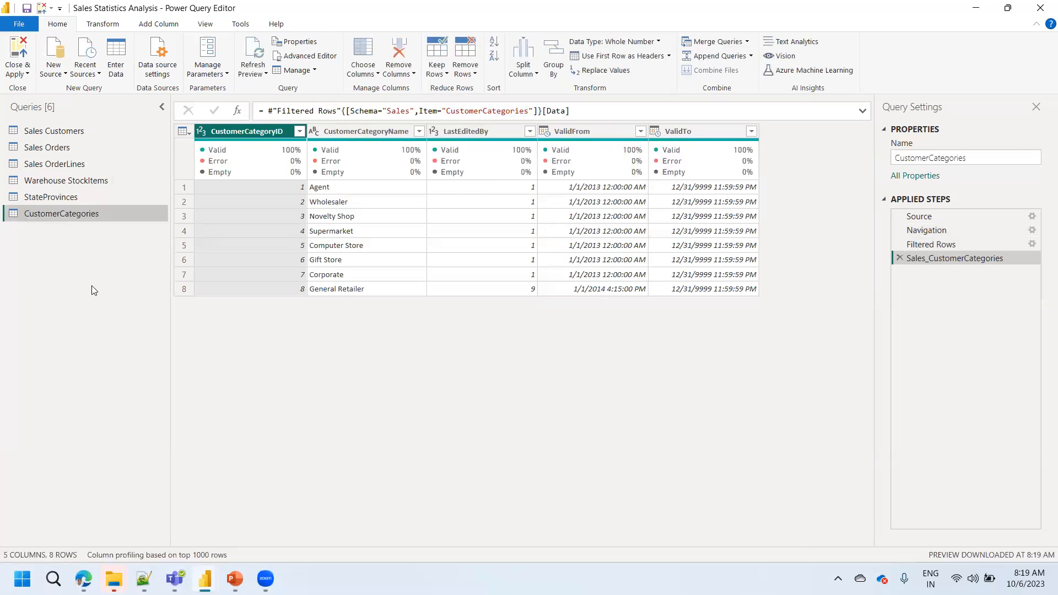
- Remove the LastEditedBy, ValidFrom and ValidTo columns from the CustomerCategories query
{"action": "left_click", "coordinate": [500, 128]}
{"action": "left_click", "coordinate": [700, 128]}
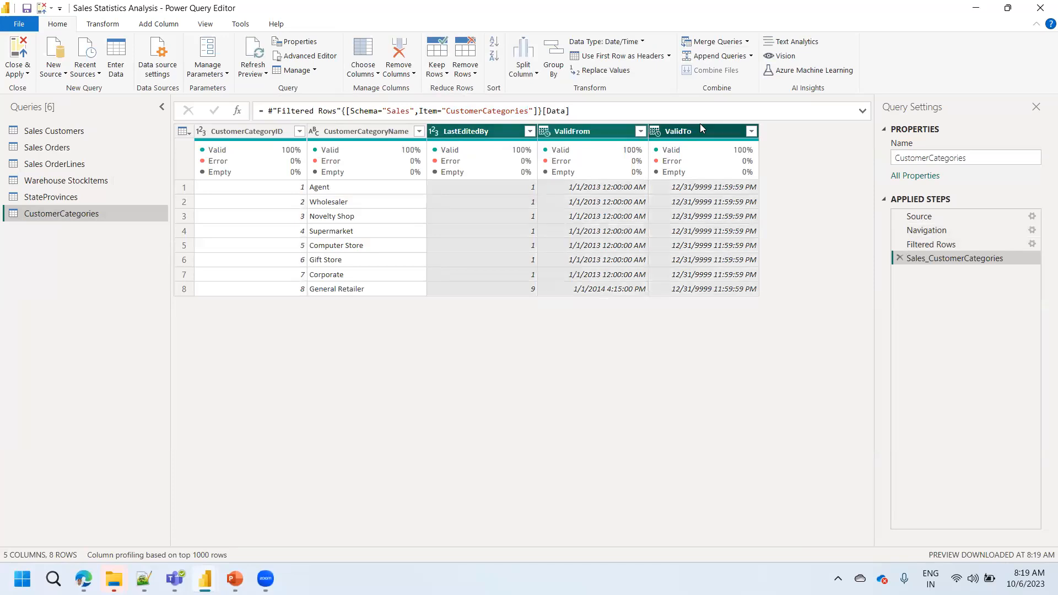
{"action": "left_click", "coordinate": [486, 132], "text": "shift"}
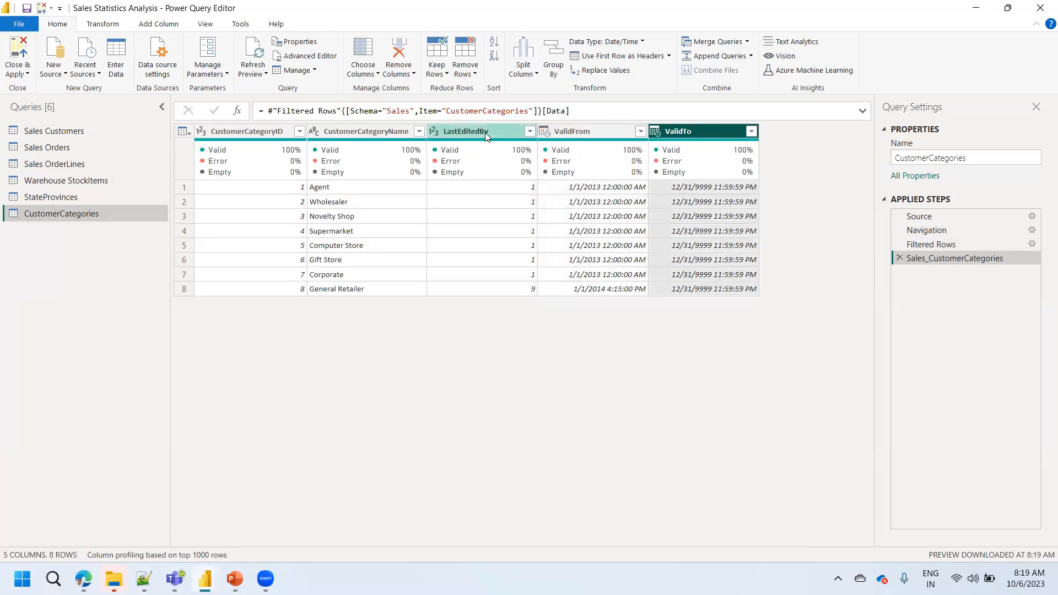
{"action": "right_click", "coordinate": [486, 136]}
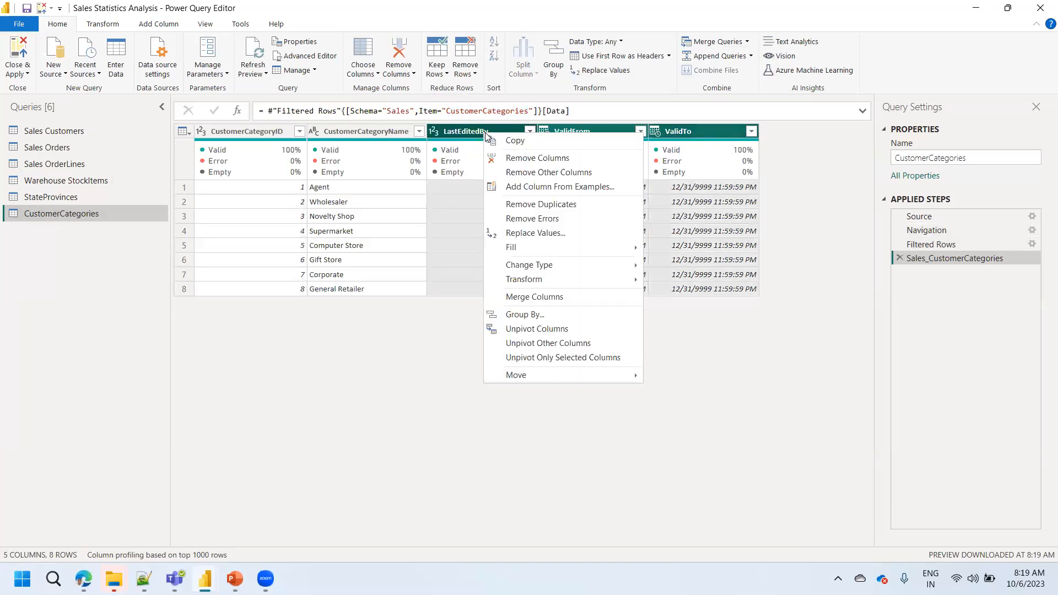
{"action": "left_click", "coordinate": [520, 160]}
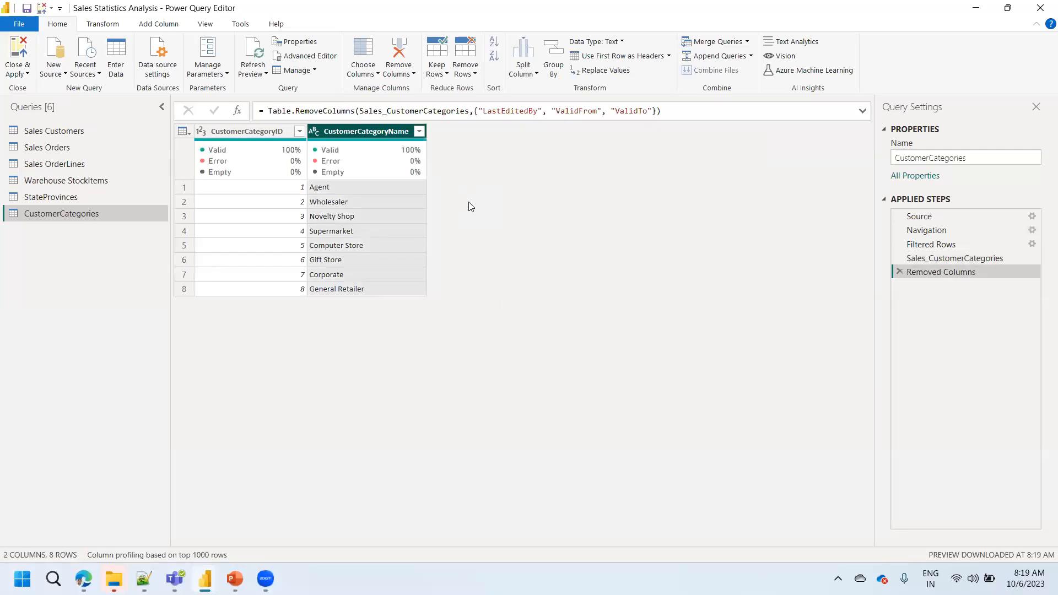
- Select all columns of the CustomerCategories query and detect their data types automatically
{"action": "left_click", "coordinate": [248, 134]}
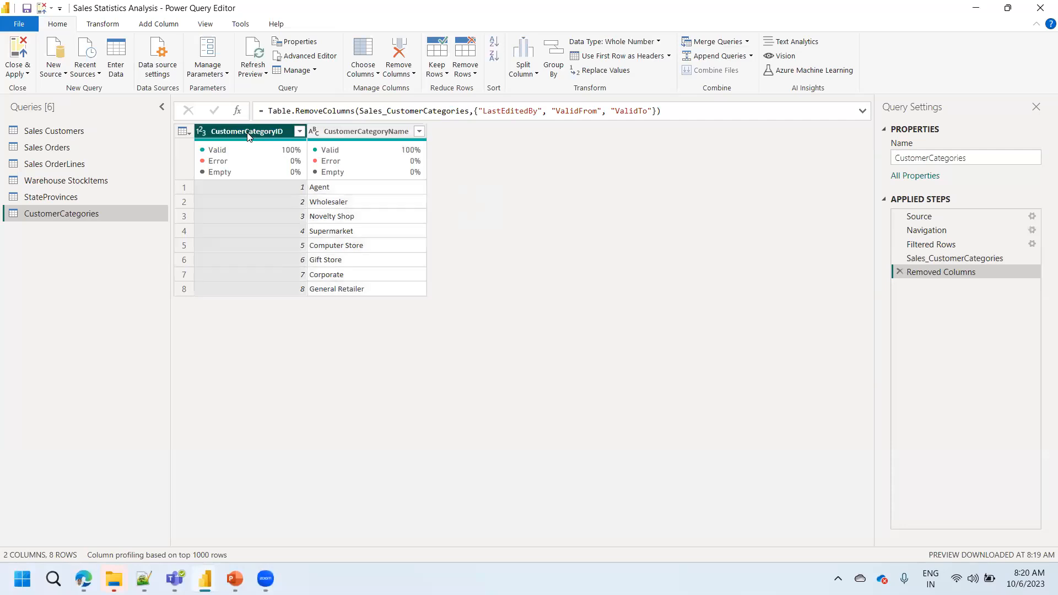
{"action": "key", "text": "ctrl+a"}
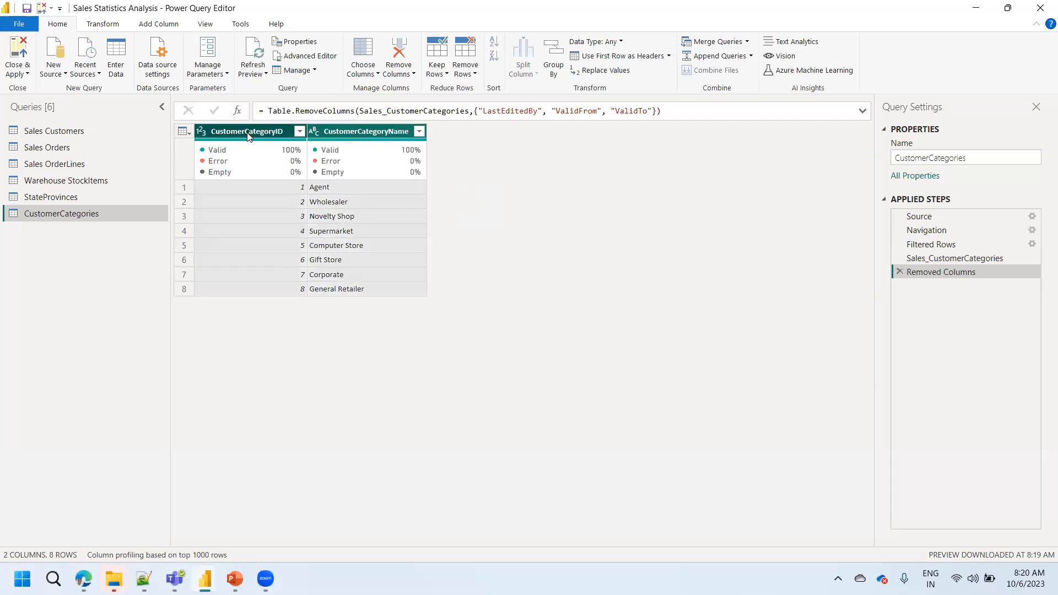
{"action": "left_click", "coordinate": [103, 23]}
{"action": "left_click", "coordinate": [165, 57]}
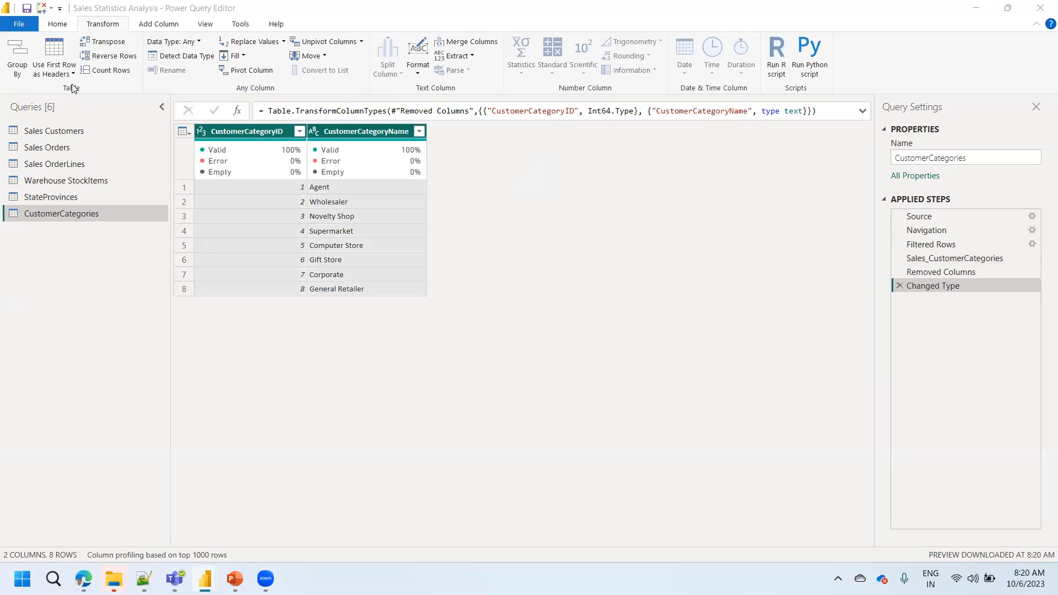
- Duplicate the CustomerCategories query and delete the copy's applied steps from Filtered Rows through the end
{"action": "right_click", "coordinate": [52, 213]}
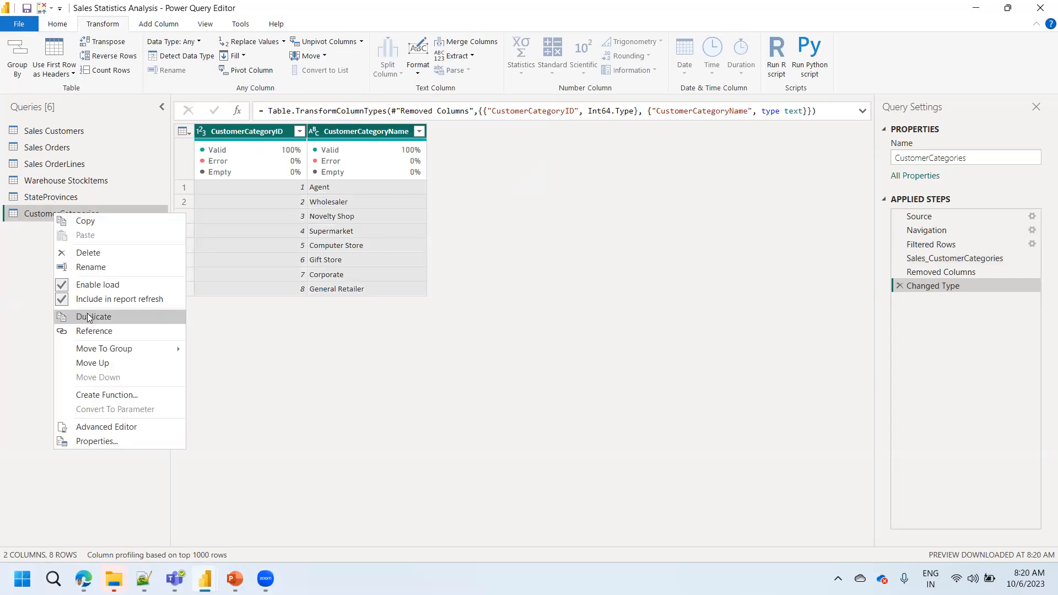
{"action": "left_click", "coordinate": [75, 316]}
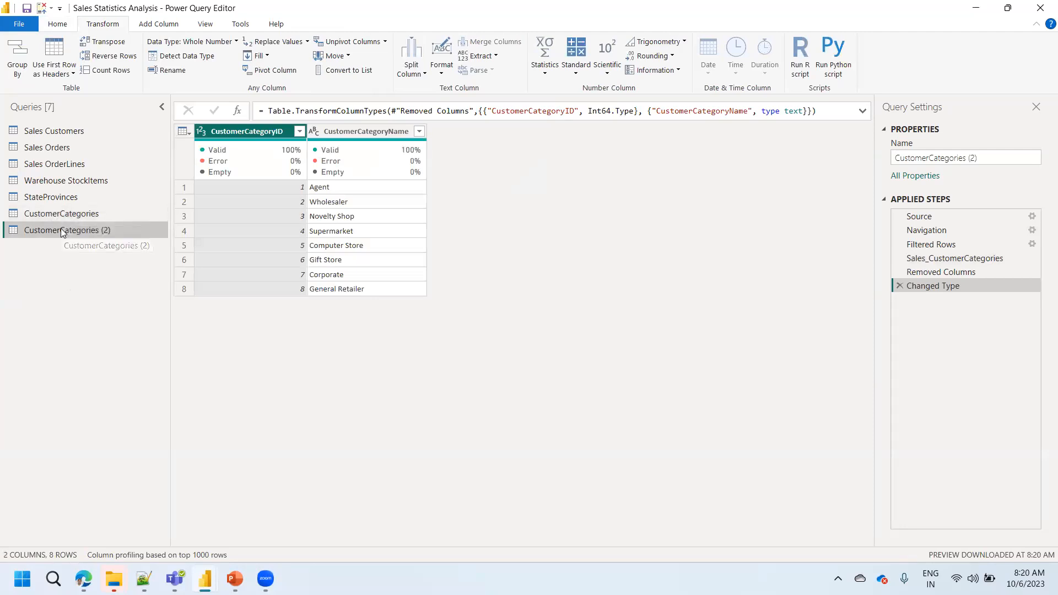
{"action": "left_click", "coordinate": [924, 260]}
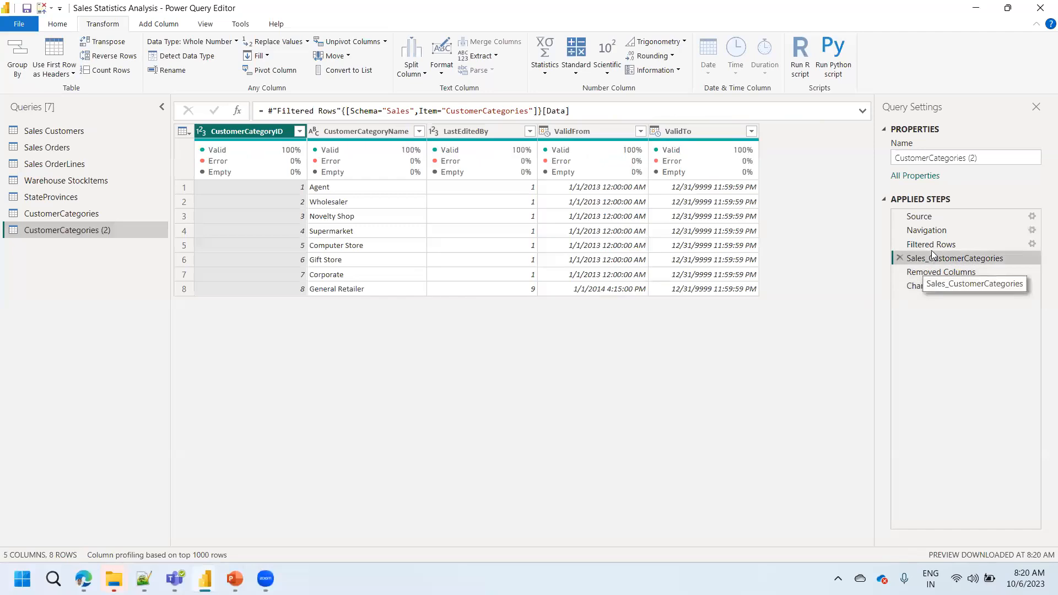
{"action": "left_click", "coordinate": [930, 247]}
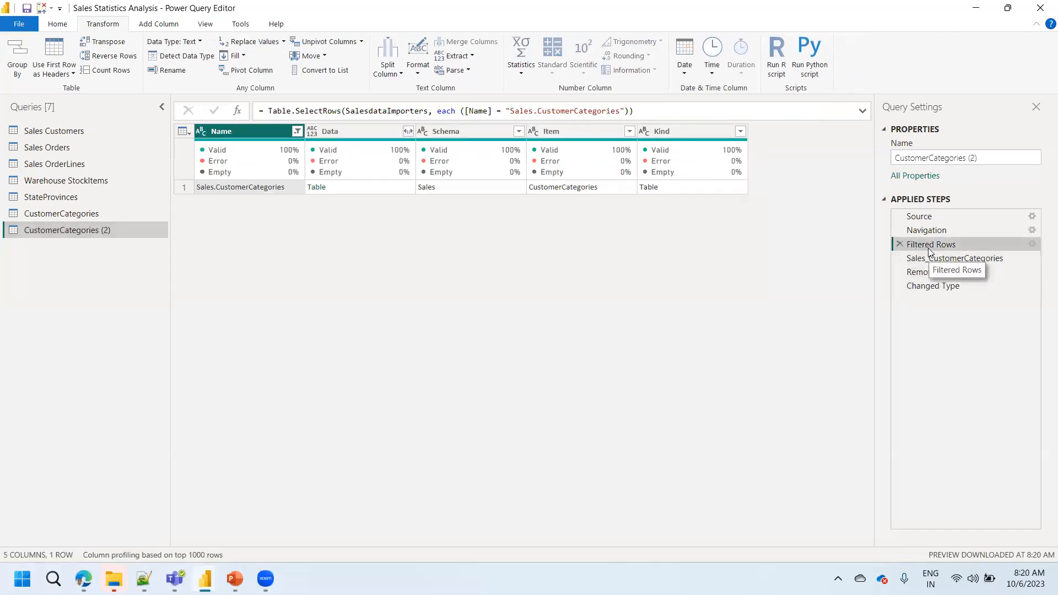
{"action": "right_click", "coordinate": [931, 247]}
{"action": "left_click", "coordinate": [972, 302]}
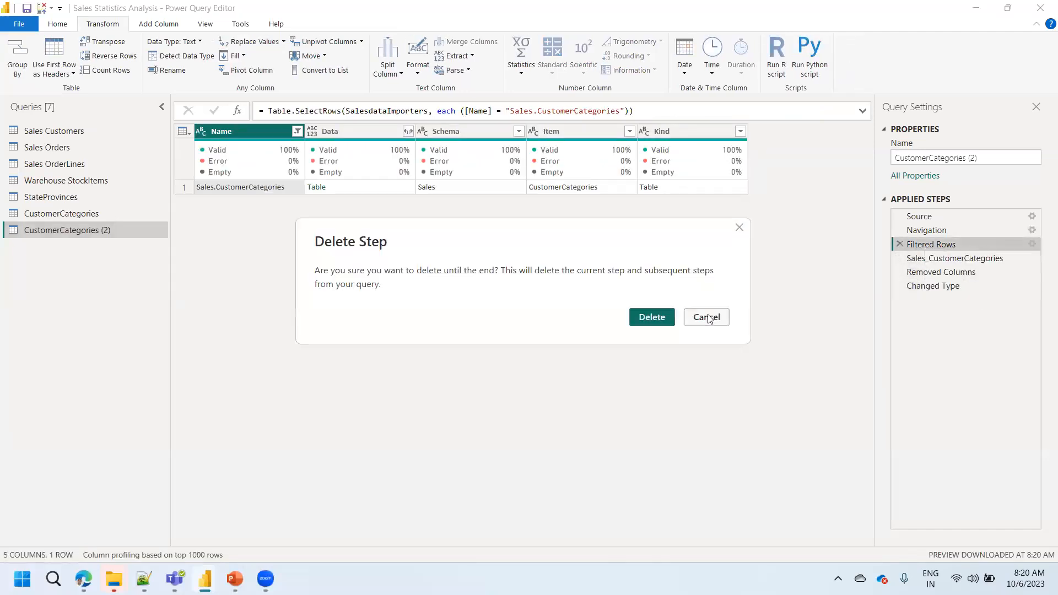
{"action": "left_click", "coordinate": [645, 318]}
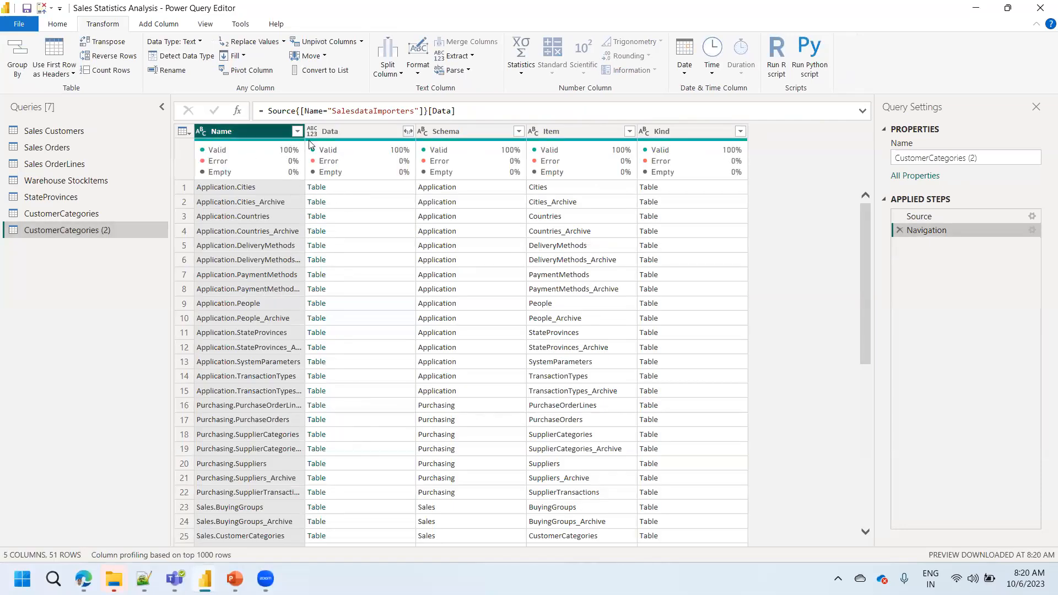
- Open the Application.Cities data table in the duplicated query and rename the query as City
{"action": "left_click", "coordinate": [317, 188]}
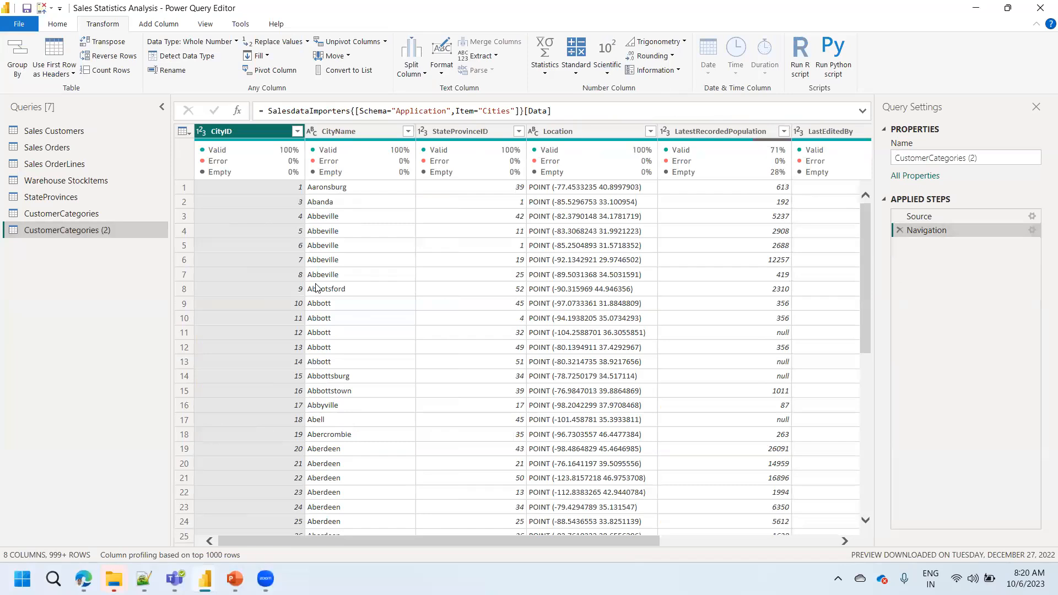
{"action": "double_click", "coordinate": [78, 231]}
{"action": "type", "text": "City"}
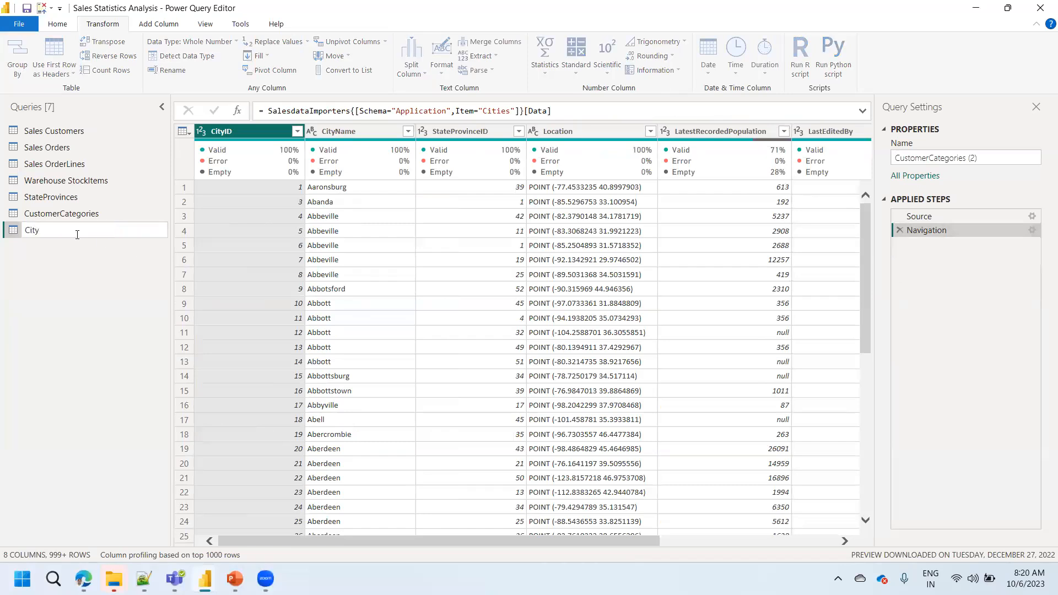
{"action": "key", "text": "Return"}
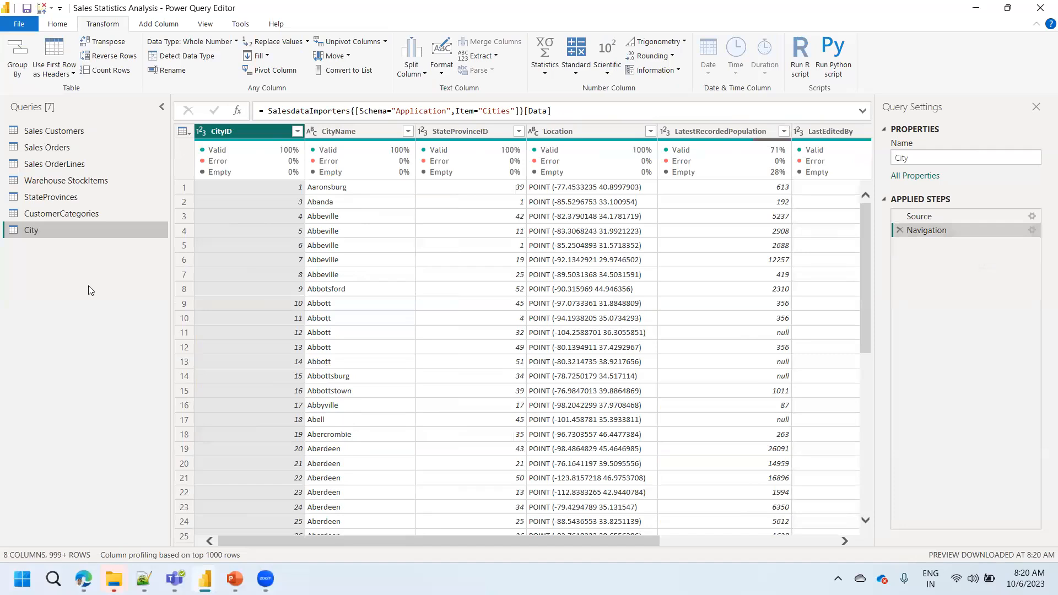
- Select all columns of the City query and detect their data types automatically
{"action": "left_click", "coordinate": [242, 128]}
{"action": "key", "text": "ctrl+a"}
{"action": "left_click", "coordinate": [166, 60]}
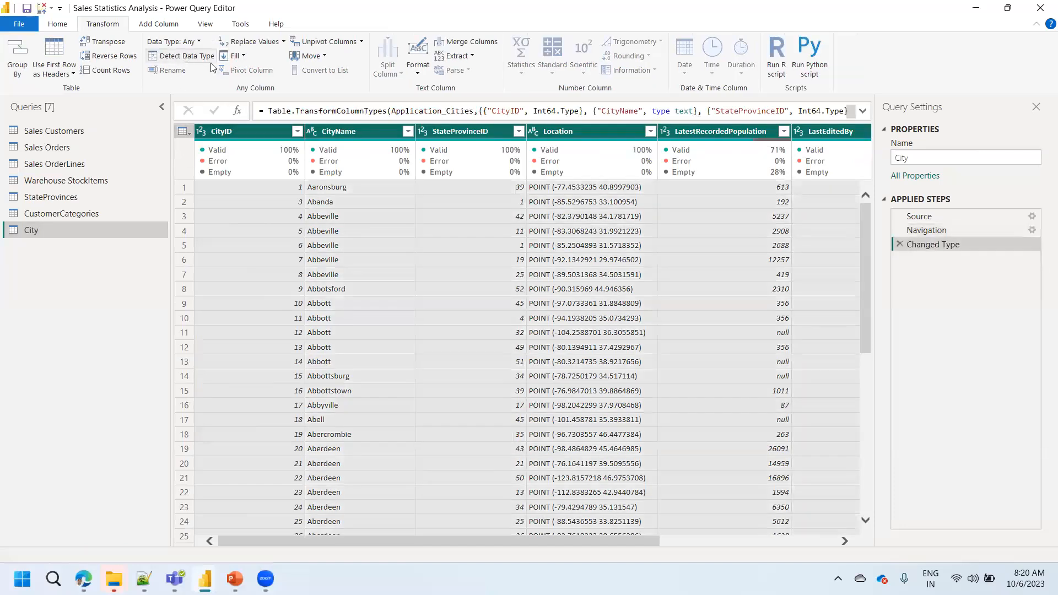
- Remove the LastEditedBy, ValidFrom, ValidTo and Location columns from the City query
{"action": "left_click_drag", "start_coordinate": [622, 542], "coordinate": [757, 546]}
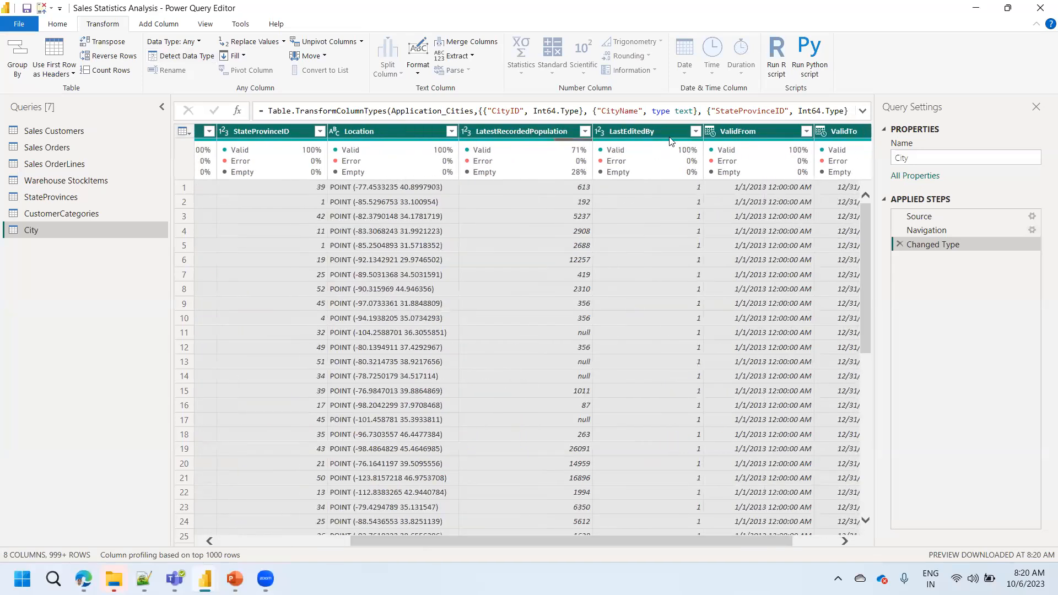
{"action": "left_click", "coordinate": [734, 131]}
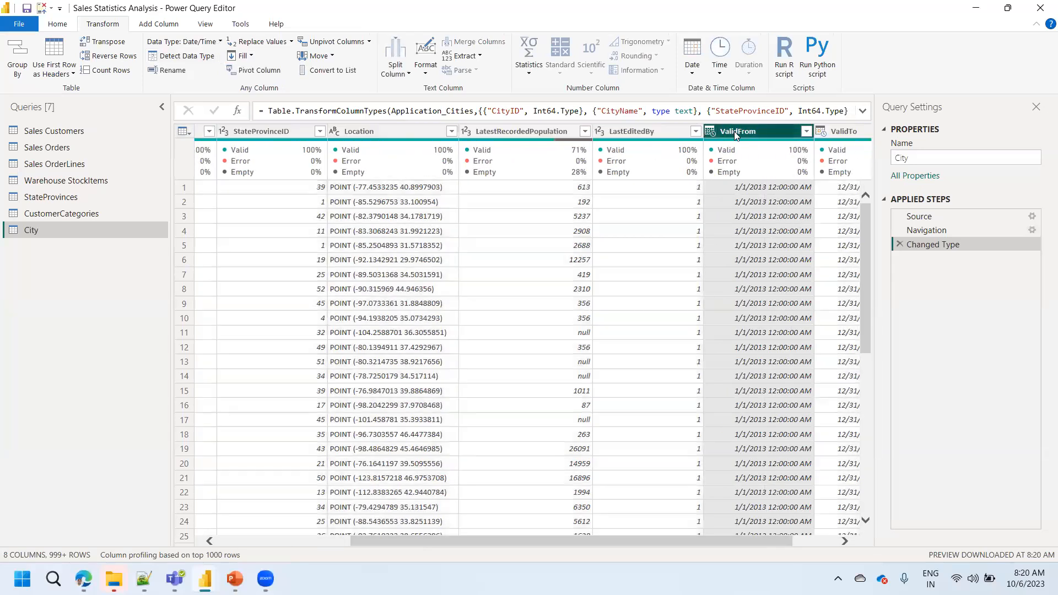
{"action": "left_click", "coordinate": [640, 131]}
{"action": "left_click", "coordinate": [840, 131], "text": "shift"}
{"action": "right_click", "coordinate": [839, 131]}
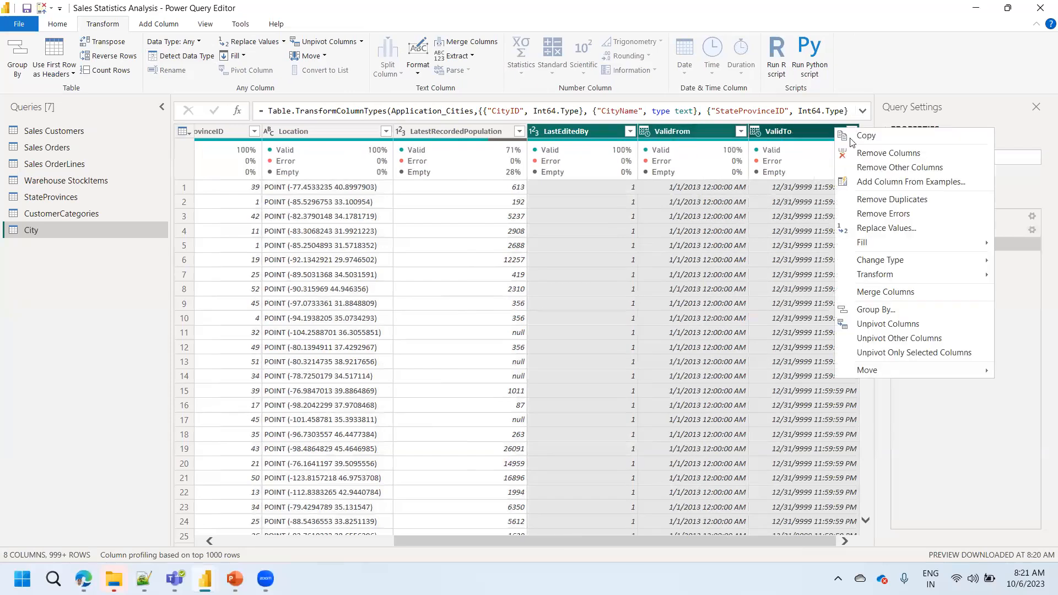
{"action": "left_click", "coordinate": [873, 157]}
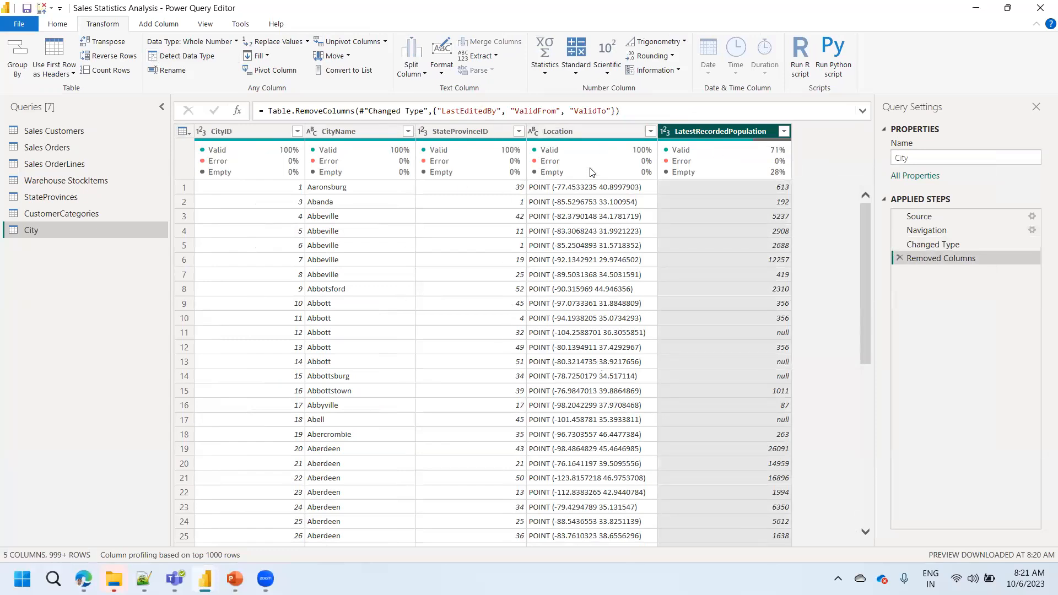
{"action": "right_click", "coordinate": [583, 133]}
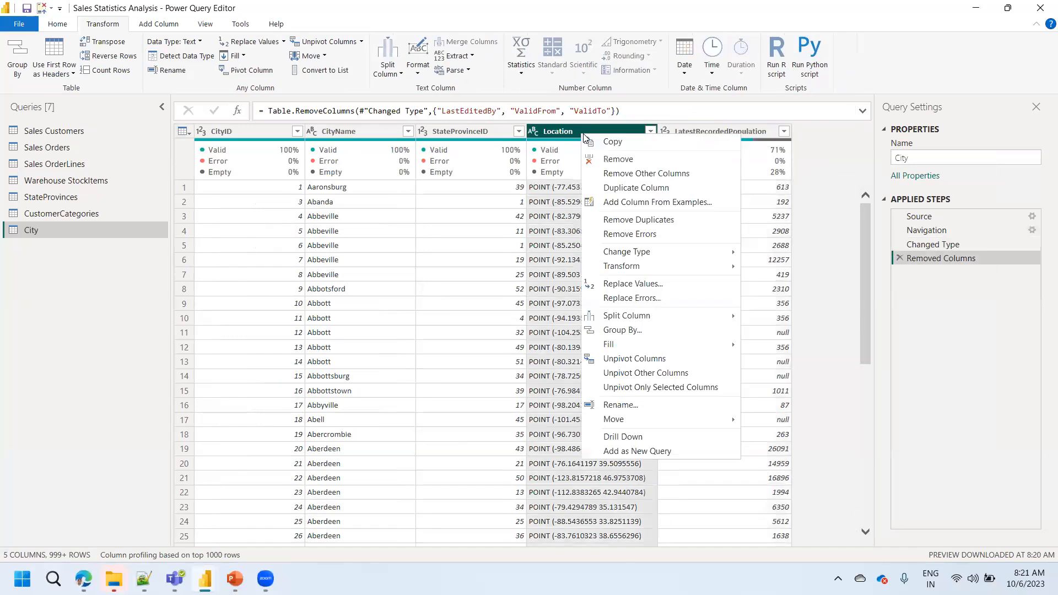
{"action": "left_click", "coordinate": [612, 159]}
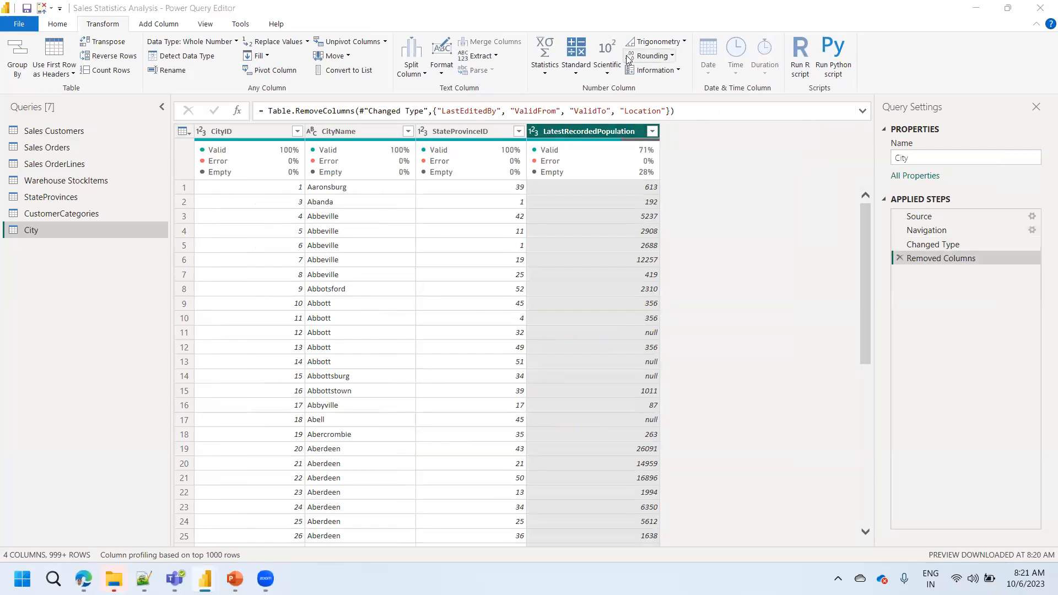
{"action": "left_click", "coordinate": [62, 27]}
{"action": "left_click", "coordinate": [57, 25]}
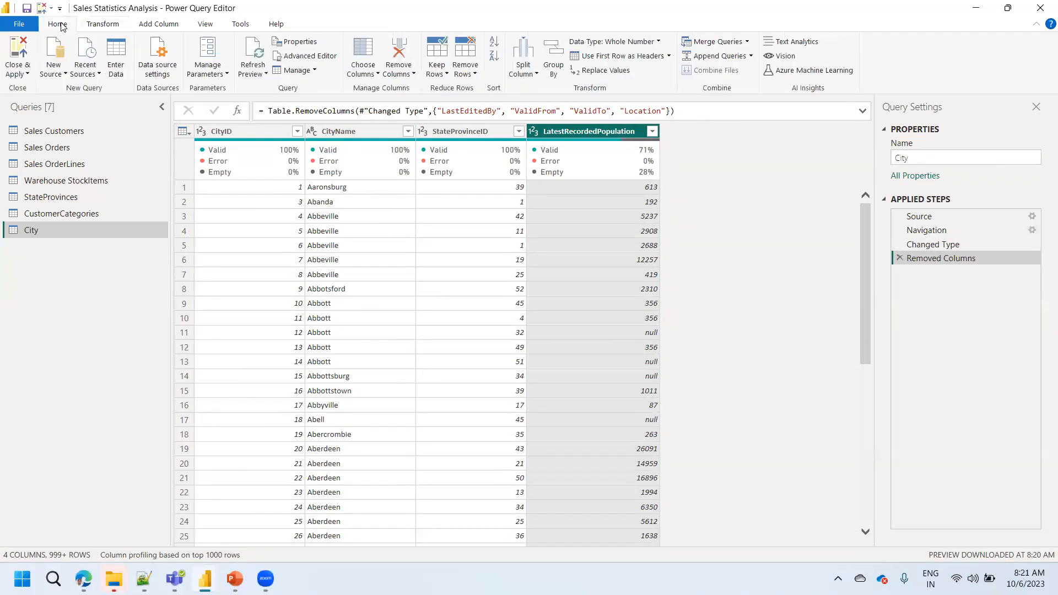
{"action": "left_click", "coordinate": [62, 73]}
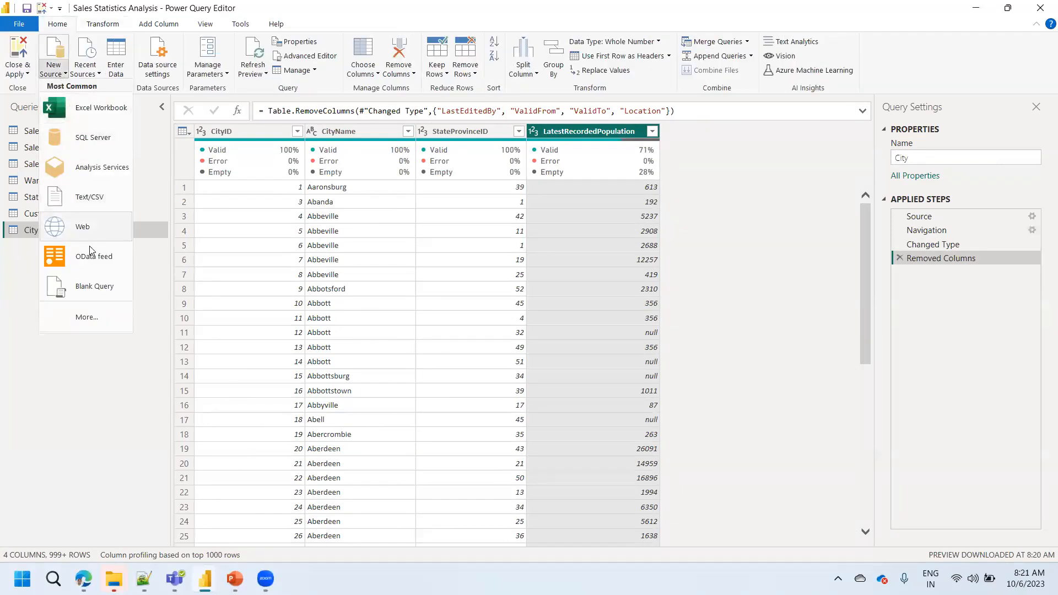
{"action": "left_click", "coordinate": [88, 138]}
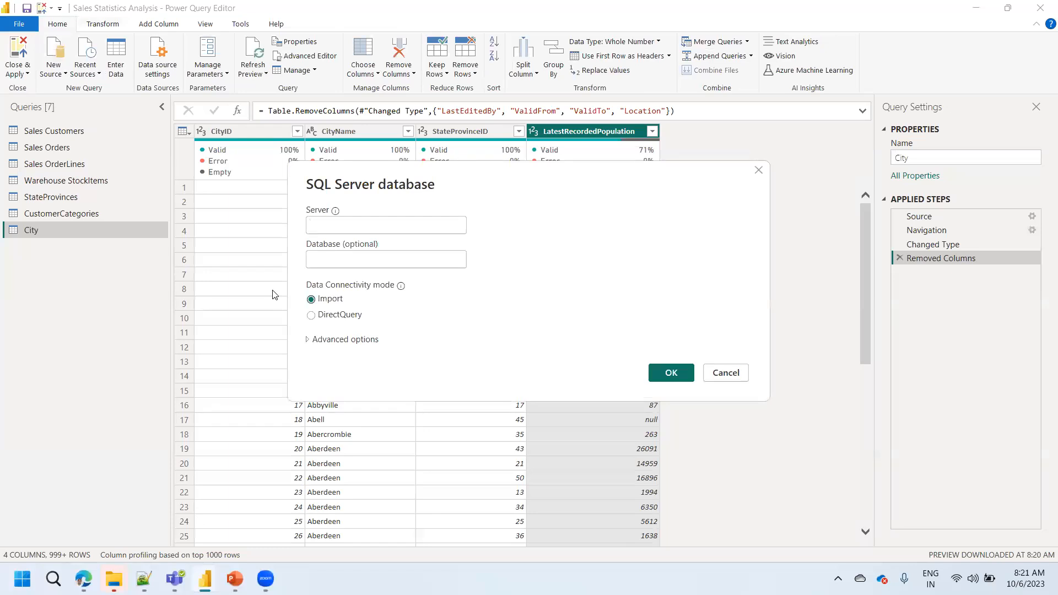
{"action": "left_click", "coordinate": [728, 371]}
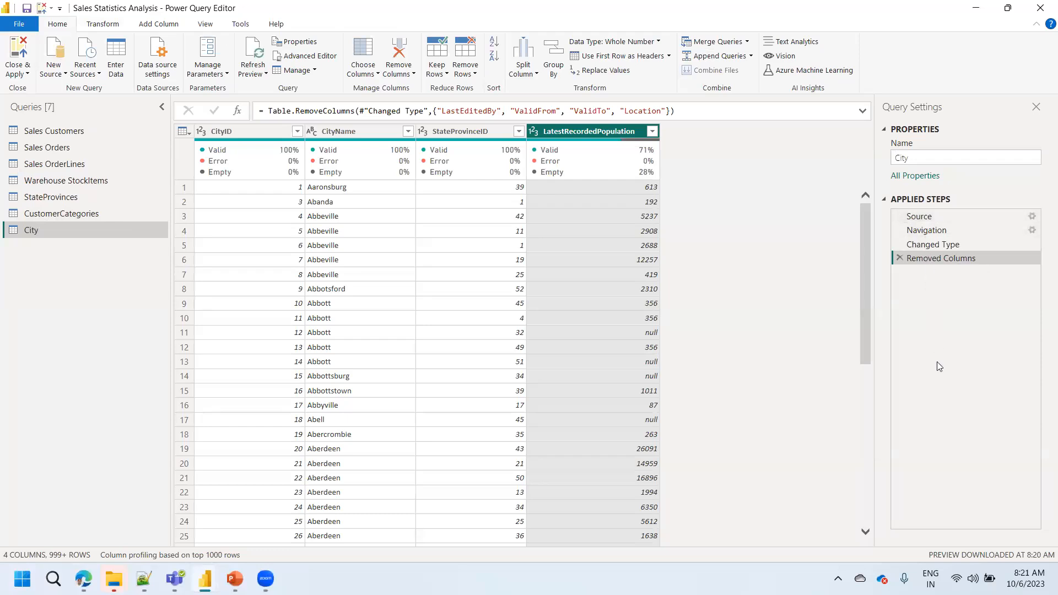
- Review the City query's Navigation and Source steps, and check the StateProvinces, CustomerCategories and City queries
{"action": "left_click", "coordinate": [926, 235]}
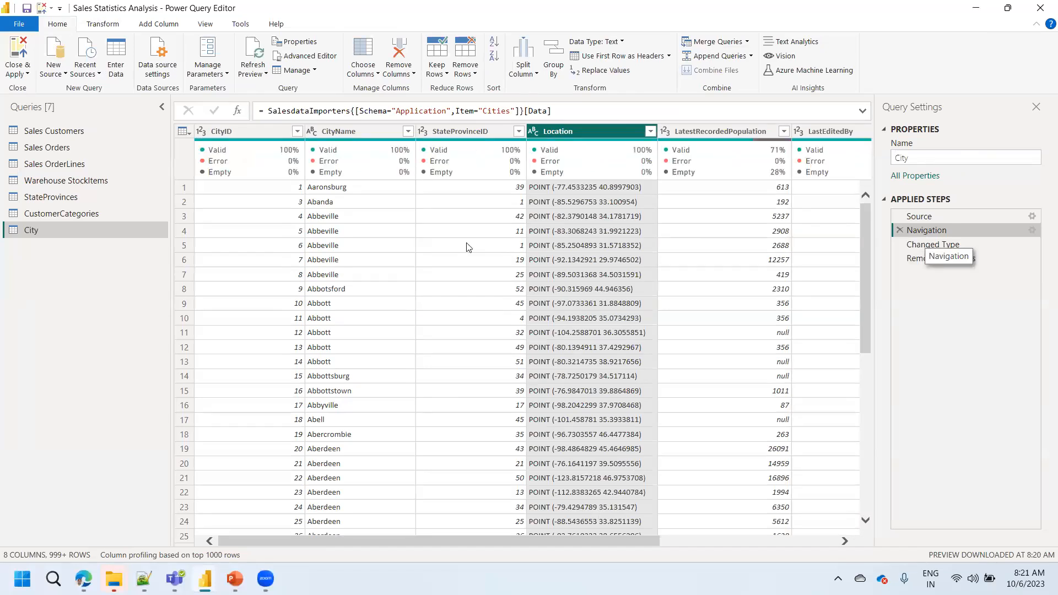
{"action": "left_click", "coordinate": [918, 217]}
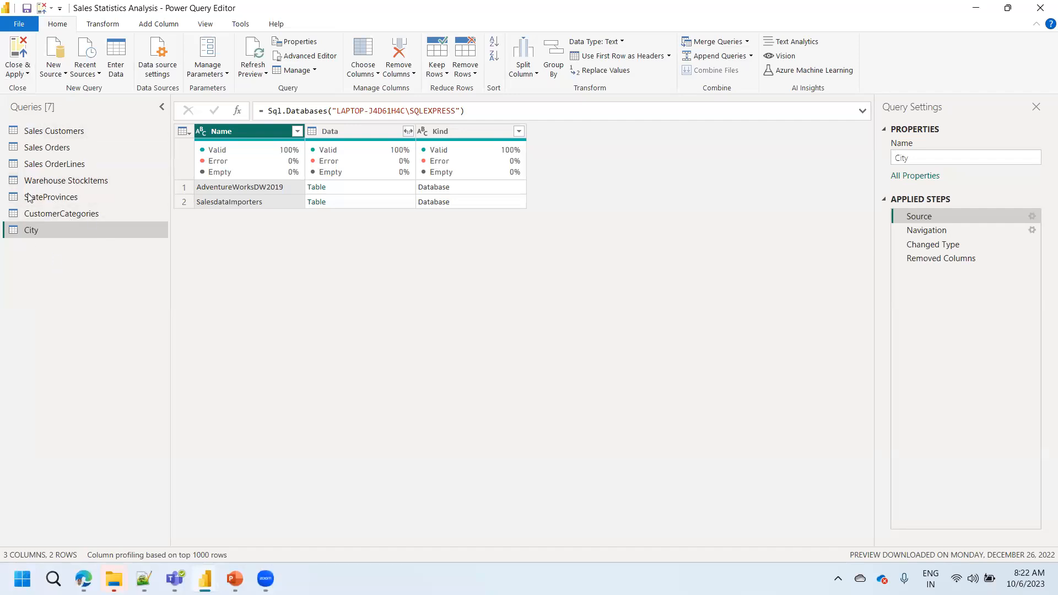
{"action": "left_click", "coordinate": [18, 70]}
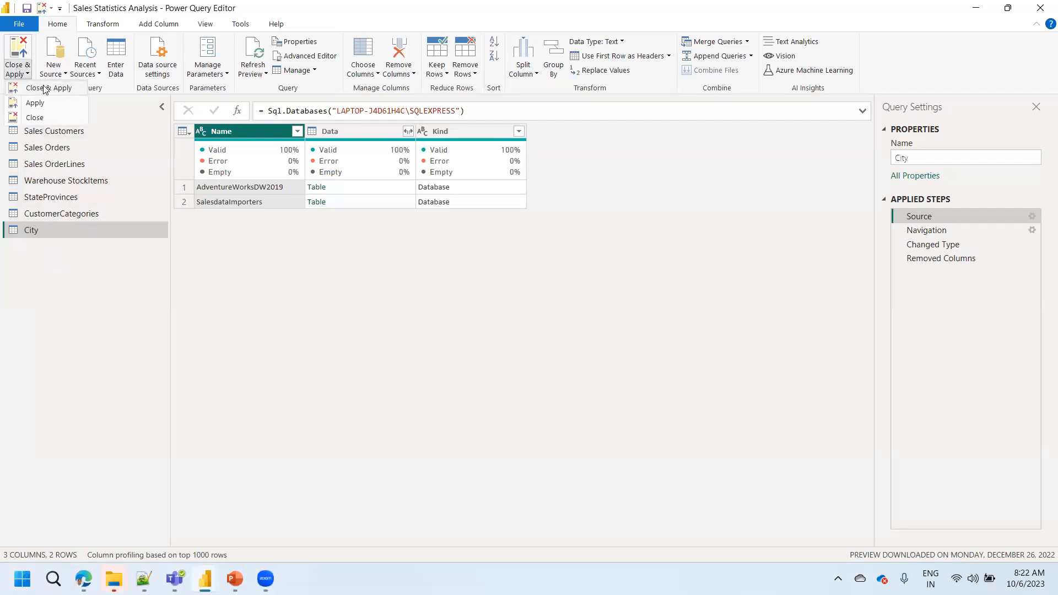
{"action": "left_click", "coordinate": [528, 63]}
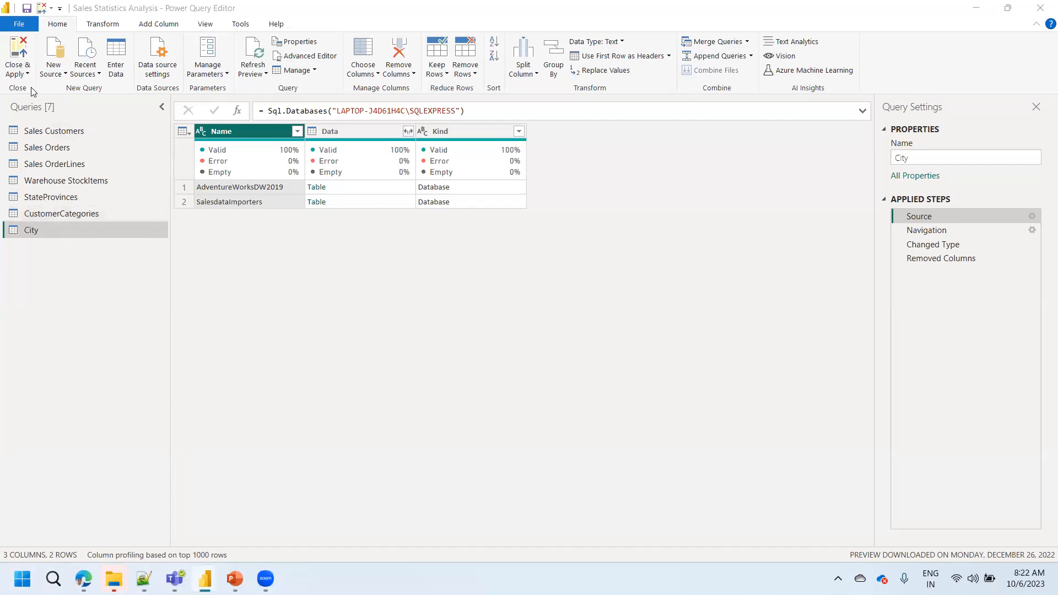
{"action": "left_click", "coordinate": [20, 74]}
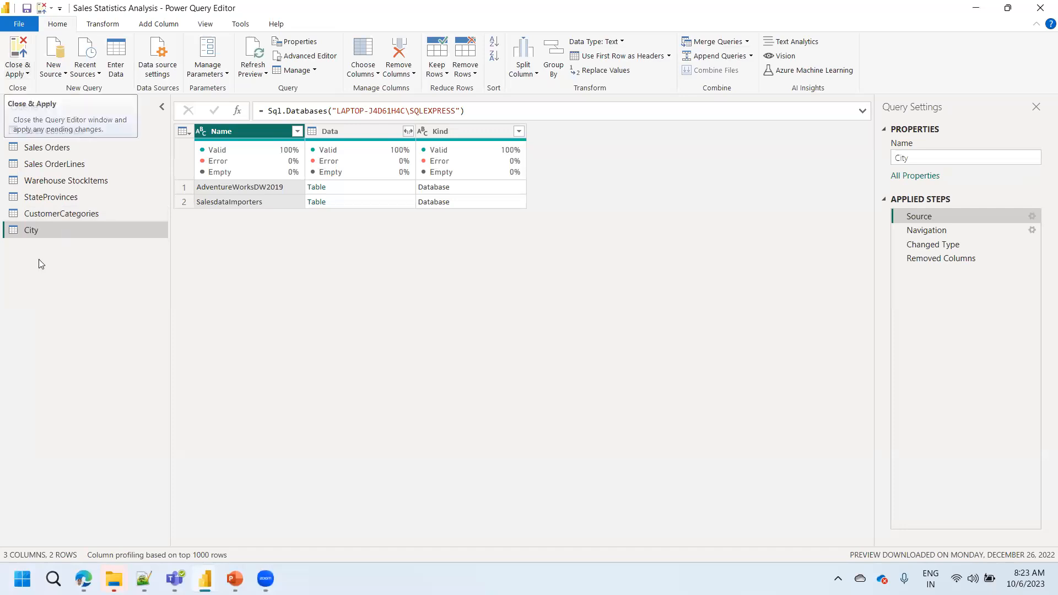
{"action": "left_click", "coordinate": [44, 199]}
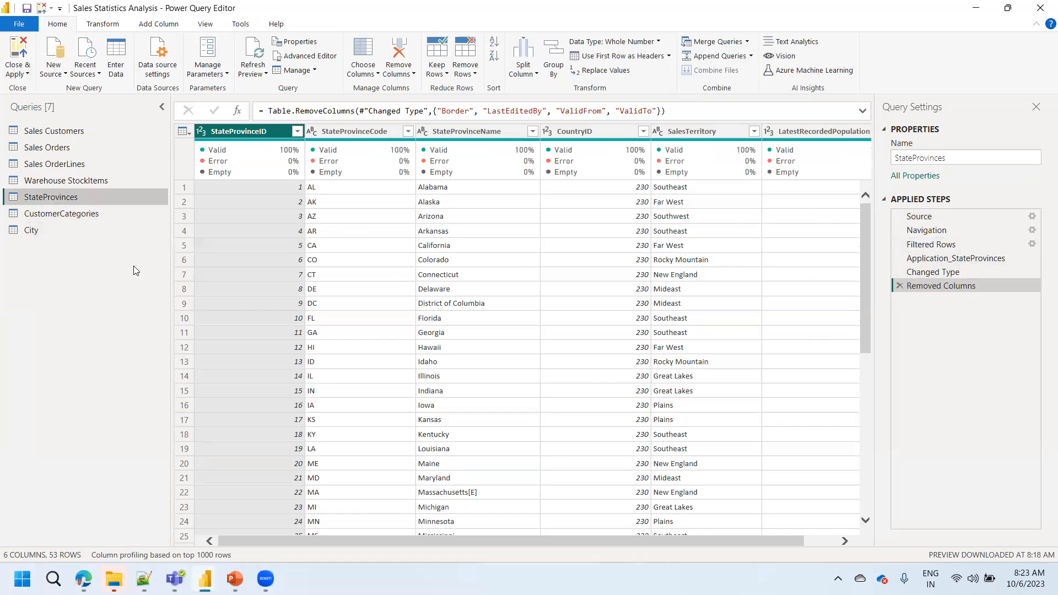
{"action": "left_click", "coordinate": [59, 216]}
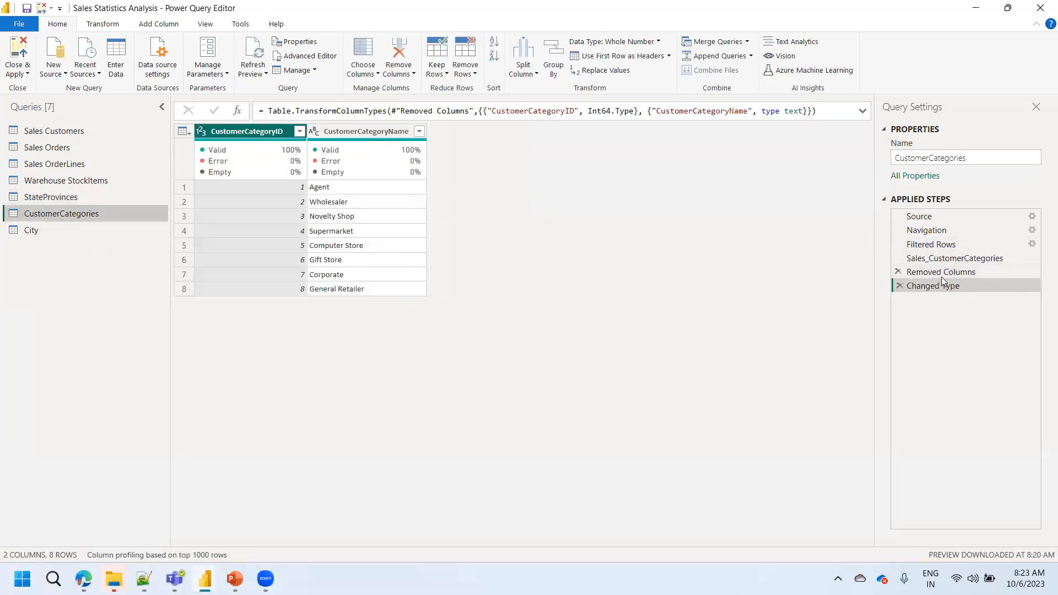
{"action": "left_click", "coordinate": [51, 229]}
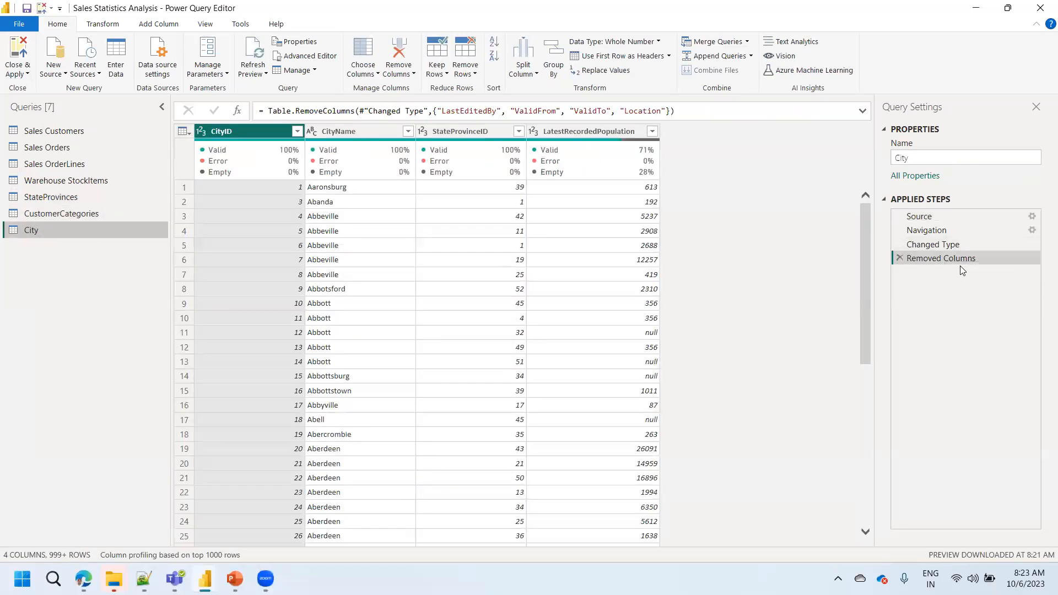
- Apply the pending query changes, close Power Query Editor and let the new tables load into the model
{"action": "left_click", "coordinate": [18, 72]}
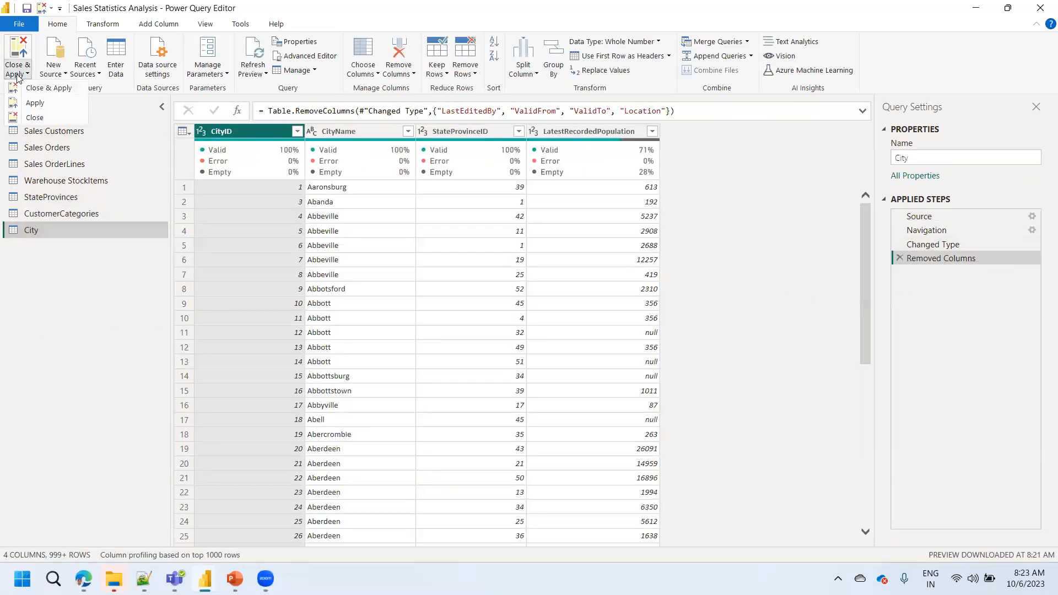
{"action": "left_click", "coordinate": [51, 91]}
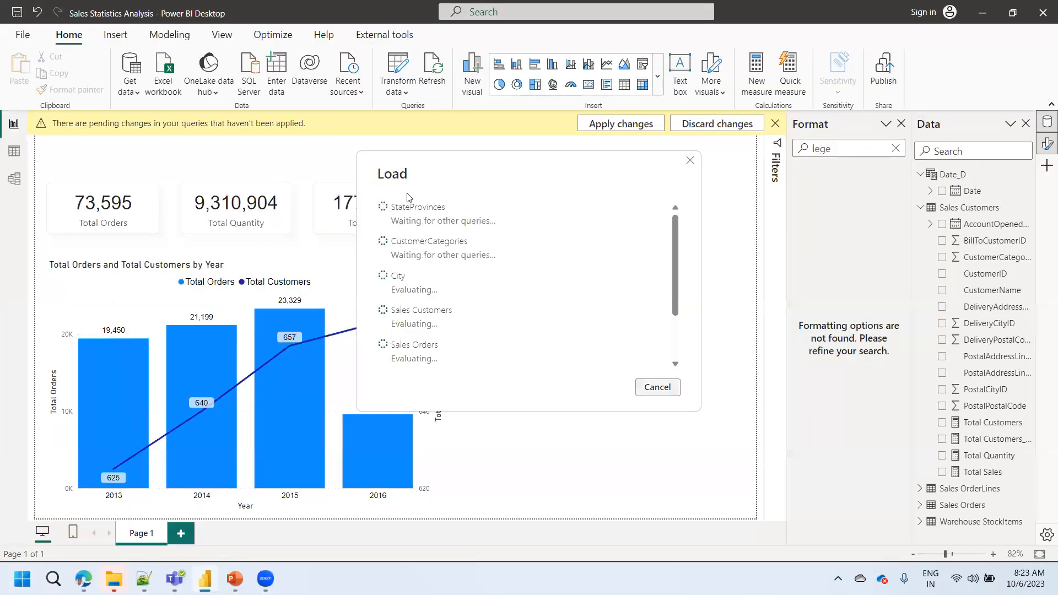
{"action": "left_click_drag", "start_coordinate": [675, 276], "coordinate": [669, 228]}
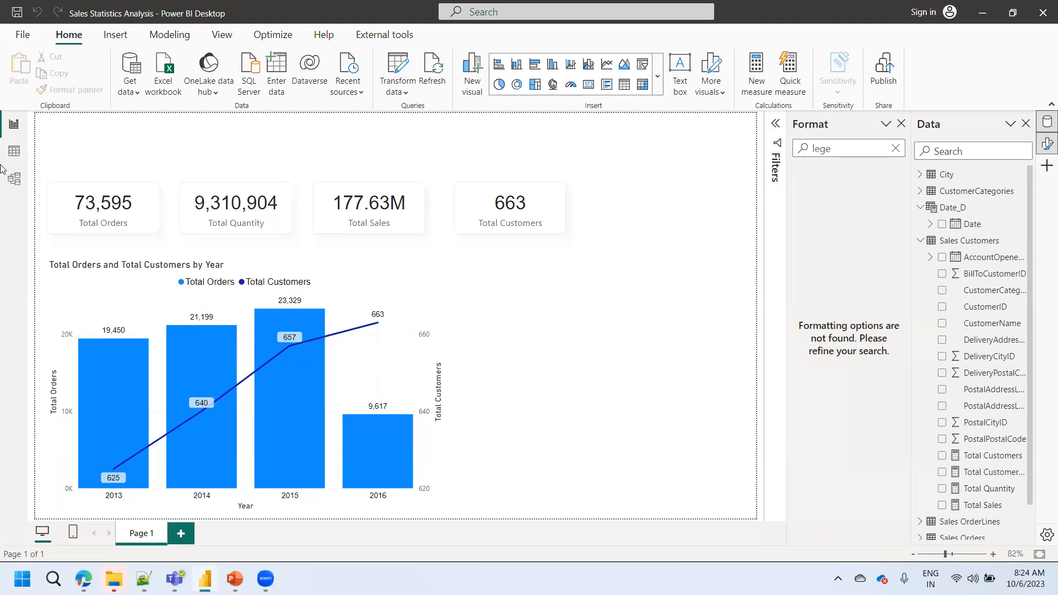
- Examine the loaded data of the City, CustomerCategories, StateProvinces, Sales Customers and Sales OrderLines tables in table view
{"action": "left_click", "coordinate": [14, 150]}
{"action": "left_click", "coordinate": [928, 174]}
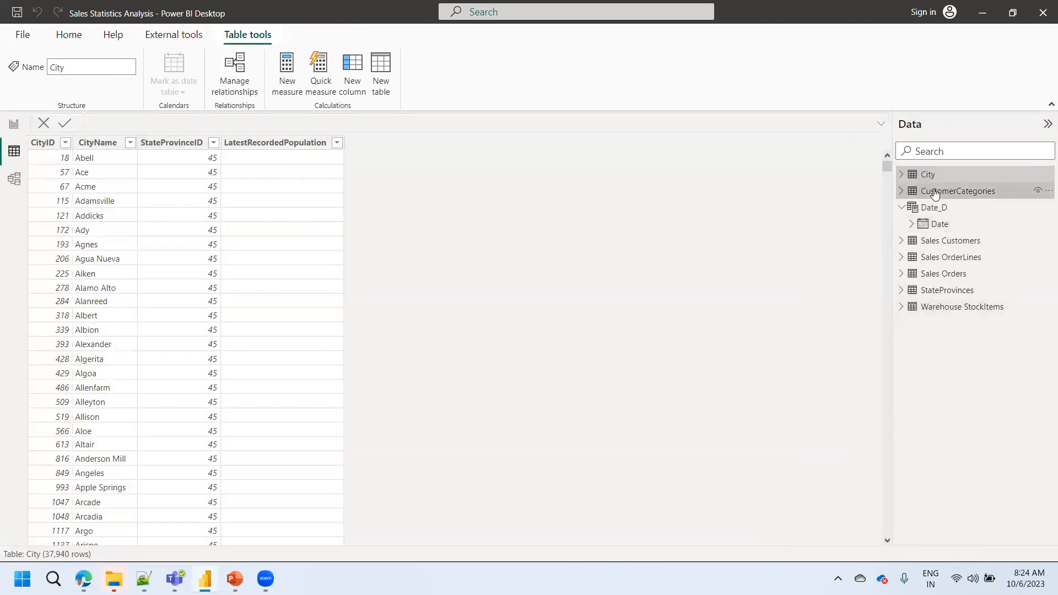
{"action": "left_click", "coordinate": [935, 192]}
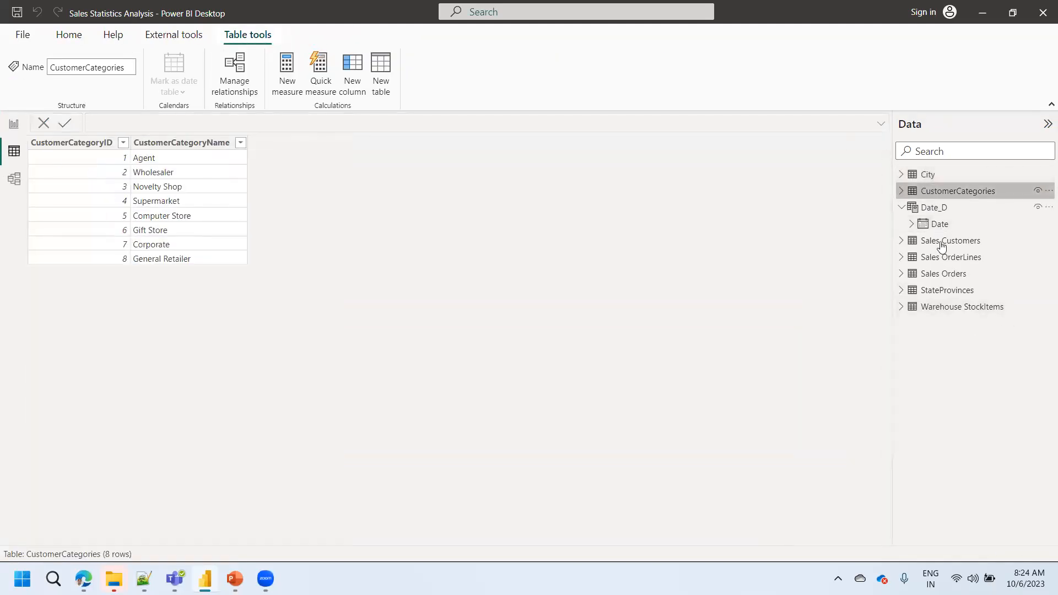
{"action": "left_click", "coordinate": [943, 290]}
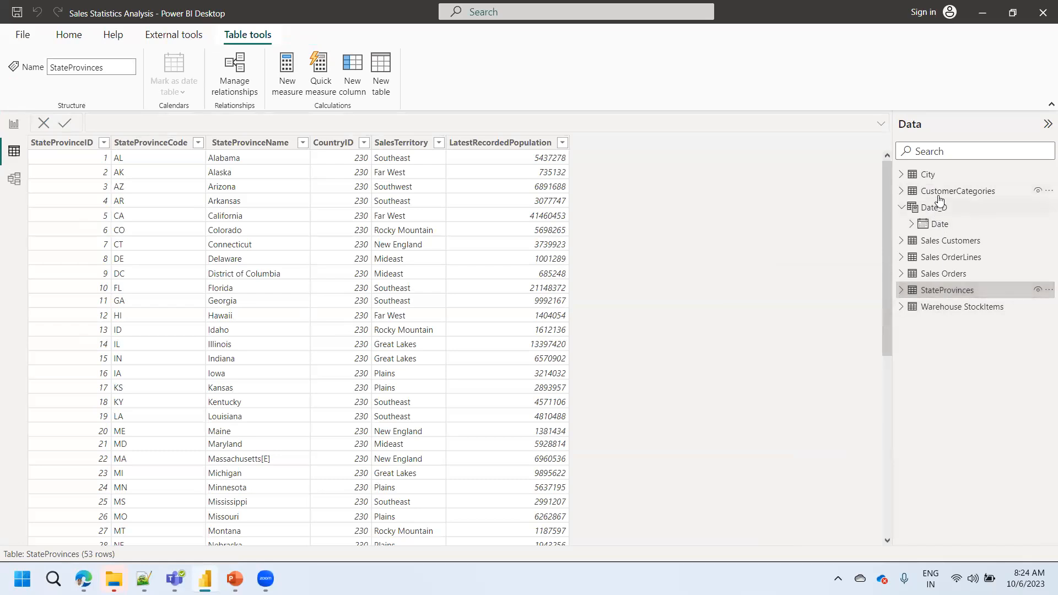
{"action": "mouse_move", "coordinate": [941, 270]}
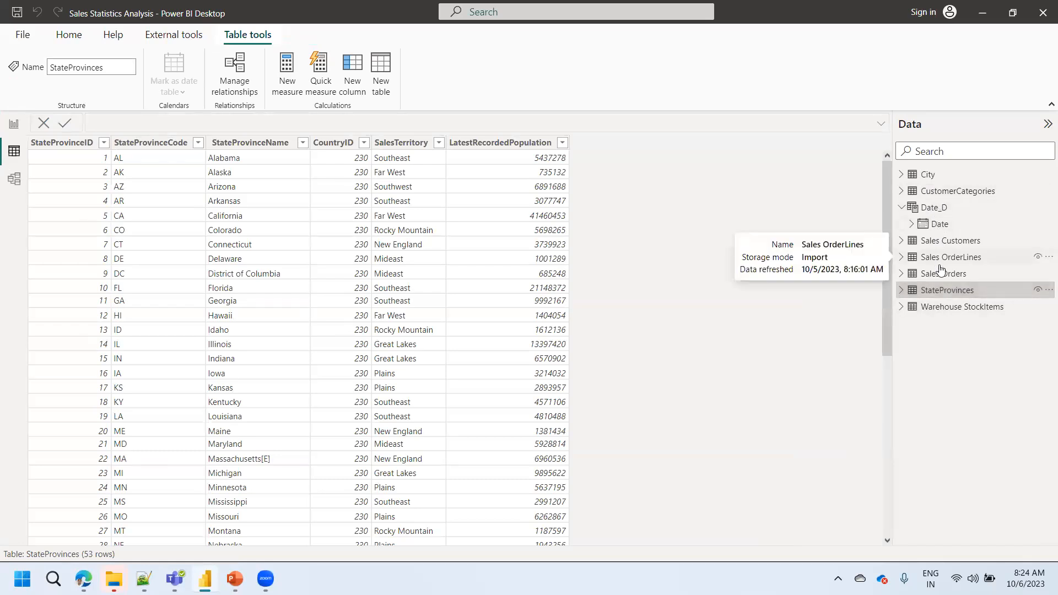
{"action": "left_click", "coordinate": [946, 244]}
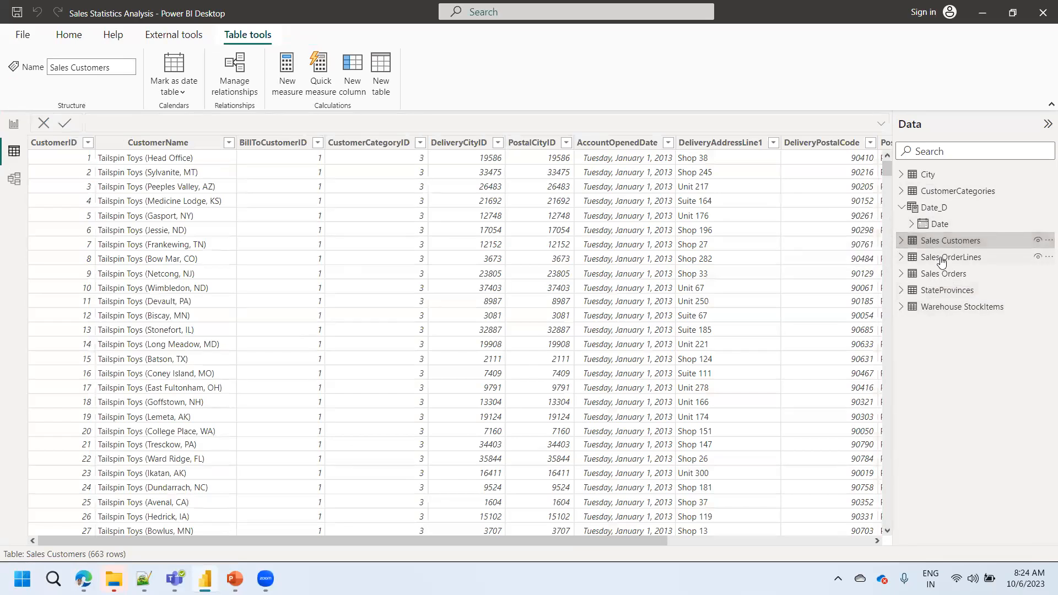
{"action": "left_click", "coordinate": [941, 261]}
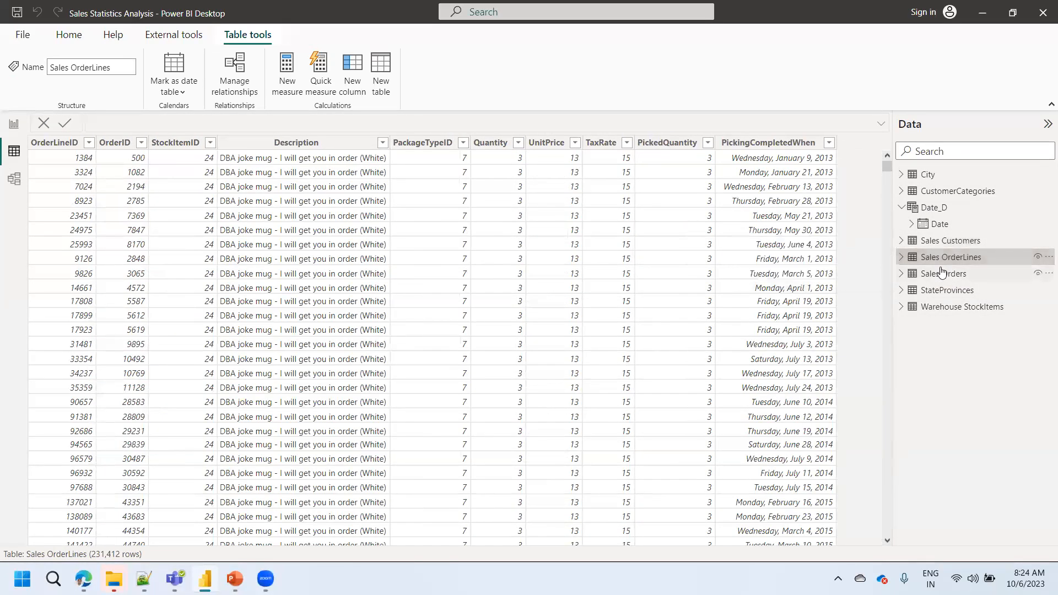
{"action": "mouse_move", "coordinate": [942, 272]}
{"action": "mouse_move", "coordinate": [937, 280]}
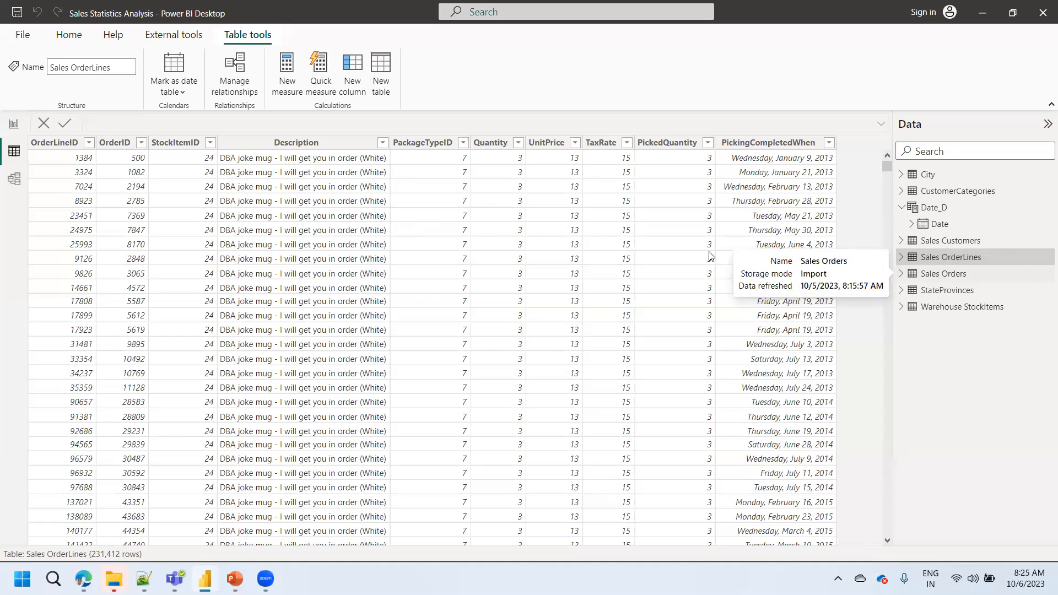
- Reopen Power Query Editor and remove the TaxRate column from the Sales OrderLines query
{"action": "left_click", "coordinate": [69, 35]}
{"action": "left_click", "coordinate": [361, 69]}
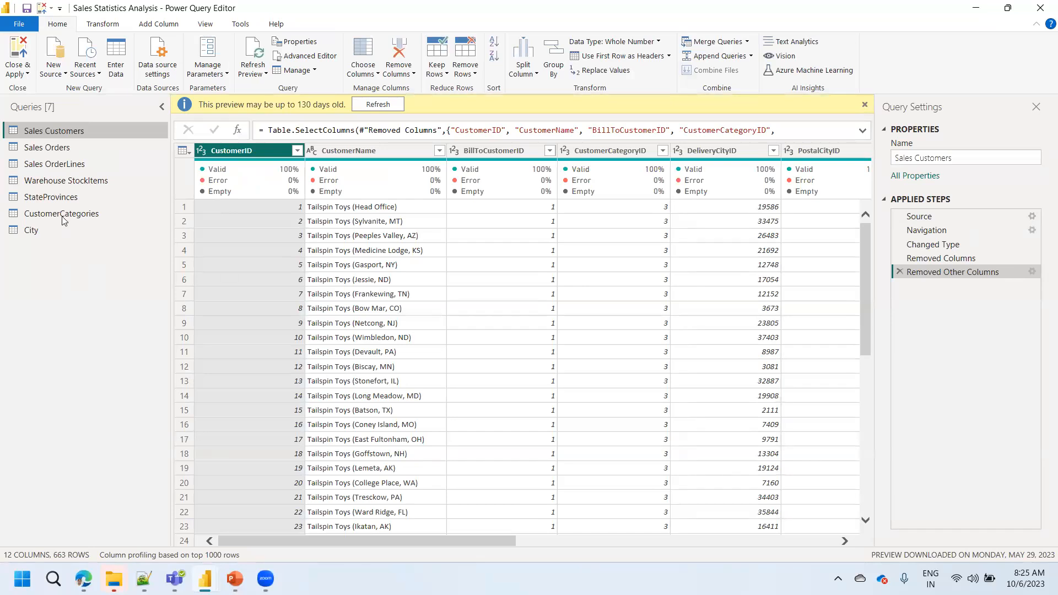
{"action": "left_click", "coordinate": [58, 165]}
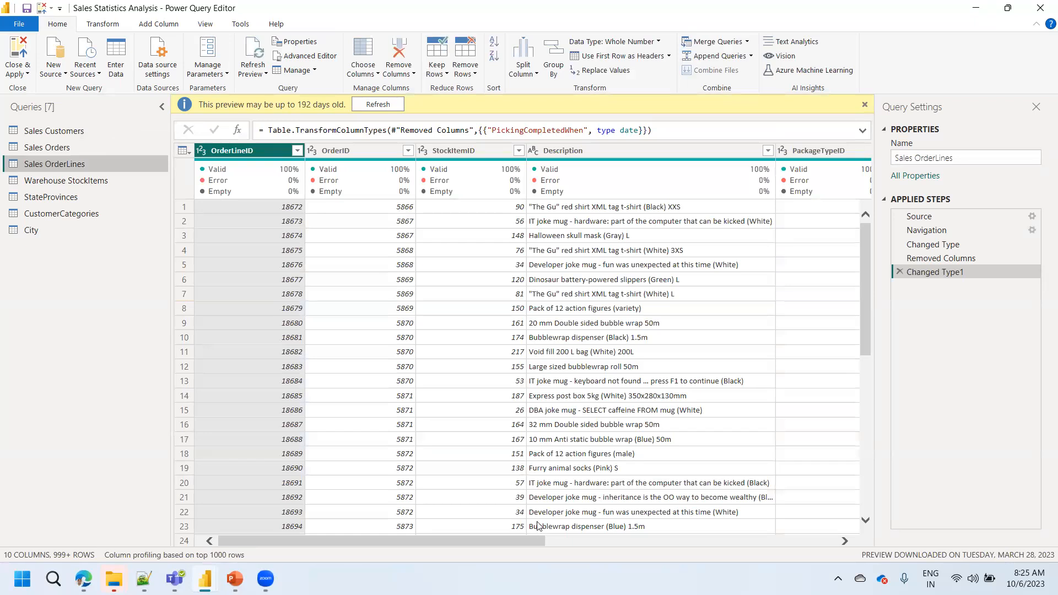
{"action": "left_click_drag", "start_coordinate": [538, 541], "coordinate": [808, 550]}
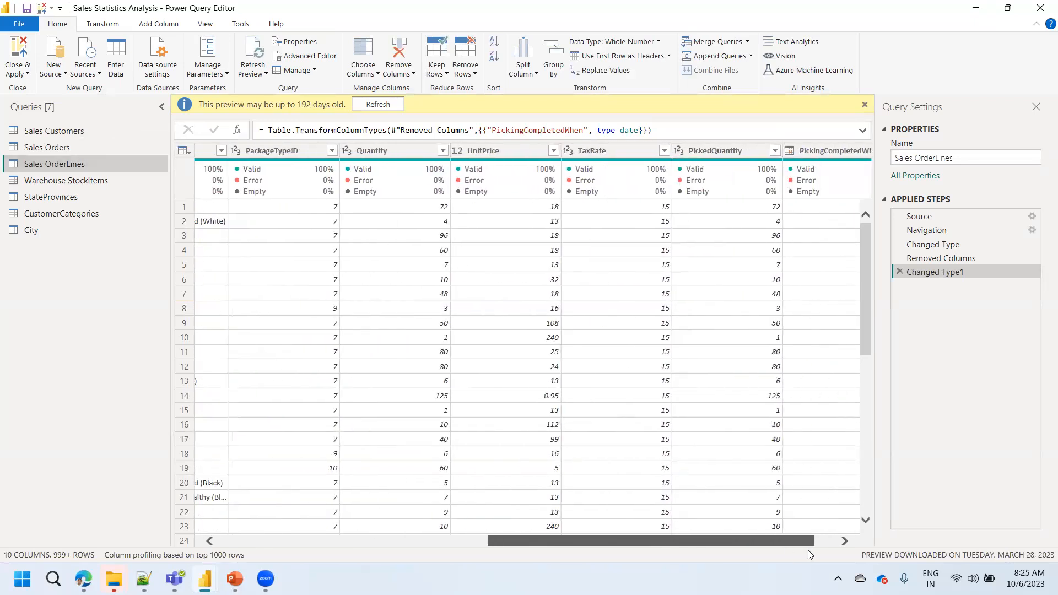
{"action": "right_click", "coordinate": [602, 150]}
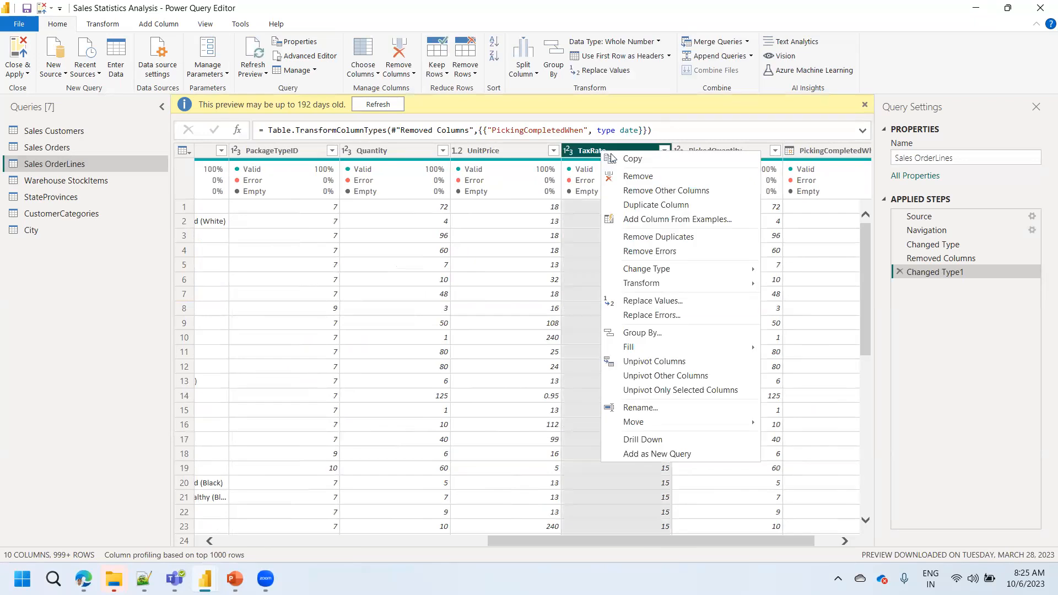
{"action": "left_click", "coordinate": [629, 175]}
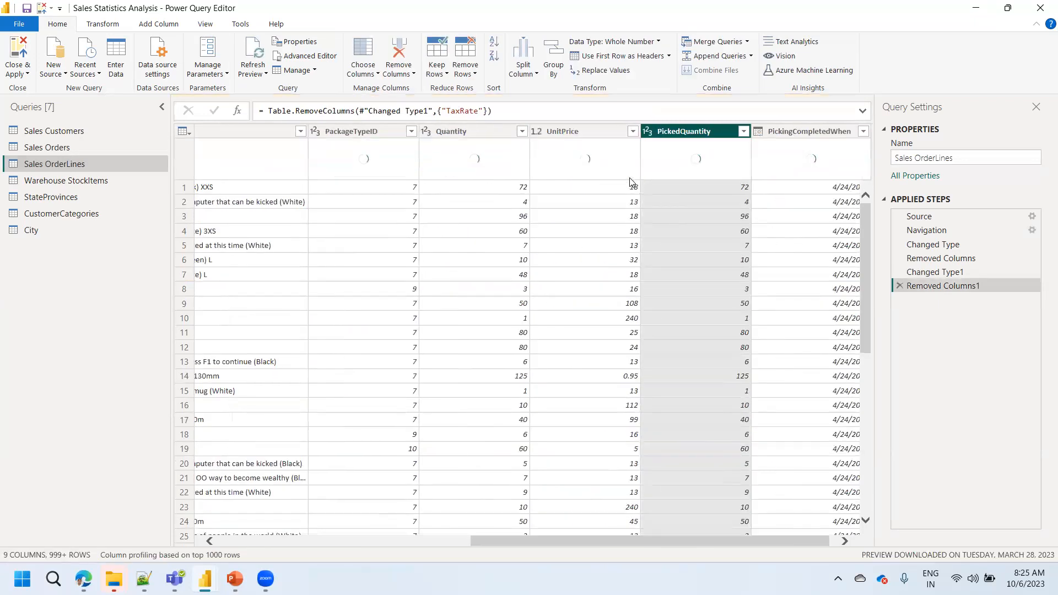
- Apply the Sales OrderLines change to the data model and return to Power BI Desktop
{"action": "left_click", "coordinate": [19, 71]}
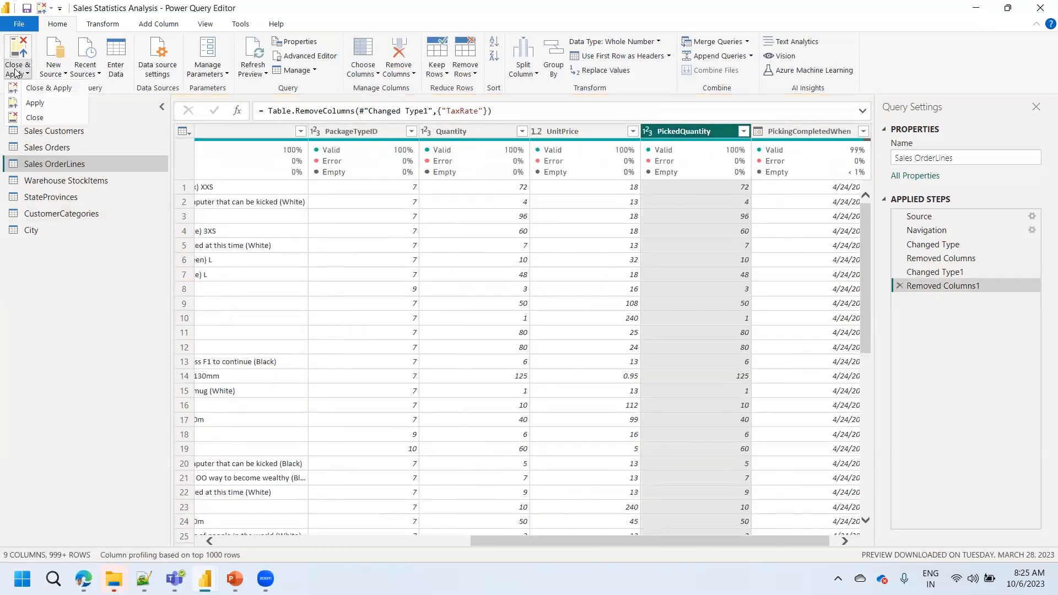
{"action": "left_click", "coordinate": [71, 255]}
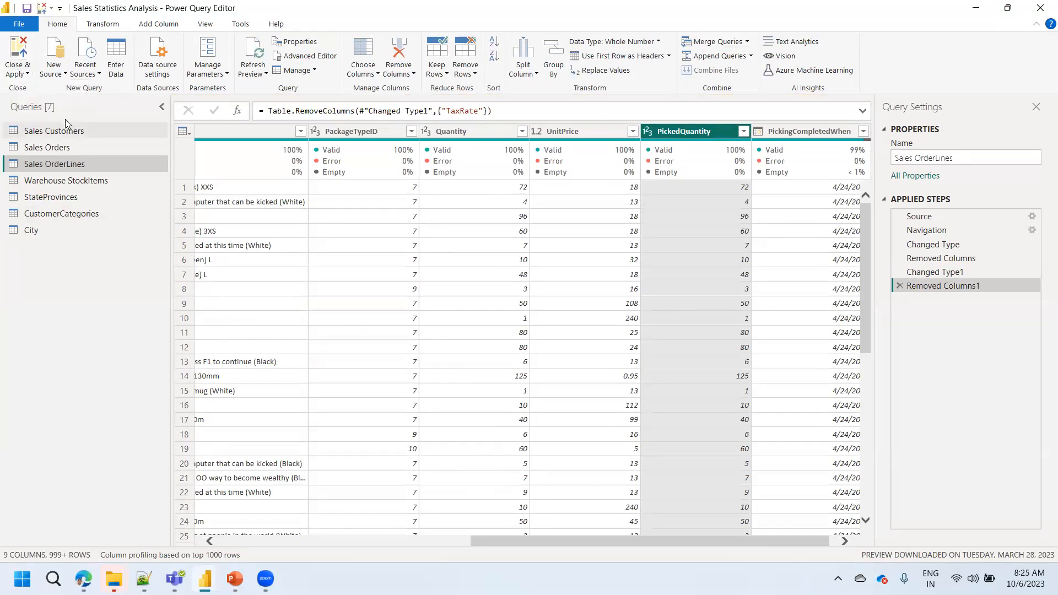
{"action": "left_click", "coordinate": [537, 67]}
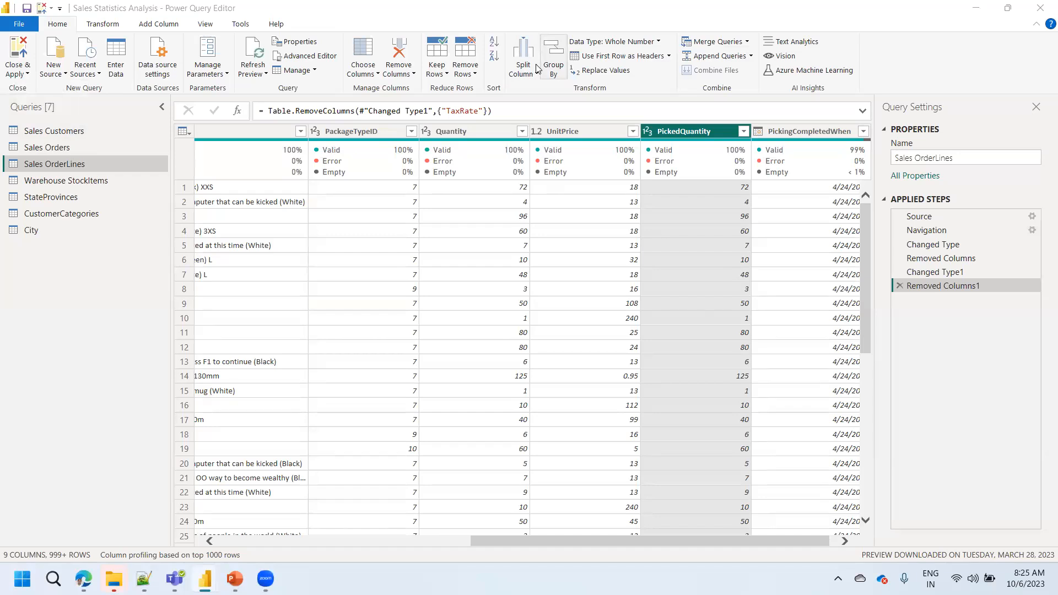
{"action": "left_click", "coordinate": [18, 75]}
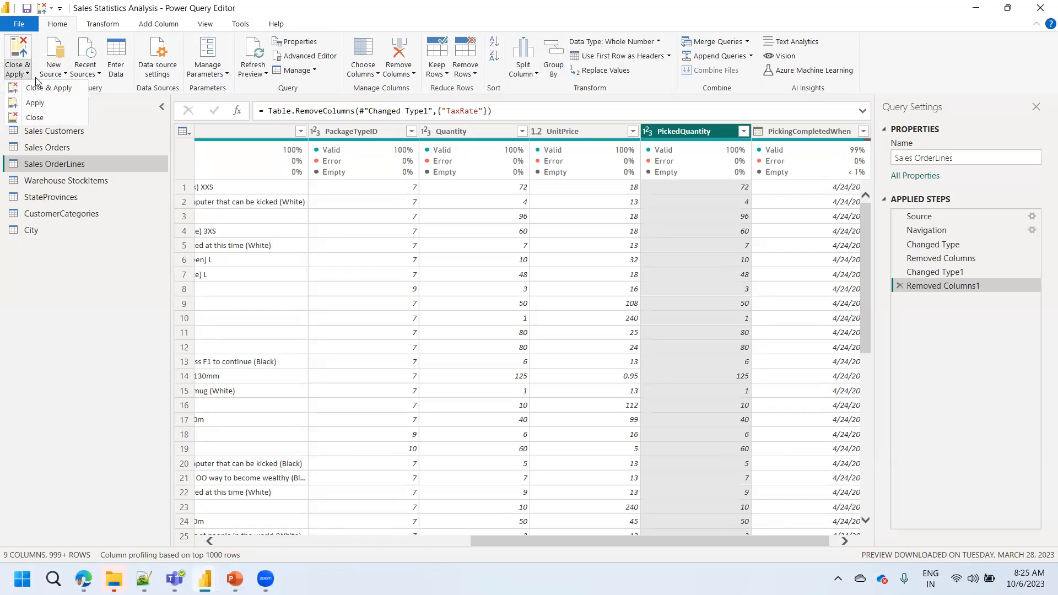
{"action": "left_click", "coordinate": [46, 89]}
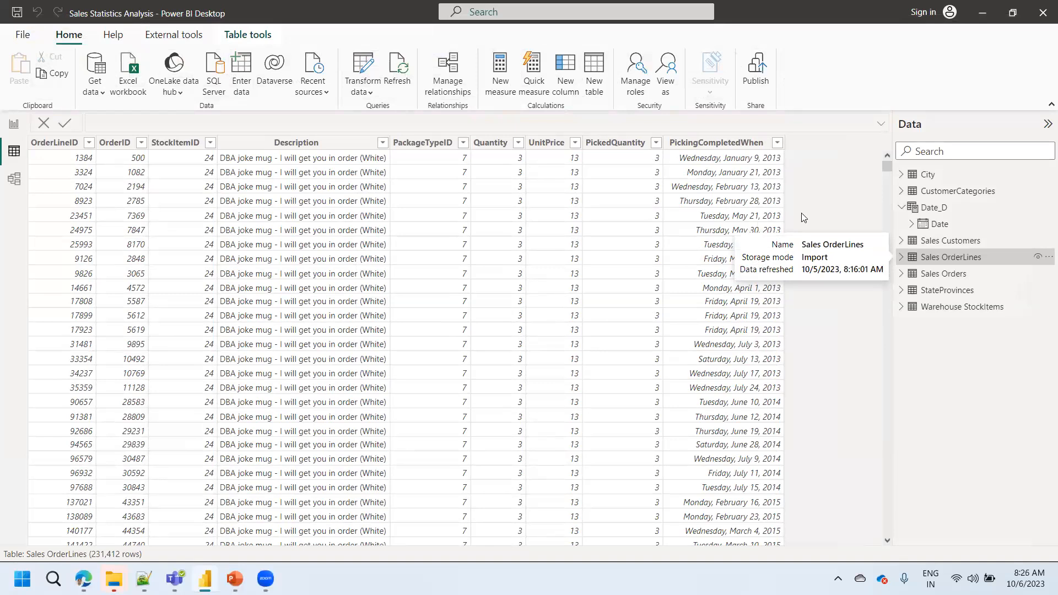
- Collapse the Date_D and Sales Customers tables in the report's field list and open the model view
{"action": "left_click", "coordinate": [13, 124]}
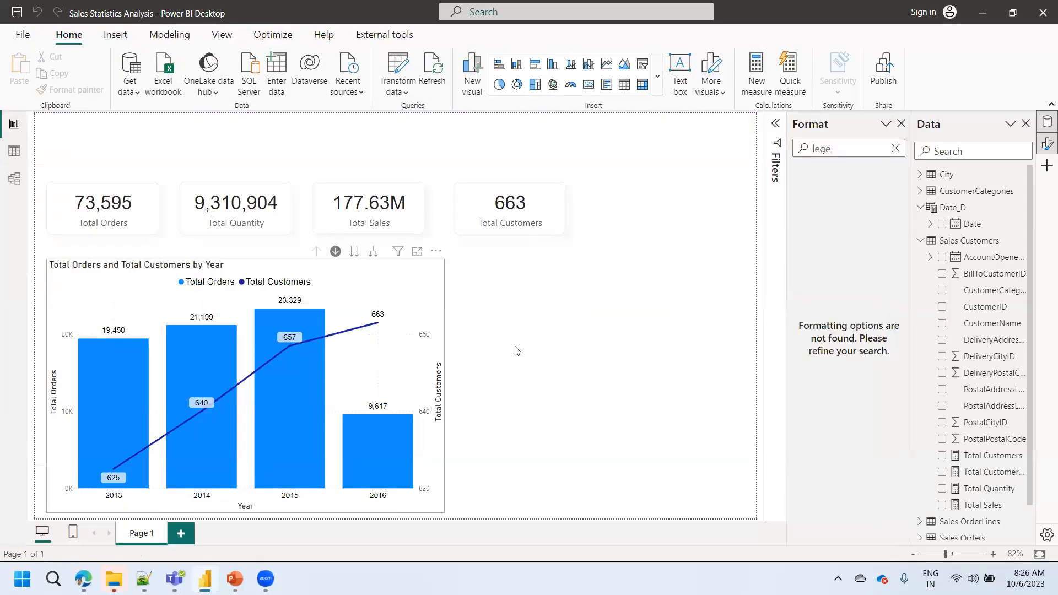
{"action": "left_click", "coordinate": [919, 242]}
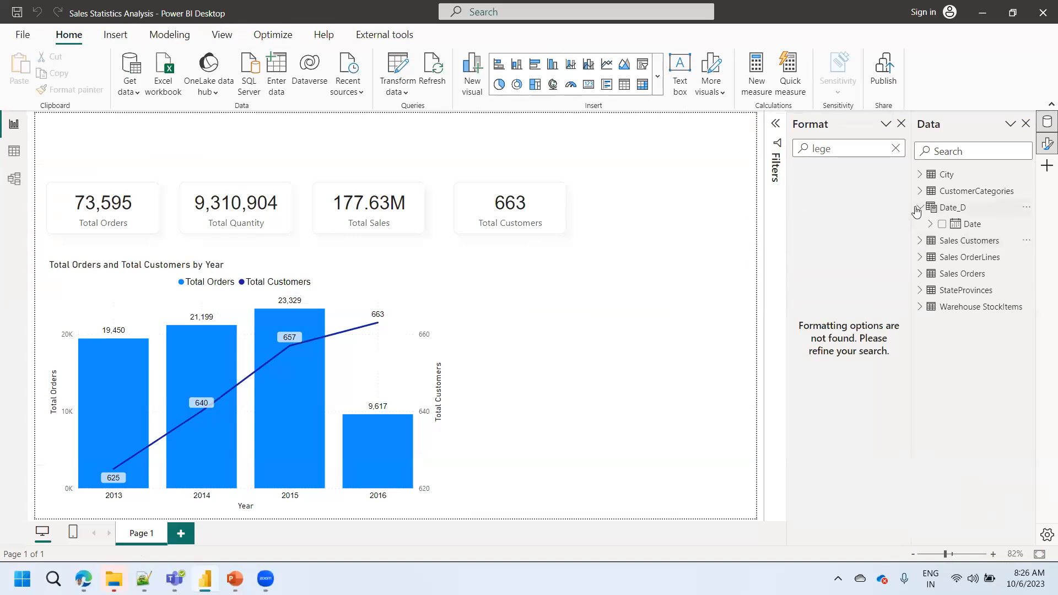
{"action": "left_click", "coordinate": [14, 178]}
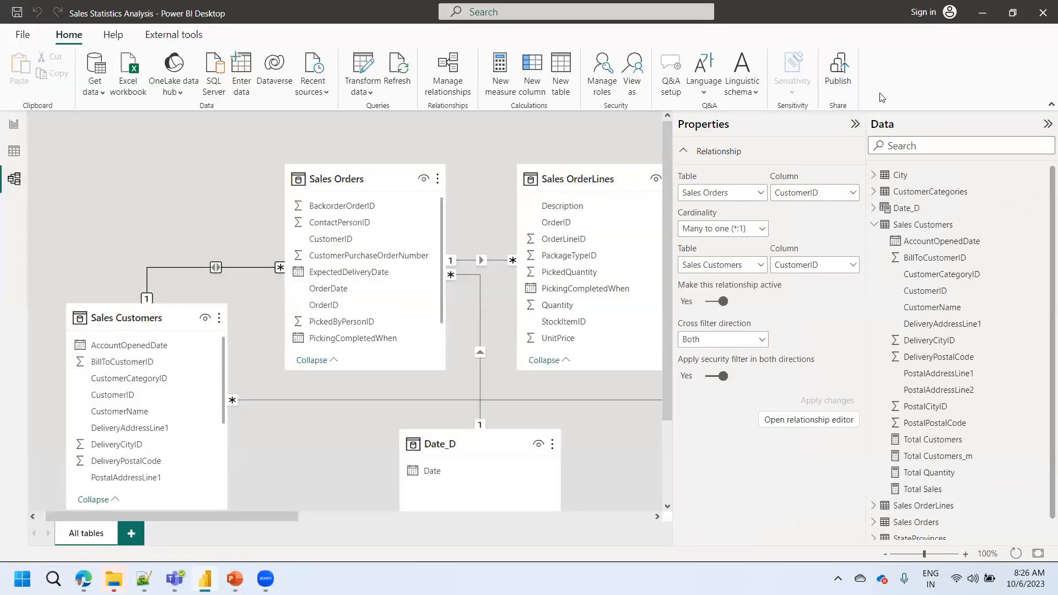
- Hide the Properties and Data panes and move the City table up, to the upper right of StateProvinces in the model diagram
{"action": "left_click", "coordinate": [854, 123]}
{"action": "left_click", "coordinate": [1045, 126]}
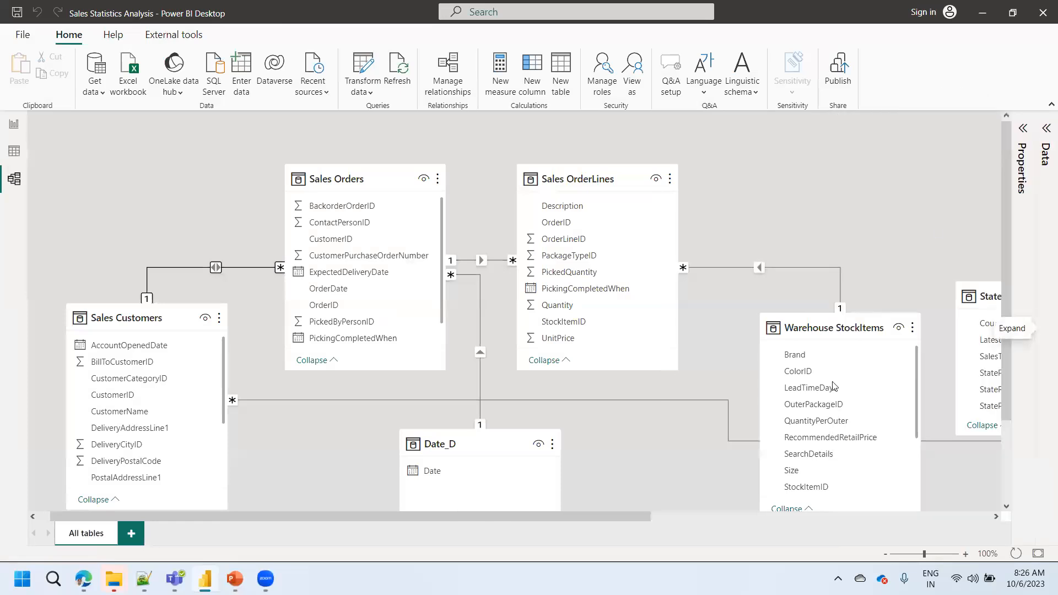
{"action": "left_click_drag", "start_coordinate": [639, 522], "coordinate": [966, 558]}
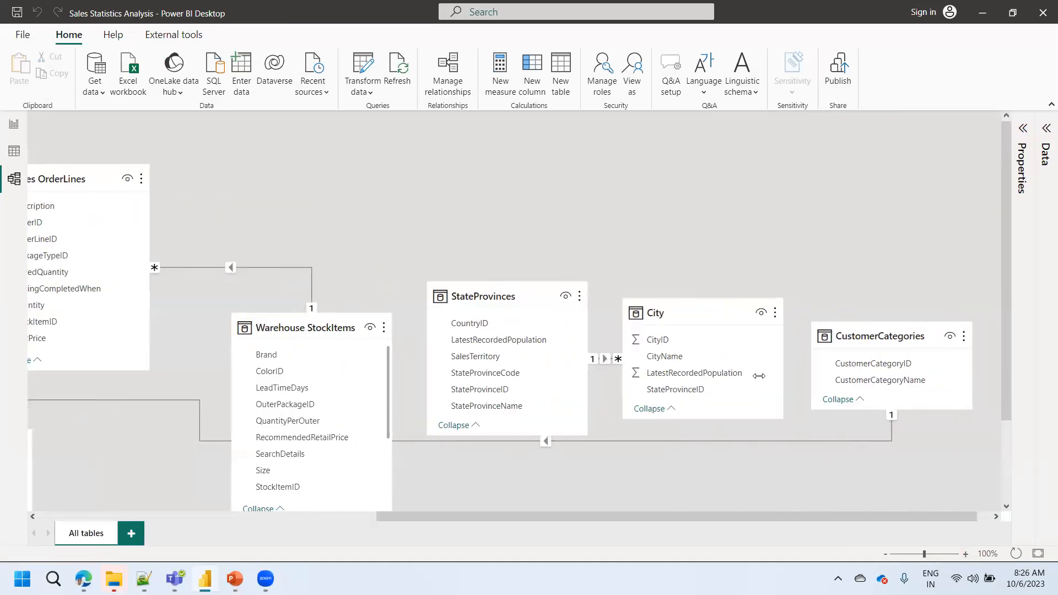
{"action": "left_click_drag", "start_coordinate": [692, 310], "coordinate": [733, 159]}
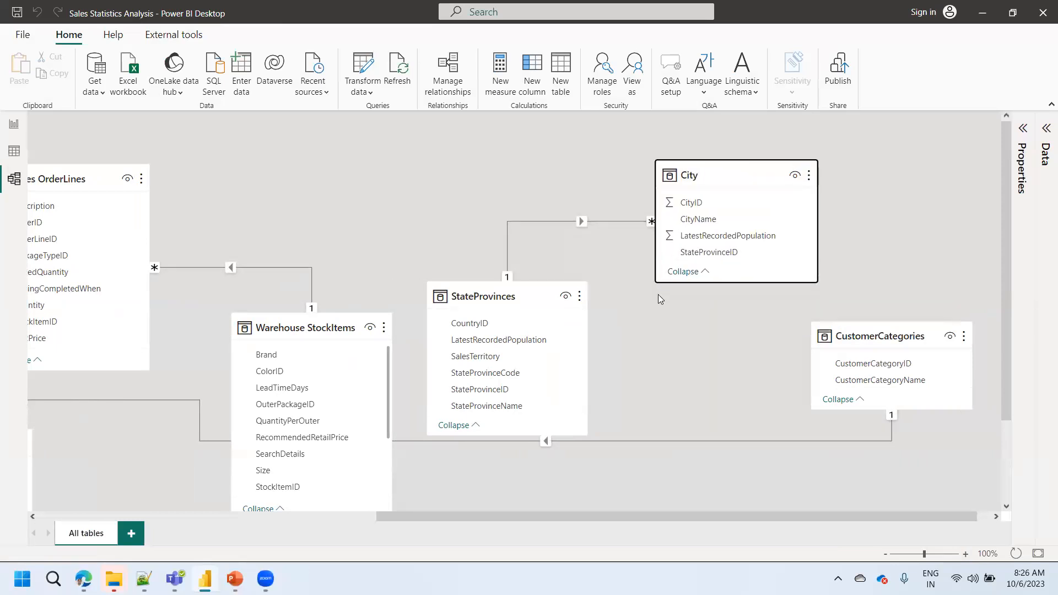
- Place the CustomerCategories table above Sales Customers and shift Sales Customers slightly down and to the right
{"action": "mouse_move", "coordinate": [863, 342]}
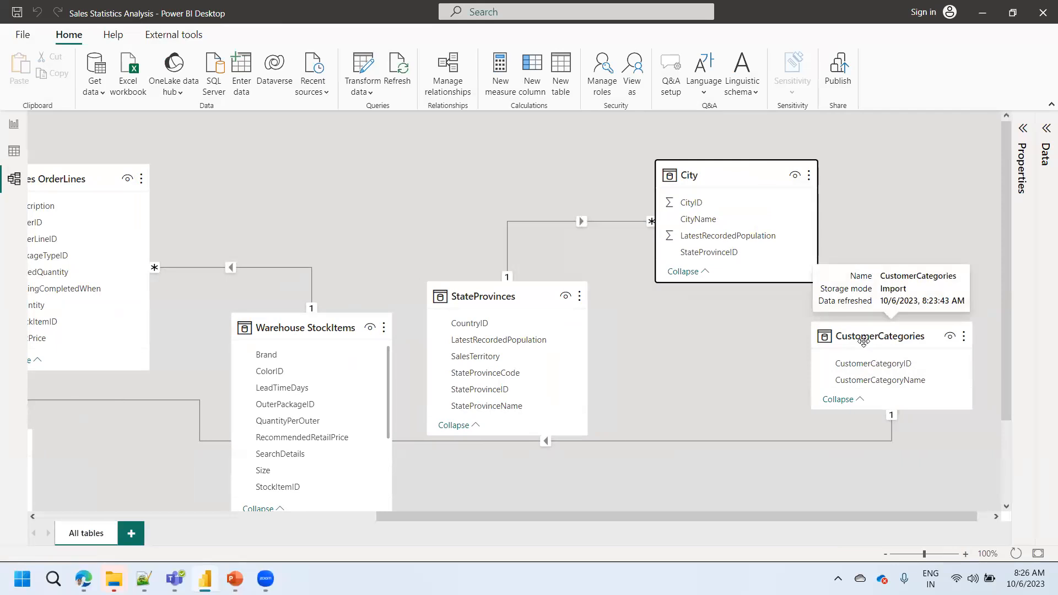
{"action": "left_click_drag", "start_coordinate": [863, 341], "coordinate": [202, 429]}
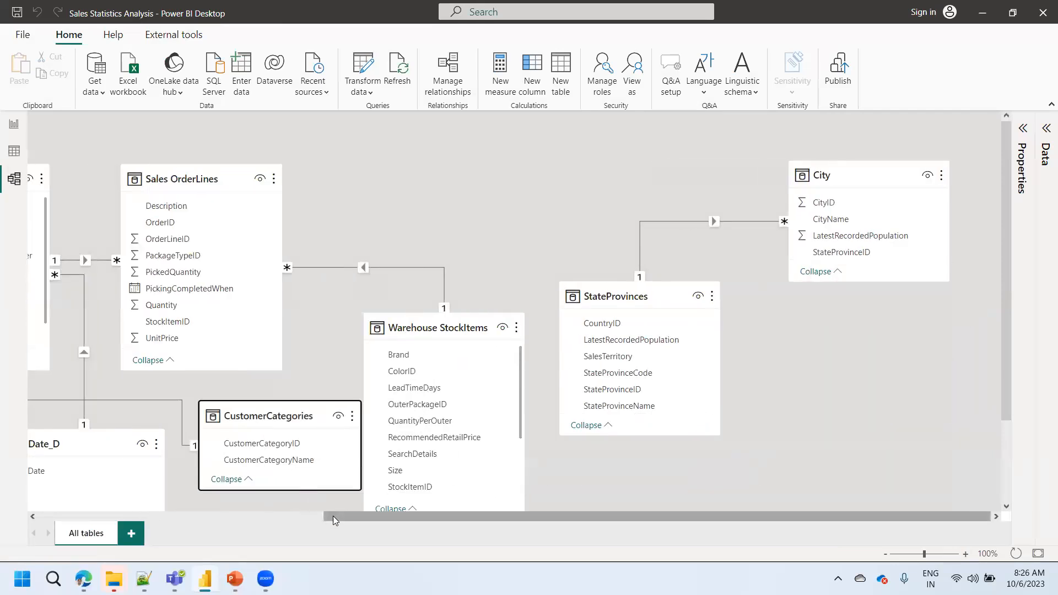
{"action": "left_click_drag", "start_coordinate": [273, 522], "coordinate": [55, 529]}
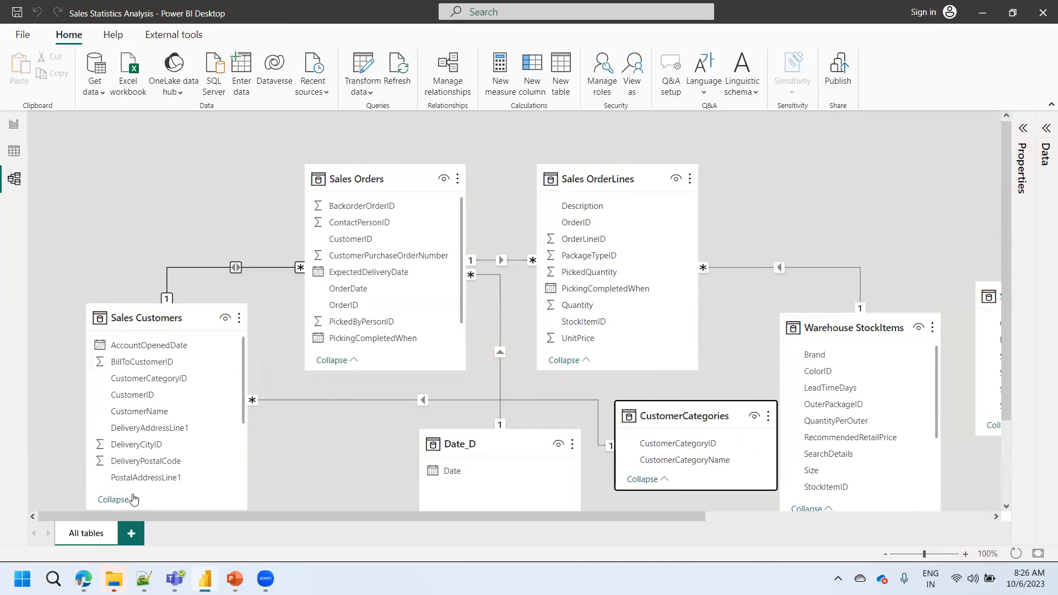
{"action": "left_click_drag", "start_coordinate": [675, 410], "coordinate": [92, 157]}
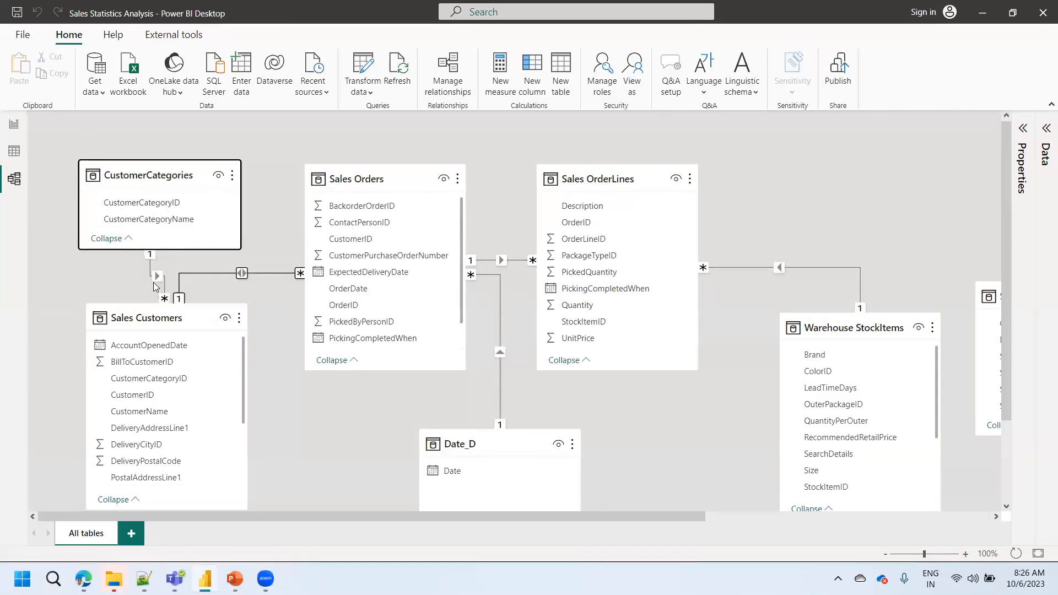
{"action": "left_click_drag", "start_coordinate": [135, 319], "coordinate": [178, 343]}
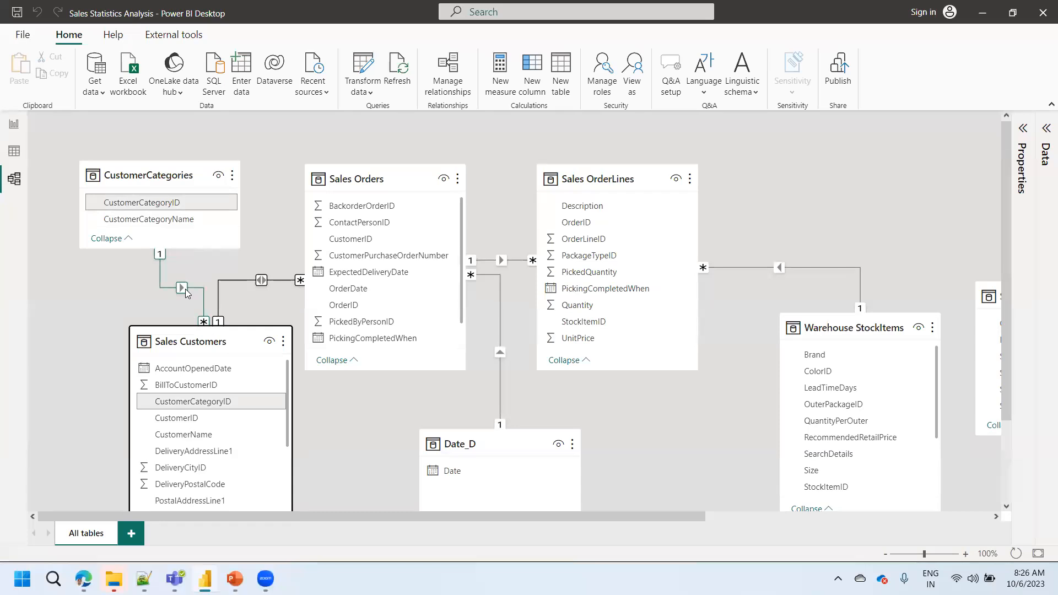
- Move the StateProvinces table to the lower left of City and fit the whole model diagram to the page
{"action": "left_click_drag", "start_coordinate": [566, 515], "coordinate": [749, 518]}
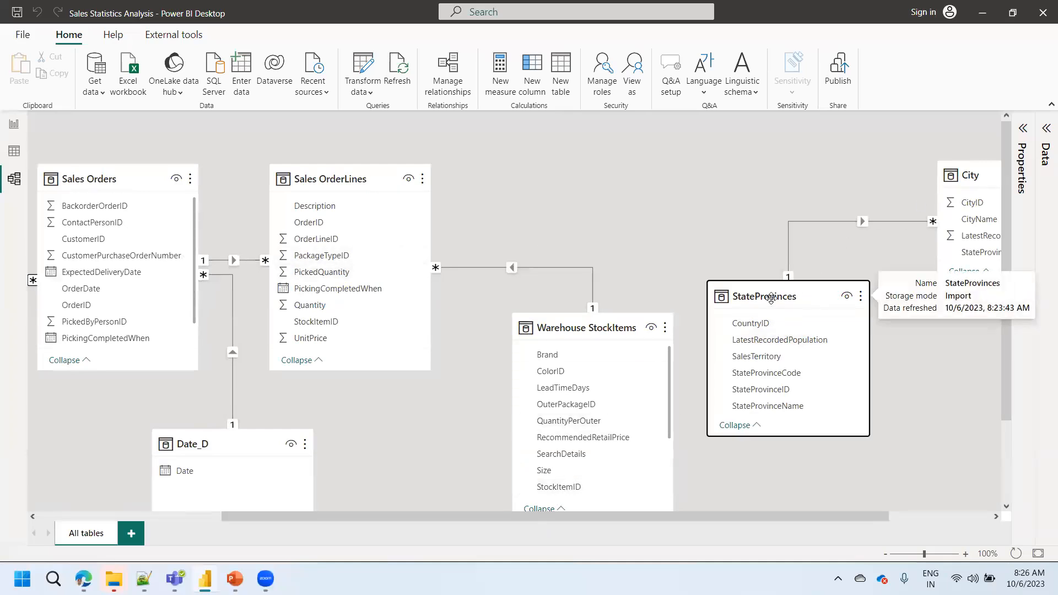
{"action": "left_click_drag", "start_coordinate": [769, 297], "coordinate": [838, 348]}
{"action": "left_click_drag", "start_coordinate": [798, 518], "coordinate": [902, 518]}
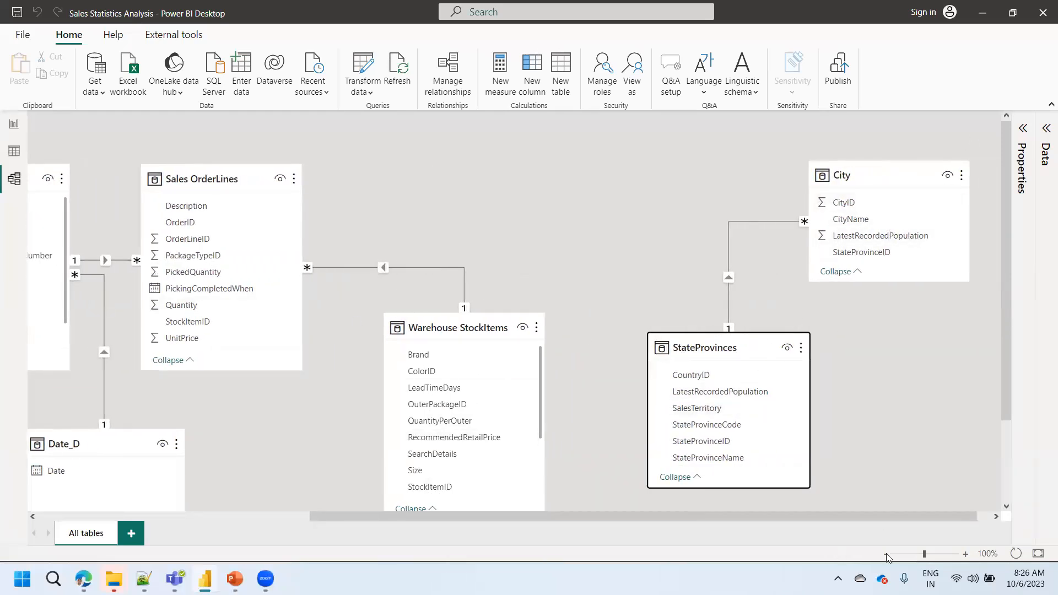
{"action": "left_click", "coordinate": [1036, 554]}
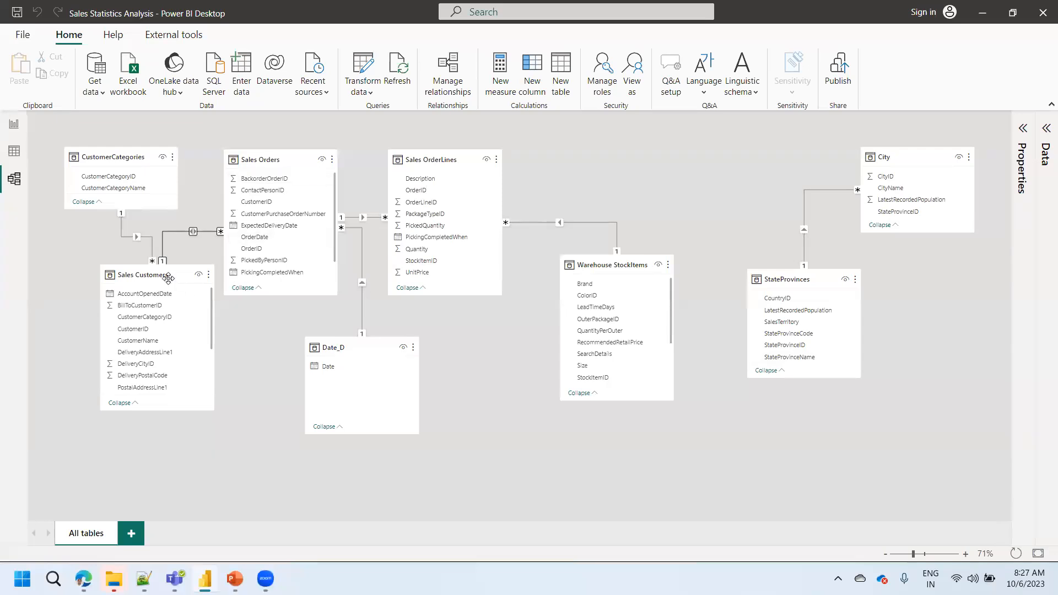
- Rearrange the diagram with Sales OrderLines at the bottom, Date_D at the top and Sales Orders beside Sales Customers
{"action": "left_click_drag", "start_coordinate": [432, 160], "coordinate": [465, 411]}
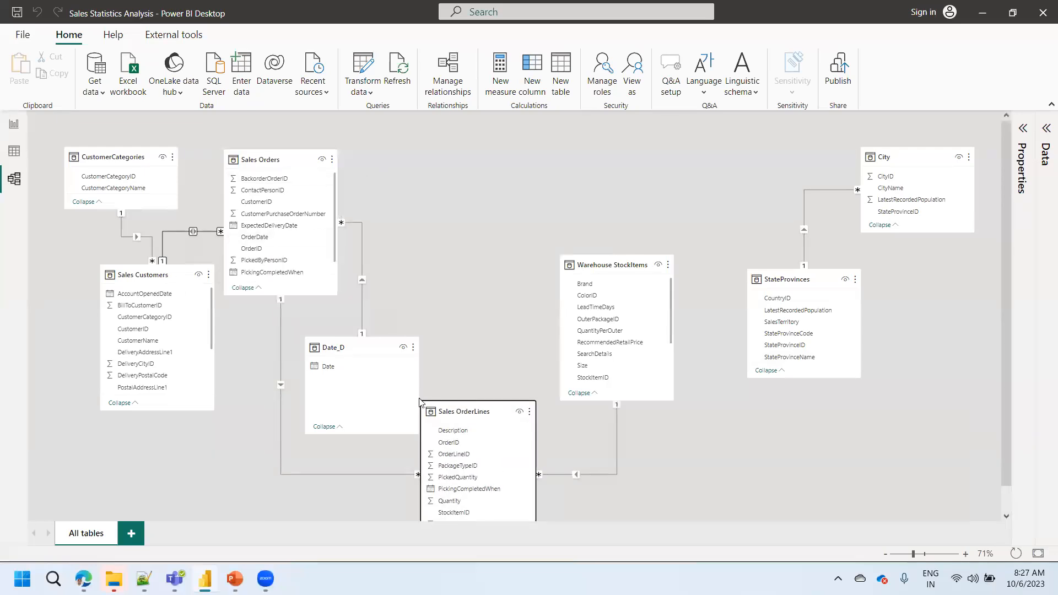
{"action": "left_click_drag", "start_coordinate": [366, 349], "coordinate": [478, 158]}
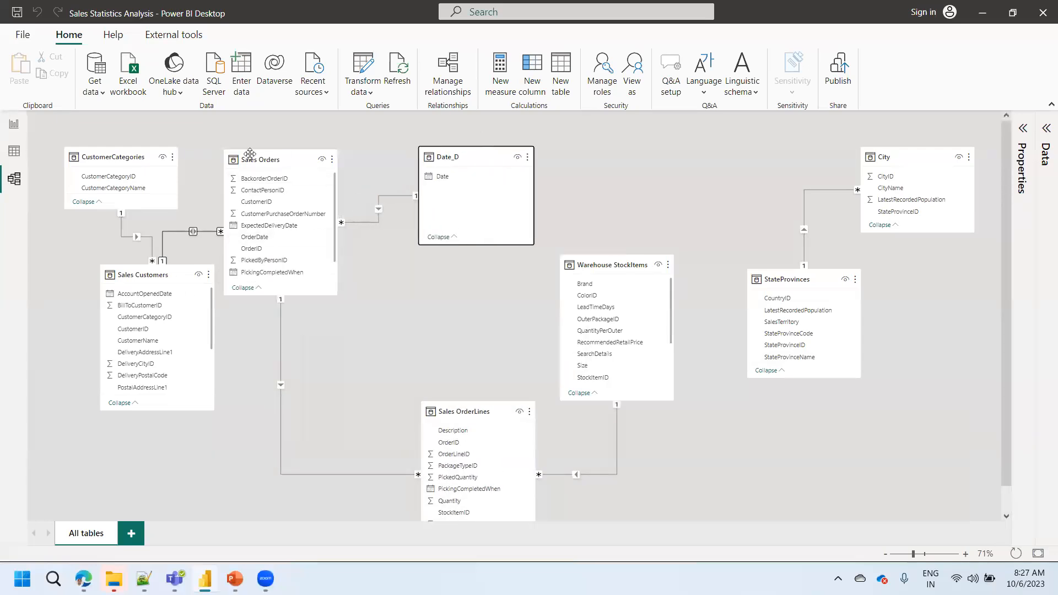
{"action": "left_click_drag", "start_coordinate": [269, 167], "coordinate": [296, 164]}
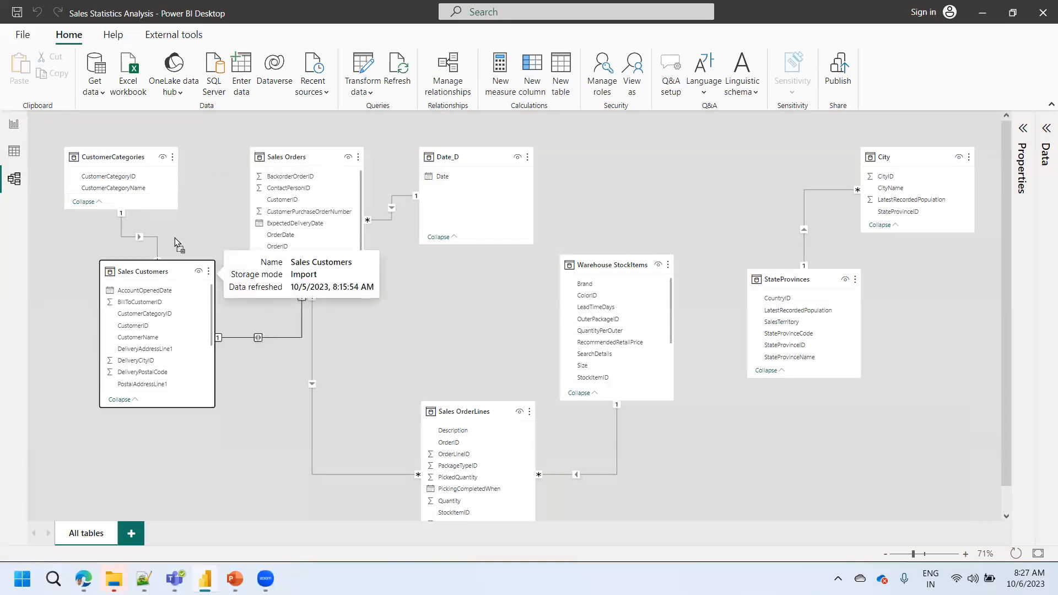
{"action": "left_click_drag", "start_coordinate": [165, 274], "coordinate": [166, 233]}
{"action": "left_click_drag", "start_coordinate": [308, 158], "coordinate": [319, 273]}
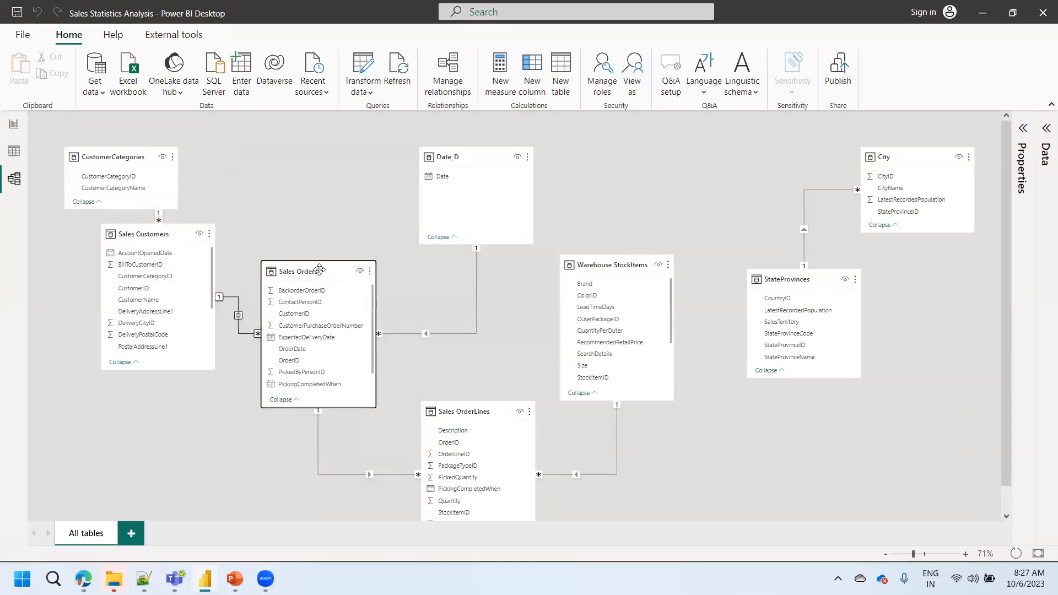
- Shift Sales OrderLines slightly left and lower Sales Customers to line up with Sales Orders
{"action": "left_click_drag", "start_coordinate": [157, 236], "coordinate": [168, 239]}
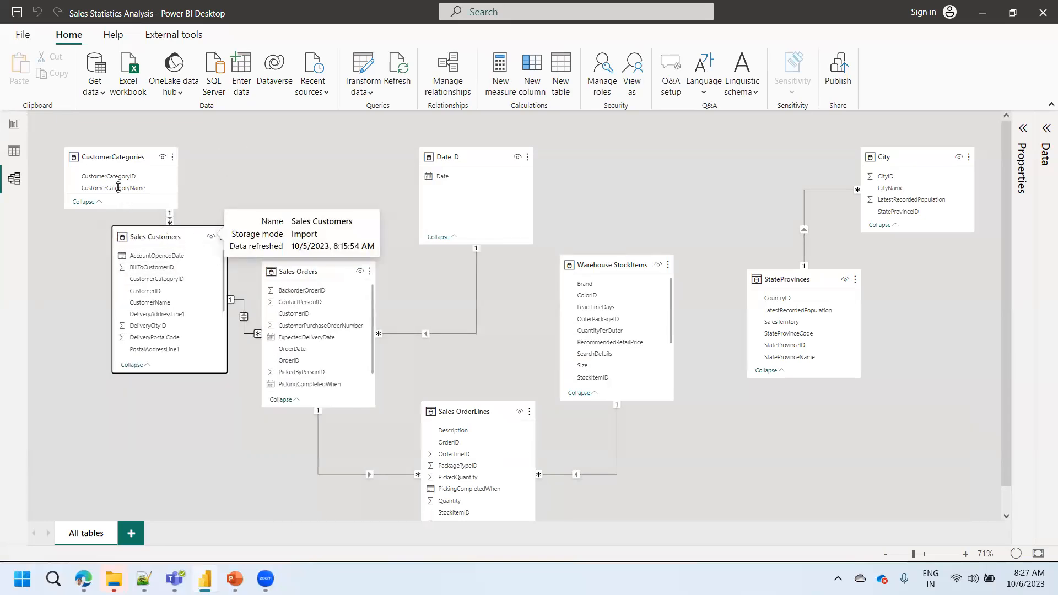
{"action": "left_click", "coordinate": [111, 160]}
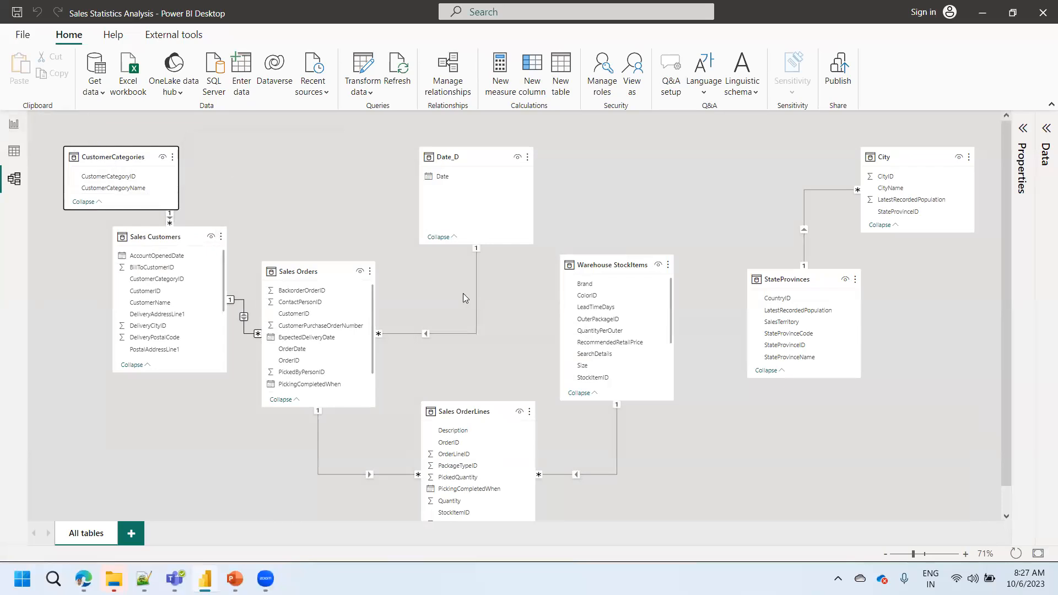
{"action": "left_click_drag", "start_coordinate": [486, 407], "coordinate": [466, 411]}
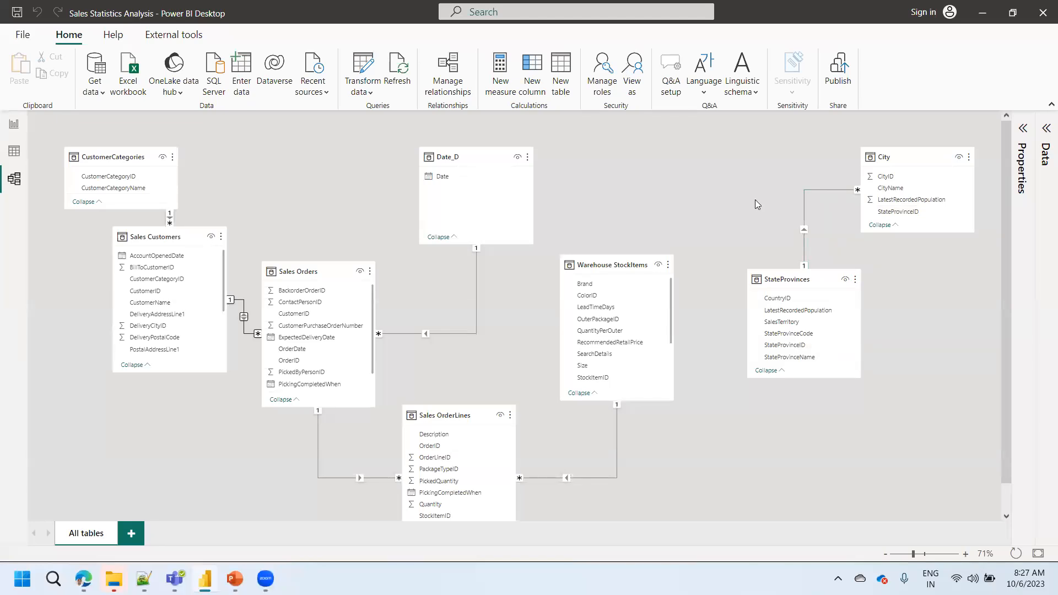
{"action": "left_click_drag", "start_coordinate": [144, 230], "coordinate": [120, 264]}
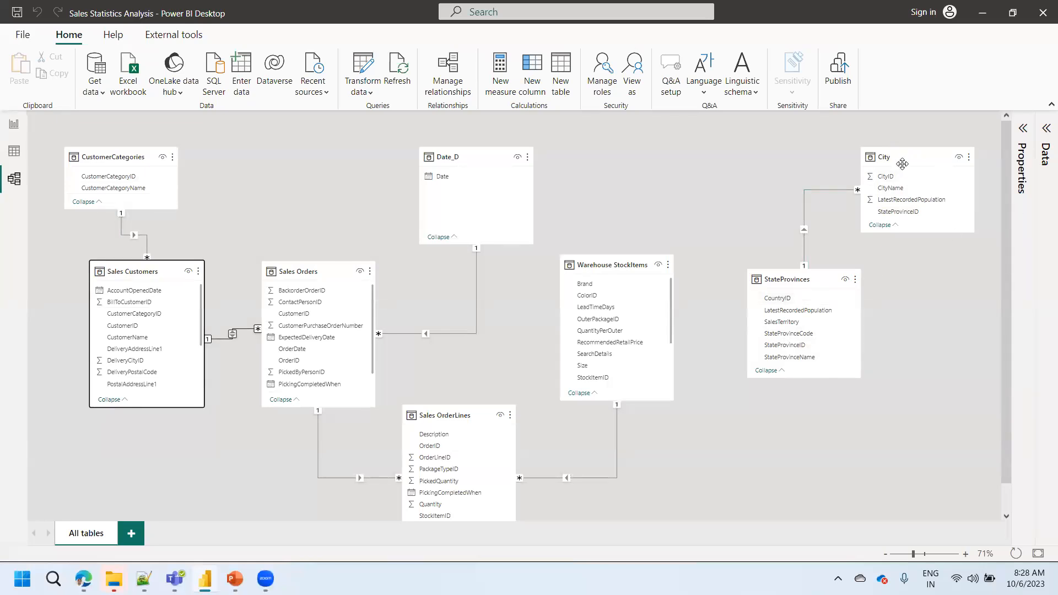
- Move the City table left so that it sits just above StateProvinces
{"action": "mouse_move", "coordinate": [899, 155]}
{"action": "left_click_drag", "start_coordinate": [899, 155], "coordinate": [735, 155]}
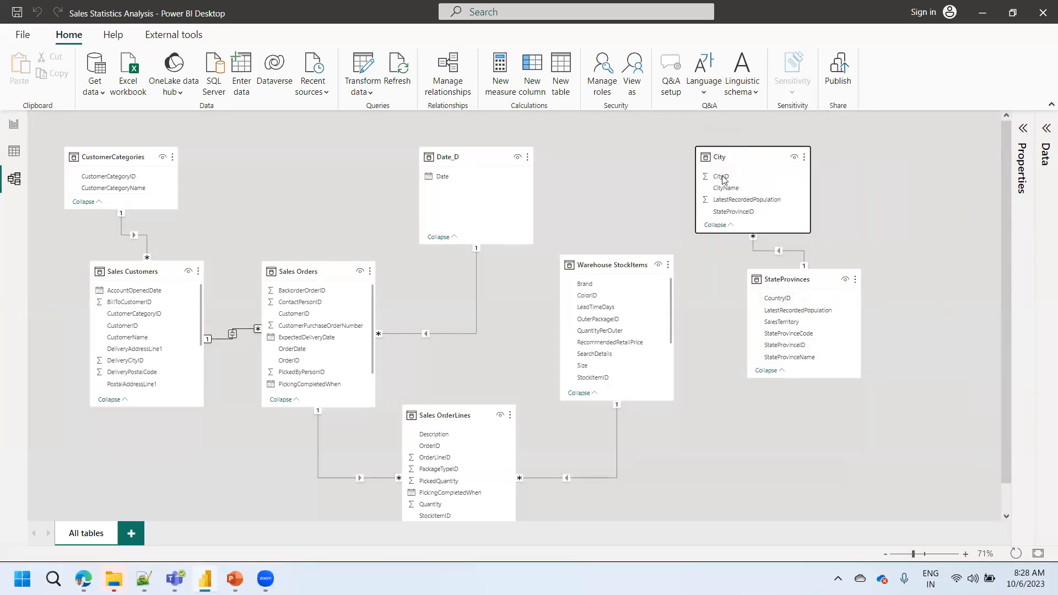
{"action": "mouse_move", "coordinate": [725, 176]}
{"action": "mouse_move", "coordinate": [728, 157]}
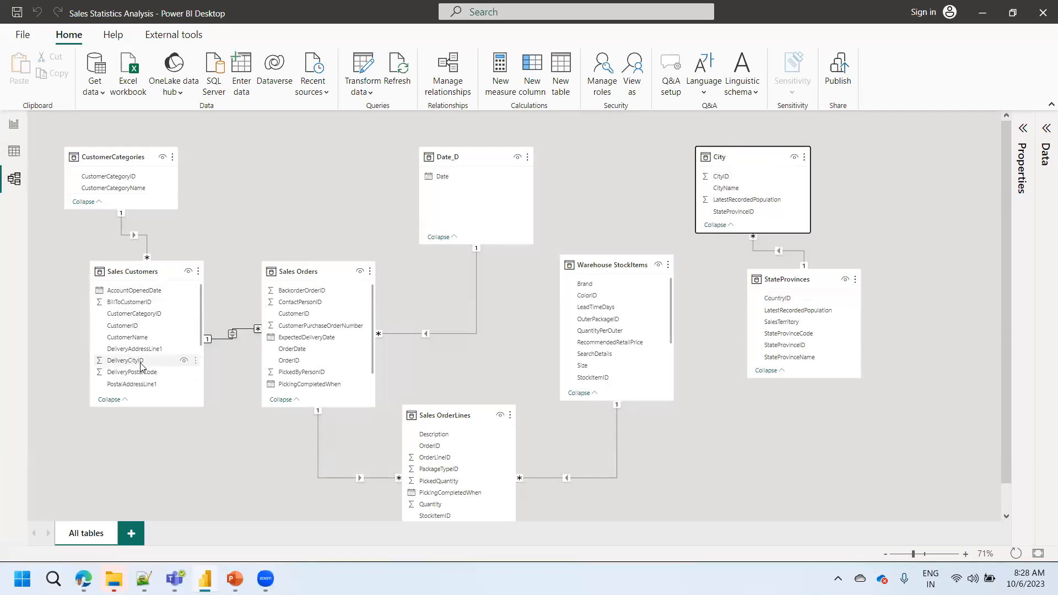
- Start a new relationship between the Sales Customers and City tables, with CityID as the City column
{"action": "left_click", "coordinate": [455, 87]}
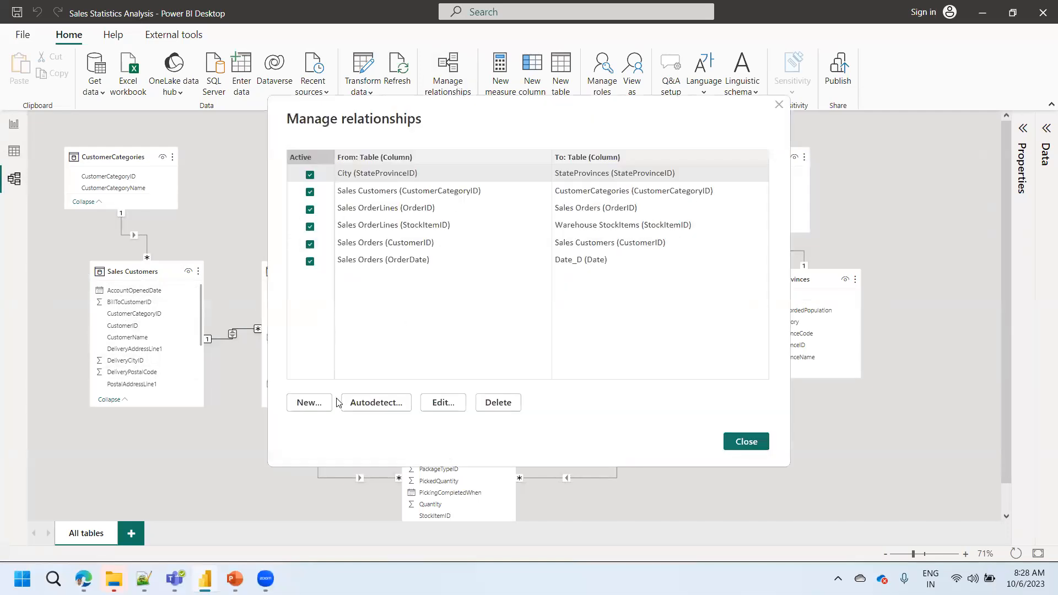
{"action": "left_click", "coordinate": [303, 406]}
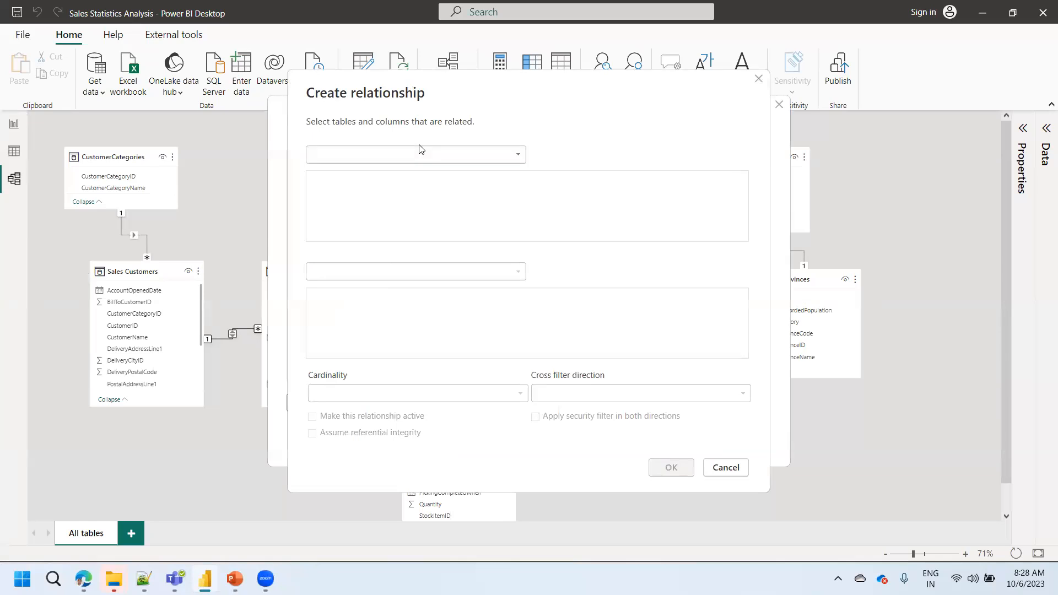
{"action": "left_click", "coordinate": [409, 154]}
{"action": "left_click", "coordinate": [364, 210]}
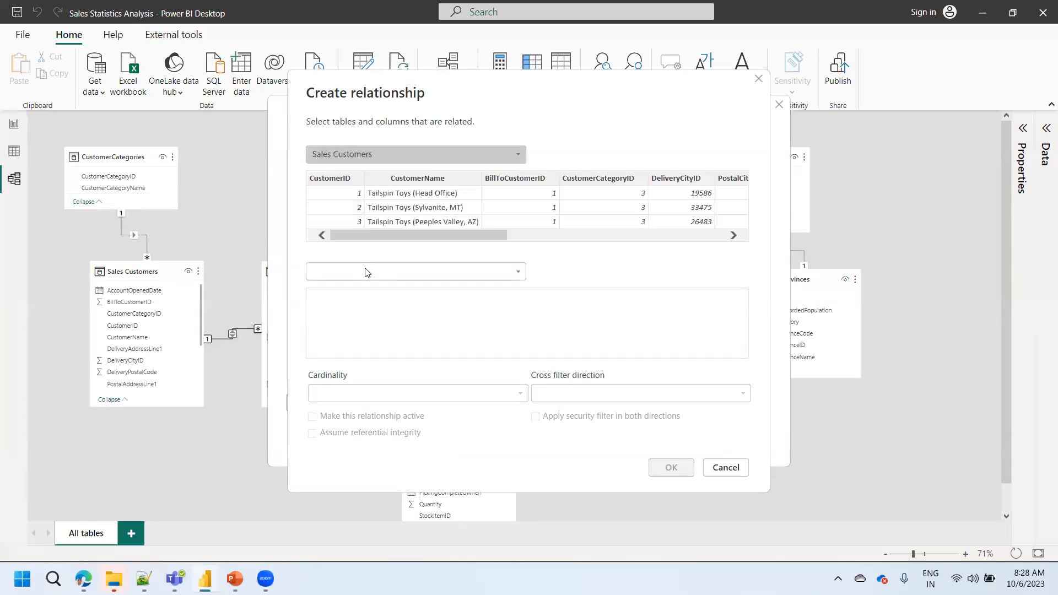
{"action": "left_click", "coordinate": [364, 271]}
{"action": "left_click", "coordinate": [354, 291]}
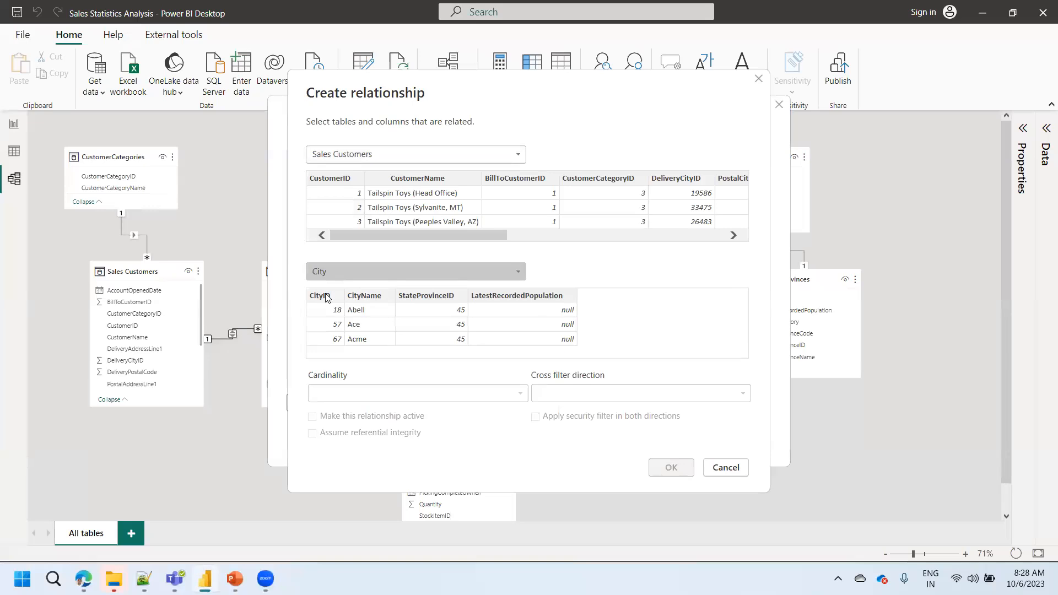
{"action": "left_click", "coordinate": [326, 298]}
- Relate DeliveryCityID of Sales Customers to CityID as many to one with single cross filter direction, and create the relationship
{"action": "left_click_drag", "start_coordinate": [447, 231], "coordinate": [587, 241]}
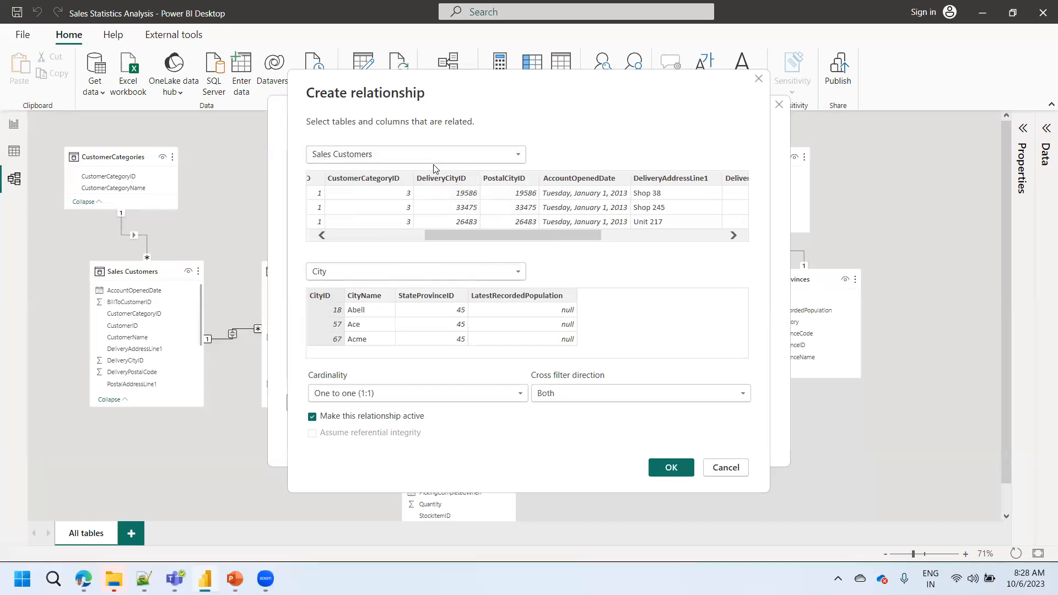
{"action": "left_click", "coordinate": [460, 182]}
{"action": "left_click", "coordinate": [506, 181]}
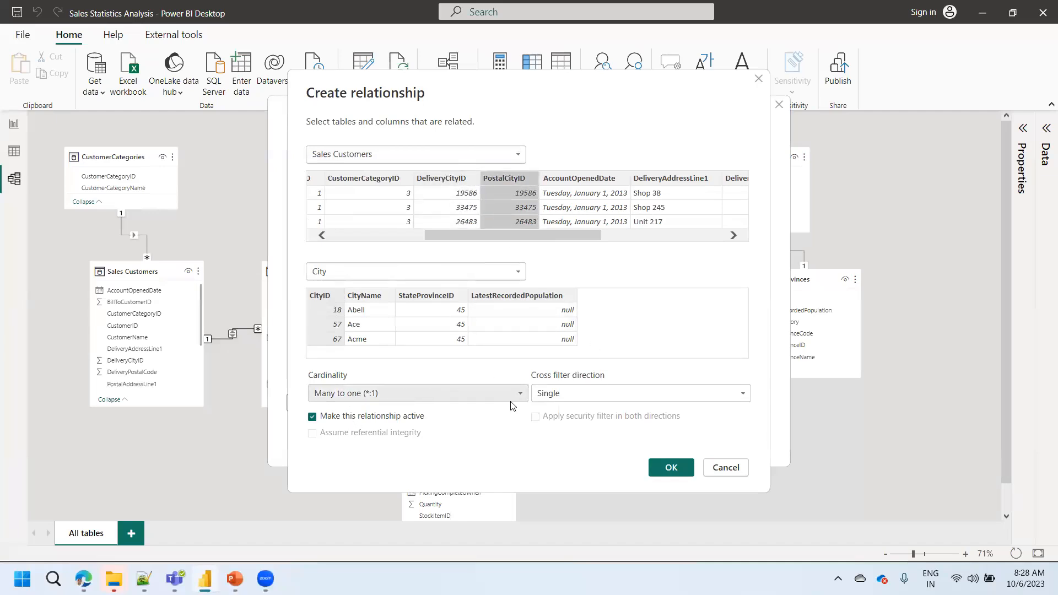
{"action": "left_click", "coordinate": [442, 179]}
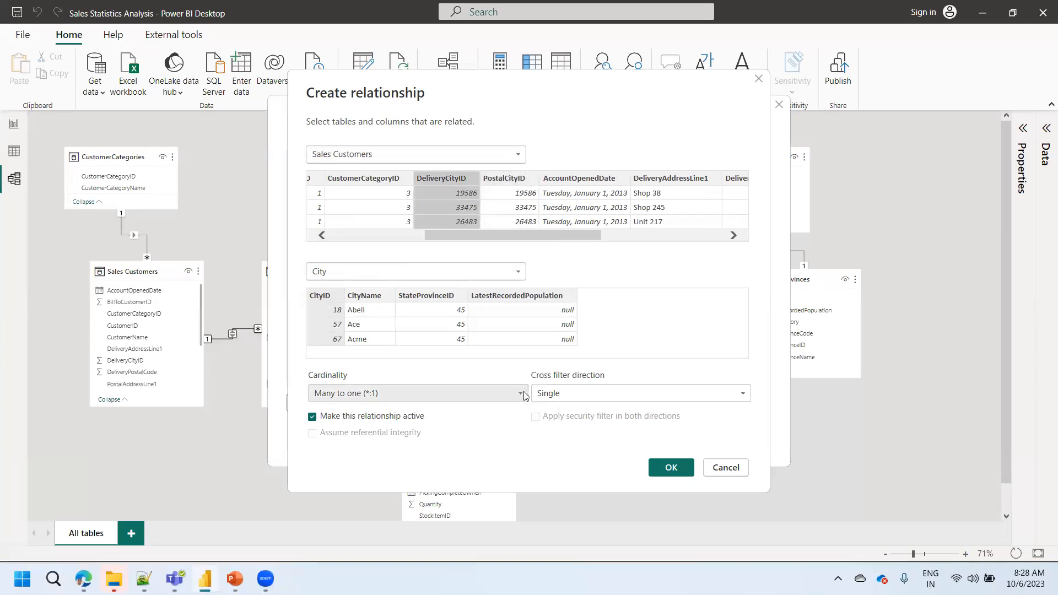
{"action": "left_click", "coordinate": [571, 396]}
{"action": "left_click", "coordinate": [572, 396]}
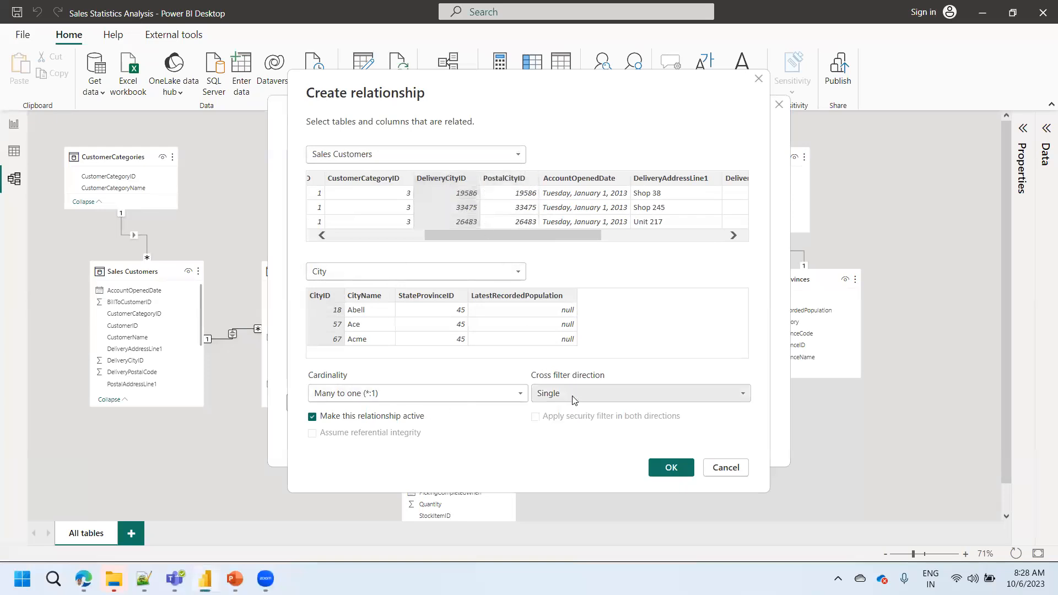
{"action": "left_click", "coordinate": [683, 469]}
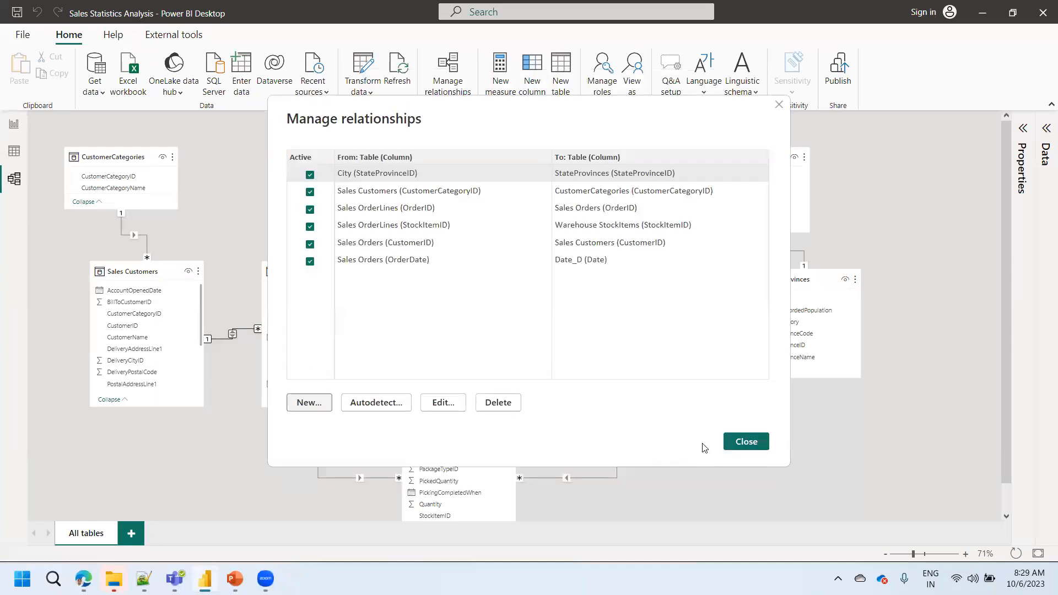
{"action": "left_click", "coordinate": [741, 444]}
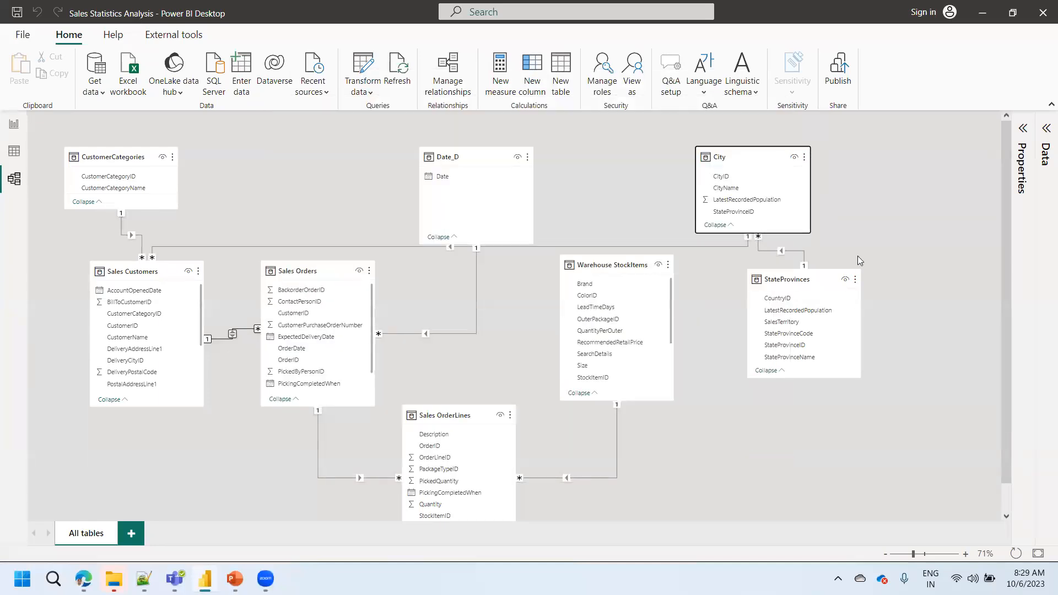
- Move the City and StateProvinces tables next to CustomerCategories, above Sales Customers and Sales Orders
{"action": "left_click_drag", "start_coordinate": [738, 158], "coordinate": [261, 122]}
{"action": "left_click", "coordinate": [796, 278]}
{"action": "left_click_drag", "start_coordinate": [604, 183], "coordinate": [168, 103]}
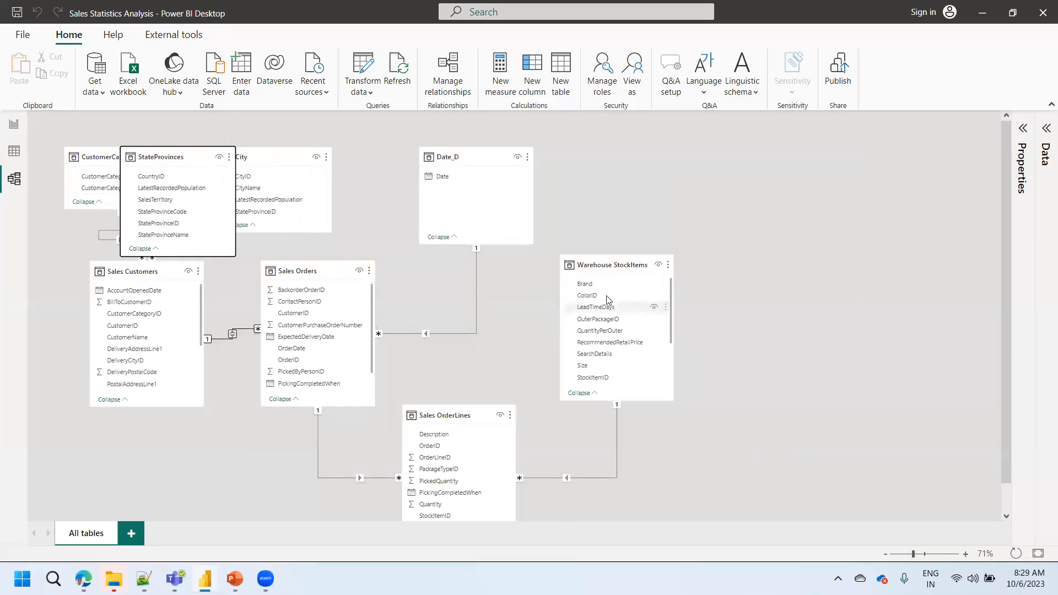
- Spread Warehouse StockItems and Sales OrderLines to the right and place Sales Orders directly below Date_D
{"action": "left_click", "coordinate": [604, 265]}
{"action": "left_click_drag", "start_coordinate": [604, 265], "coordinate": [837, 212]}
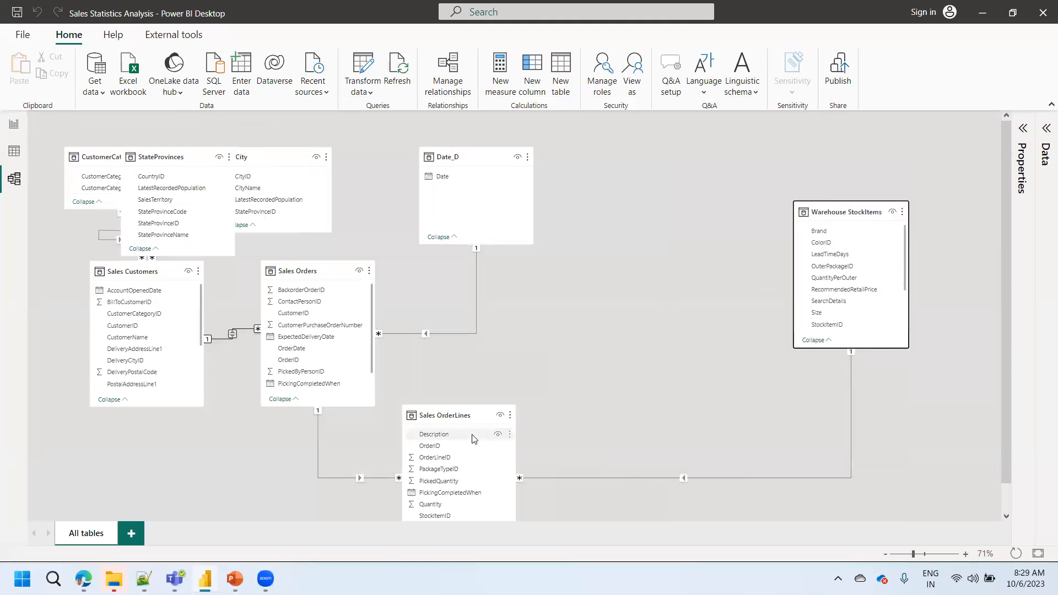
{"action": "left_click_drag", "start_coordinate": [469, 415], "coordinate": [623, 397]}
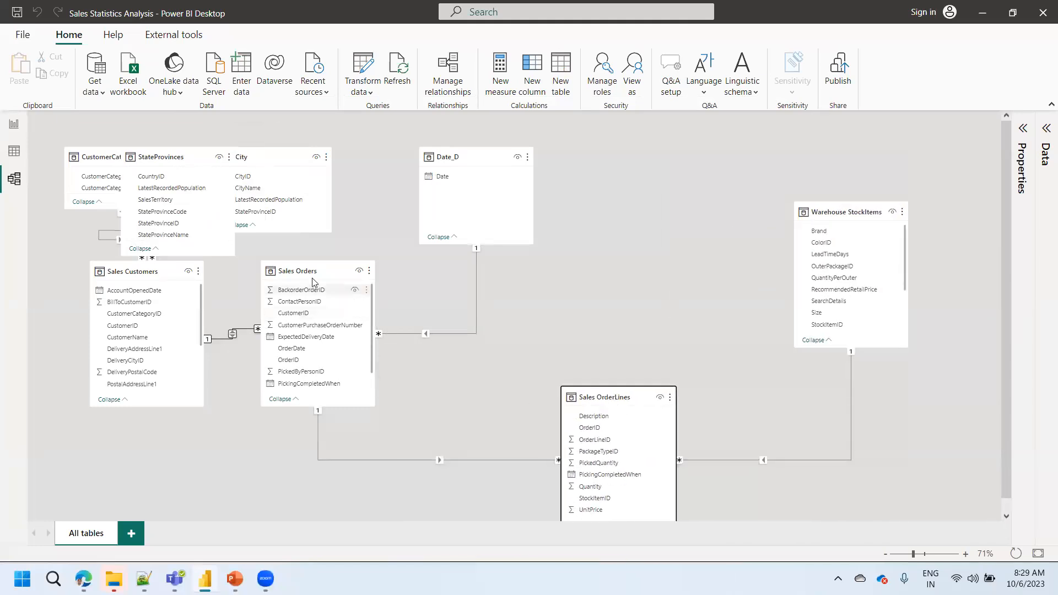
{"action": "left_click_drag", "start_coordinate": [313, 278], "coordinate": [464, 297]}
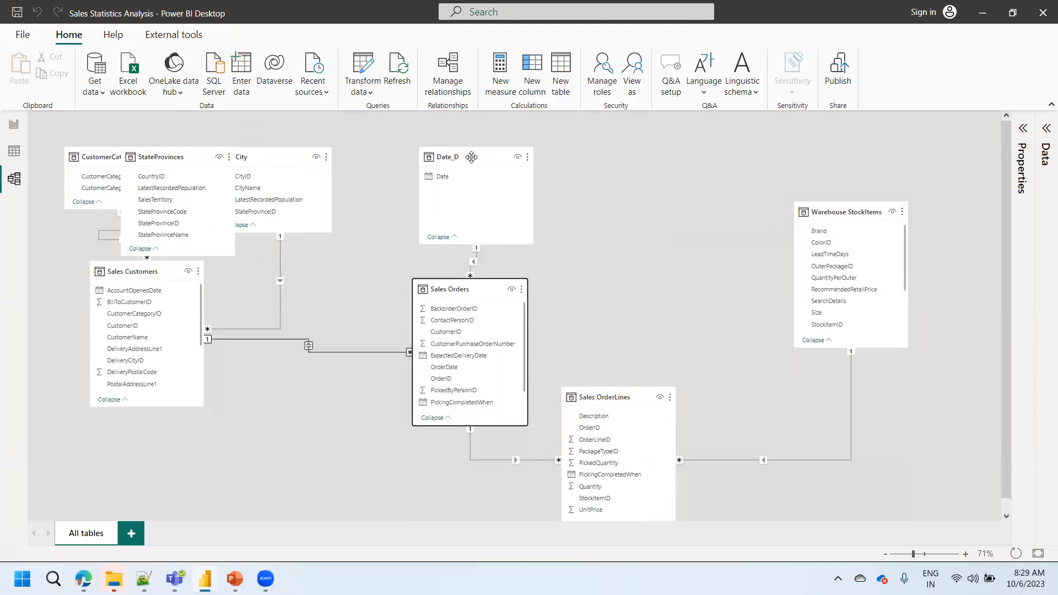
- Stack StateProvinces and City below CustomerCategories, with Sales Customers between City and Sales Orders and Date_D shifted right
{"action": "left_click_drag", "start_coordinate": [471, 157], "coordinate": [548, 157]}
{"action": "left_click_drag", "start_coordinate": [139, 274], "coordinate": [298, 360]}
{"action": "left_click_drag", "start_coordinate": [171, 160], "coordinate": [117, 290]}
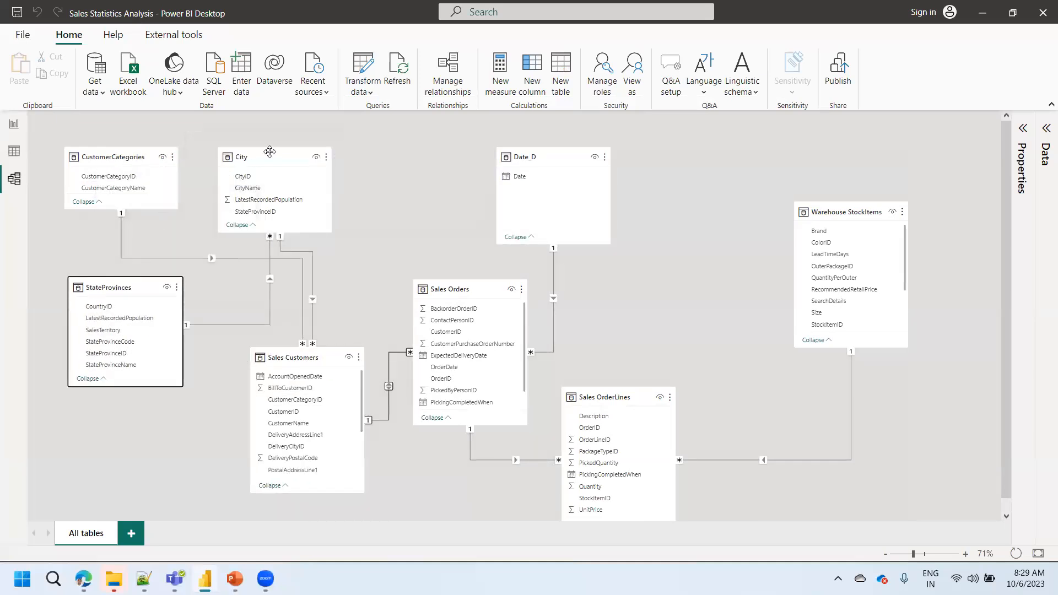
{"action": "left_click_drag", "start_coordinate": [269, 151], "coordinate": [163, 423]}
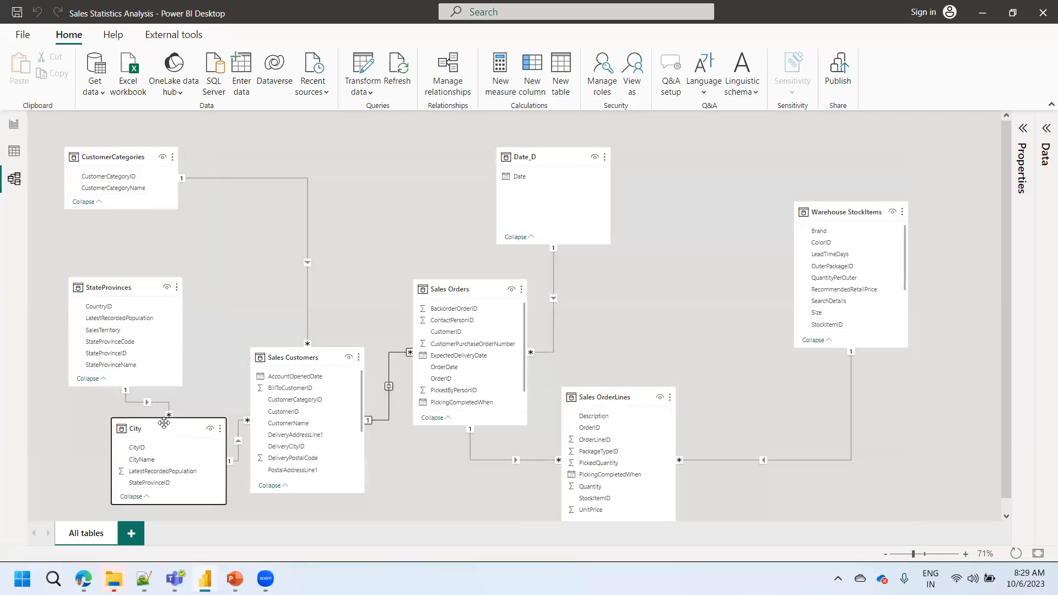
- Tighten the StateProvinces and City stack below CustomerCategories and move Sales Customers slightly down, leaving a gap beside City
{"action": "left_click_drag", "start_coordinate": [115, 288], "coordinate": [112, 268]}
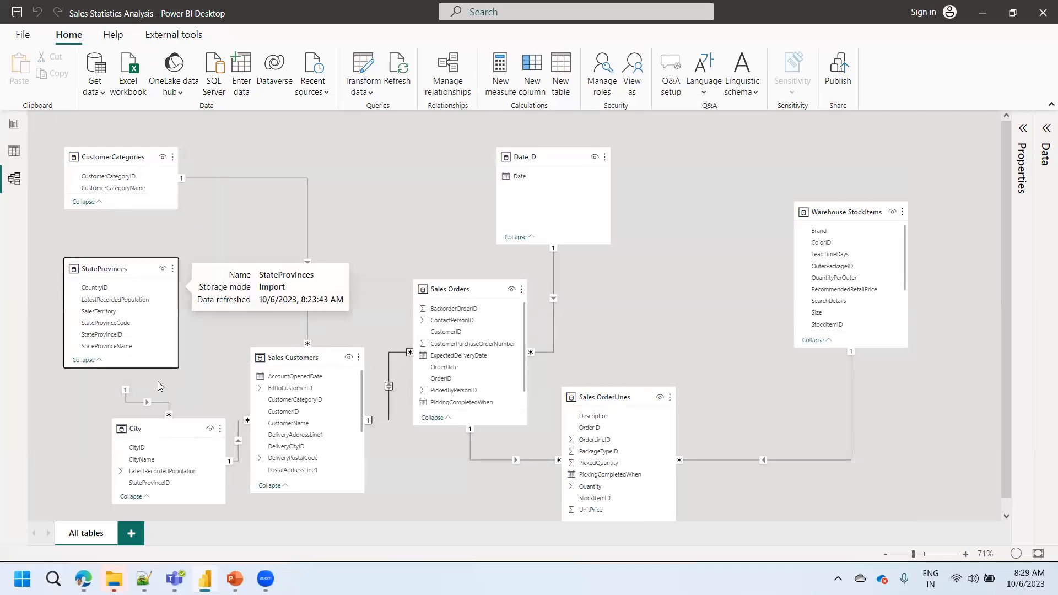
{"action": "left_click_drag", "start_coordinate": [148, 441], "coordinate": [170, 399]}
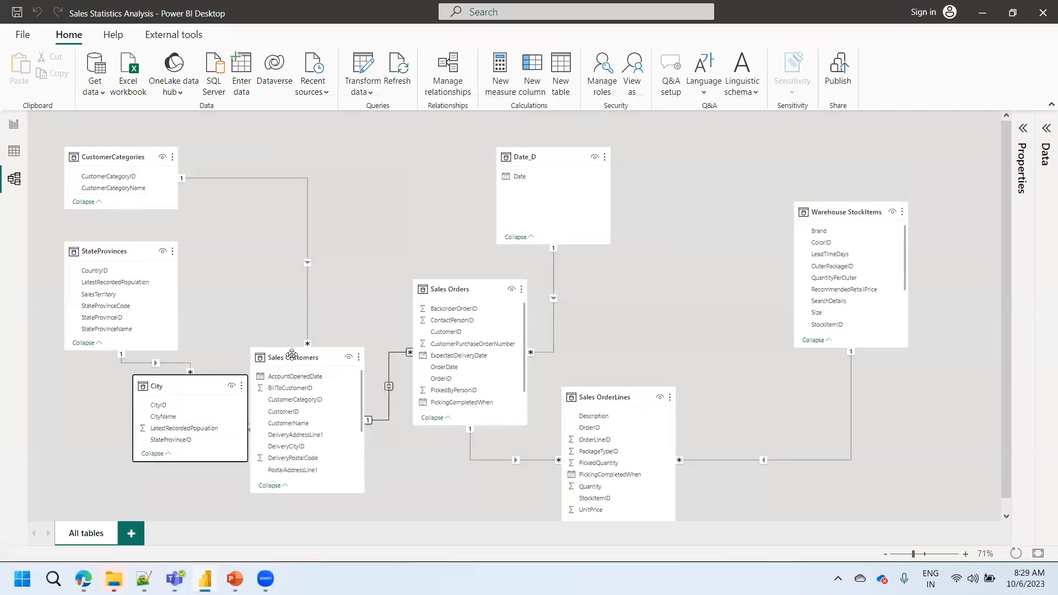
{"action": "left_click_drag", "start_coordinate": [292, 353], "coordinate": [316, 399]}
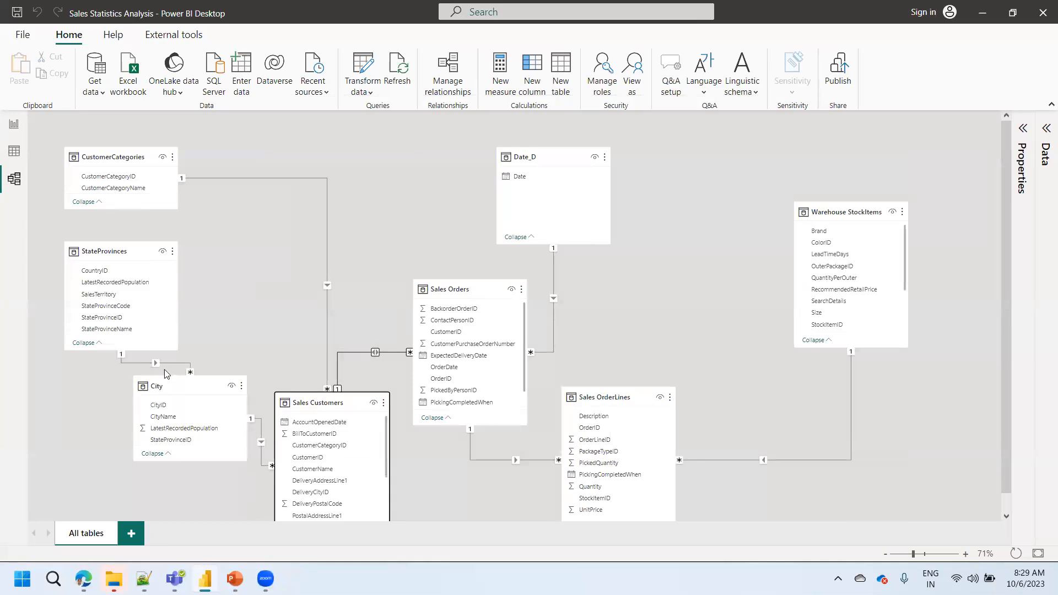
{"action": "left_click_drag", "start_coordinate": [163, 389], "coordinate": [122, 394]}
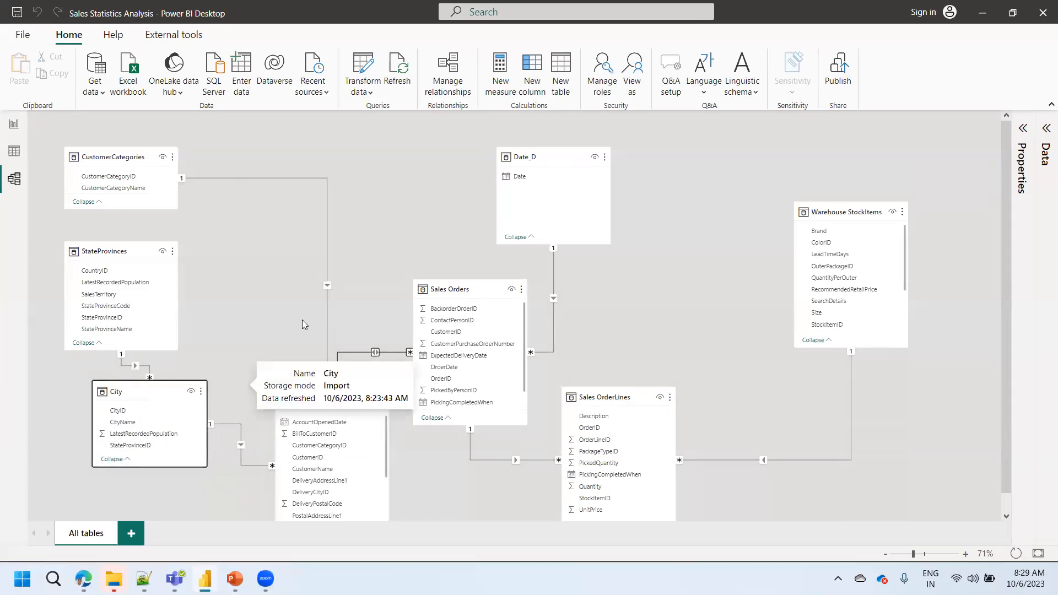
- Place Sales Customers beside StateProvinces, Date_D above Sales Orders, and Sales OrderLines between Sales Orders and Warehouse StockItems
{"action": "left_click_drag", "start_coordinate": [603, 396], "coordinate": [679, 395]}
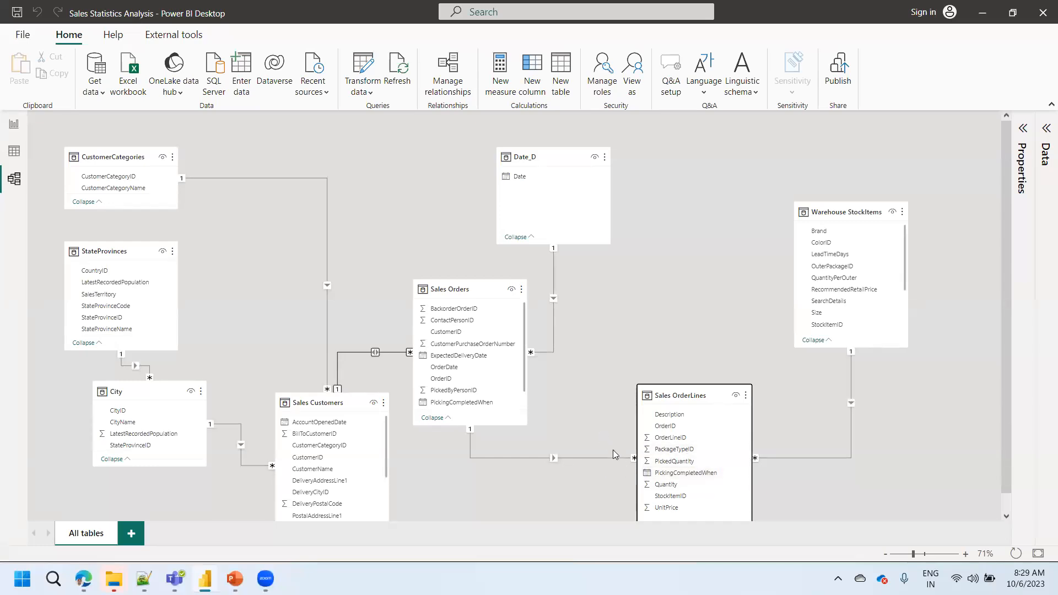
{"action": "left_click", "coordinate": [674, 396]}
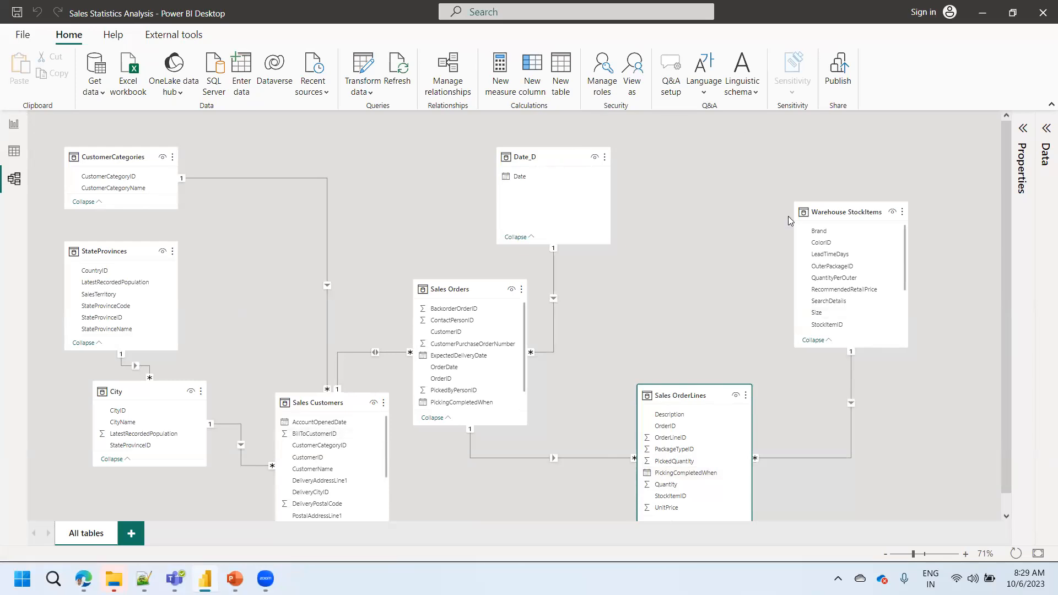
{"action": "left_click_drag", "start_coordinate": [660, 395], "coordinate": [628, 405]}
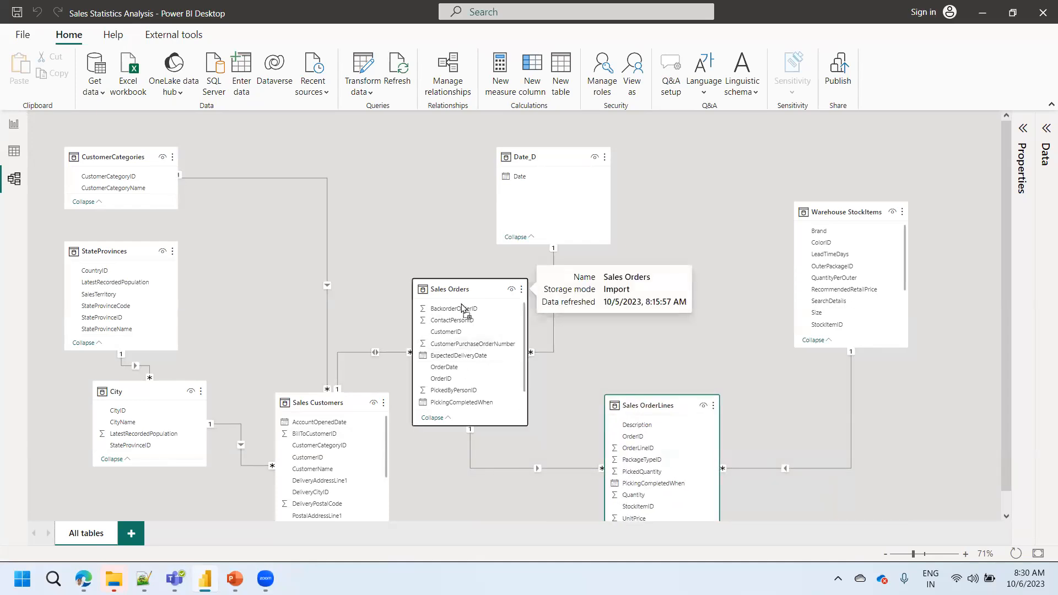
{"action": "left_click_drag", "start_coordinate": [319, 403], "coordinate": [310, 256]}
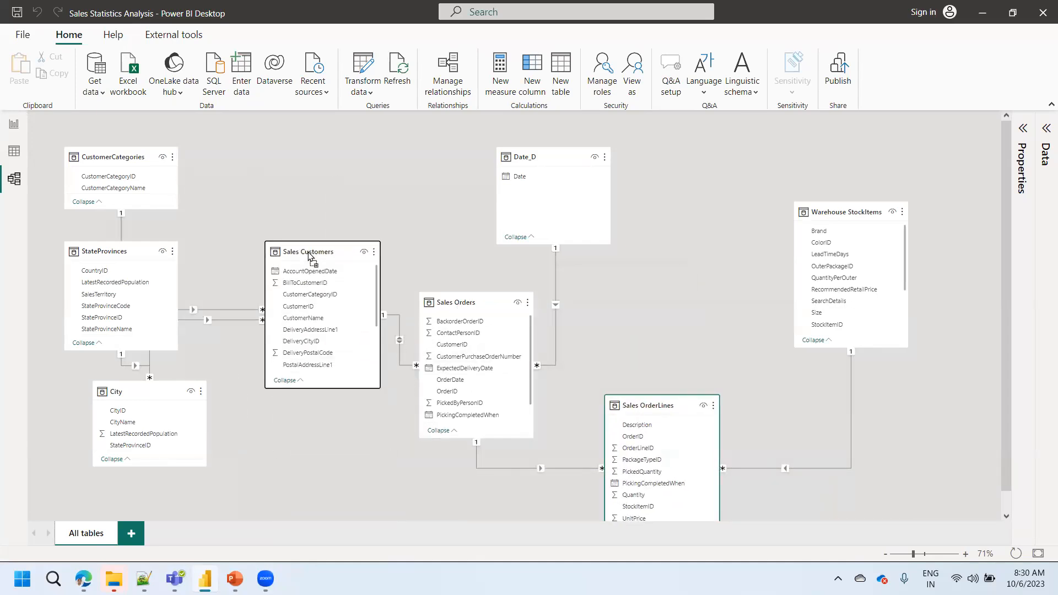
{"action": "left_click_drag", "start_coordinate": [544, 153], "coordinate": [455, 141]}
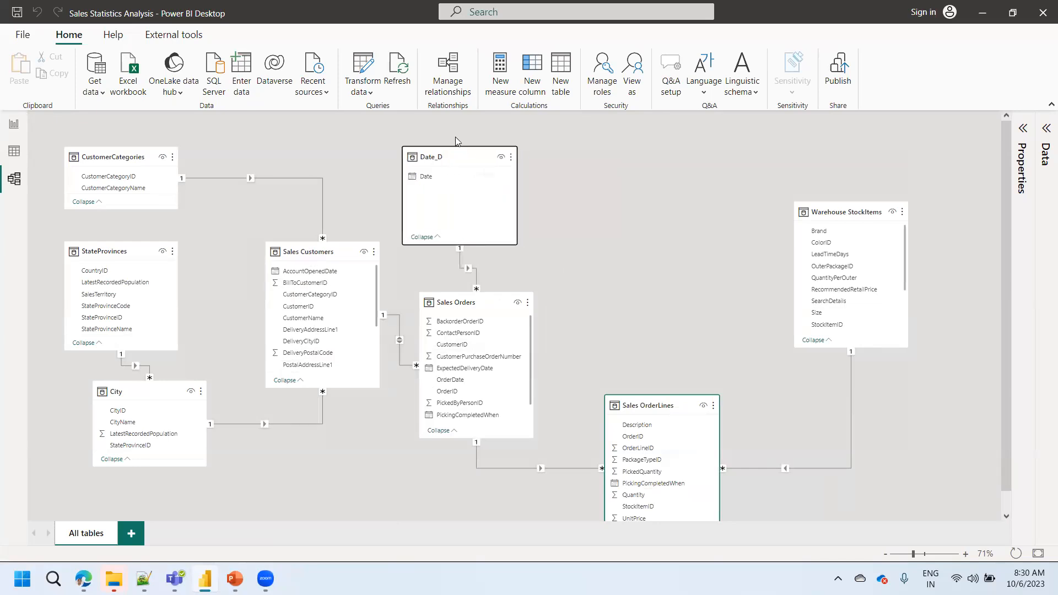
- Shift the City, Sales OrderLines and Sales Orders tables slightly right to space out the relationship lines
{"action": "left_click_drag", "start_coordinate": [148, 392], "coordinate": [205, 397]}
{"action": "left_click", "coordinate": [96, 251]}
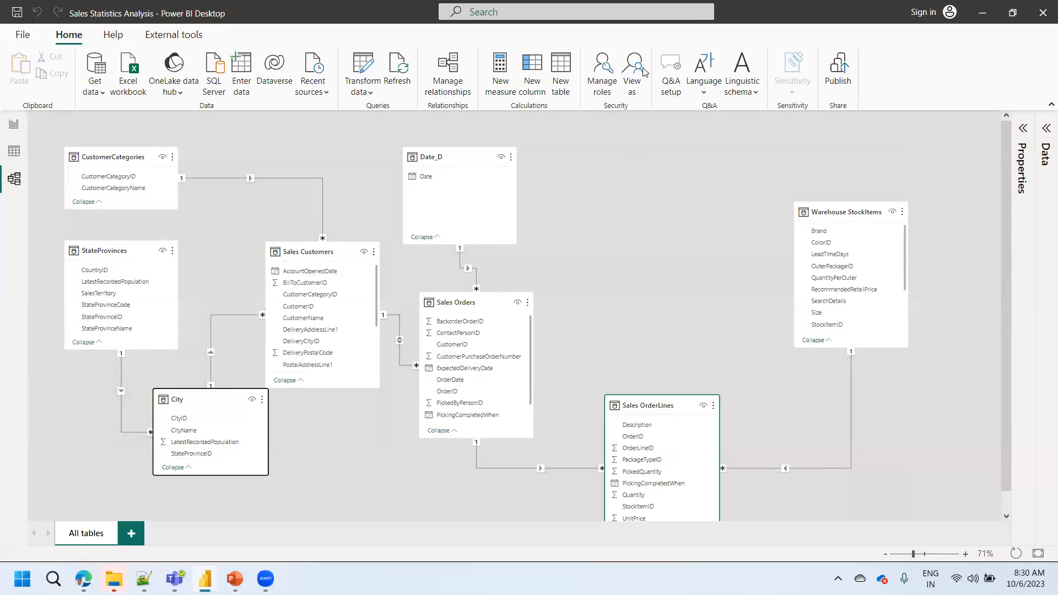
{"action": "left_click", "coordinate": [829, 214]}
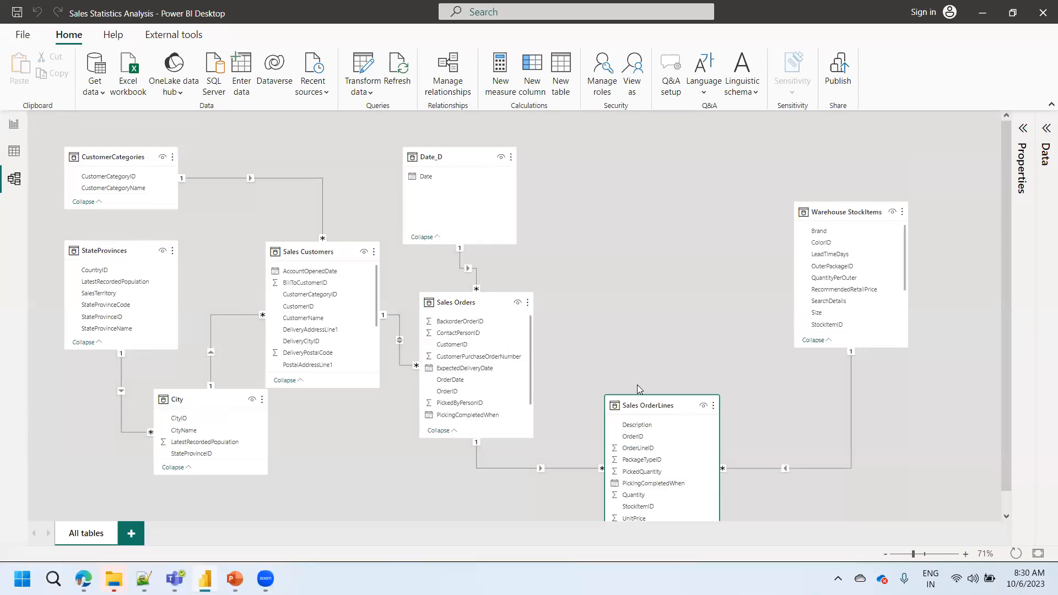
{"action": "left_click_drag", "start_coordinate": [645, 405], "coordinate": [683, 403]}
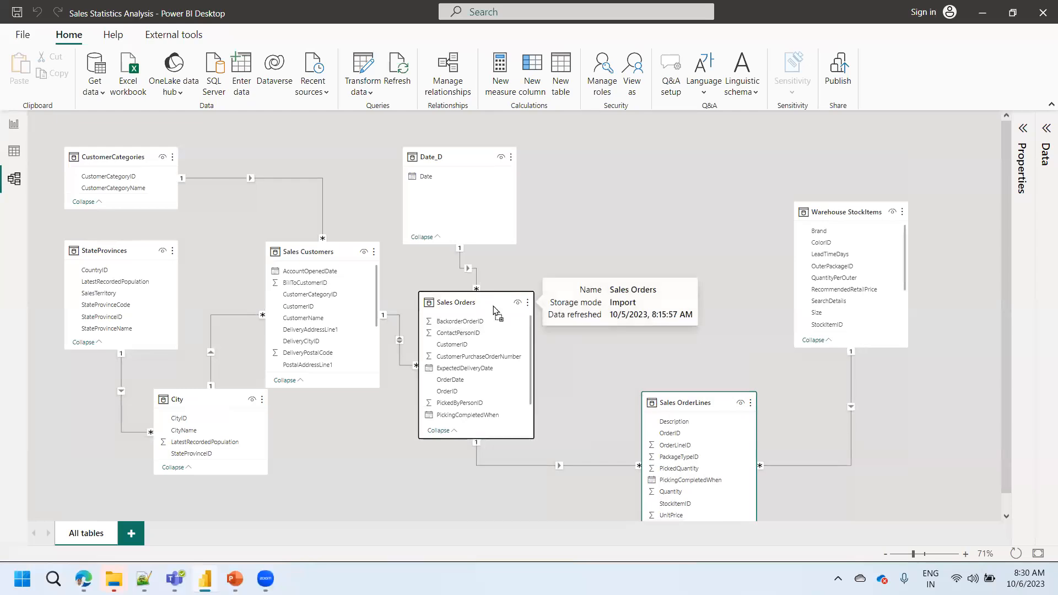
{"action": "left_click_drag", "start_coordinate": [471, 303], "coordinate": [497, 307]}
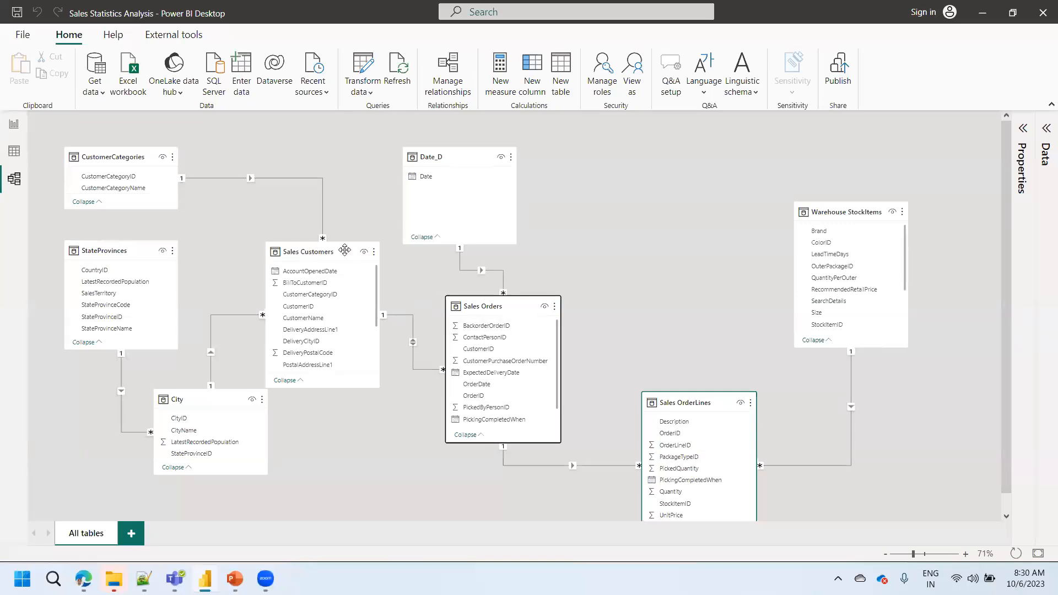
- Move the City table down and left, below StateProvinces and clear of Sales Customers
{"action": "mouse_move", "coordinate": [309, 258]}
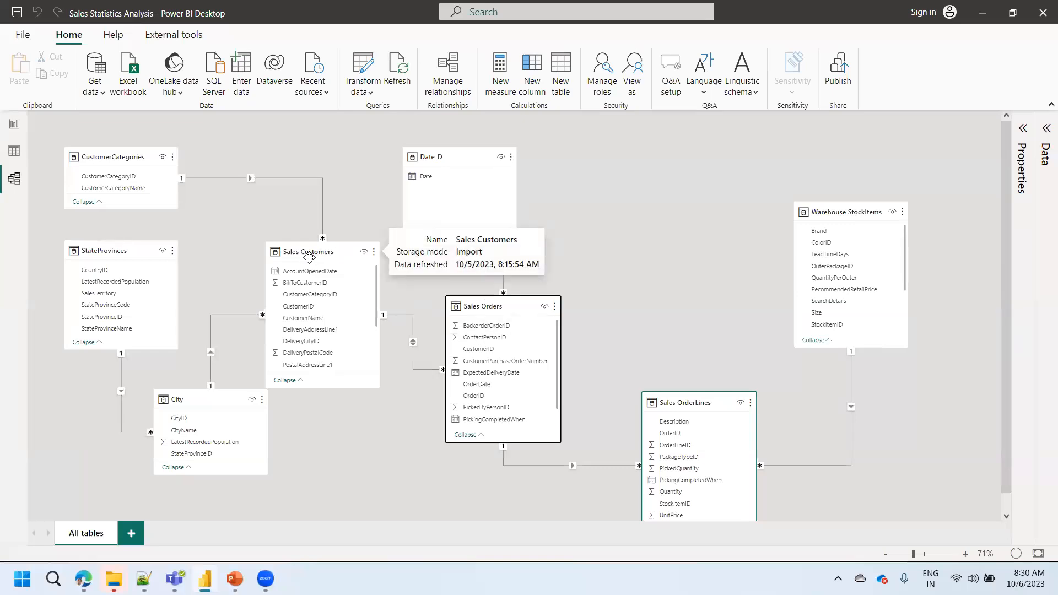
{"action": "mouse_move", "coordinate": [231, 401]}
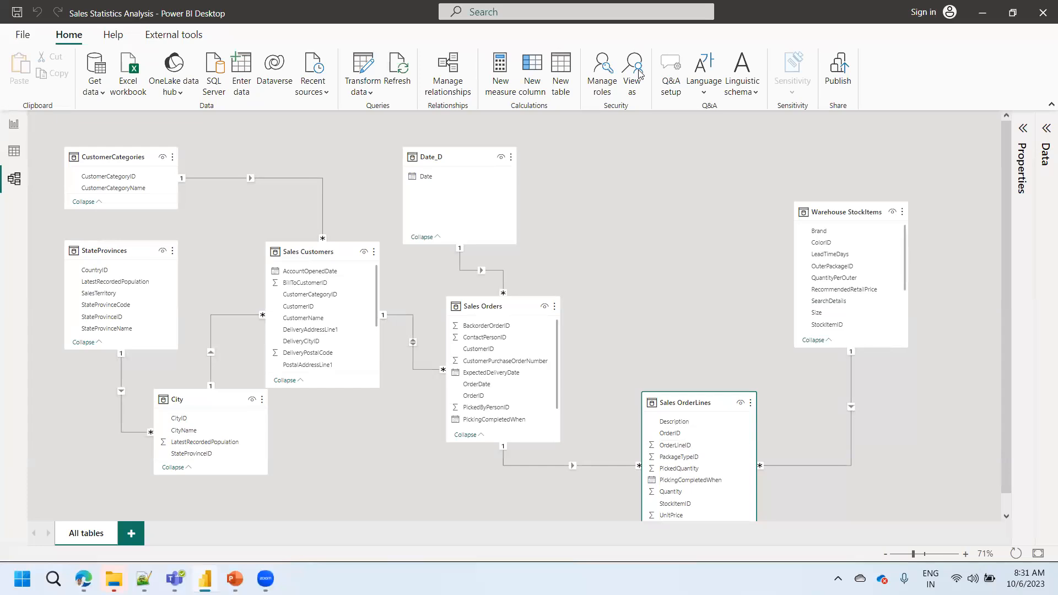
{"action": "scroll", "coordinate": [590, 276], "scroll_direction": "down", "scroll_amount": 1}
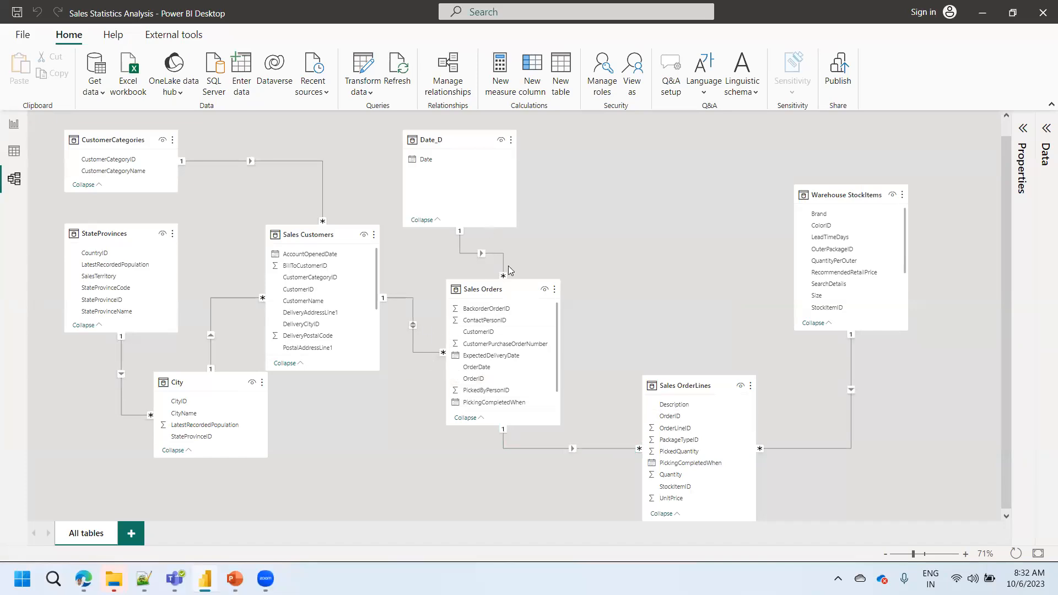
{"action": "left_click", "coordinate": [702, 386]}
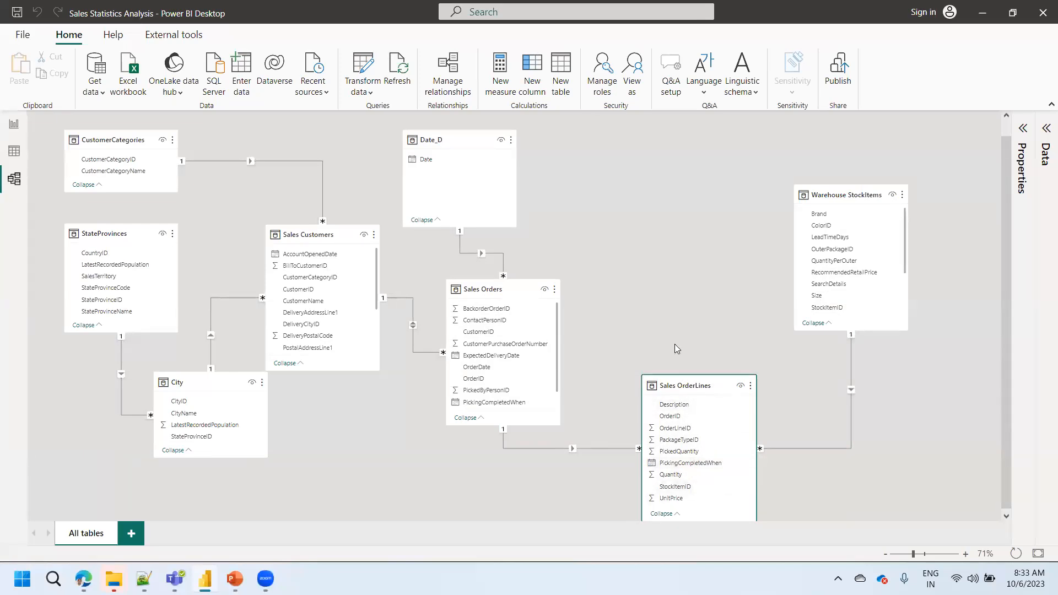
{"action": "left_click_drag", "start_coordinate": [185, 376], "coordinate": [151, 398]}
{"action": "left_click", "coordinate": [352, 437]}
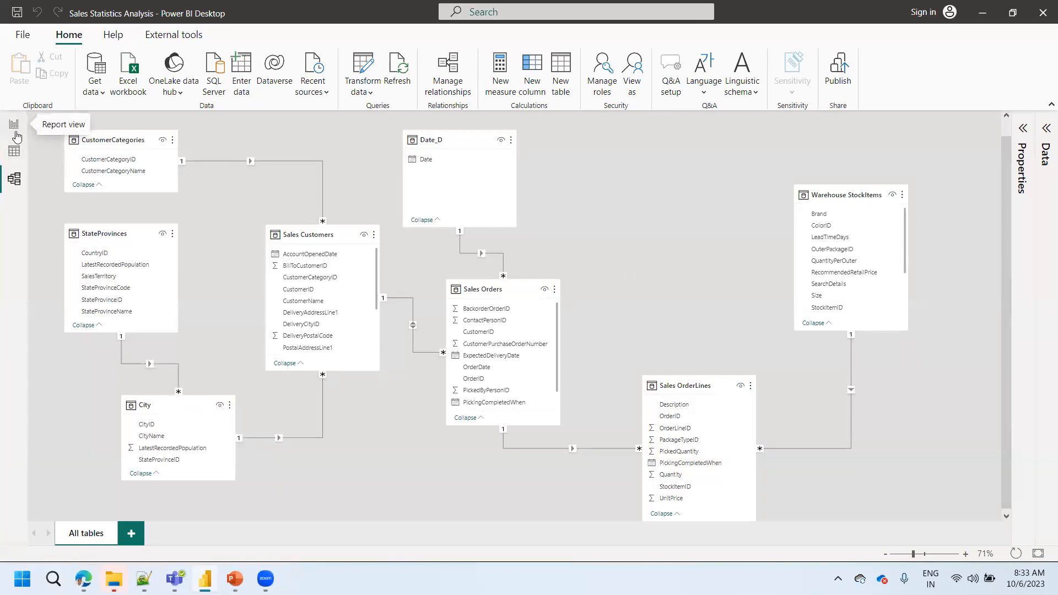
- Compare the report page with the model diagram, ending on the report page
{"action": "left_click", "coordinate": [14, 125]}
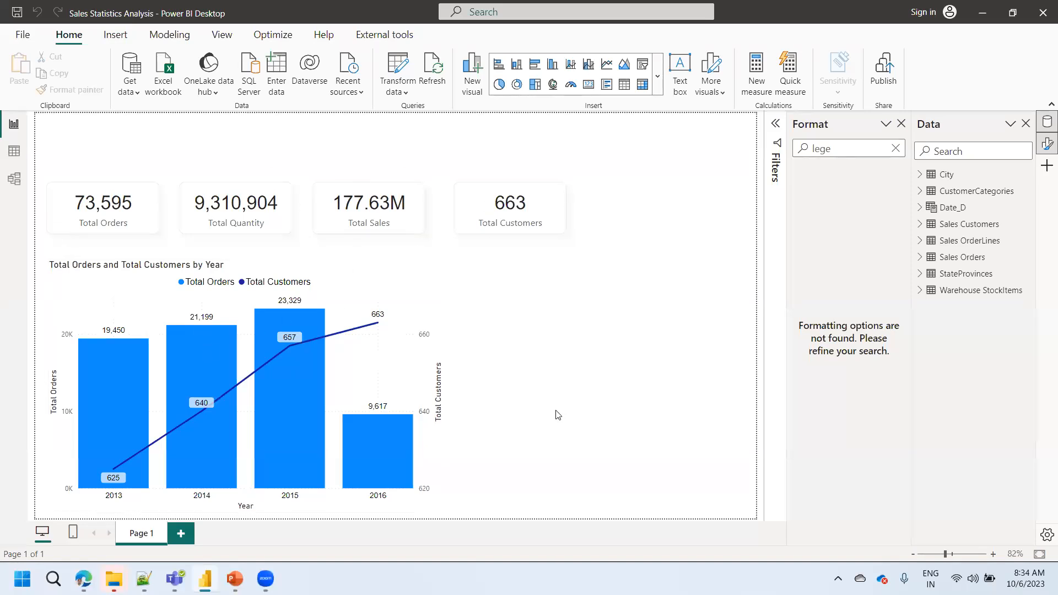
{"action": "left_click", "coordinate": [14, 180]}
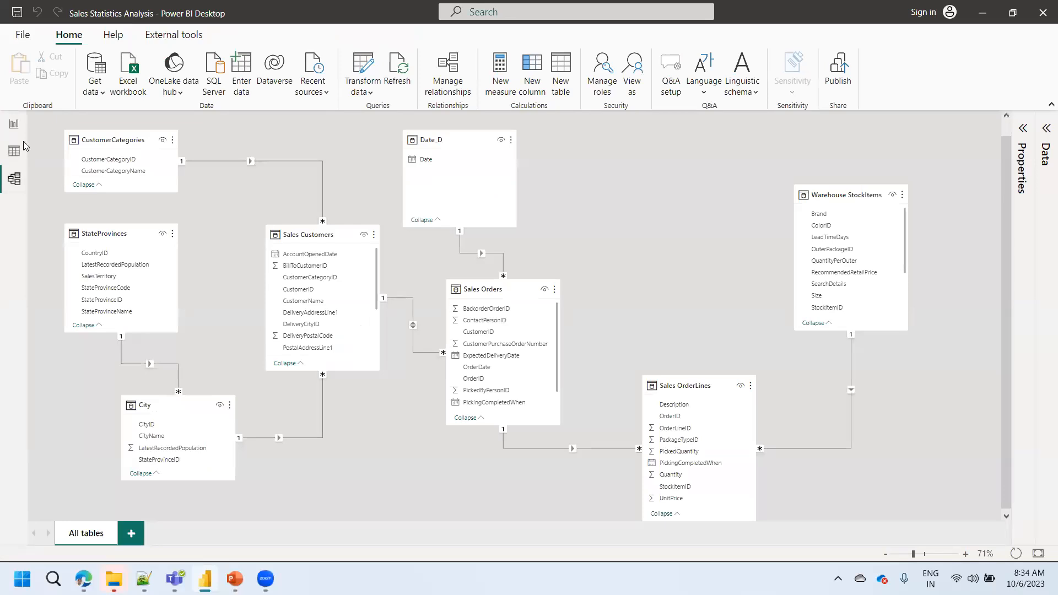
{"action": "left_click", "coordinate": [13, 125]}
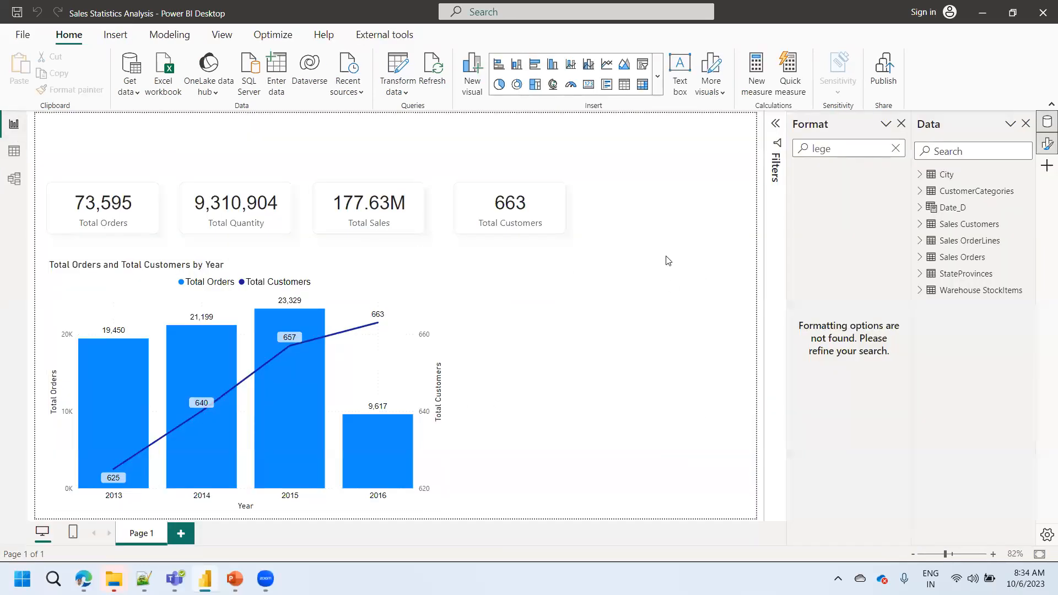
{"action": "left_click", "coordinate": [14, 179]}
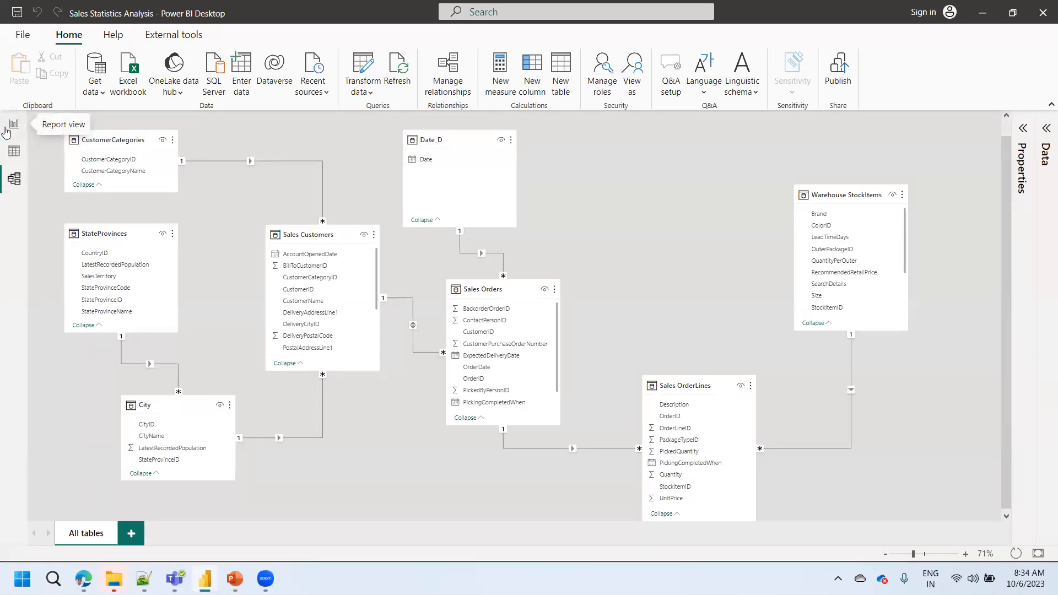
{"action": "left_click", "coordinate": [13, 124]}
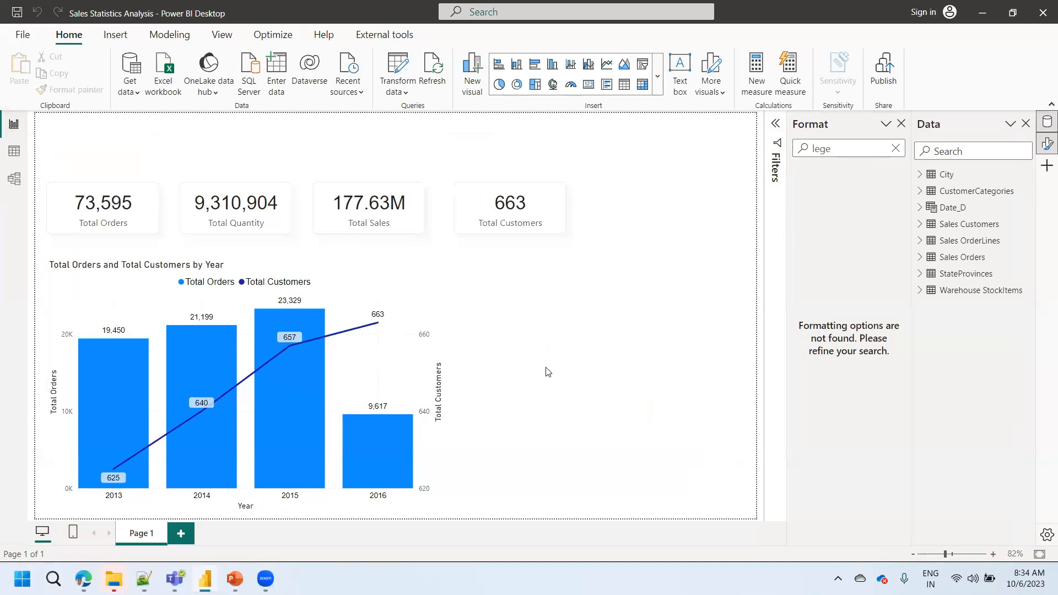